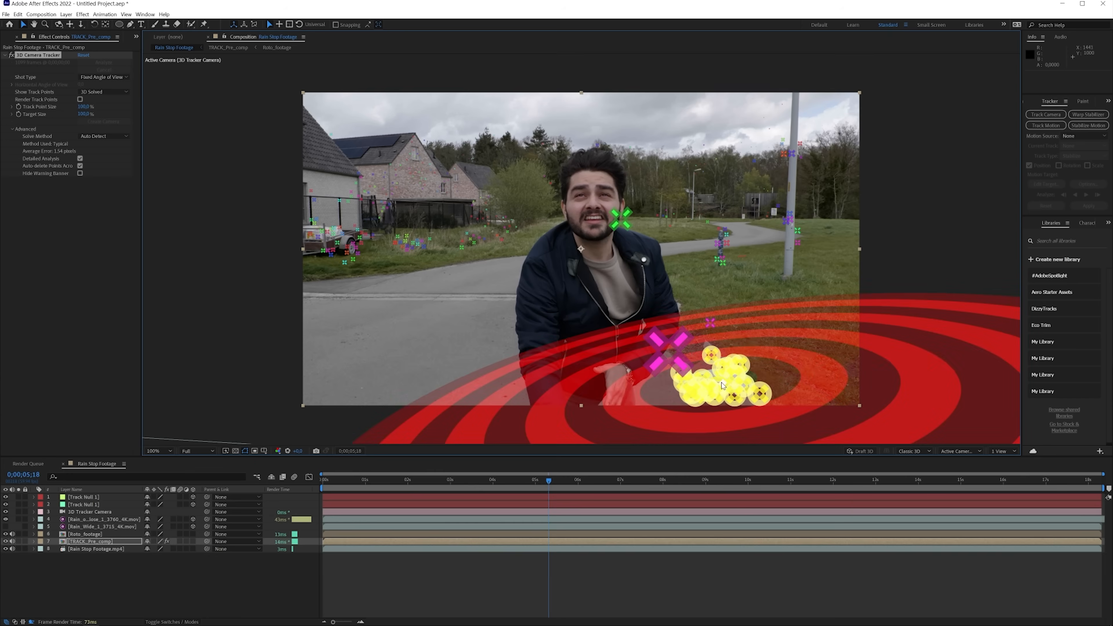
Step: Return to the composition's first frame and show the Position property of all four track nulls
{"action": "left_click", "coordinate": [753, 407]}
{"action": "left_click_drag", "start_coordinate": [548, 481], "coordinate": [323, 481]}
{"action": "left_click", "coordinate": [102, 498]}
{"action": "left_click", "coordinate": [97, 520], "text": "shift"}
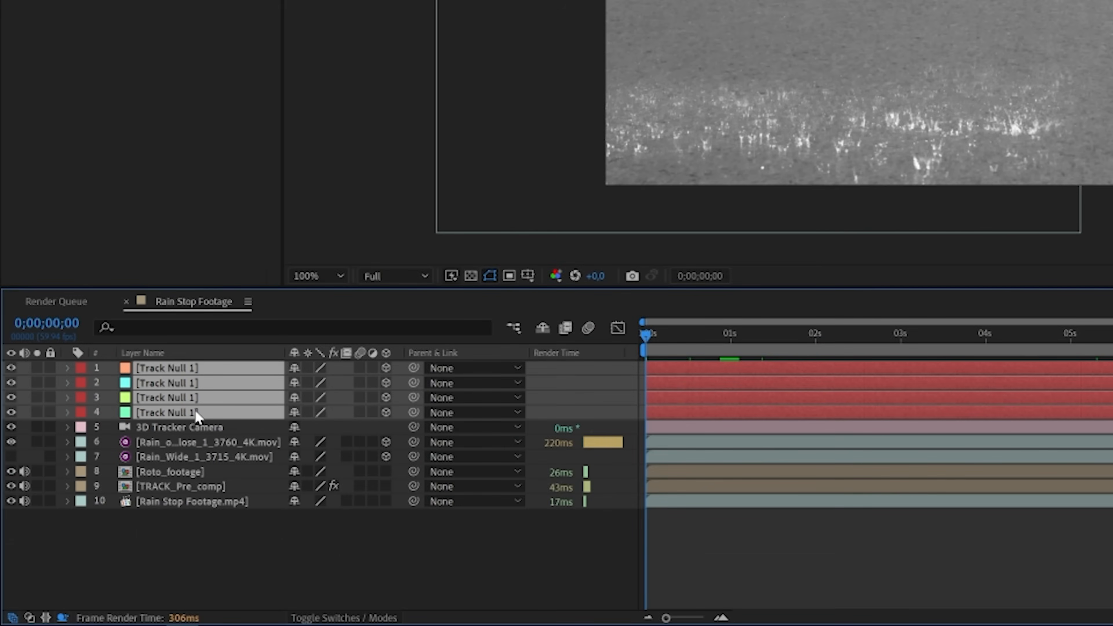
{"action": "key", "text": "p"}
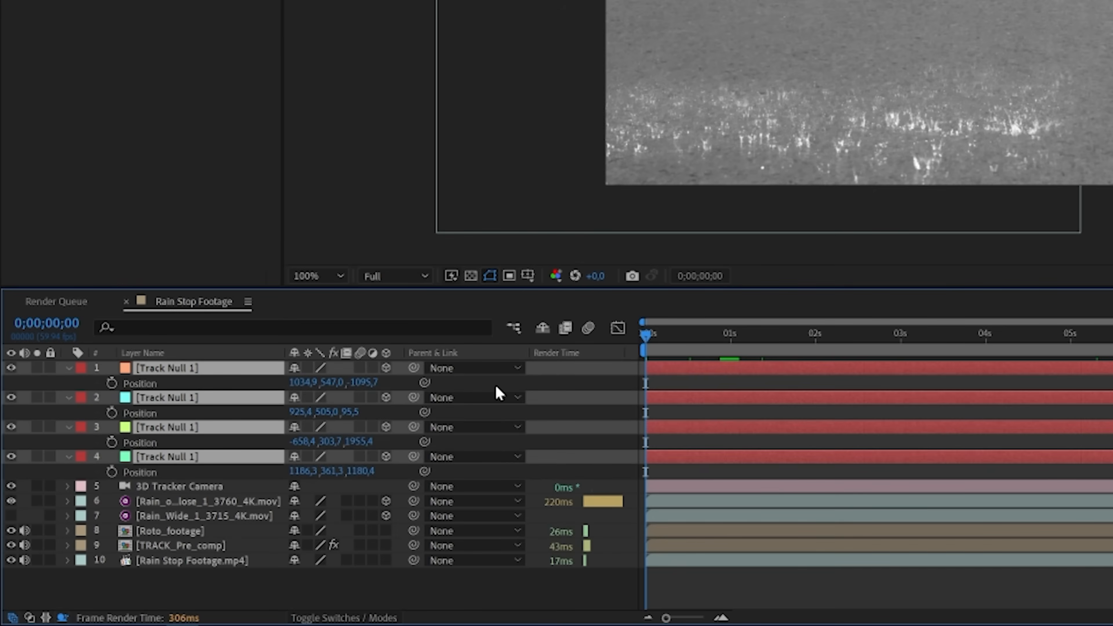
{"action": "key", "text": "ctrl+shift+a"}
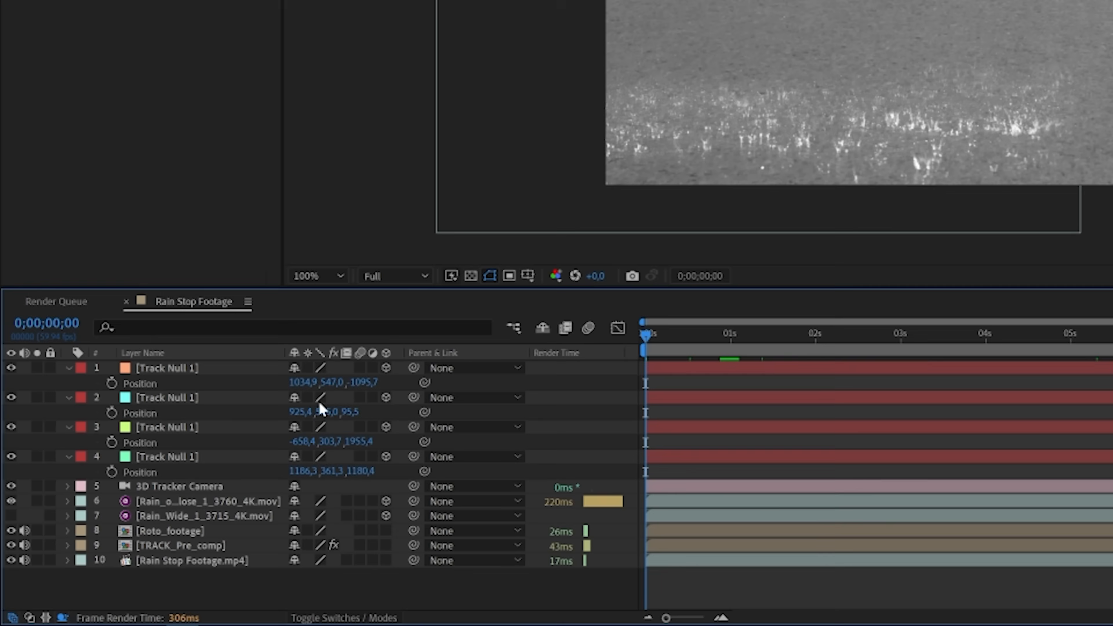
Step: Set the first track null's Z position to -1500 and lower it along Y to about 559 onto the pavement edge
{"action": "left_click", "coordinate": [171, 367]}
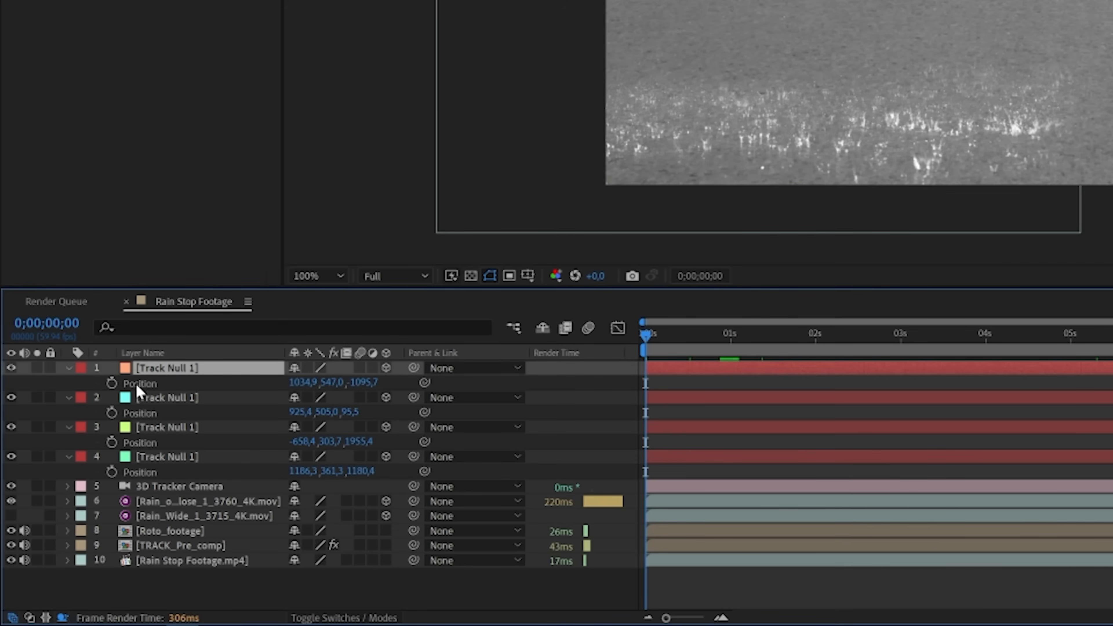
{"action": "left_click_drag", "start_coordinate": [380, 383], "coordinate": [70, 411]}
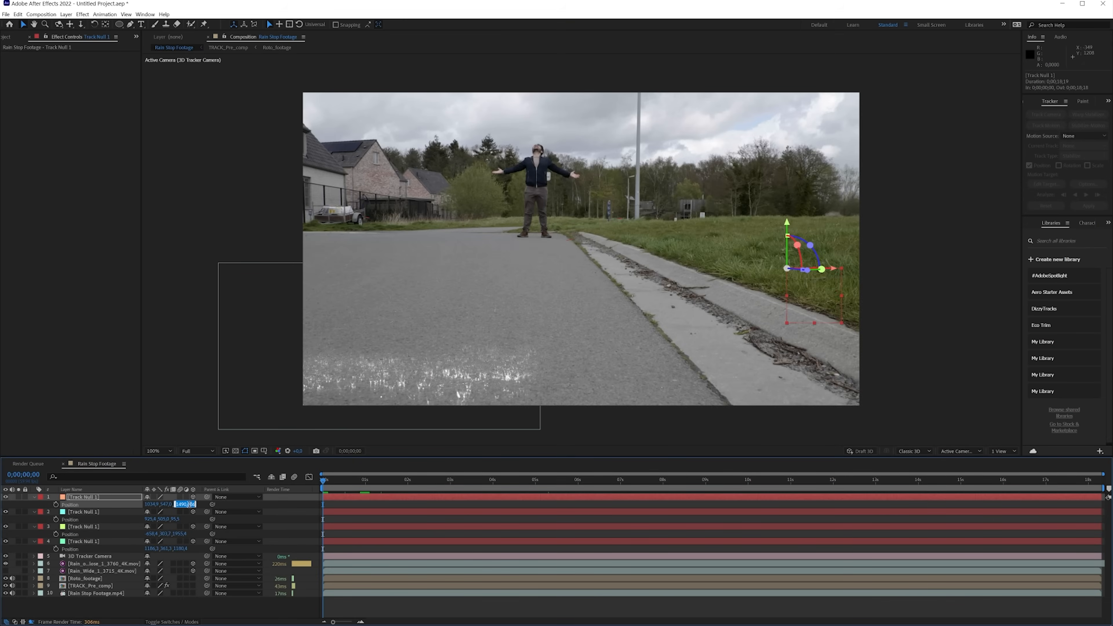
{"action": "type", "text": "0"}
{"action": "key", "text": "Return"}
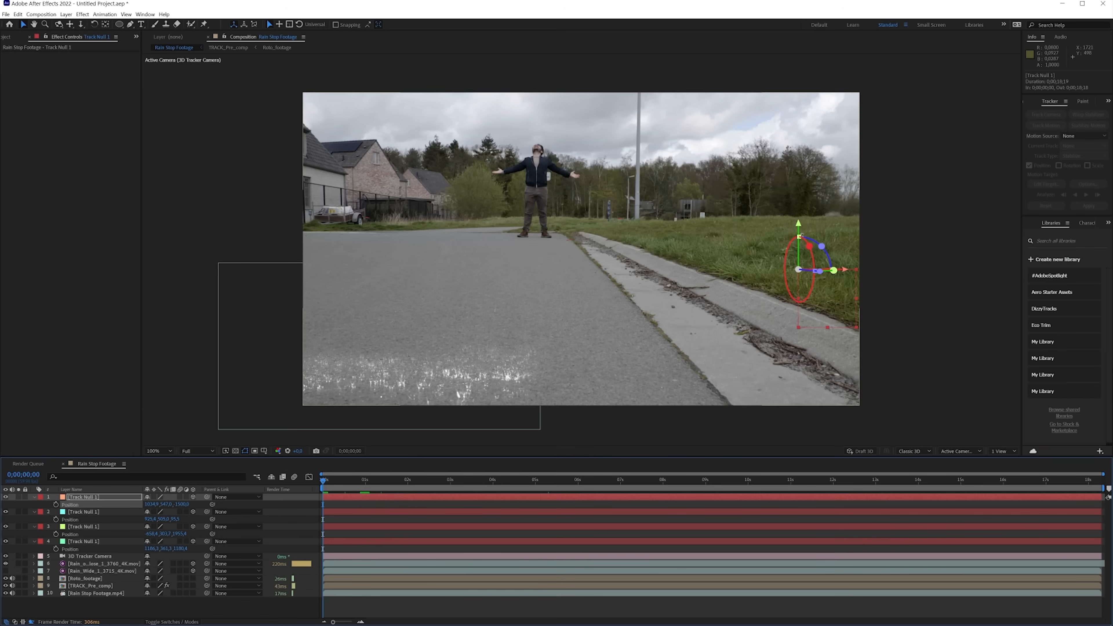
{"action": "left_click_drag", "start_coordinate": [798, 236], "coordinate": [799, 271]}
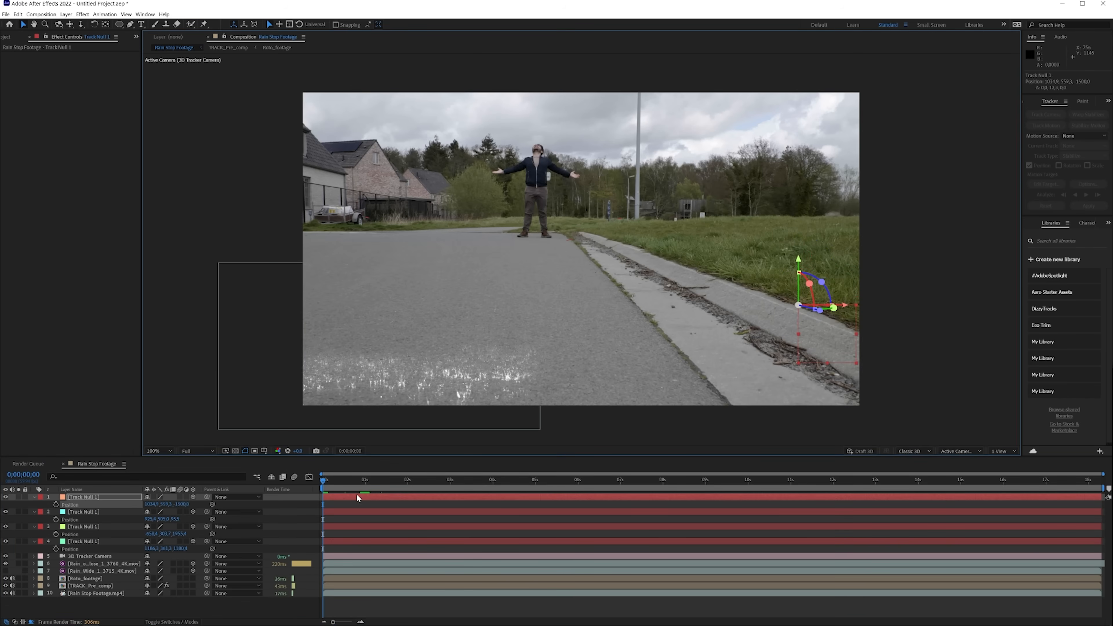
{"action": "mouse_move", "coordinate": [338, 484]}
{"action": "left_mouse_down"}
{"action": "mouse_move", "coordinate": [390, 481]}
{"action": "mouse_move", "coordinate": [332, 489]}
{"action": "left_mouse_up"}
{"action": "key", "text": "Home"}
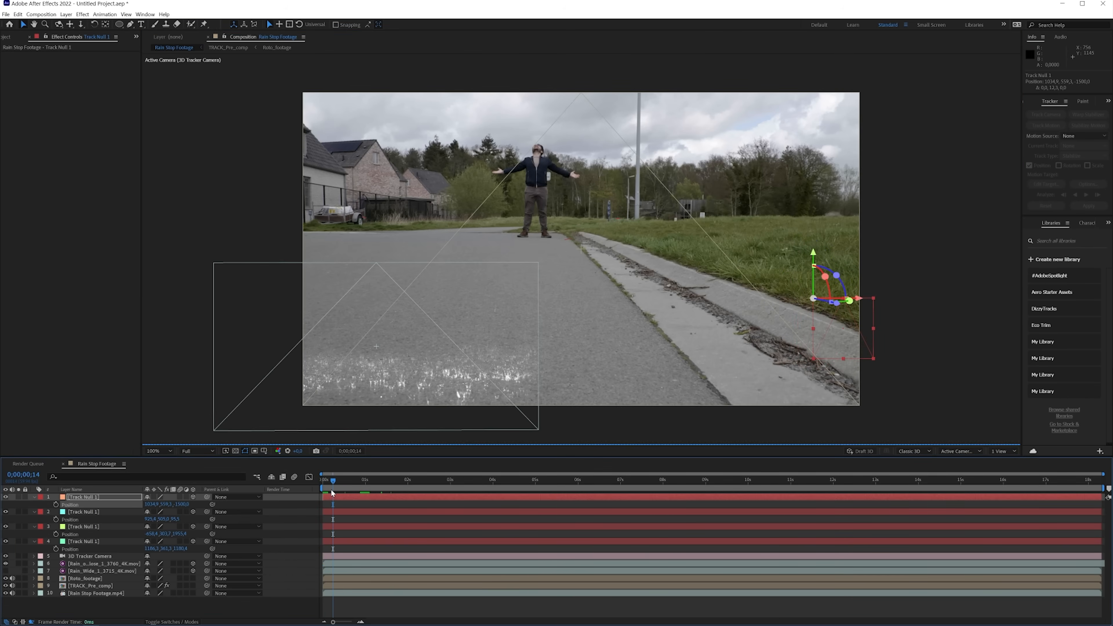
Step: Set the second track null's Z position to 100 and check where the third and fourth nulls sit in the scene
{"action": "left_click", "coordinate": [91, 512]}
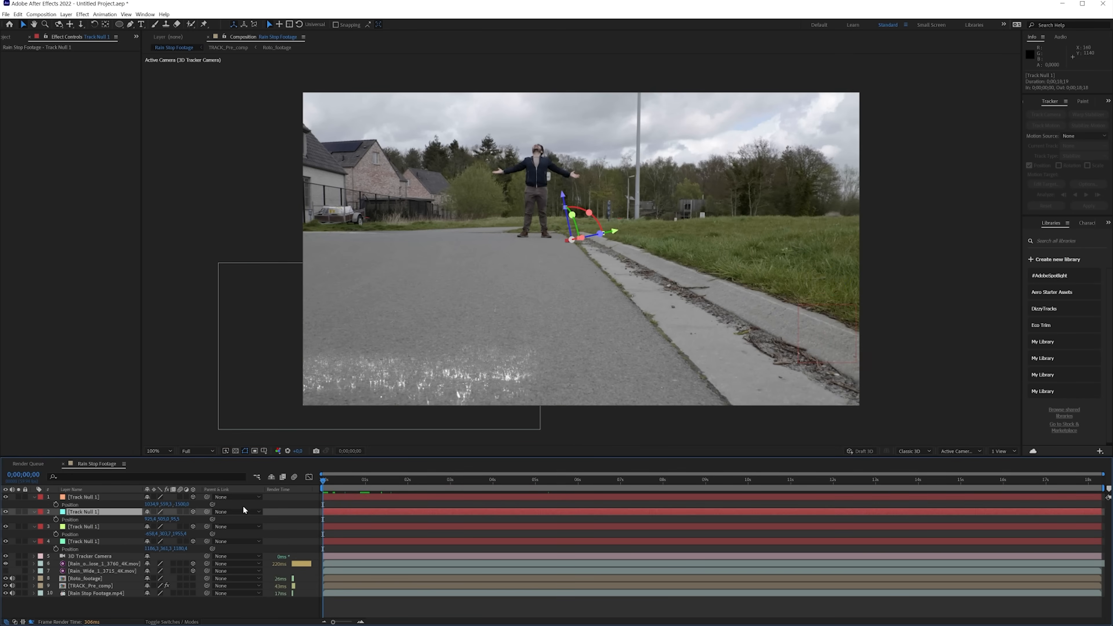
{"action": "left_click", "coordinate": [101, 527]}
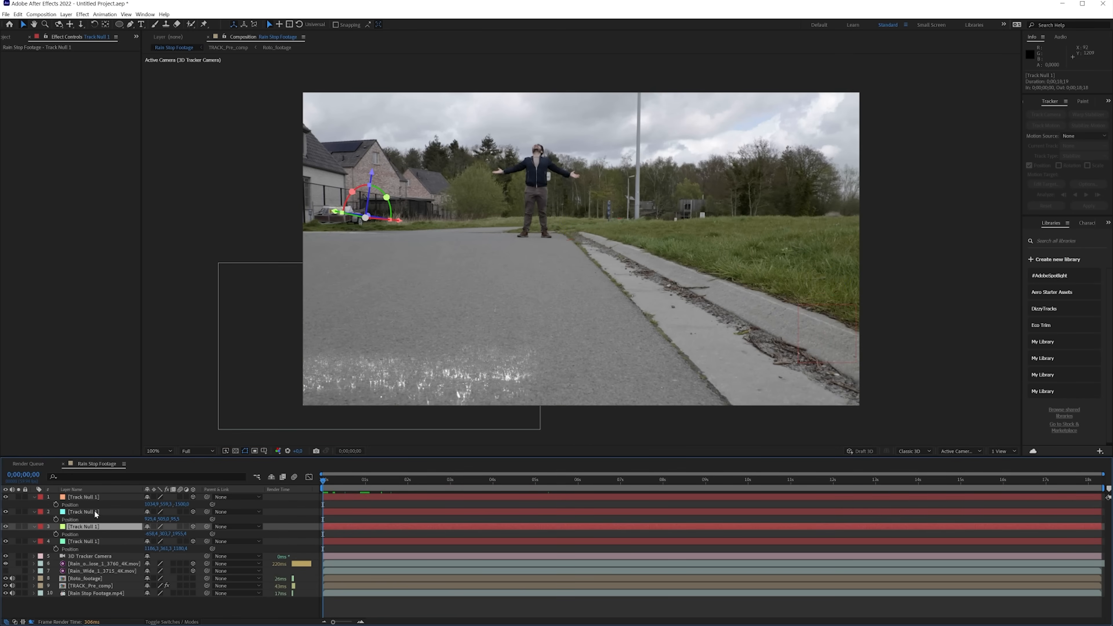
{"action": "left_click", "coordinate": [96, 512]}
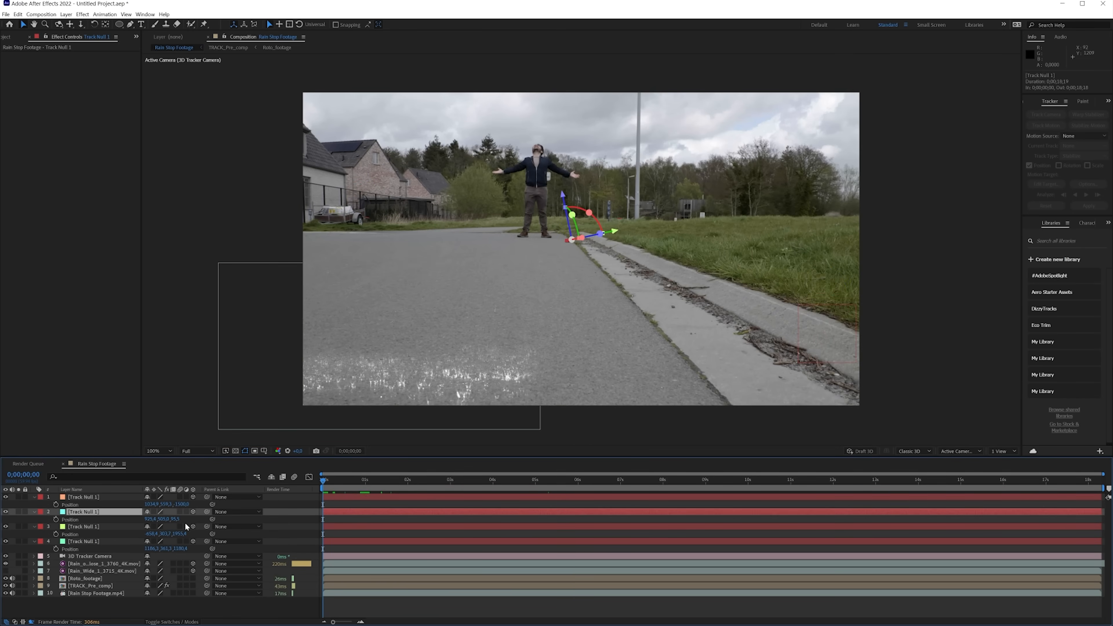
{"action": "left_click", "coordinate": [175, 519]}
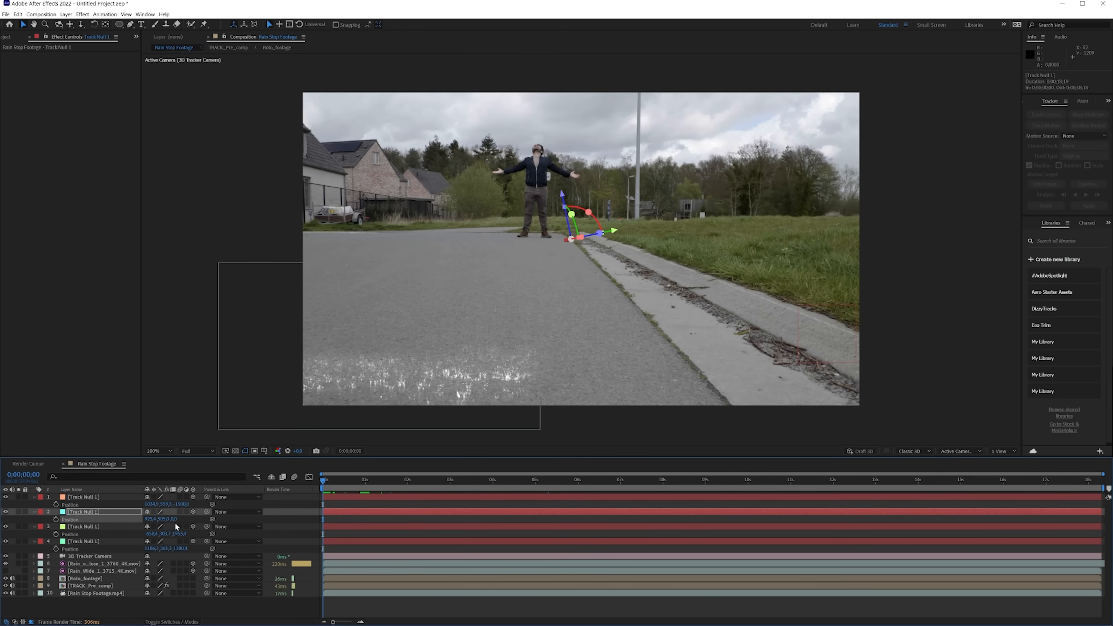
{"action": "key", "text": "Return"}
{"action": "left_click", "coordinate": [189, 537]}
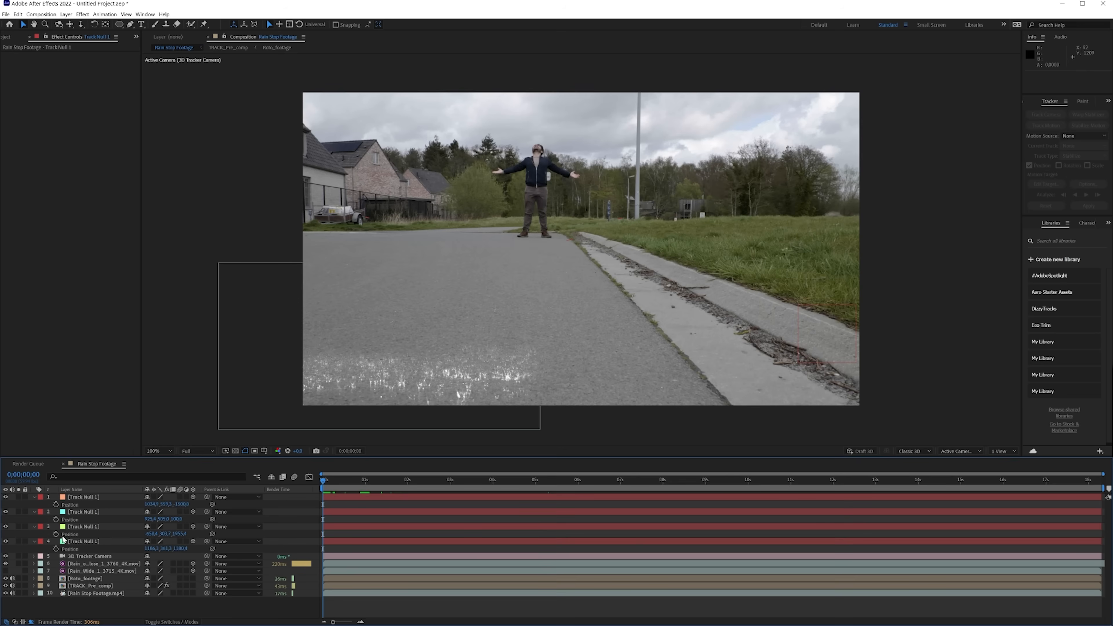
{"action": "left_click", "coordinate": [94, 527]}
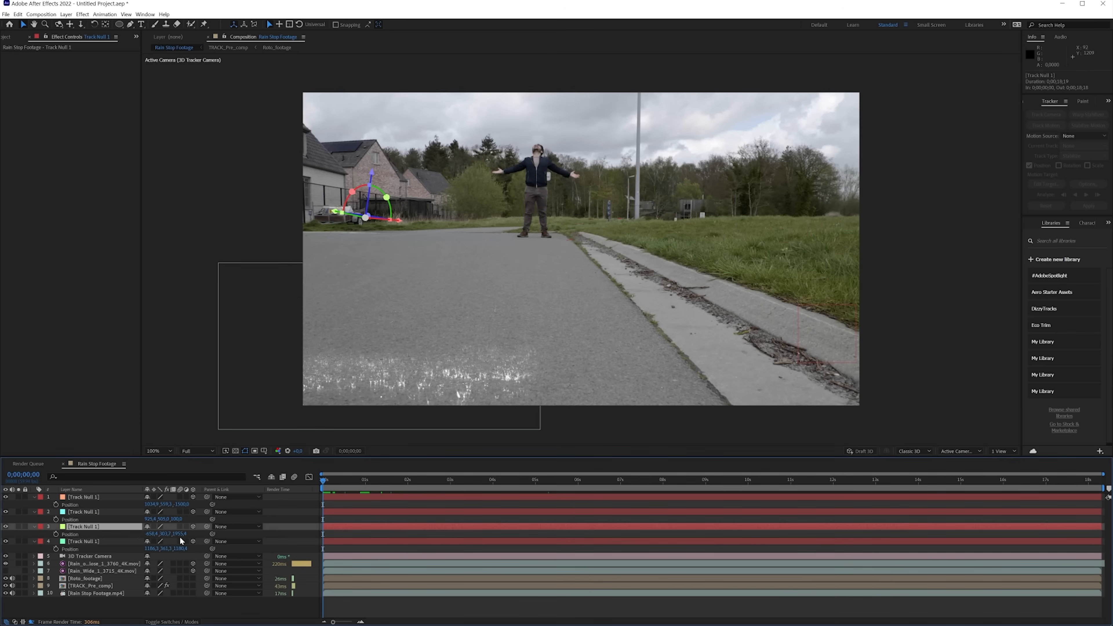
{"action": "left_click", "coordinate": [100, 542]}
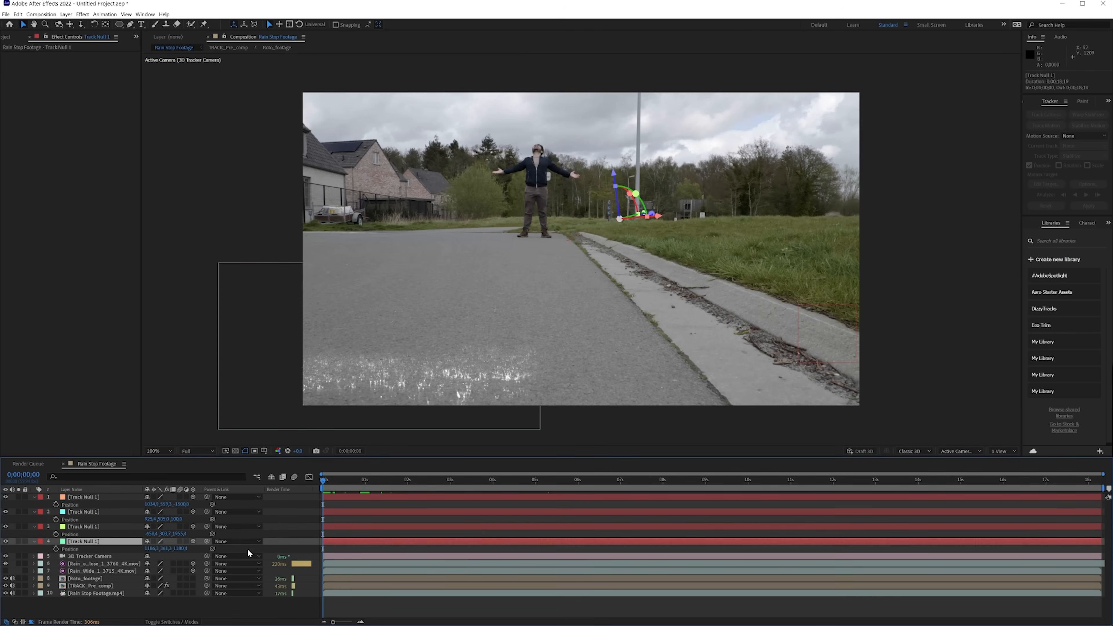
Step: Set the Z position of the close ground-rain layer to -1500
{"action": "left_click", "coordinate": [91, 565]}
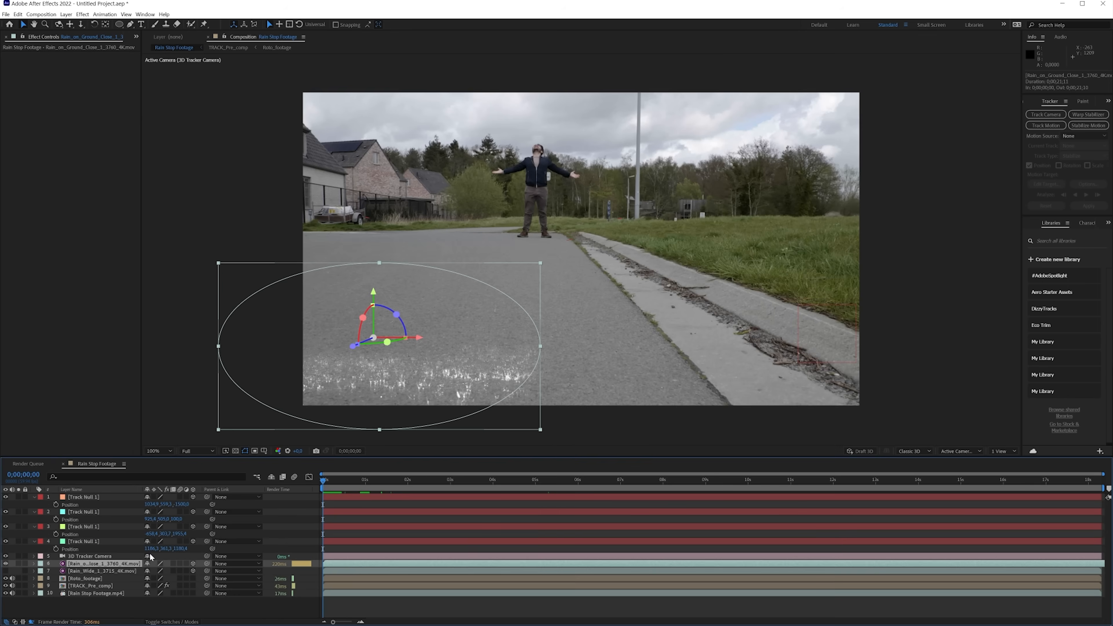
{"action": "type", "text": "p"}
{"action": "type", "text": "-1500"}
{"action": "key", "text": "Return"}
Step: Move the close ground-rain layer back into the frame so its splashes cover the foreground road
{"action": "key", "text": "comma"}
{"action": "key", "text": "comma"}
{"action": "key", "text": "comma"}
{"action": "key", "text": "comma"}
{"action": "key", "text": "comma"}
{"action": "key", "text": "comma"}
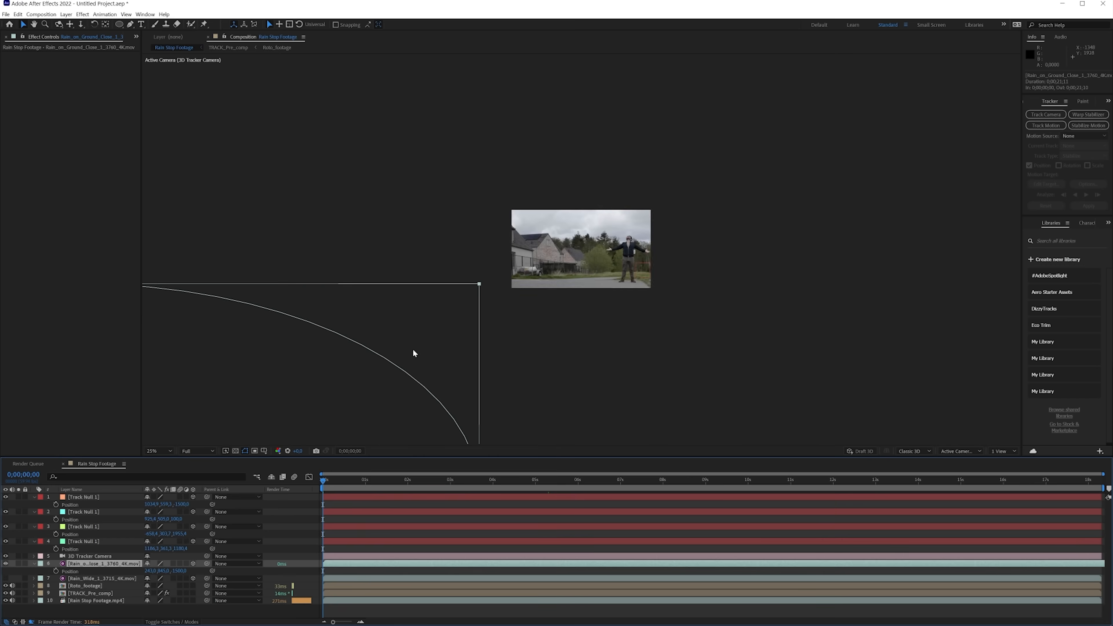
{"action": "left_click_drag", "start_coordinate": [532, 267], "coordinate": [598, 255]}
{"action": "key", "text": "period"}
{"action": "key", "text": "comma"}
{"action": "key", "text": "period"}
{"action": "key", "text": "period"}
{"action": "key", "text": "period"}
{"action": "key", "text": "period"}
{"action": "key", "text": "period"}
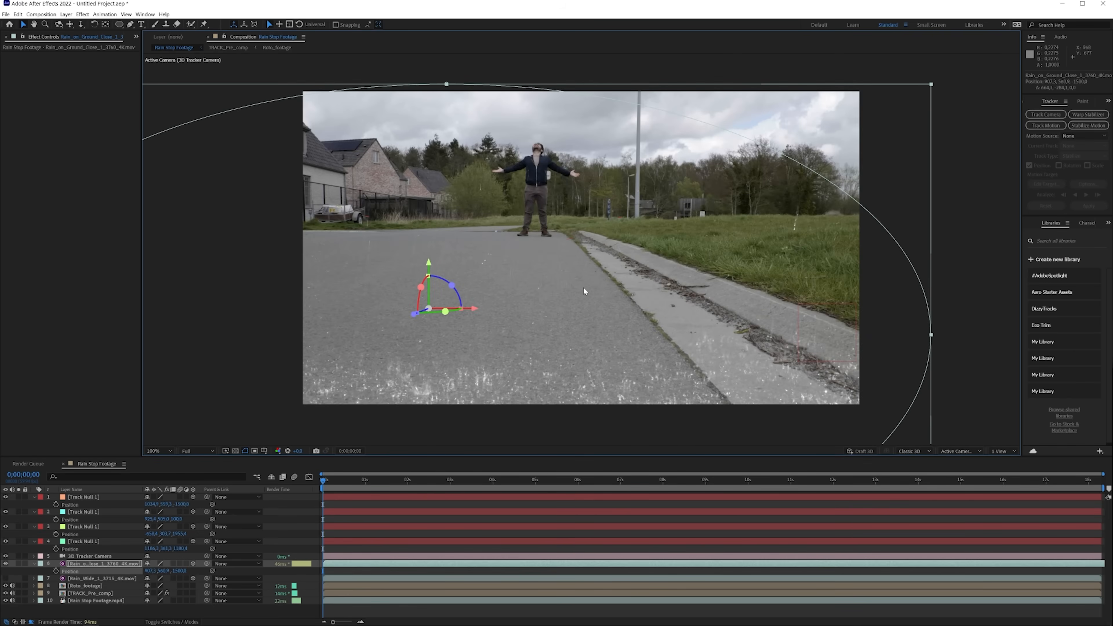
Step: Play back the first second to check how the ground rain sticks to the road
{"action": "key", "text": "space"}
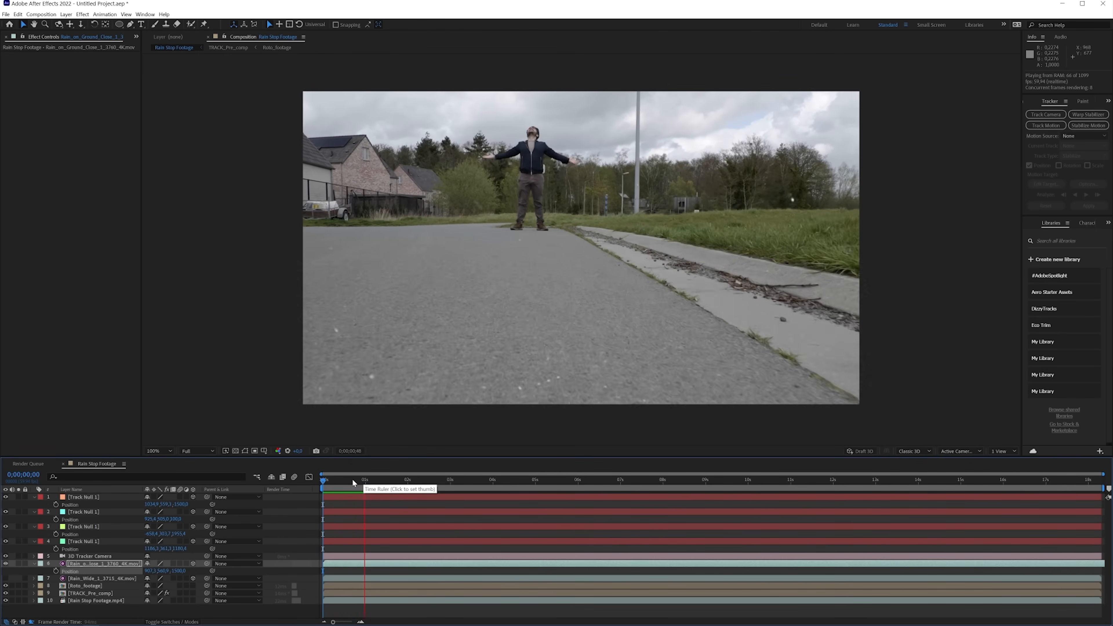
{"action": "left_click", "coordinate": [352, 483]}
{"action": "mouse_move", "coordinate": [318, 483]}
{"action": "left_mouse_down"}
{"action": "mouse_move", "coordinate": [353, 481]}
{"action": "mouse_move", "coordinate": [322, 488]}
{"action": "left_mouse_up"}
Step: Scale the close ground-rain layer down and nudge it to about X 909.8, Y 558.1 over the foreground road
{"action": "scroll", "coordinate": [555, 354], "scroll_direction": "down", "scroll_amount": 4}
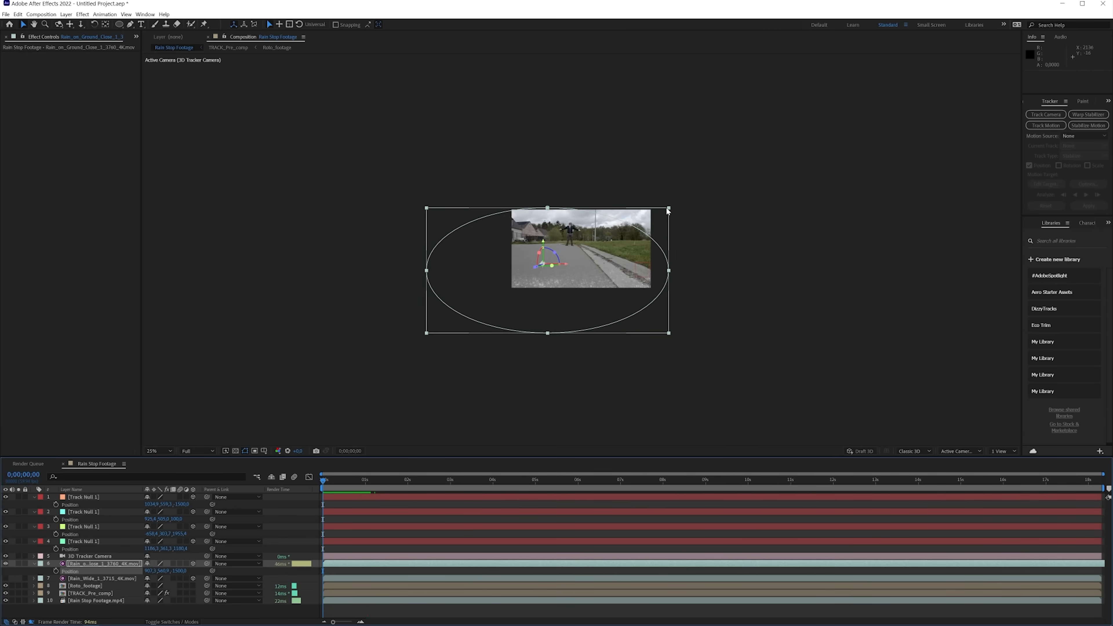
{"action": "scroll", "coordinate": [581, 248], "scroll_direction": "up", "scroll_amount": 2}
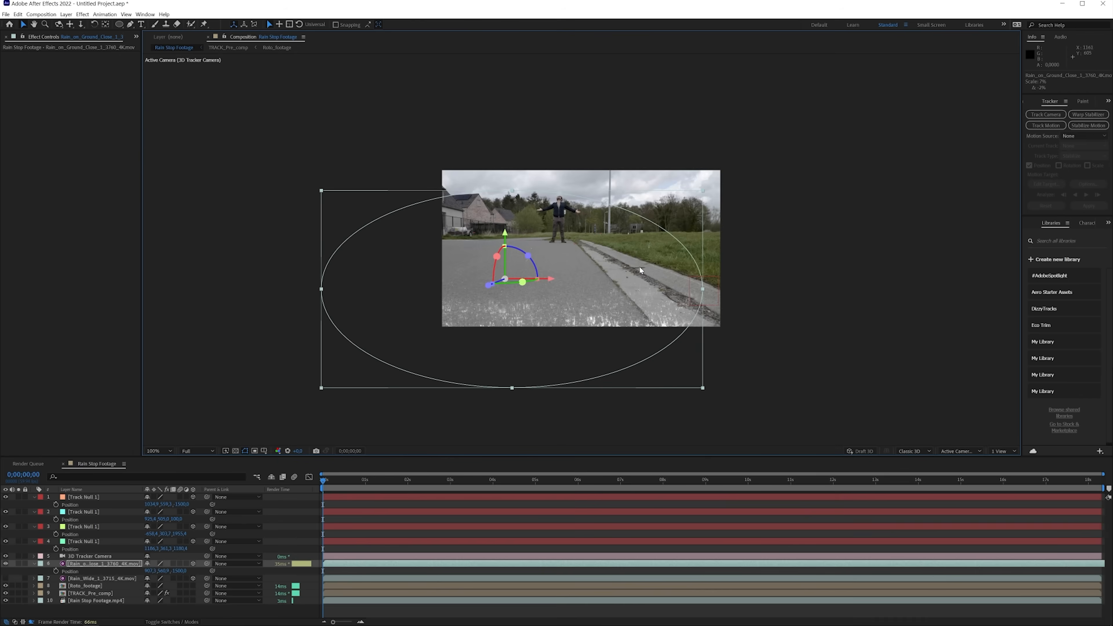
{"action": "scroll", "coordinate": [639, 265], "scroll_direction": "up", "scroll_amount": 2}
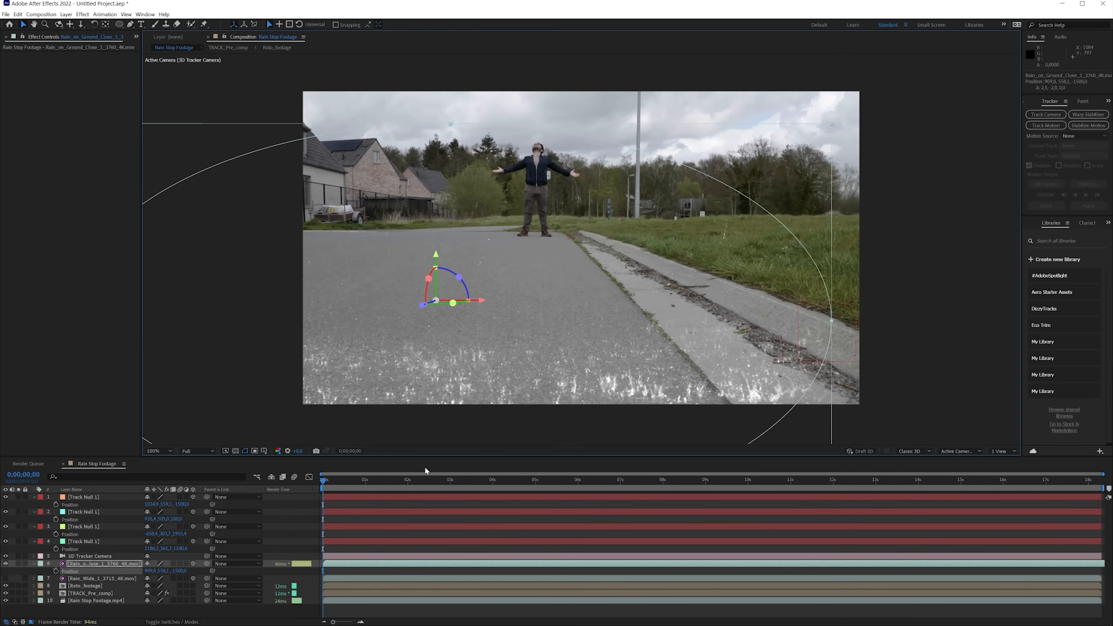
Step: Duplicate the close ground-rain layer, place the copy farther back along the road, and slide its clip earlier in time
{"action": "key", "text": "ctrl+d"}
{"action": "left_click_drag", "start_coordinate": [438, 300], "coordinate": [465, 294]}
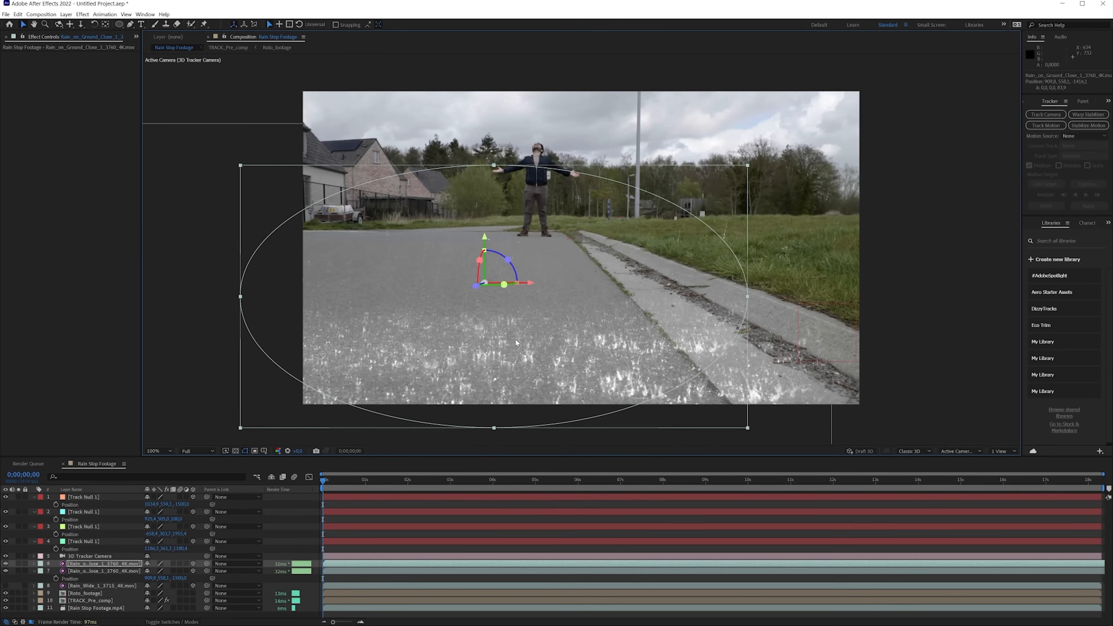
{"action": "left_click", "coordinate": [742, 409]}
{"action": "left_click_drag", "start_coordinate": [740, 409], "coordinate": [735, 404]}
{"action": "left_click_drag", "start_coordinate": [691, 568], "coordinate": [587, 565]}
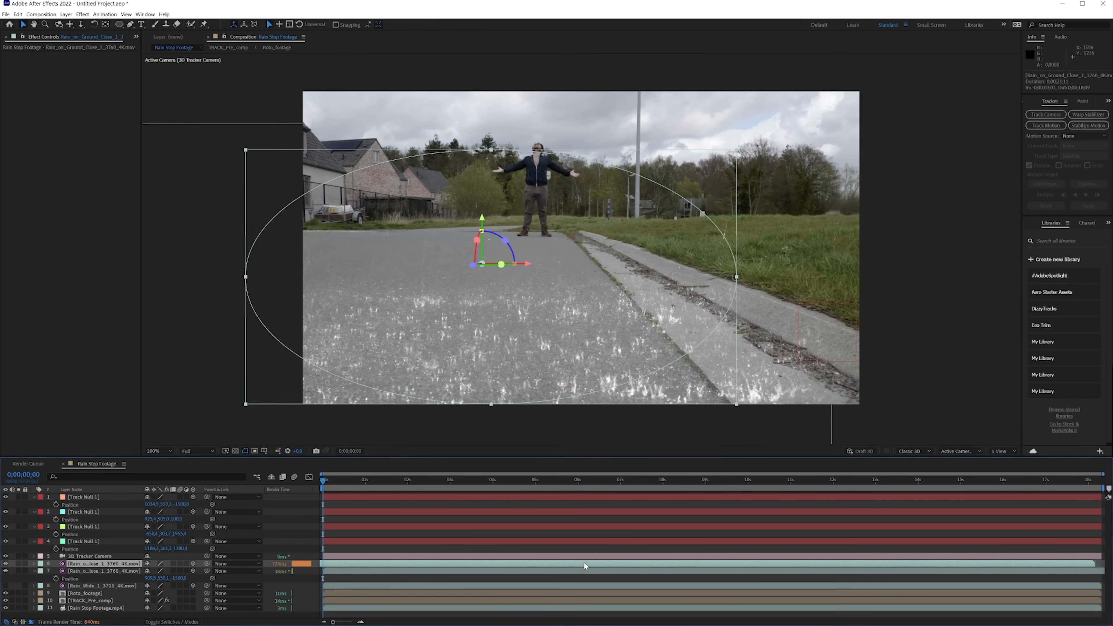
Step: Preview the layered ground rain over the opening seconds at Third resolution, and return the viewer to Full resolution
{"action": "key", "text": "space"}
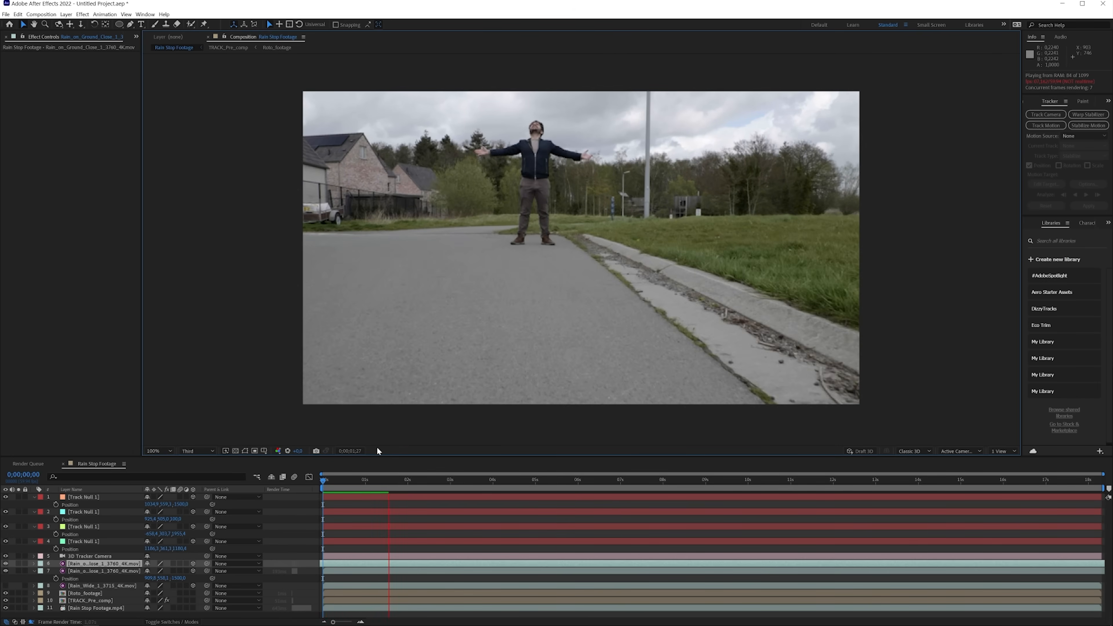
{"action": "left_click", "coordinate": [370, 482]}
{"action": "left_click_drag", "start_coordinate": [370, 483], "coordinate": [324, 482]}
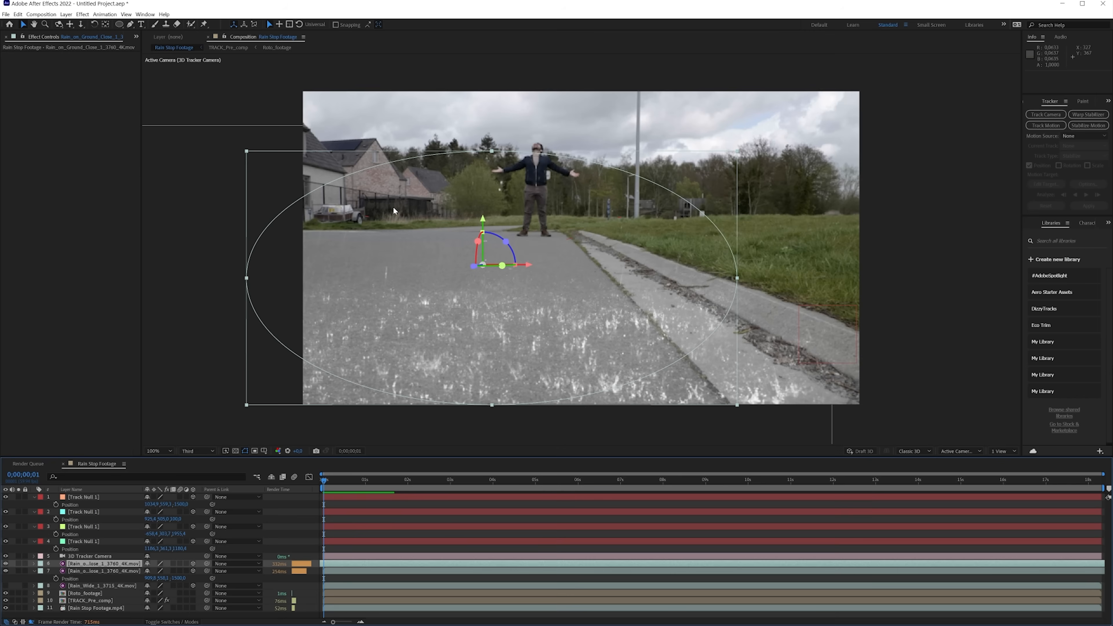
{"action": "mouse_move", "coordinate": [339, 479]}
{"action": "left_mouse_down"}
{"action": "mouse_move", "coordinate": [372, 482]}
{"action": "mouse_move", "coordinate": [353, 484]}
{"action": "left_mouse_up"}
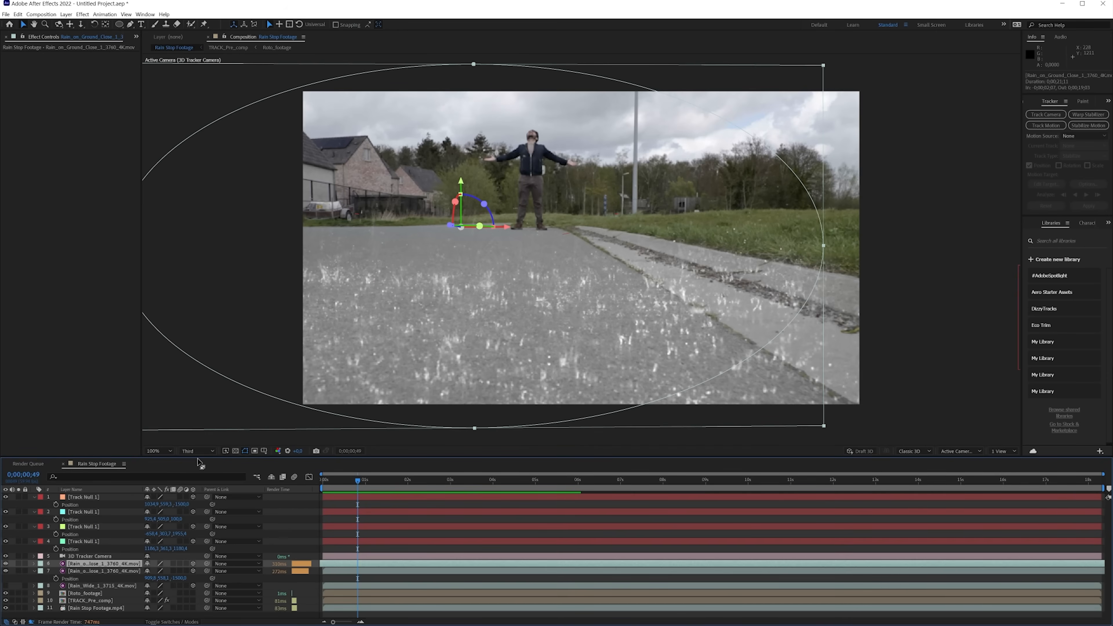
{"action": "left_click", "coordinate": [196, 450]}
{"action": "left_click", "coordinate": [199, 471]}
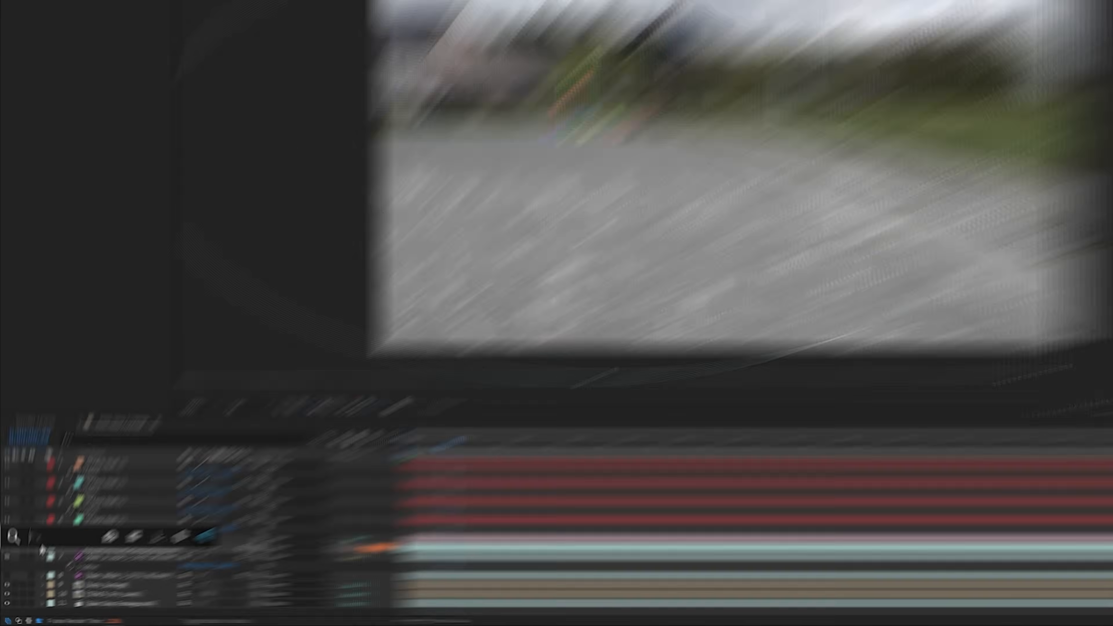
Step: Apply Curves to the duplicated ground-rain layer, pull its RGB midtones down, and reduce its opacity to 50%
{"action": "key", "text": "ctrl+space"}
{"action": "type", "text": "curl"}
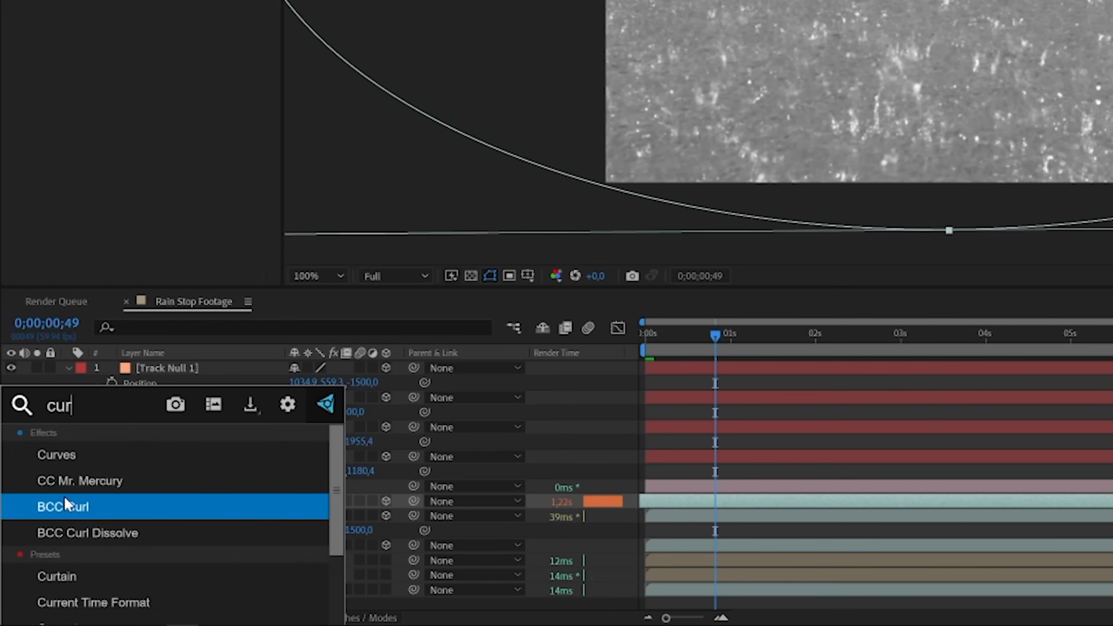
{"action": "key", "text": "Return"}
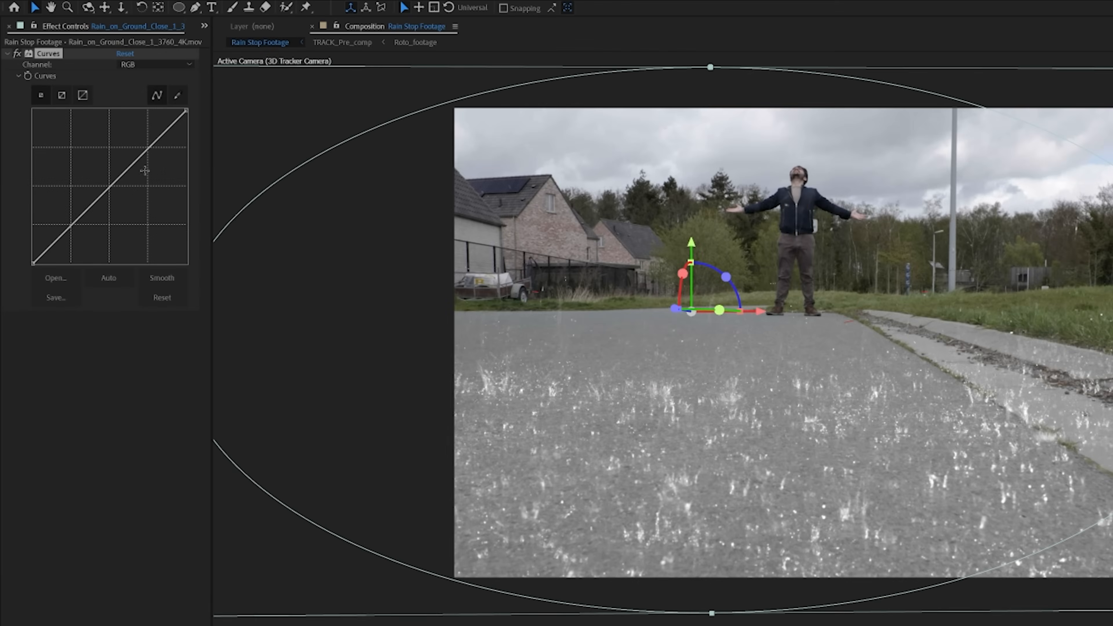
{"action": "left_click_drag", "start_coordinate": [107, 194], "coordinate": [121, 206]}
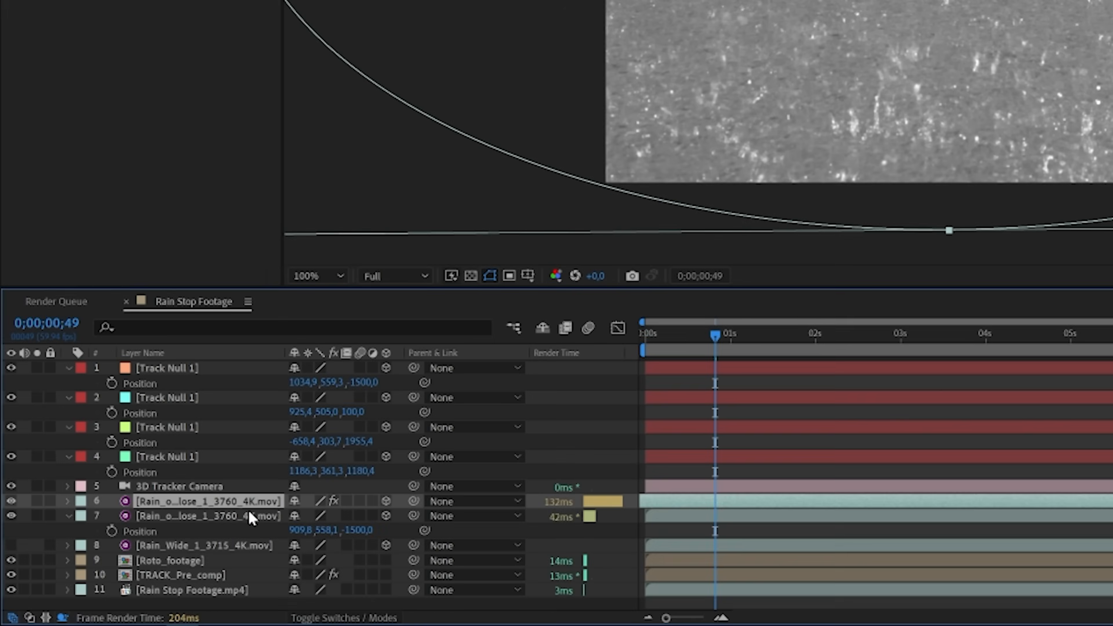
{"action": "key", "text": "t"}
{"action": "left_click_drag", "start_coordinate": [298, 517], "coordinate": [254, 520]}
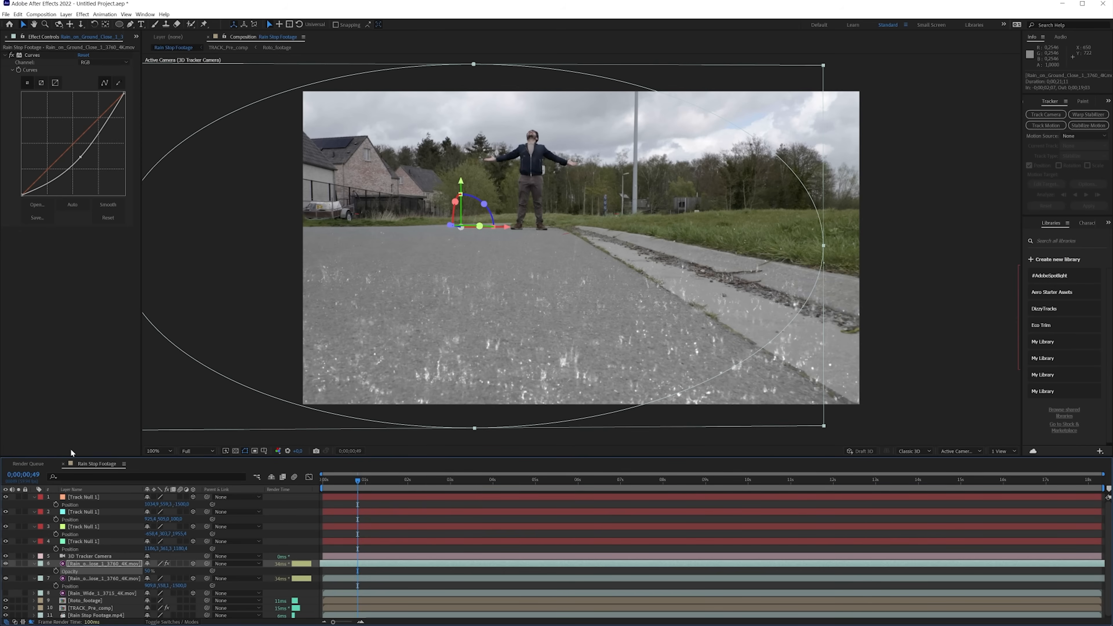
Step: Add Fast Box Blur to the duplicated ground-rain layer with a blur radius of 9
{"action": "key", "text": "ctrl+space"}
{"action": "type", "text": "fa"}
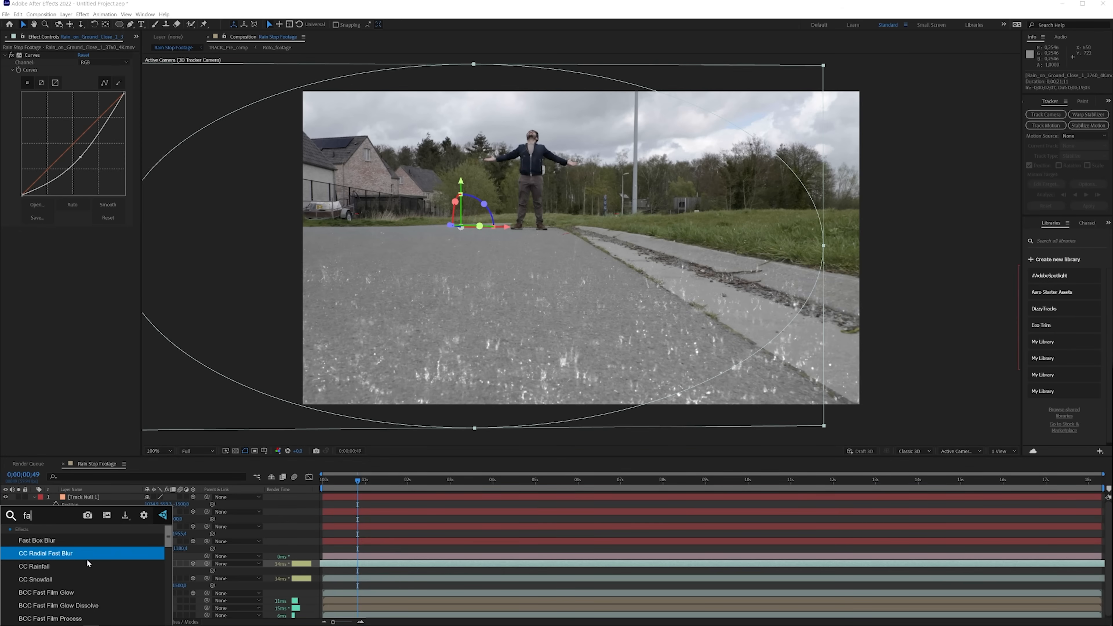
{"action": "left_click", "coordinate": [57, 542]}
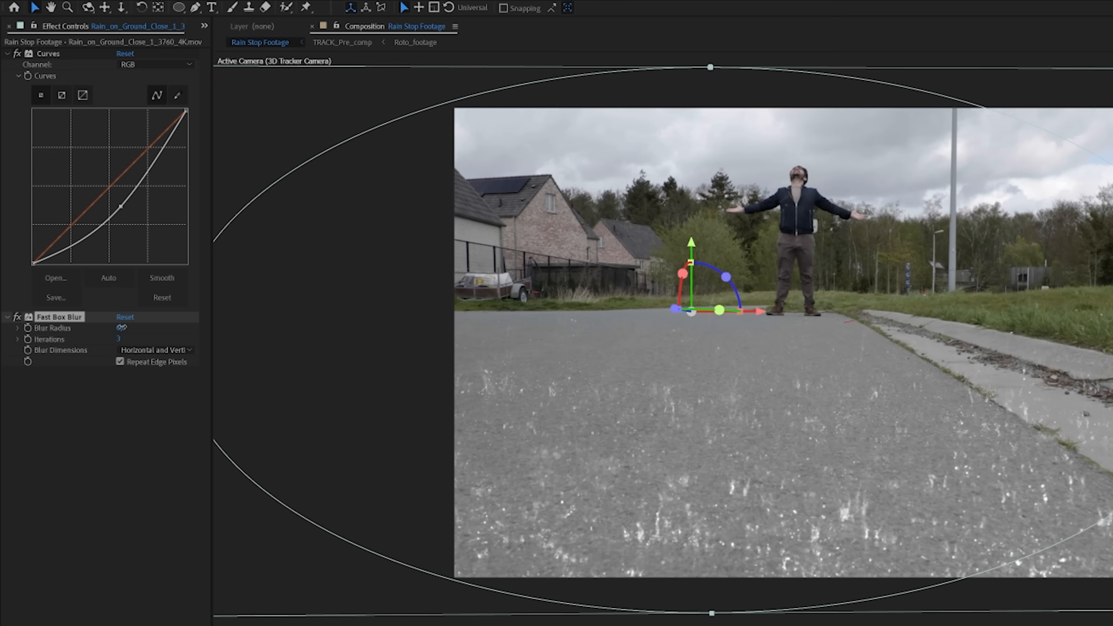
{"action": "scroll", "coordinate": [837, 419], "scroll_direction": "up", "scroll_amount": 5}
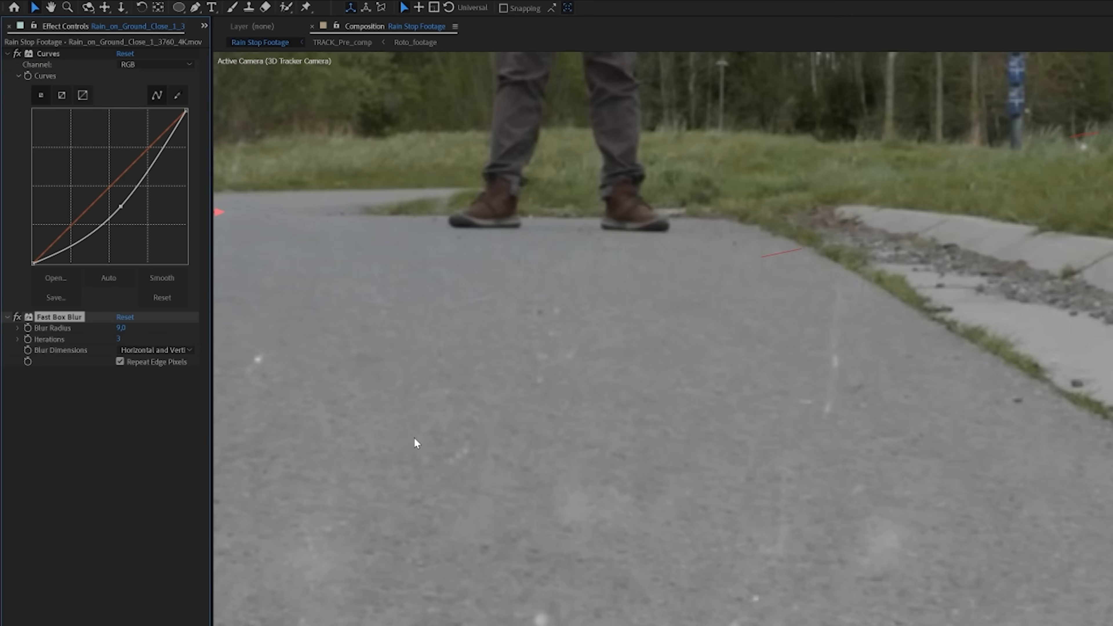
Step: Reduce the Fast Box Blur radius on the duplicated ground-rain layer to 1
{"action": "left_click", "coordinate": [121, 327]}
{"action": "type", "text": "3"}
{"action": "key", "text": "Return"}
{"action": "left_click", "coordinate": [121, 327]}
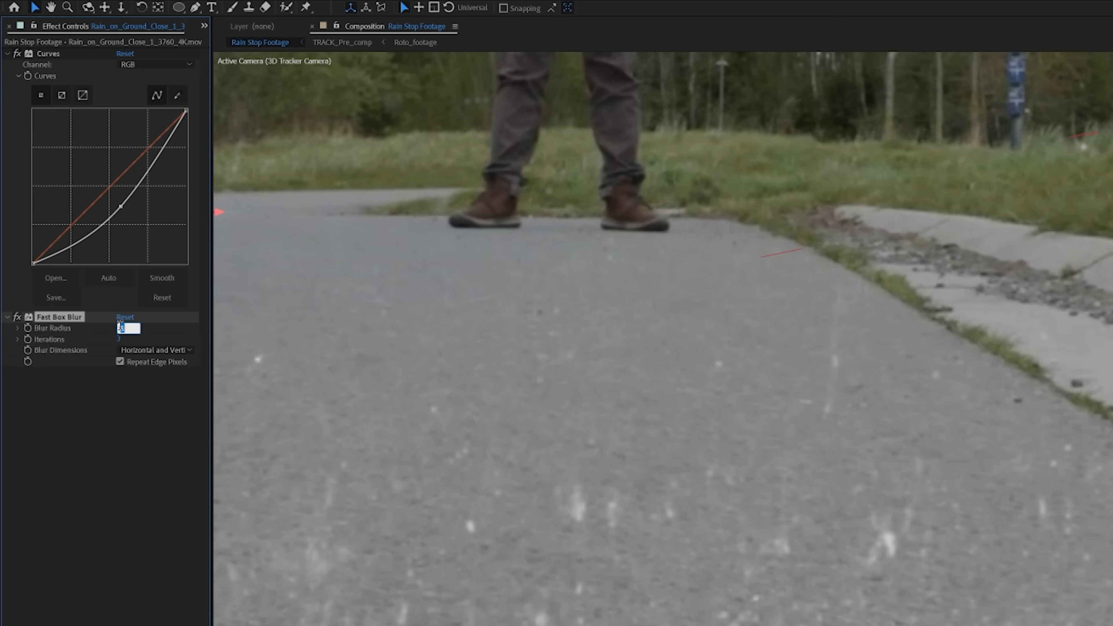
{"action": "key", "text": "Return"}
{"action": "scroll", "coordinate": [606, 402], "scroll_direction": "down", "scroll_amount": 5}
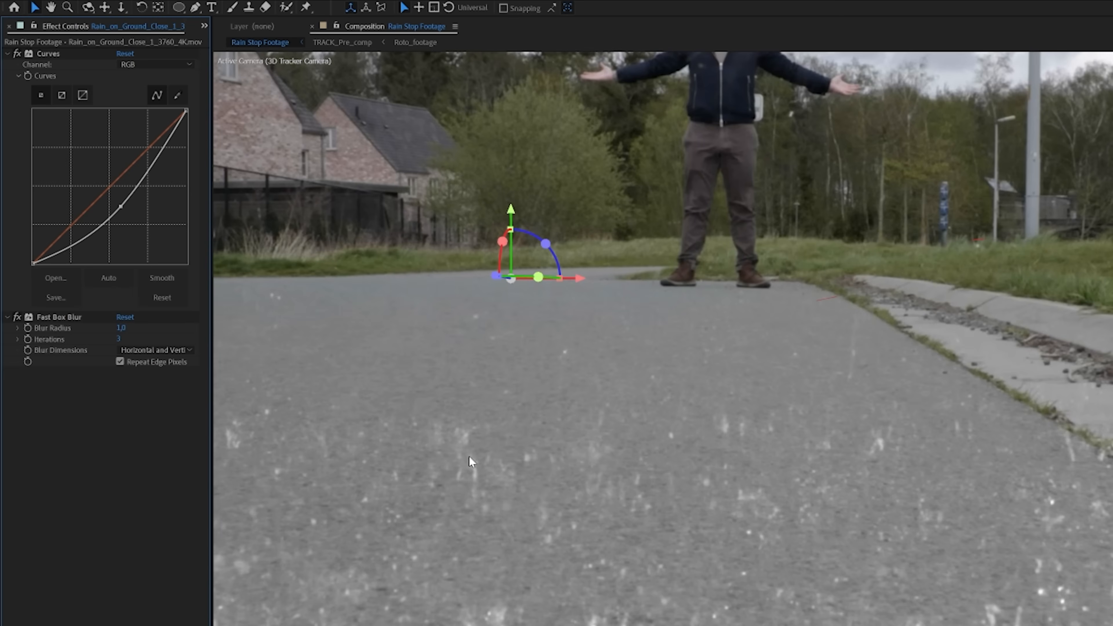
Step: Toggle Fast Box Blur off and on to compare the ground rain with and without the blur, ending with it enabled
{"action": "left_click", "coordinate": [19, 317]}
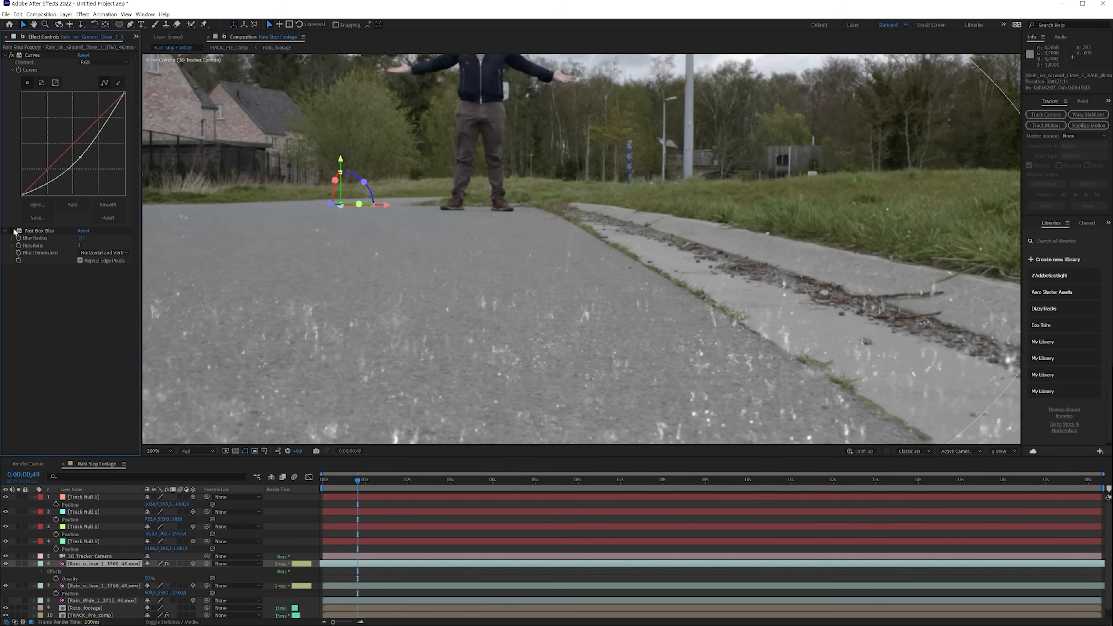
{"action": "left_click", "coordinate": [12, 230]}
{"action": "left_click", "coordinate": [12, 230]}
{"action": "left_click", "coordinate": [12, 231]}
{"action": "scroll", "coordinate": [380, 366], "scroll_direction": "down", "scroll_amount": 4}
{"action": "scroll", "coordinate": [508, 317], "scroll_direction": "up", "scroll_amount": 2}
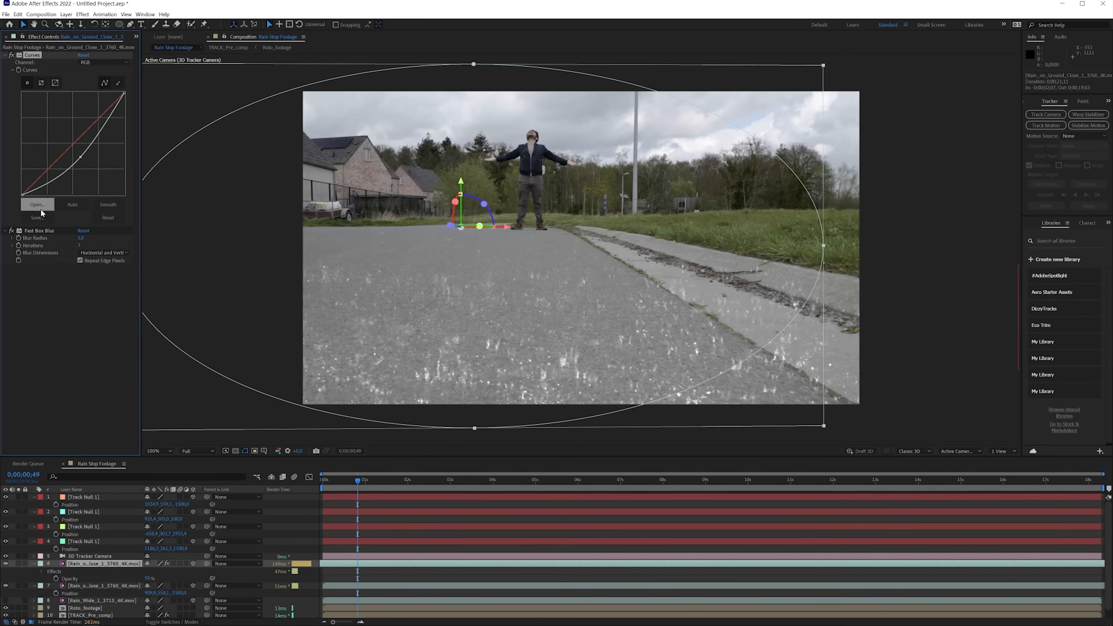
Step: Duplicate the ground-rain layers until there are five, and spread the new copies over the road at different depths
{"action": "left_click", "coordinate": [73, 563]}
{"action": "left_click", "coordinate": [86, 585]}
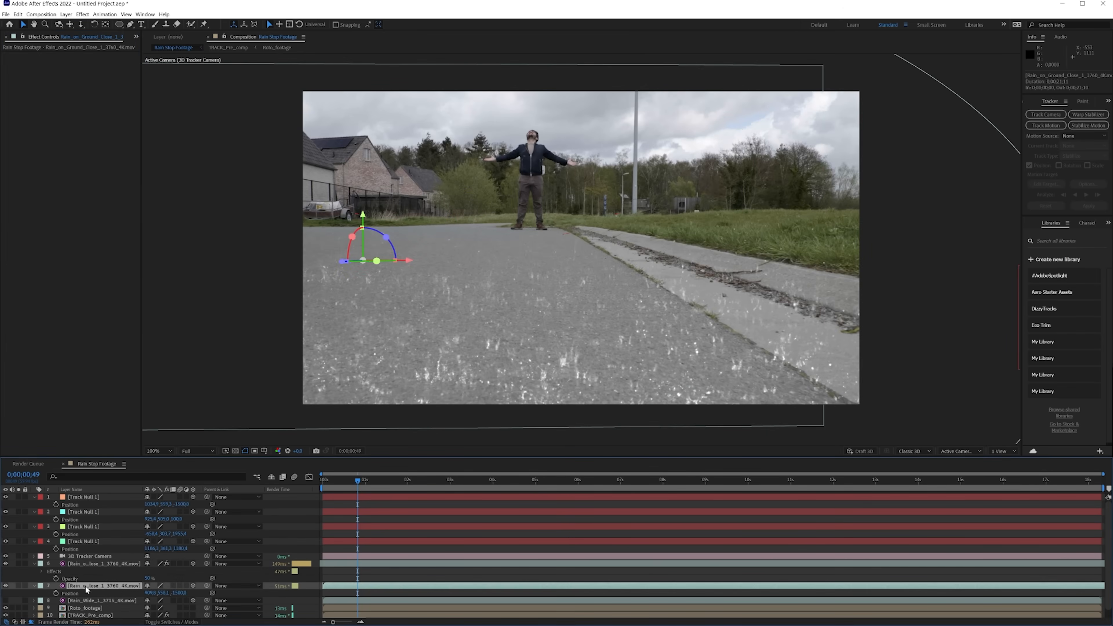
{"action": "left_click", "coordinate": [55, 572]}
{"action": "key", "text": "ctrl+d"}
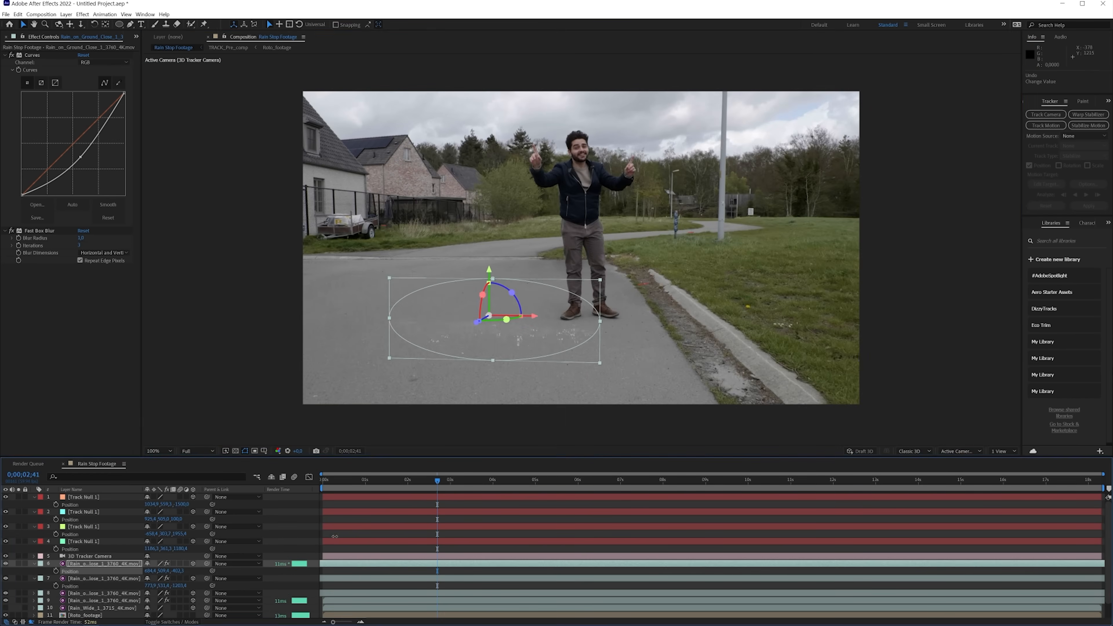
{"action": "key", "text": "ctrl+d"}
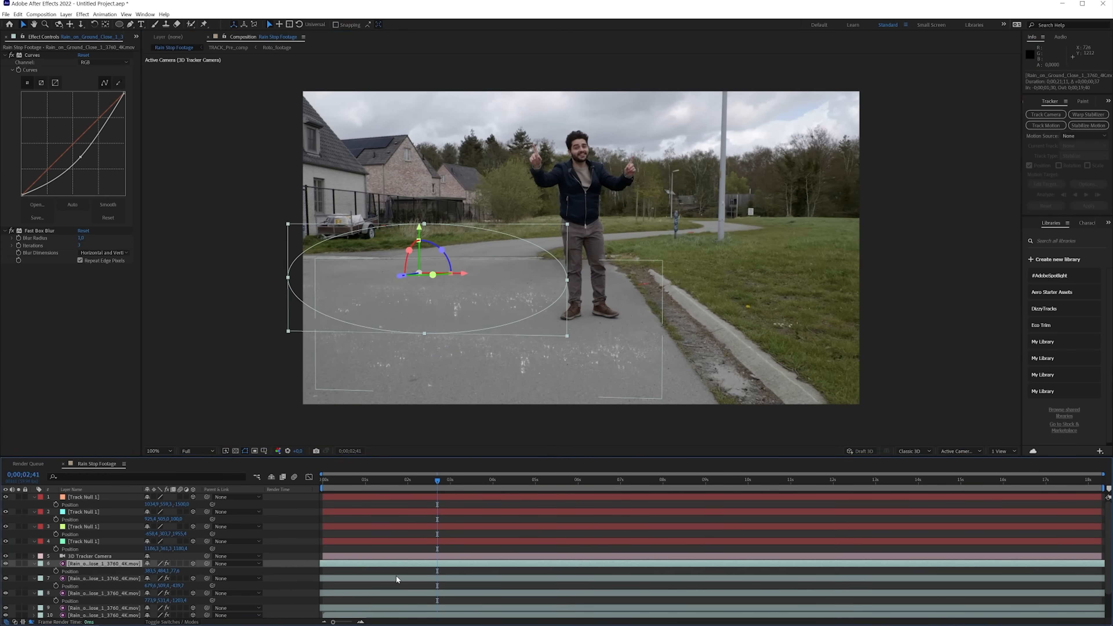
{"action": "left_click", "coordinate": [396, 579]}
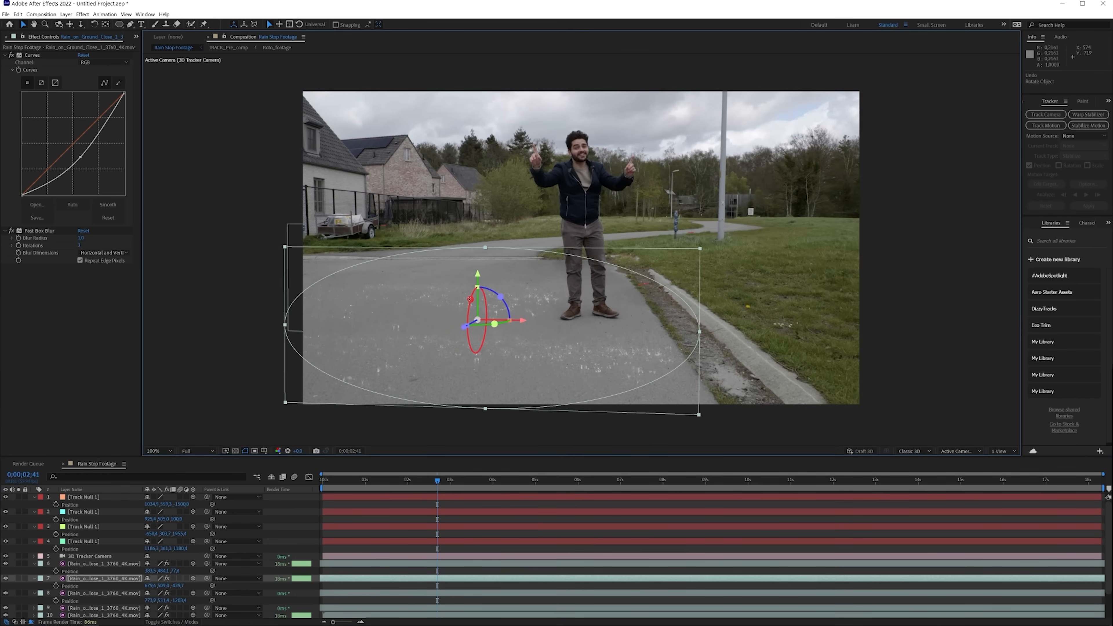
Step: Move the playhead to 0;00;00;21 and collapse the revealed properties of all layers
{"action": "left_click", "coordinate": [474, 542]}
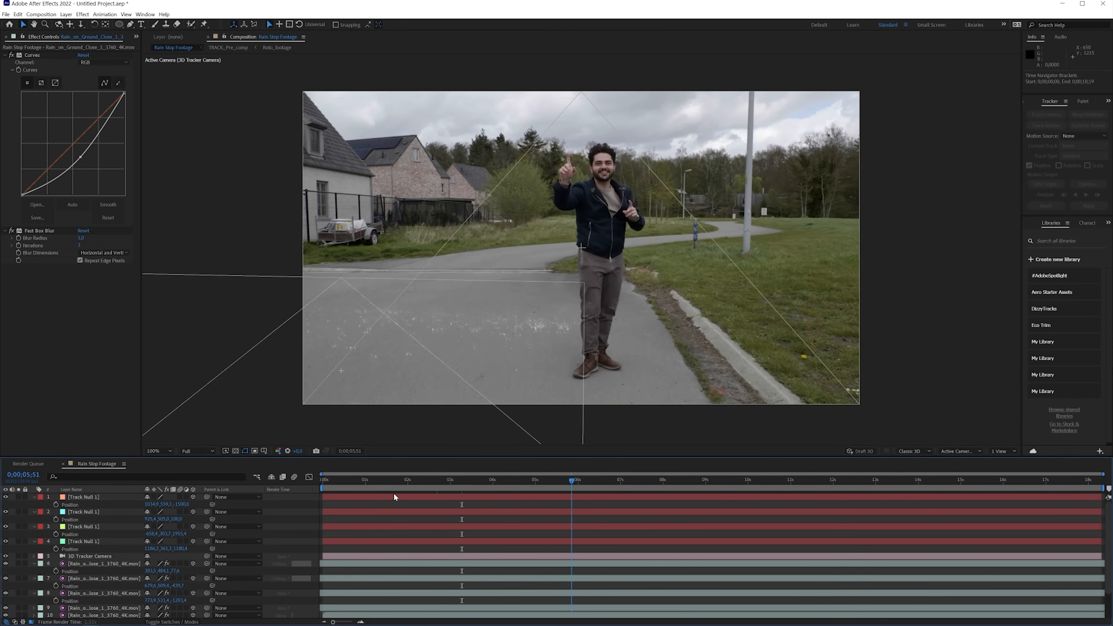
{"action": "left_click", "coordinate": [338, 480]}
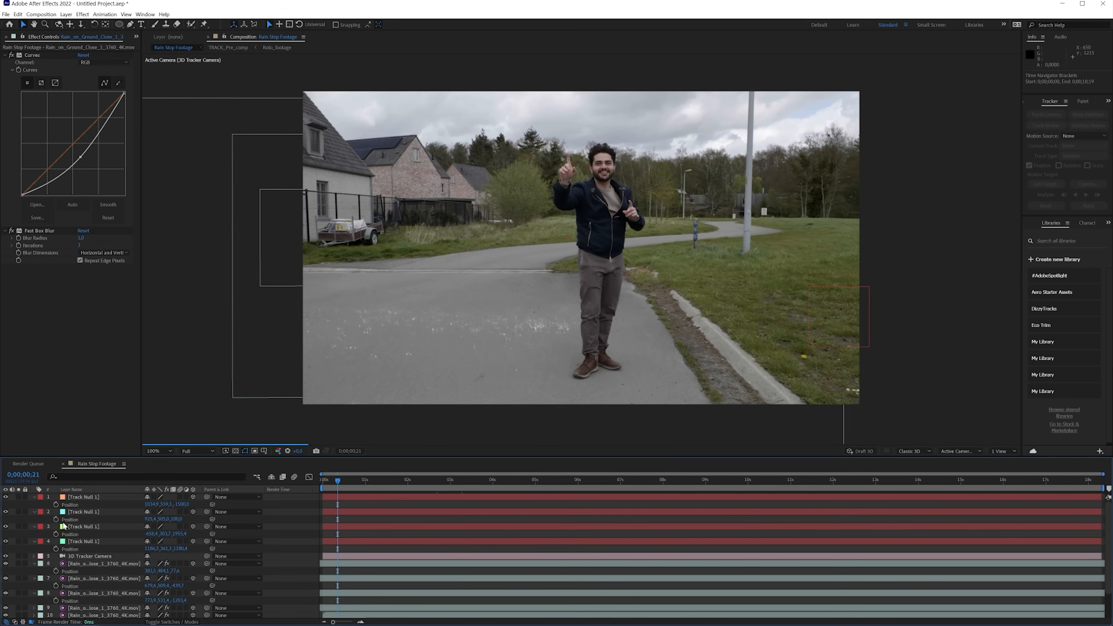
{"action": "key", "text": "ctrl+a"}
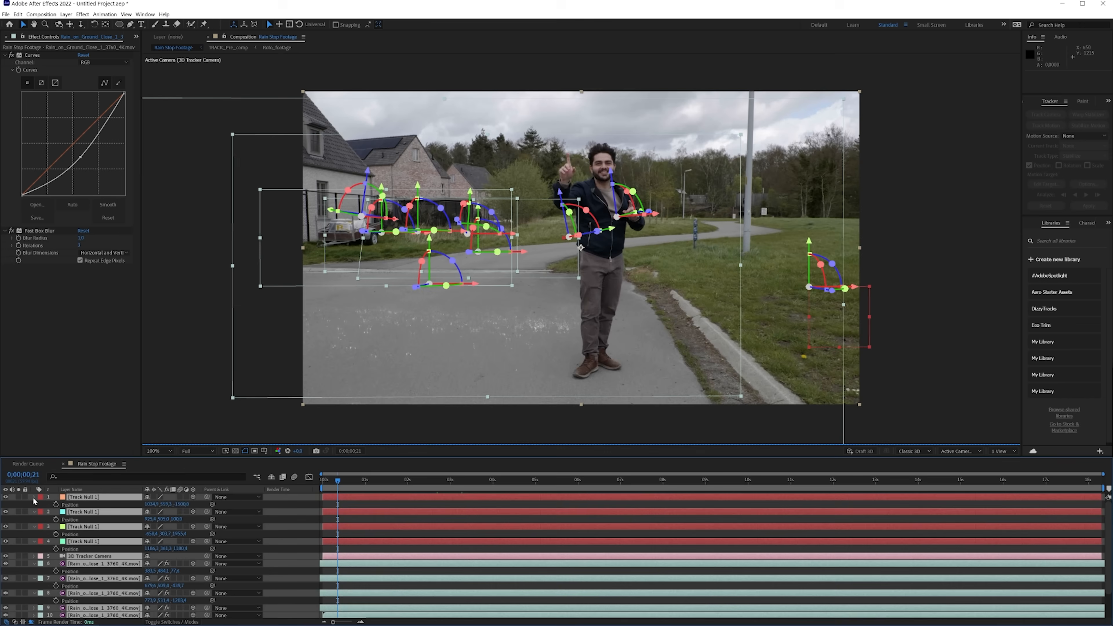
{"action": "key", "text": "p"}
{"action": "left_click", "coordinate": [88, 571]}
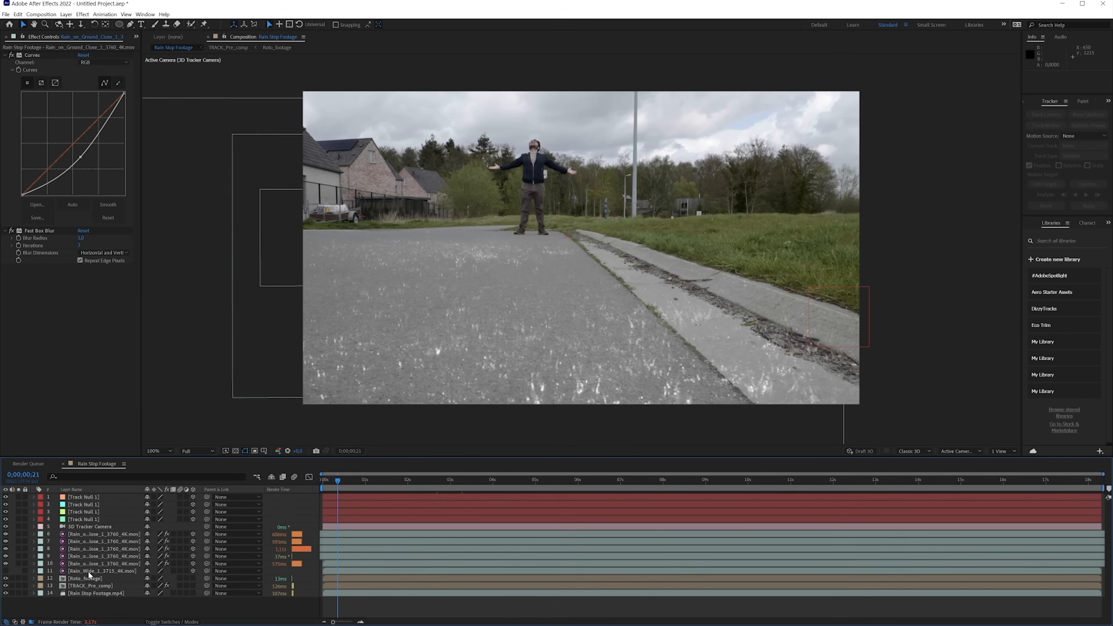
Step: Solo the Rain_Wide layer, set its Z position to 100, and raise it to a Y position of about 448
{"action": "left_click", "coordinate": [18, 570]}
{"action": "key", "text": "p"}
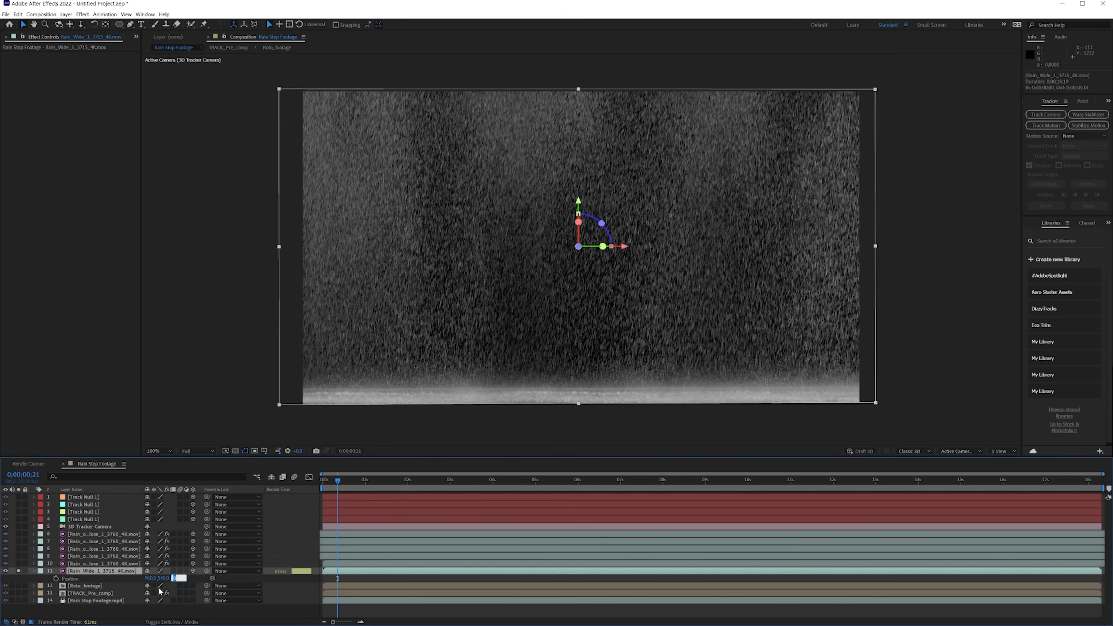
{"action": "key", "text": "Return"}
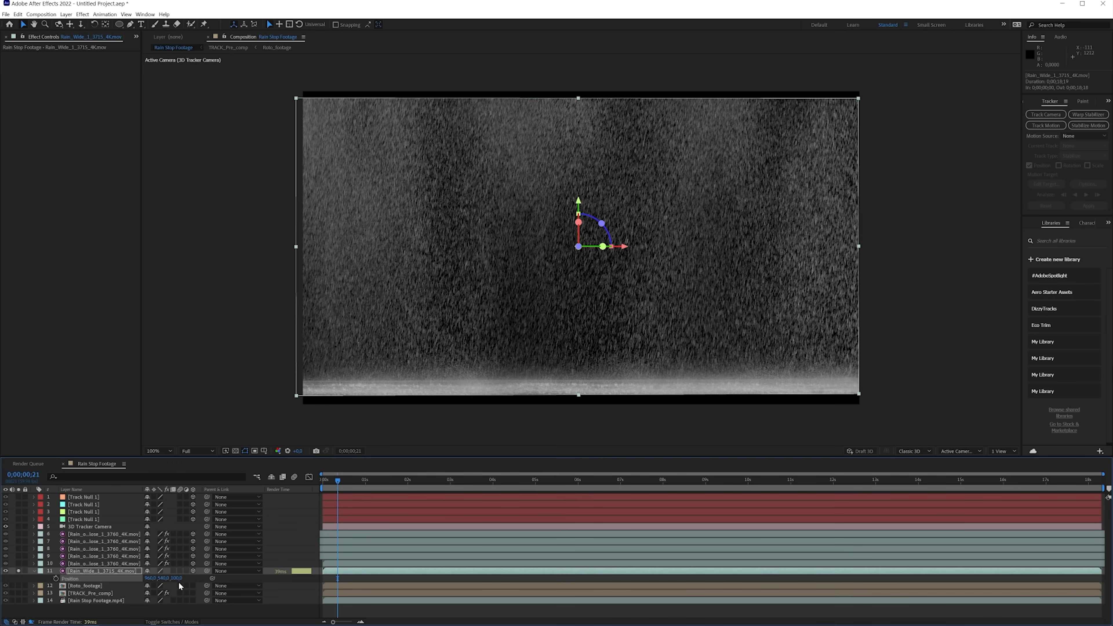
{"action": "key", "text": "Return"}
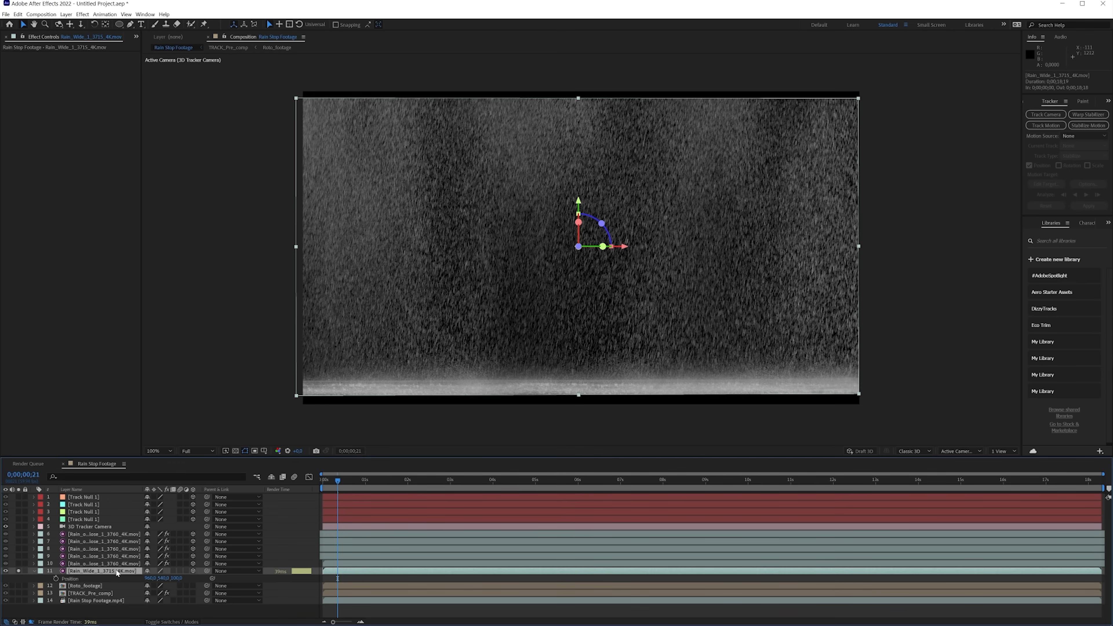
{"action": "left_click_drag", "start_coordinate": [580, 206], "coordinate": [577, 158]}
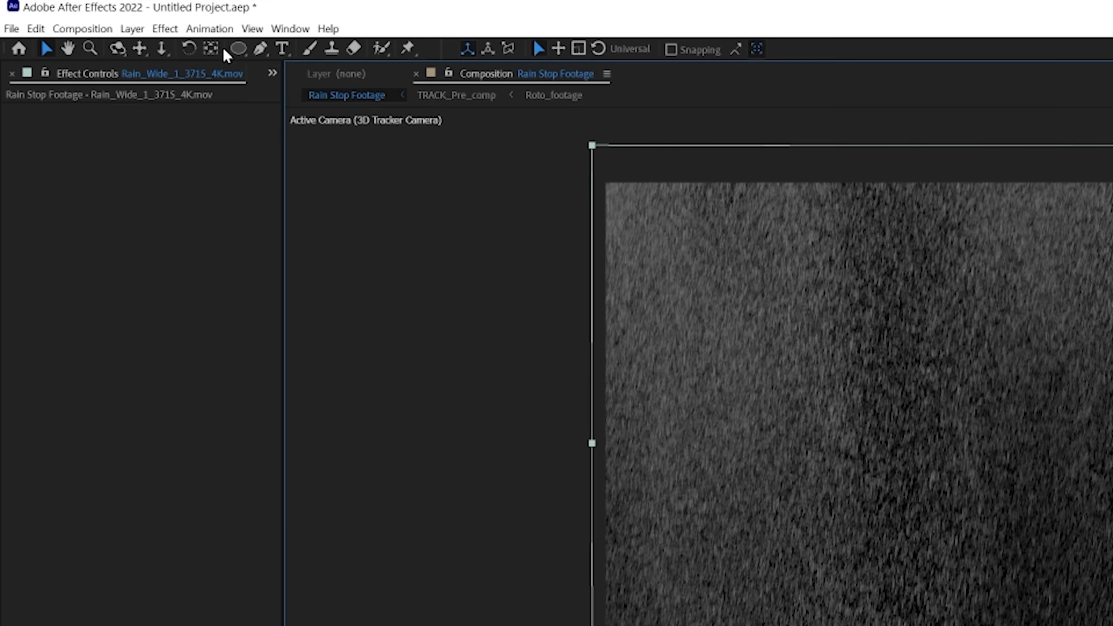
Step: Draw a rectangular Subtract mask over the bottom splash band of the Rain_Wide layer and feather it by about 300 pixels
{"action": "left_click_drag", "start_coordinate": [238, 48], "coordinate": [314, 52]}
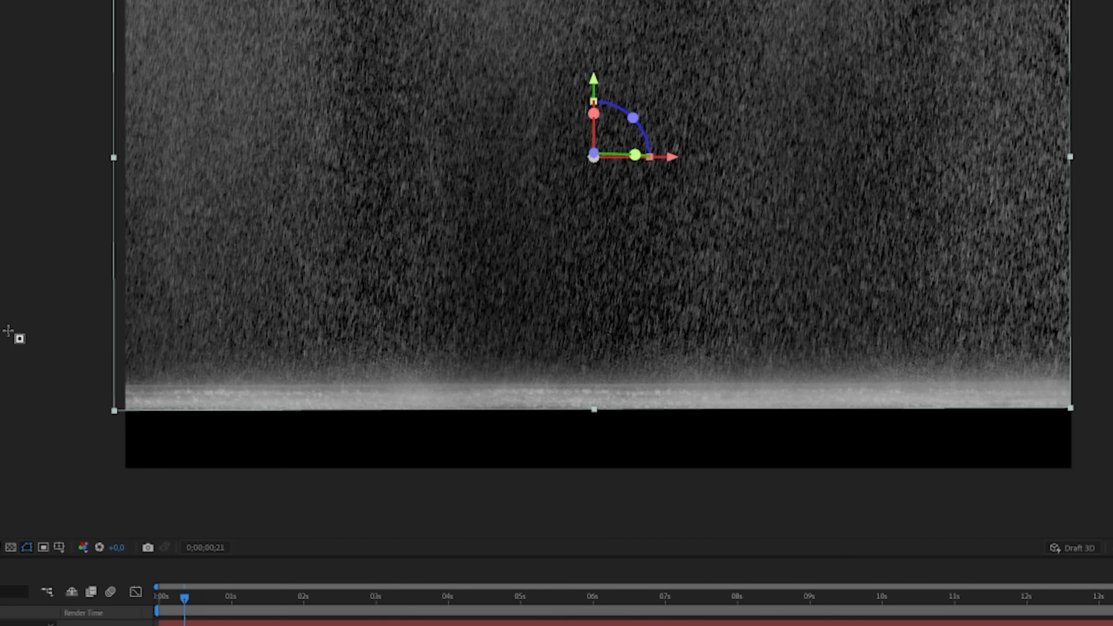
{"action": "left_click_drag", "start_coordinate": [7, 330], "coordinate": [1109, 484]}
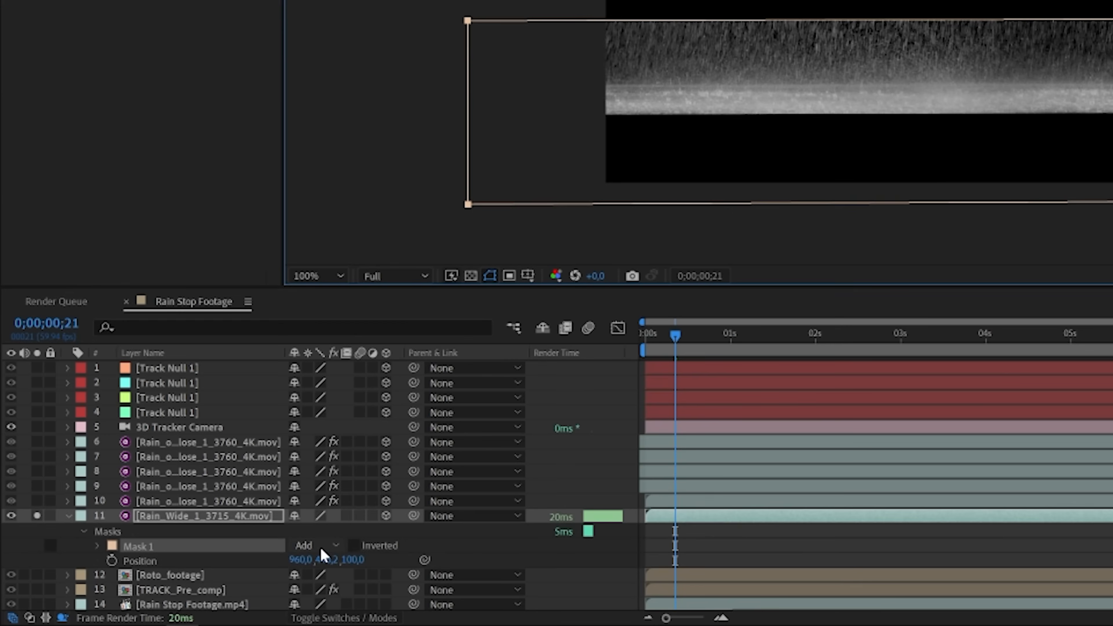
{"action": "left_click", "coordinate": [319, 545]}
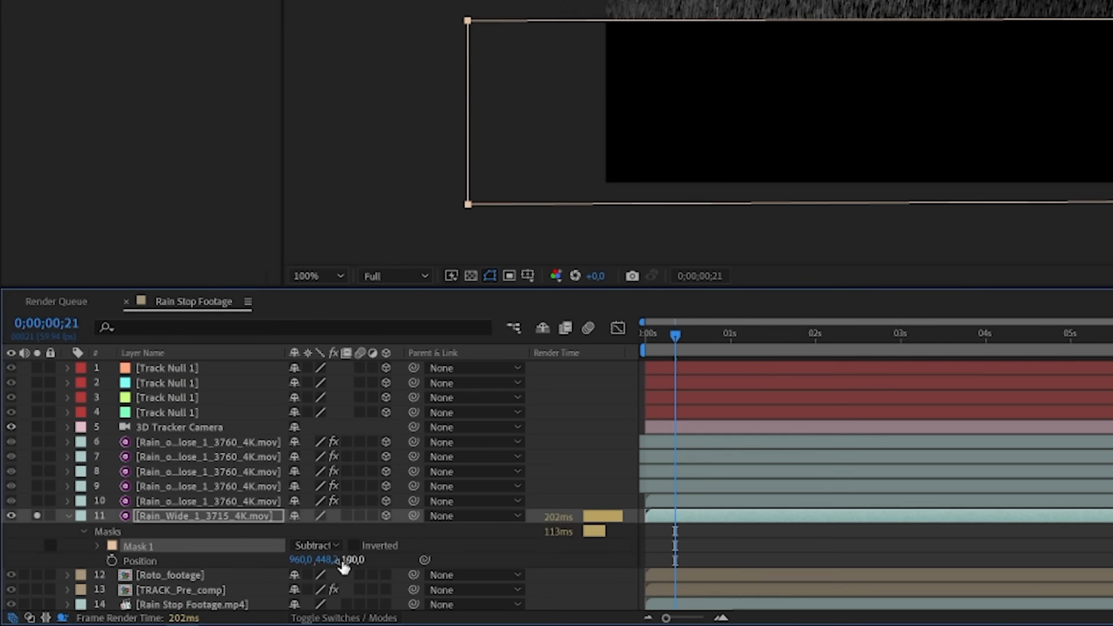
{"action": "key", "text": "f"}
{"action": "left_click_drag", "start_coordinate": [328, 546], "coordinate": [584, 546]}
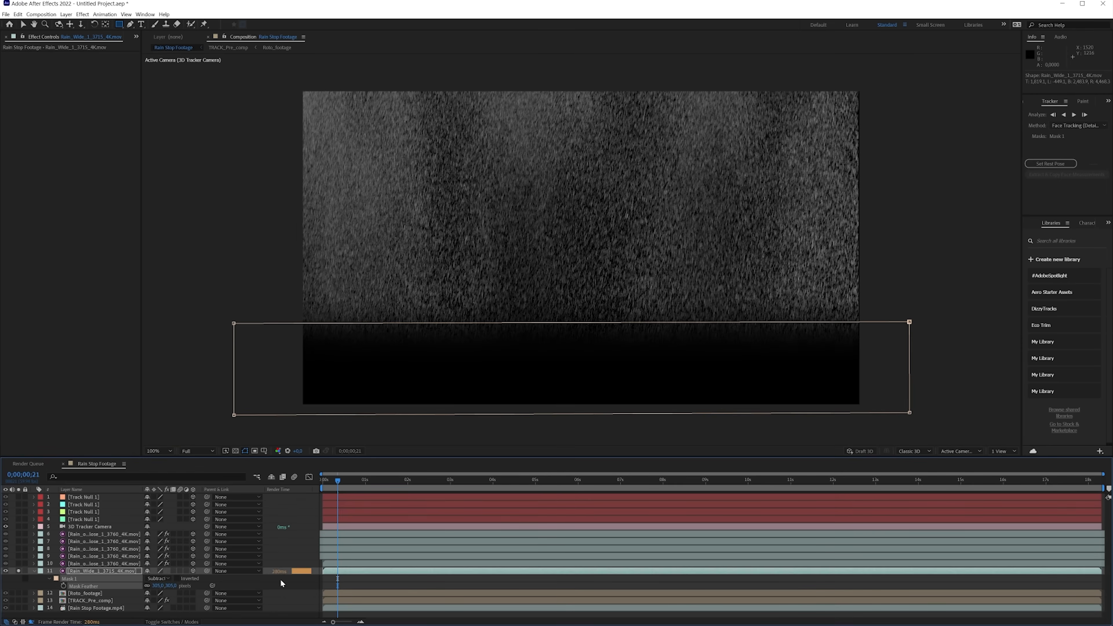
{"action": "left_click", "coordinate": [281, 583]}
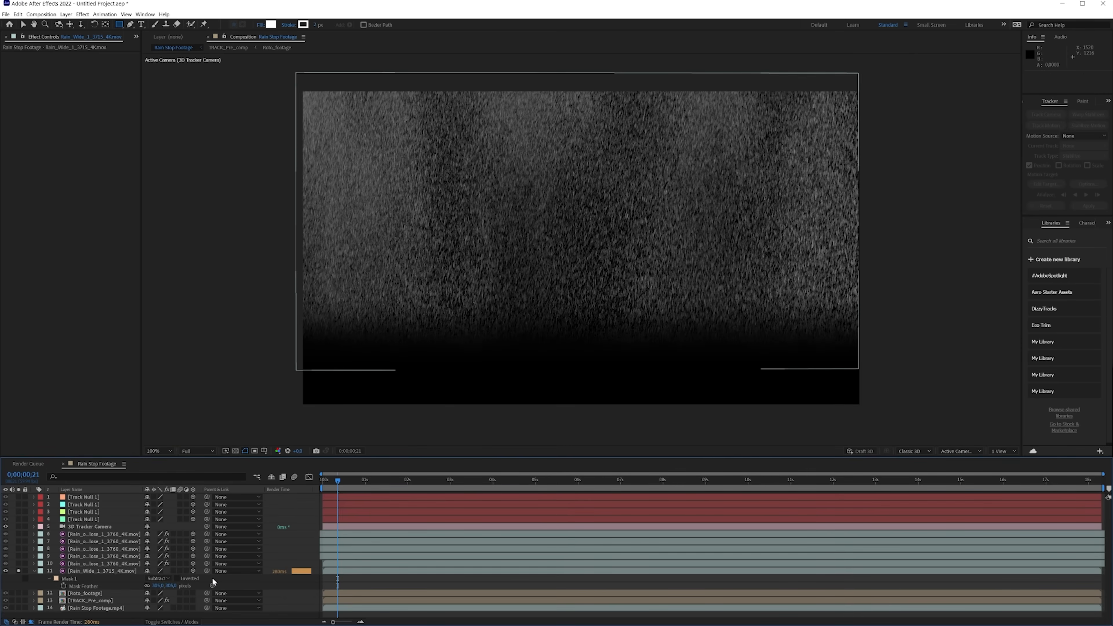
Step: Set the Rain_Wide layer's blending mode to Screen and paste the ground rain's Curves and Fast Box Blur effects onto it
{"action": "left_click", "coordinate": [121, 571]}
{"action": "key", "text": "F4"}
{"action": "left_click", "coordinate": [155, 570]}
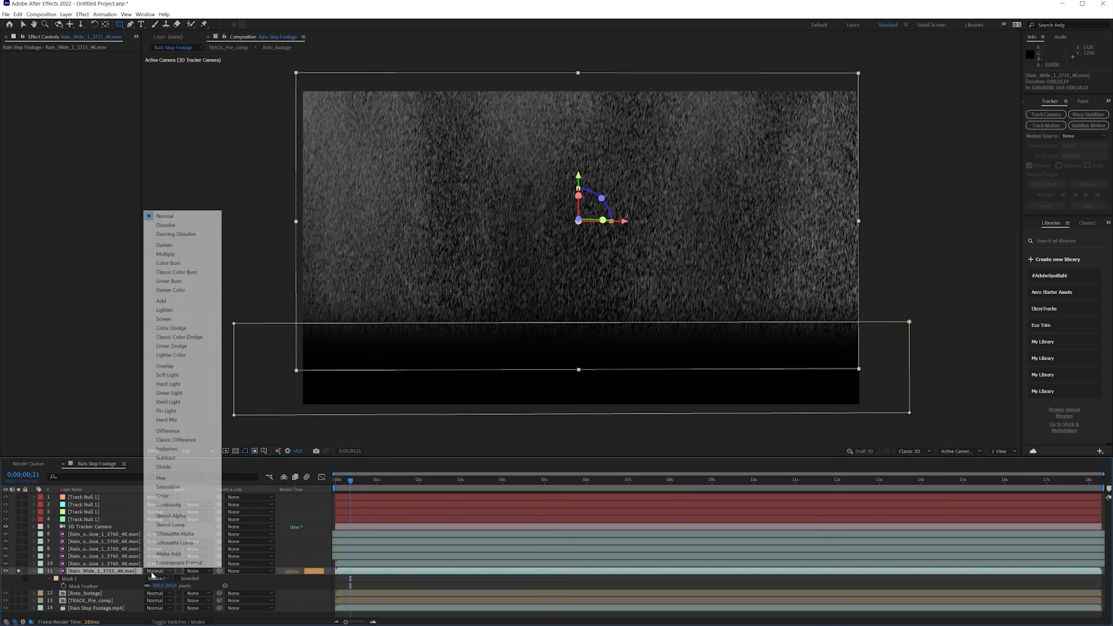
{"action": "left_click", "coordinate": [179, 319]}
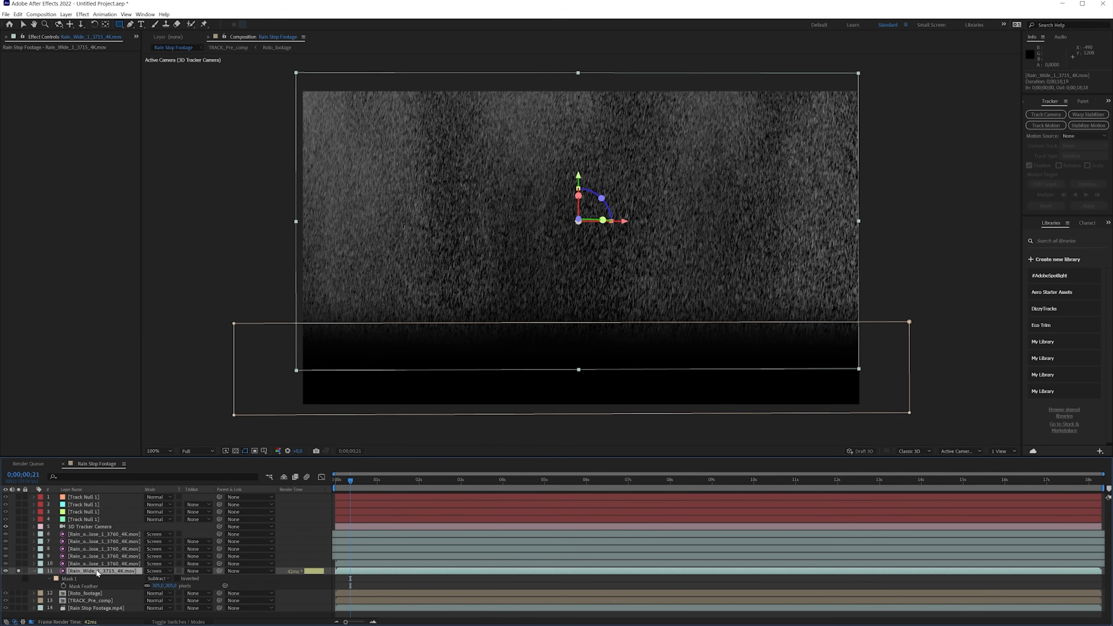
{"action": "key", "text": "ctrl+v"}
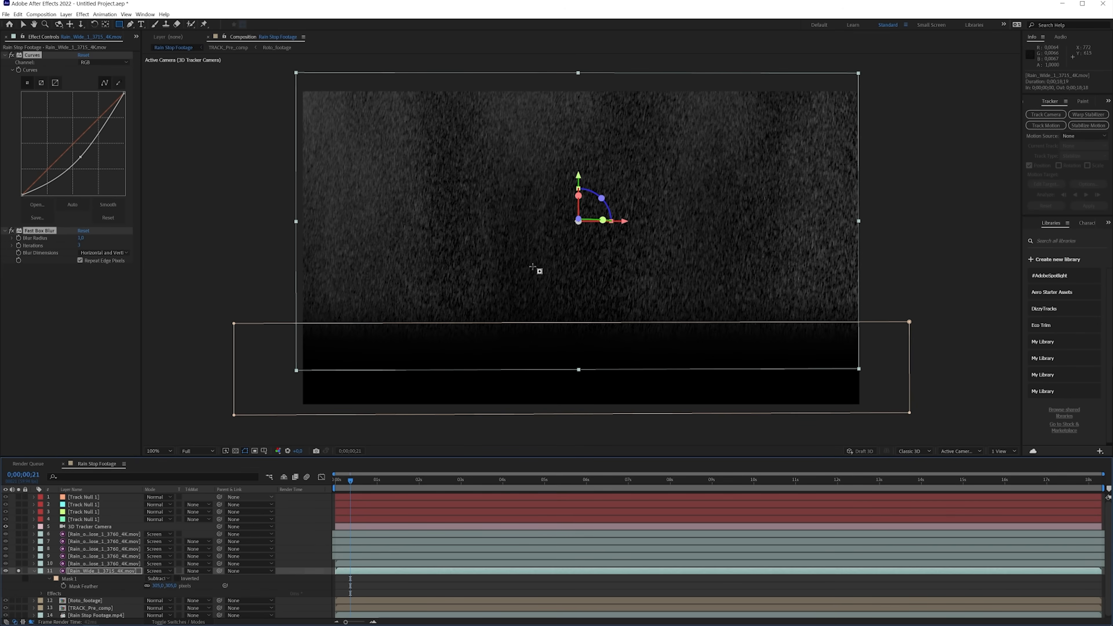
Step: Shape the Rain_Wide layer's RGB curve into an S with lowered shadows and raised highlights, and turn off the layer's solo
{"action": "left_click_drag", "start_coordinate": [99, 137], "coordinate": [65, 175]}
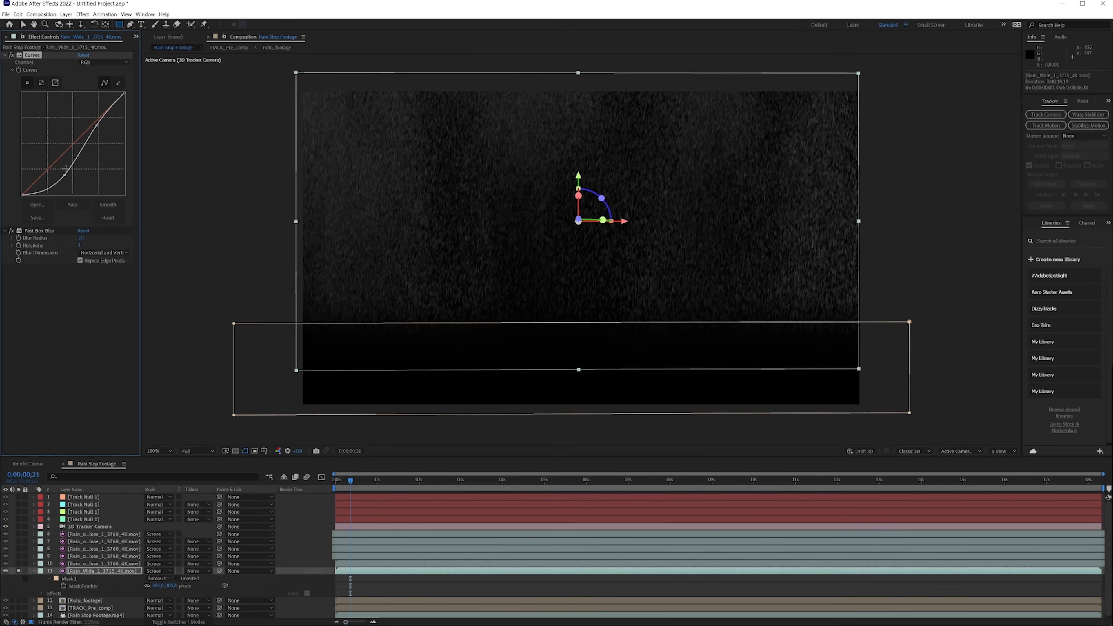
{"action": "left_click_drag", "start_coordinate": [96, 128], "coordinate": [96, 123]}
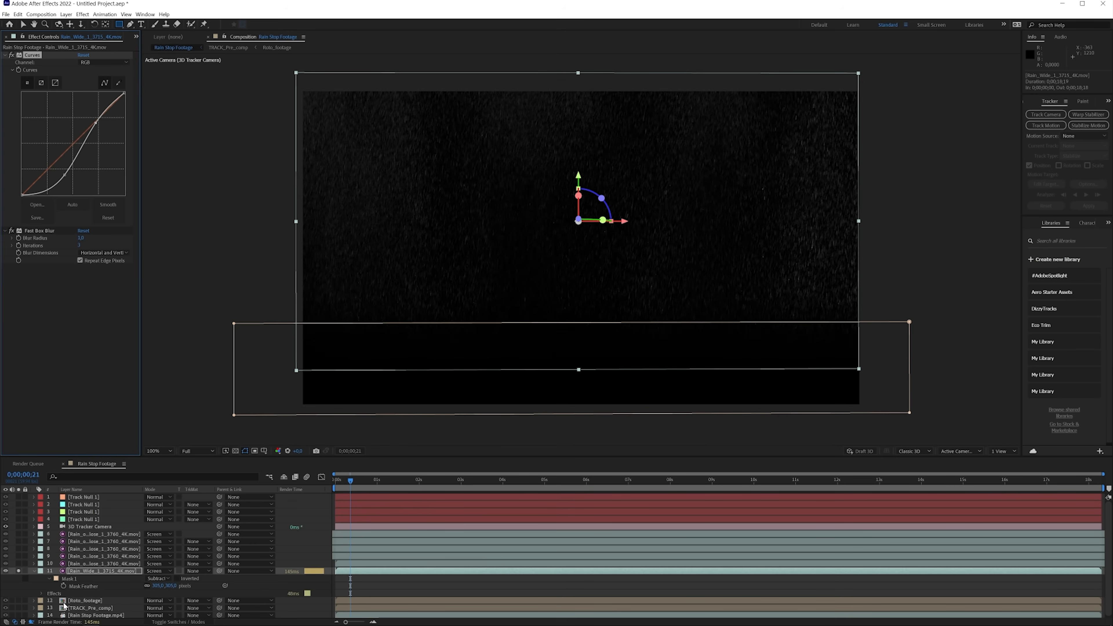
{"action": "left_click", "coordinate": [19, 571]}
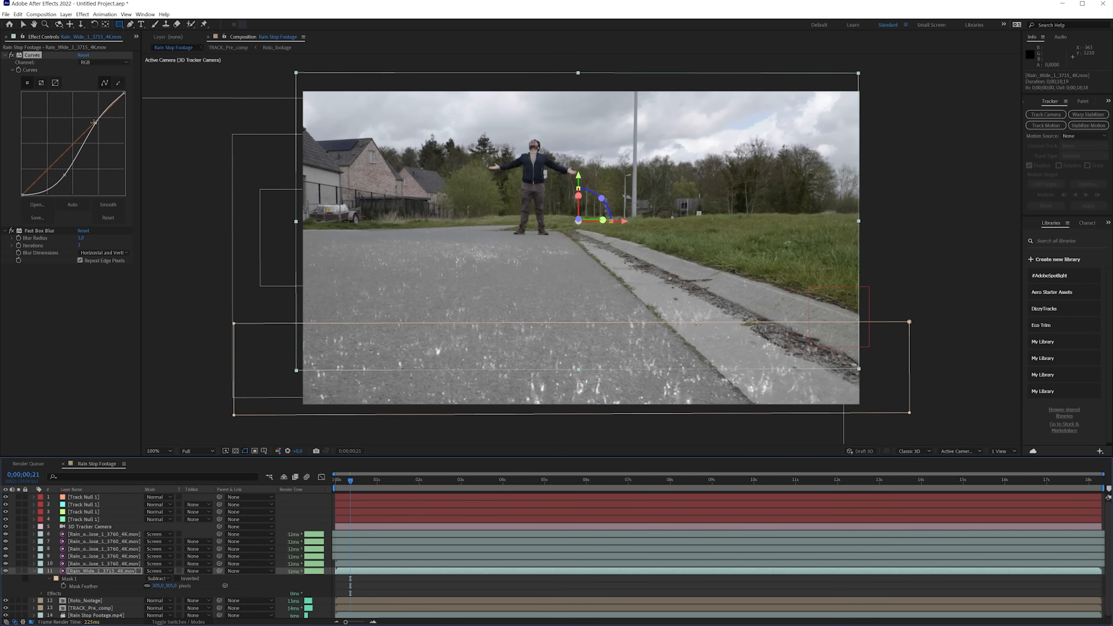
{"action": "left_click_drag", "start_coordinate": [97, 124], "coordinate": [92, 119]}
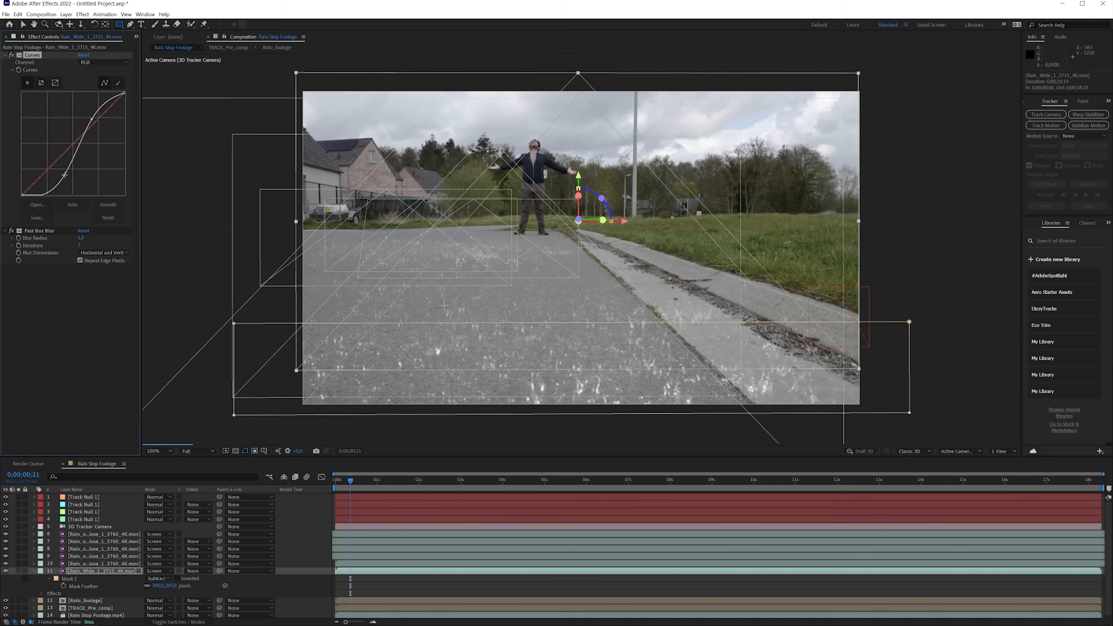
{"action": "left_click_drag", "start_coordinate": [62, 176], "coordinate": [58, 171]}
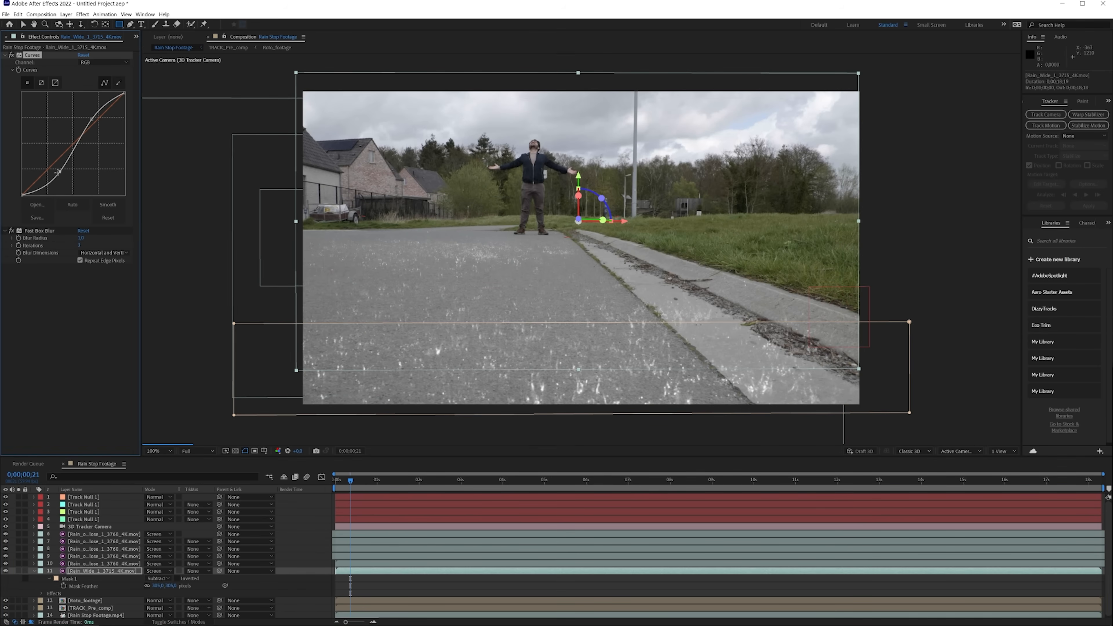
Step: Set the opacity of all five close ground-rain layers to 40%
{"action": "left_click", "coordinate": [187, 534]}
{"action": "left_click", "coordinate": [187, 563], "text": "shift"}
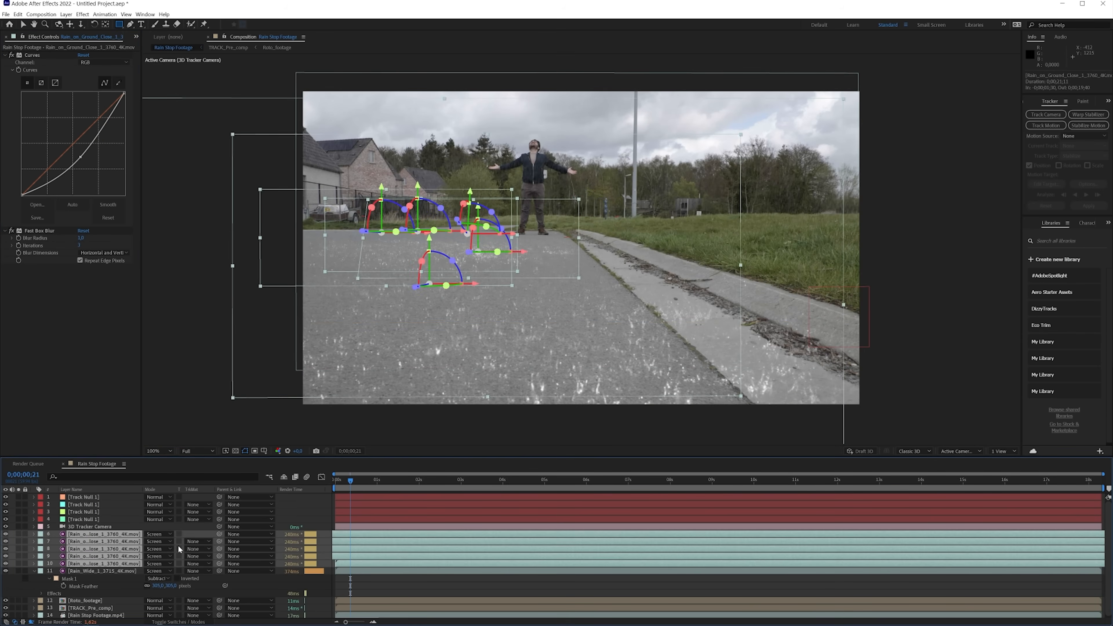
{"action": "key", "text": "t"}
{"action": "left_click_drag", "start_coordinate": [146, 544], "coordinate": [138, 543]}
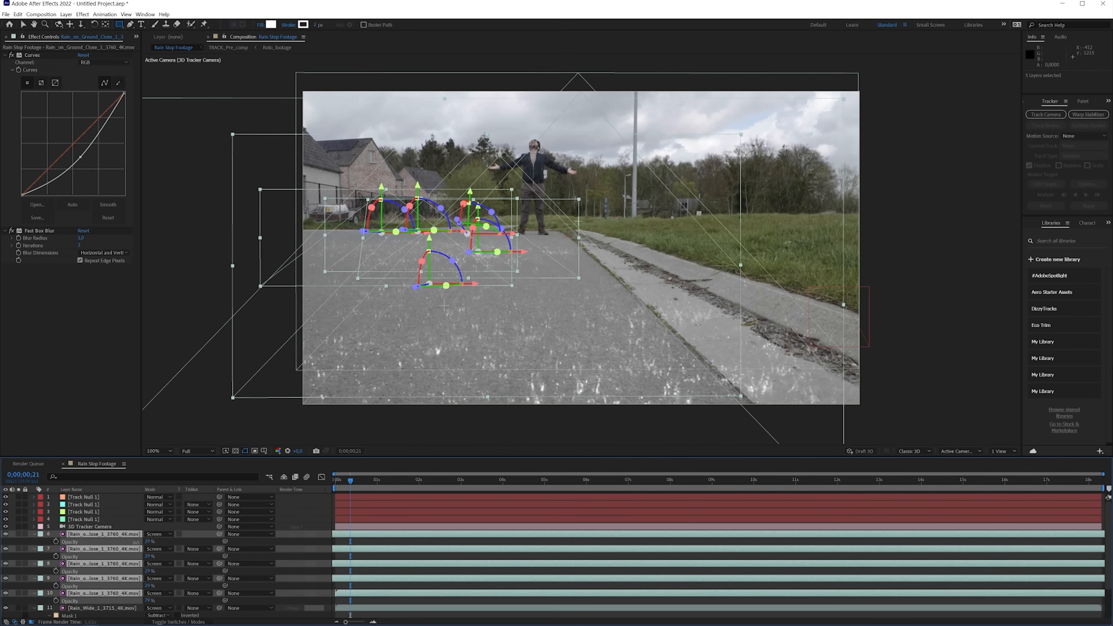
{"action": "key", "text": "F2"}
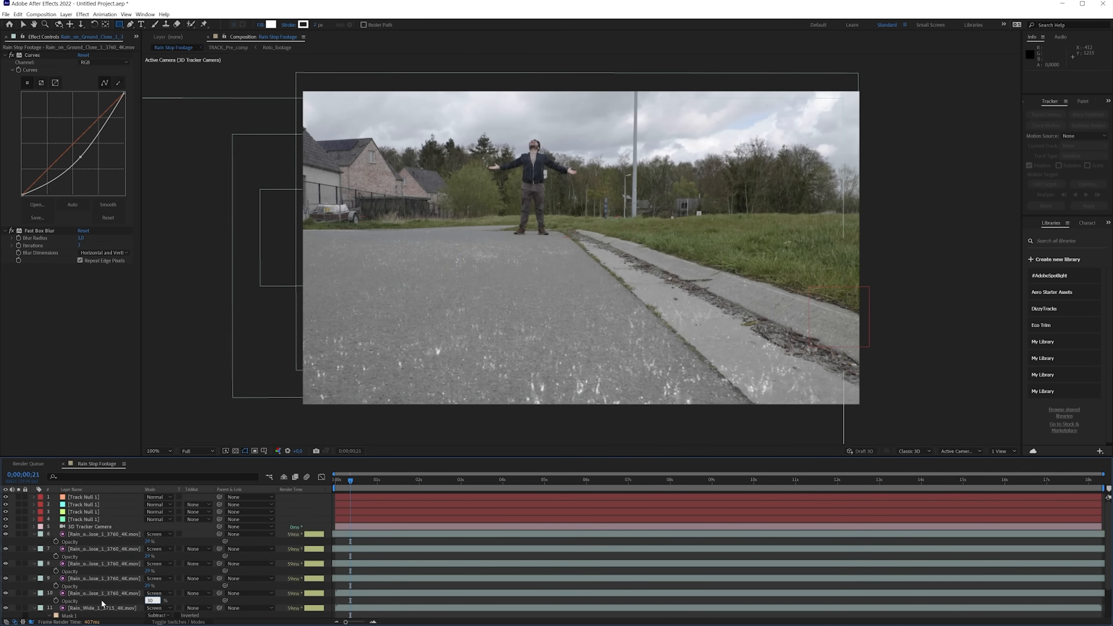
{"action": "key", "text": "Return"}
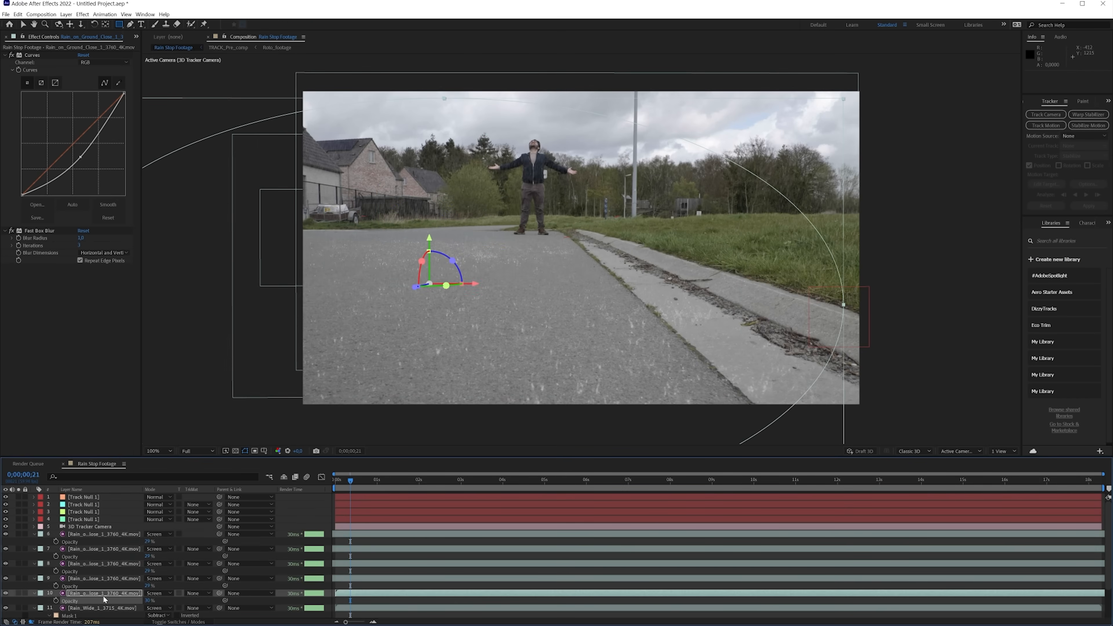
{"action": "left_click", "coordinate": [139, 534], "text": "shift"}
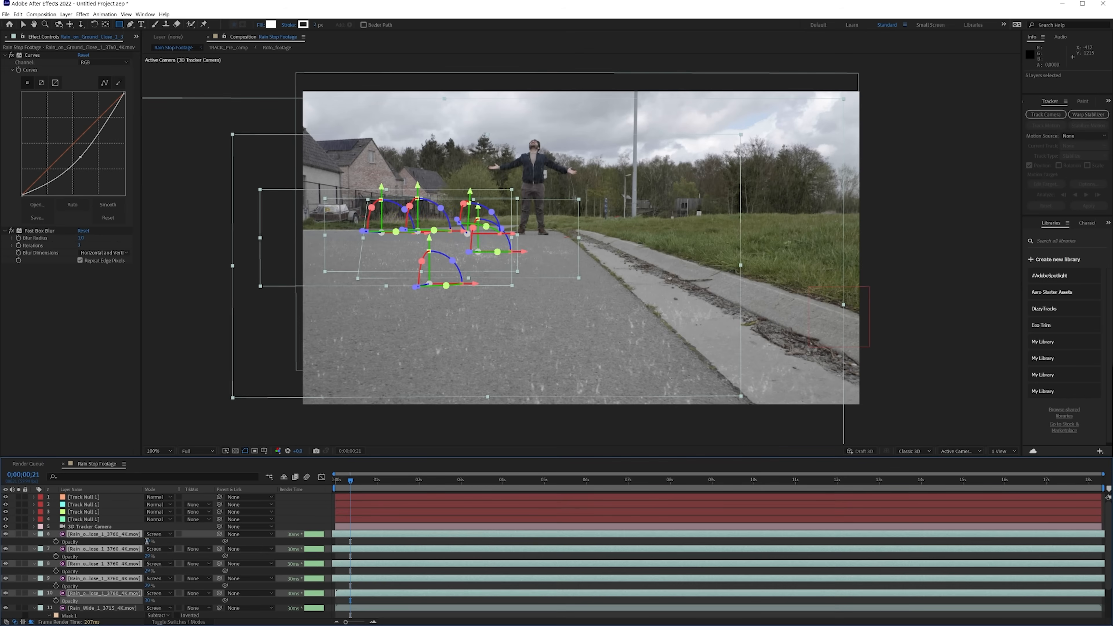
{"action": "type", "text": "40"}
{"action": "key", "text": "Return"}
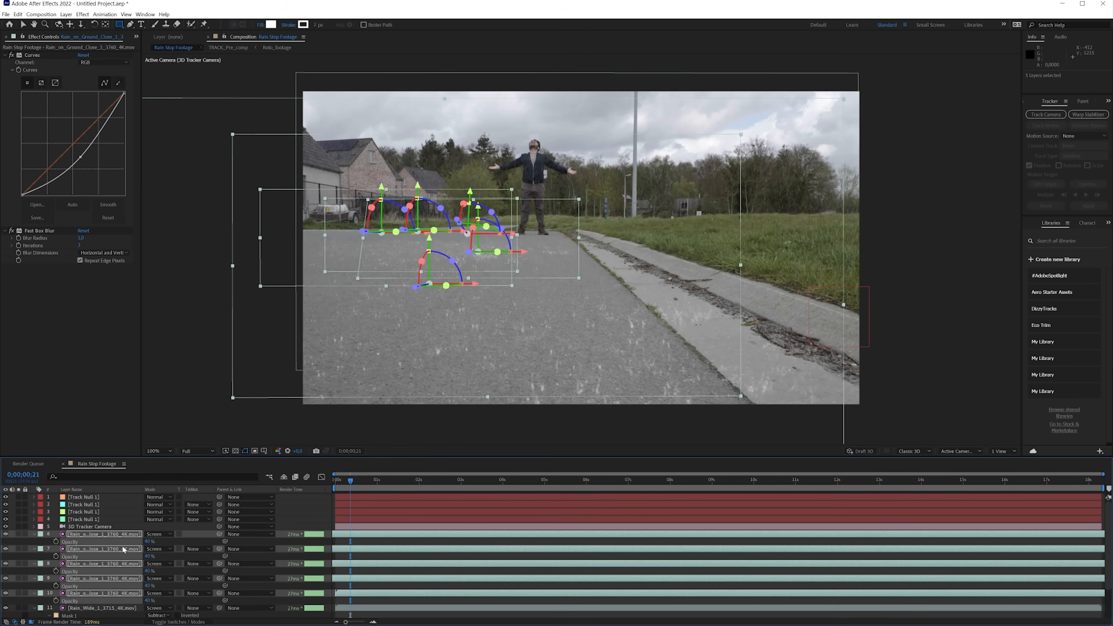
Step: Duplicate the Rain_Wide layer and set the copy's Z position to -1000
{"action": "left_click", "coordinate": [34, 534]}
{"action": "left_click", "coordinate": [368, 571]}
{"action": "key", "text": "ctrl+d"}
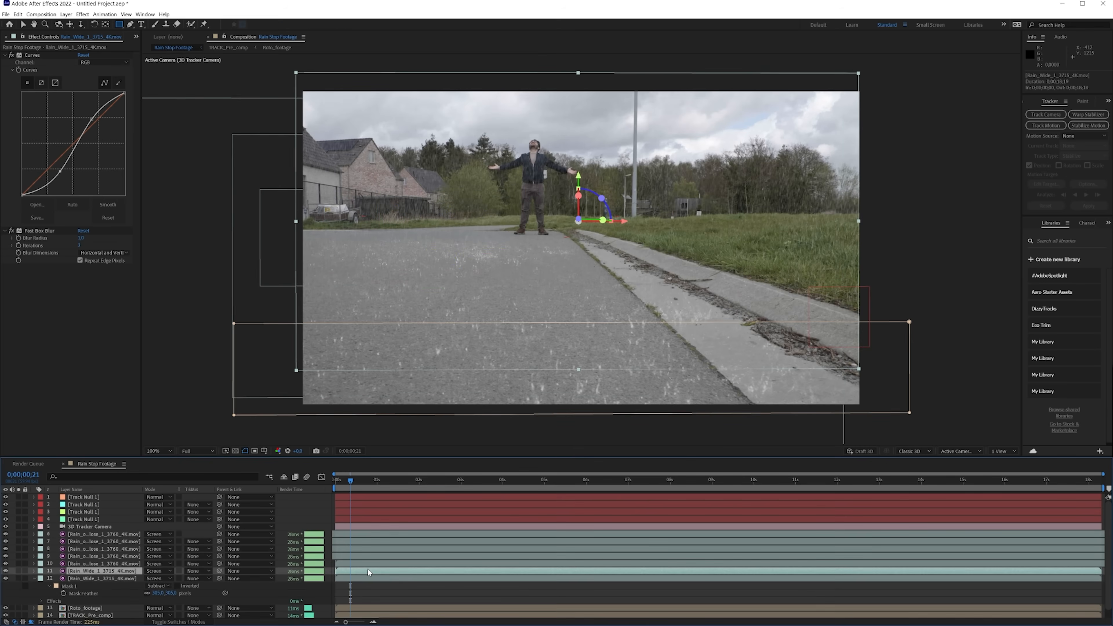
{"action": "key", "text": "p"}
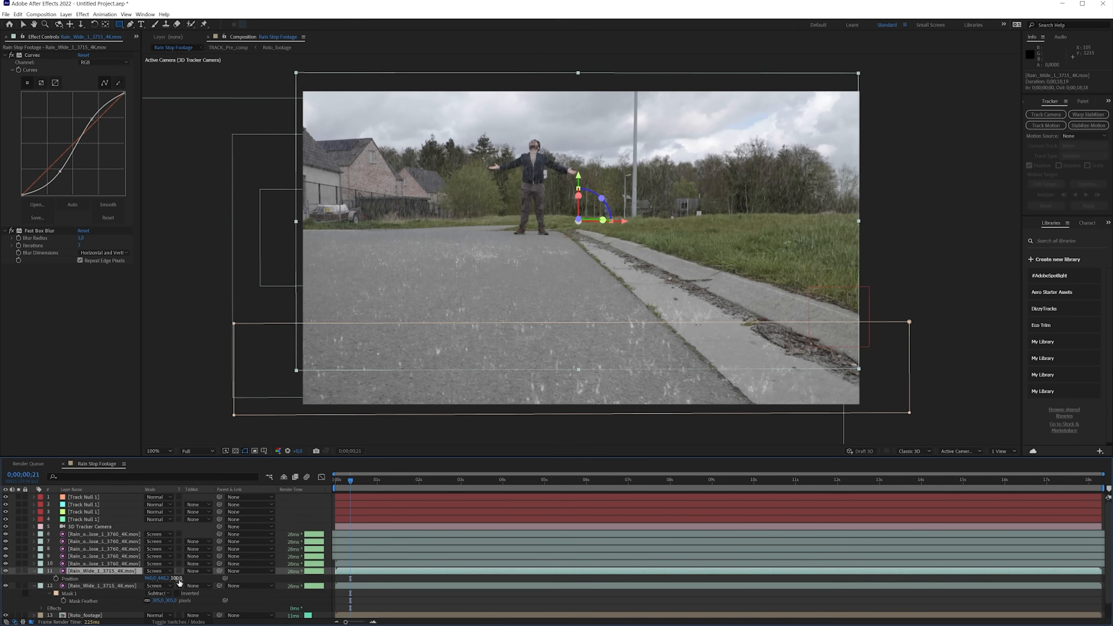
{"action": "type", "text": "-1000"}
{"action": "key", "text": "Return"}
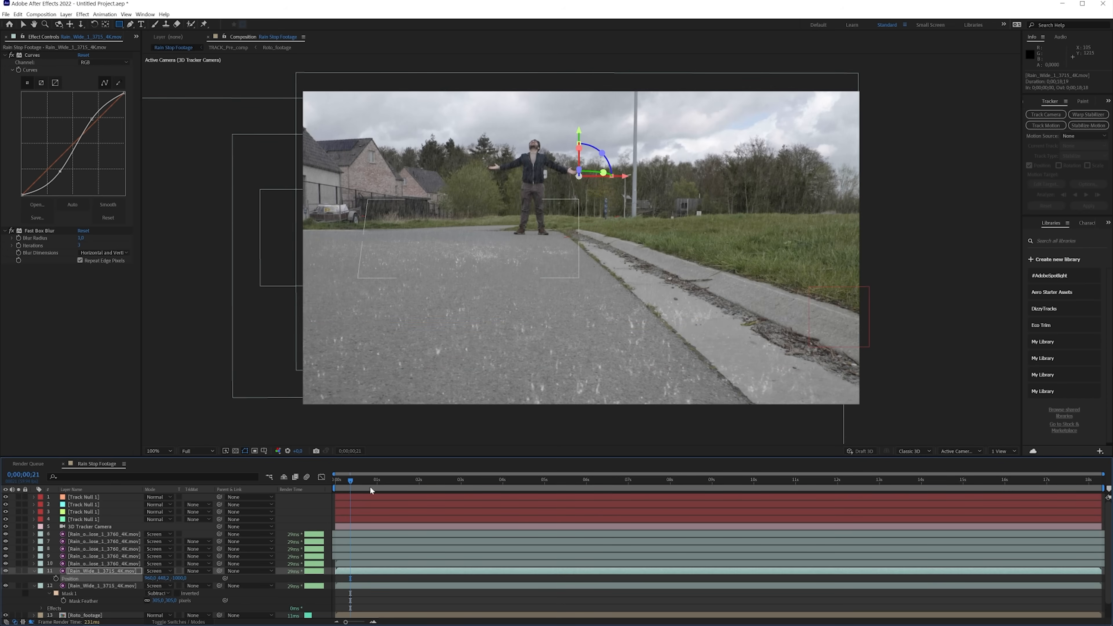
Step: Scale down and reposition the nearer Rain_Wide copy so it extends just beyond the frame edges
{"action": "key", "text": "comma"}
{"action": "key", "text": "comma"}
{"action": "key", "text": "comma"}
{"action": "key", "text": "comma"}
{"action": "key", "text": "v"}
{"action": "left_click_drag", "start_coordinate": [765, 133], "coordinate": [661, 240]}
{"action": "key", "text": "period"}
{"action": "key", "text": "period"}
{"action": "key", "text": "period"}
{"action": "key", "text": "period"}
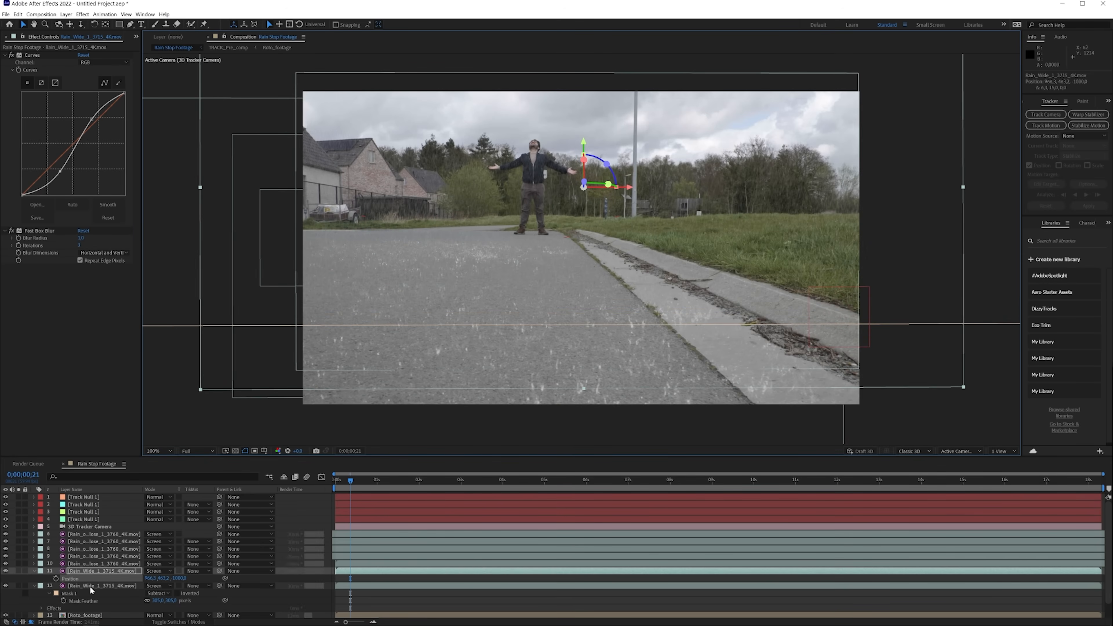
Step: Preview the shot, then solo the original Rain_Wide layer and scale it down to about 44%
{"action": "left_click", "coordinate": [90, 587]}
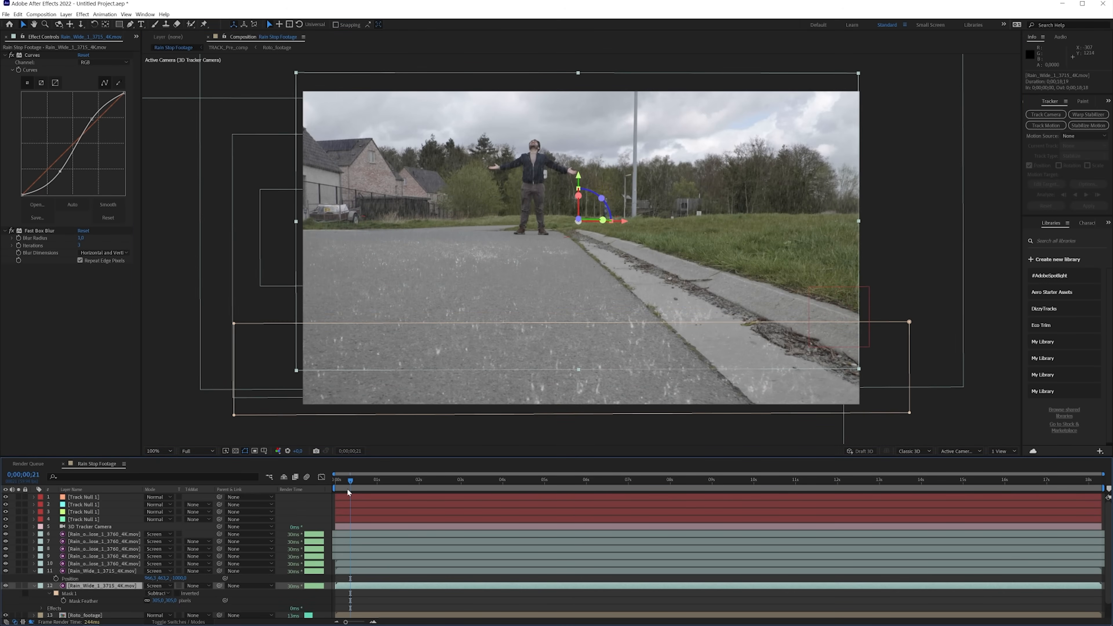
{"action": "key", "text": "space"}
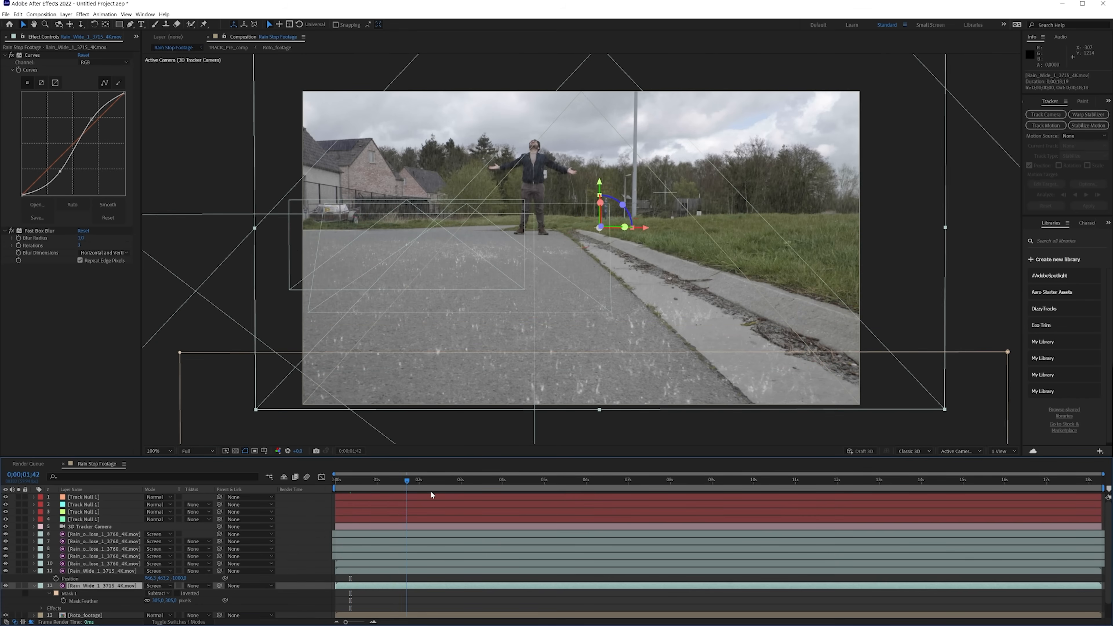
{"action": "key", "text": "space"}
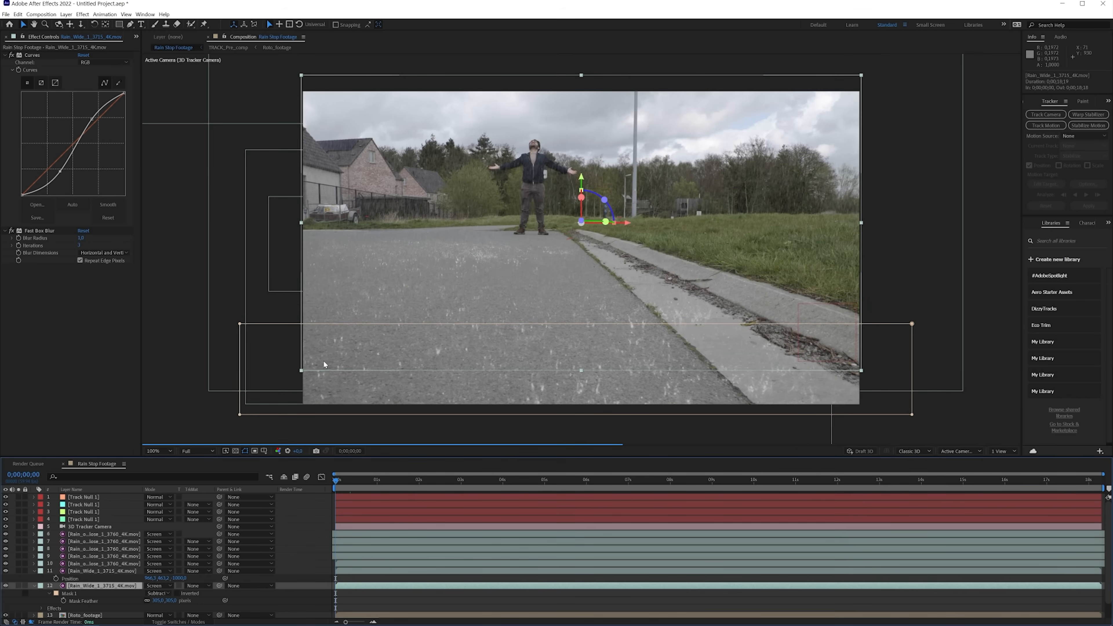
{"action": "key", "text": "space"}
{"action": "key", "text": "space"}
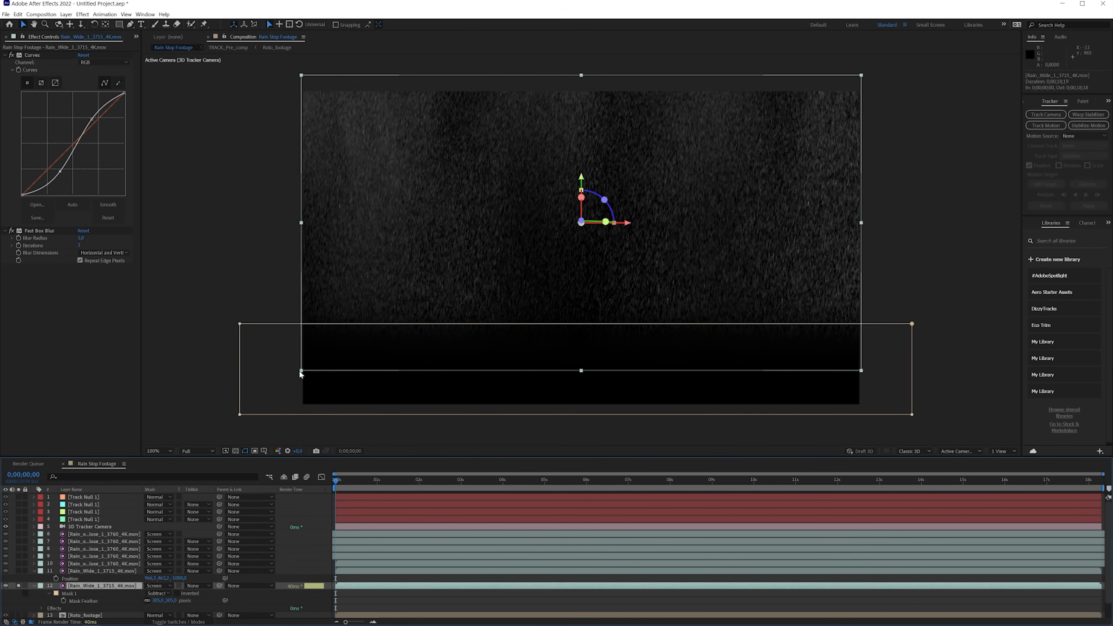
{"action": "left_click_drag", "start_coordinate": [300, 372], "coordinate": [345, 352]}
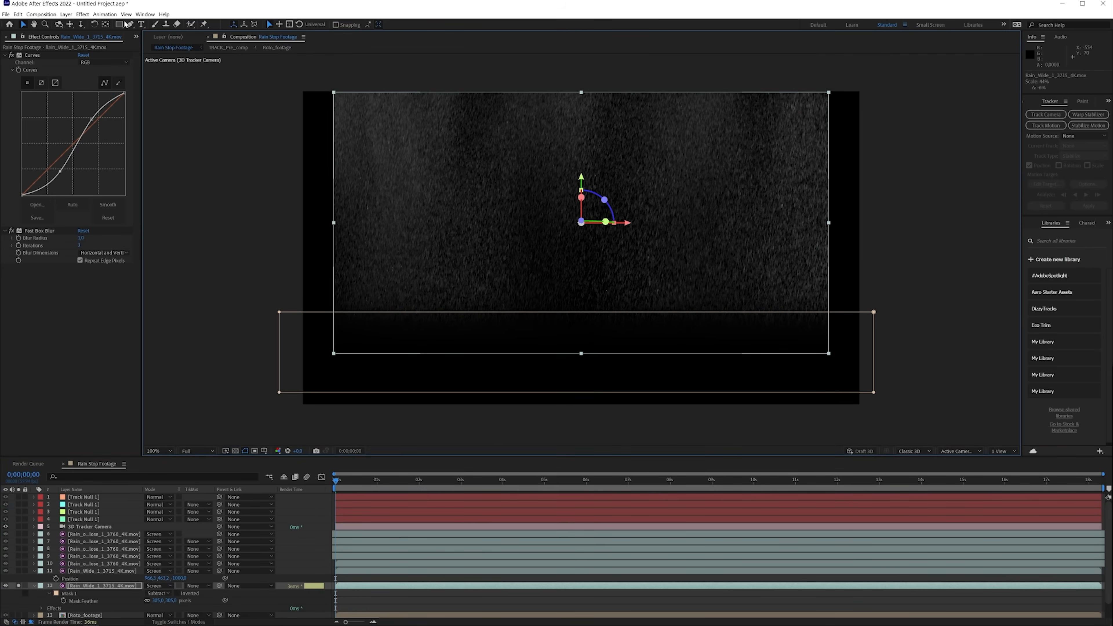
Step: Keyframe the original Rain_Wide layer's opacity from 0% at 0;00;01;00 up to 100% at about 0;00;01;46
{"action": "key", "text": "t"}
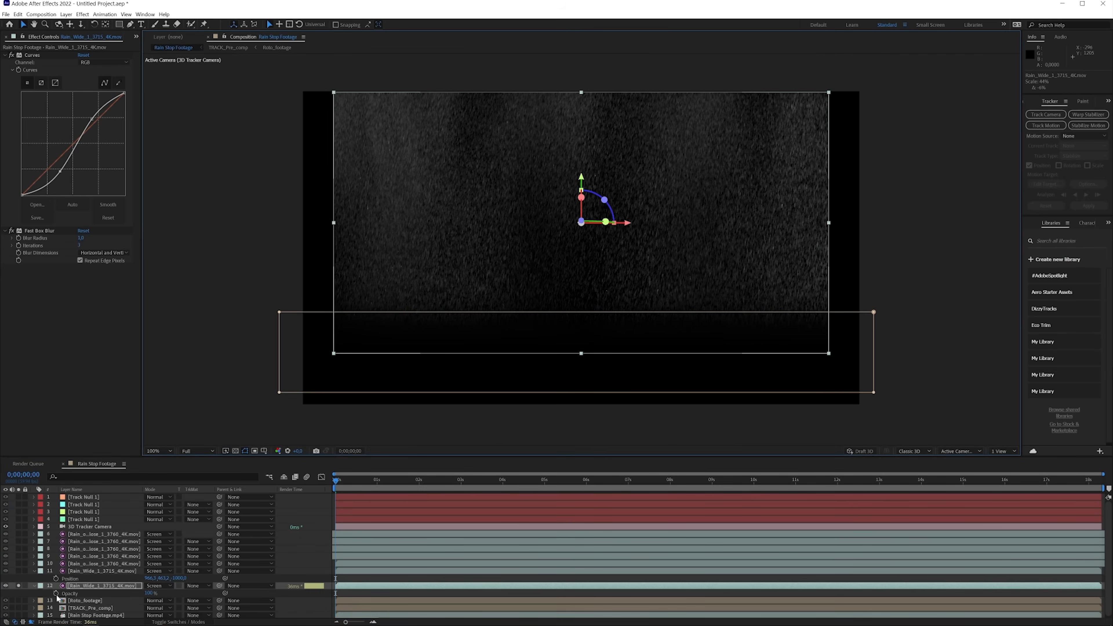
{"action": "left_click_drag", "start_coordinate": [148, 593], "coordinate": [110, 593]}
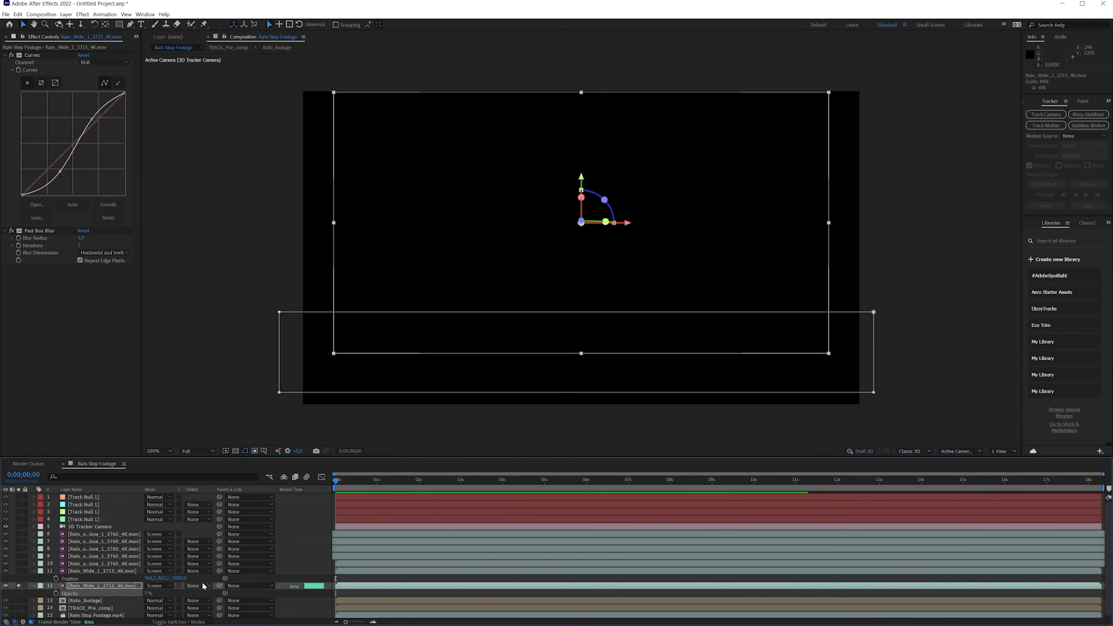
{"action": "key", "text": "space"}
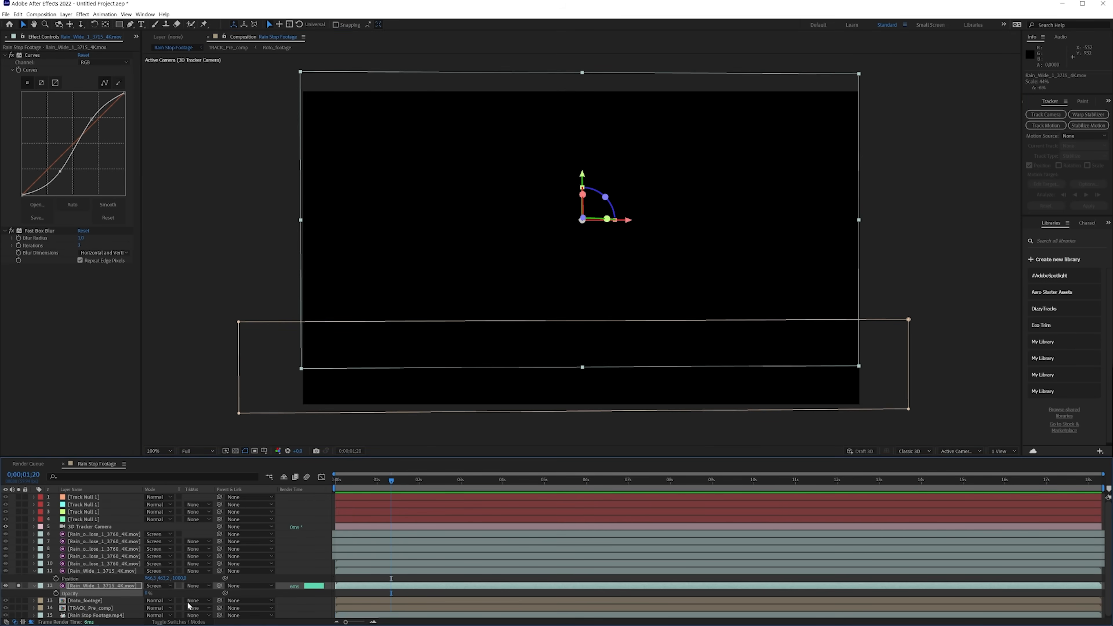
{"action": "left_click_drag", "start_coordinate": [148, 592], "coordinate": [348, 591]}
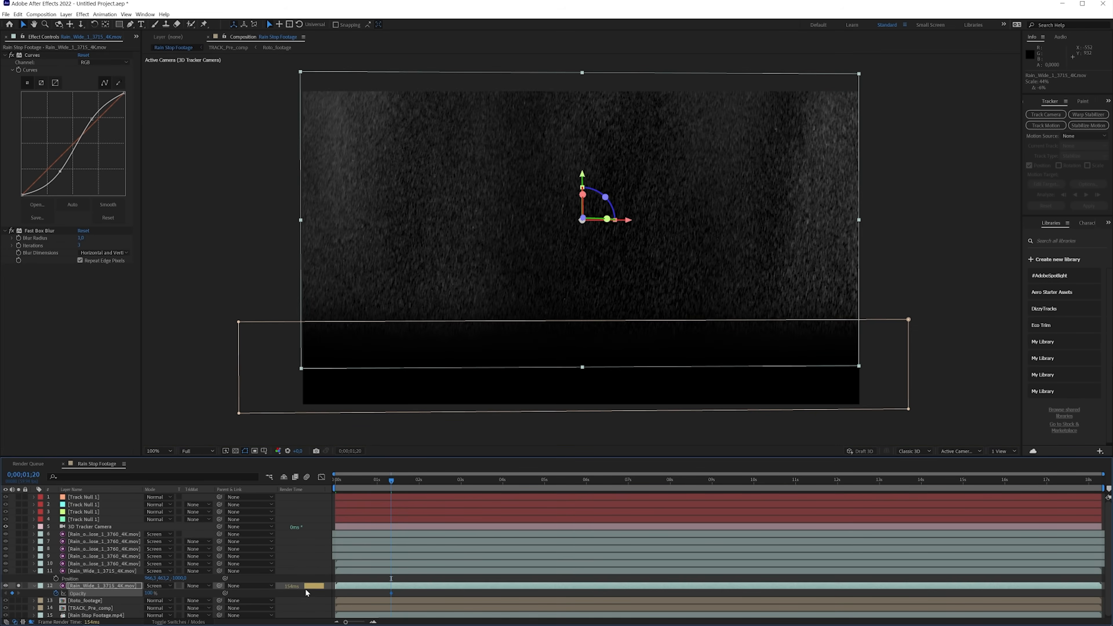
{"action": "key", "text": "space"}
{"action": "left_click_drag", "start_coordinate": [149, 594], "coordinate": [109, 594]}
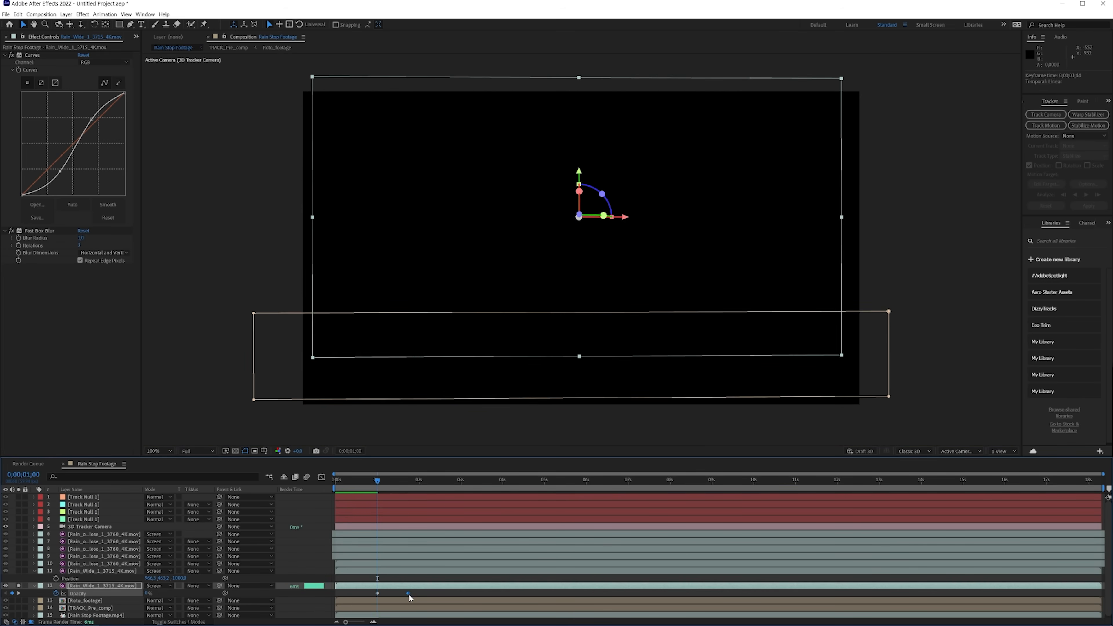
{"action": "left_click_drag", "start_coordinate": [385, 479], "coordinate": [417, 488]}
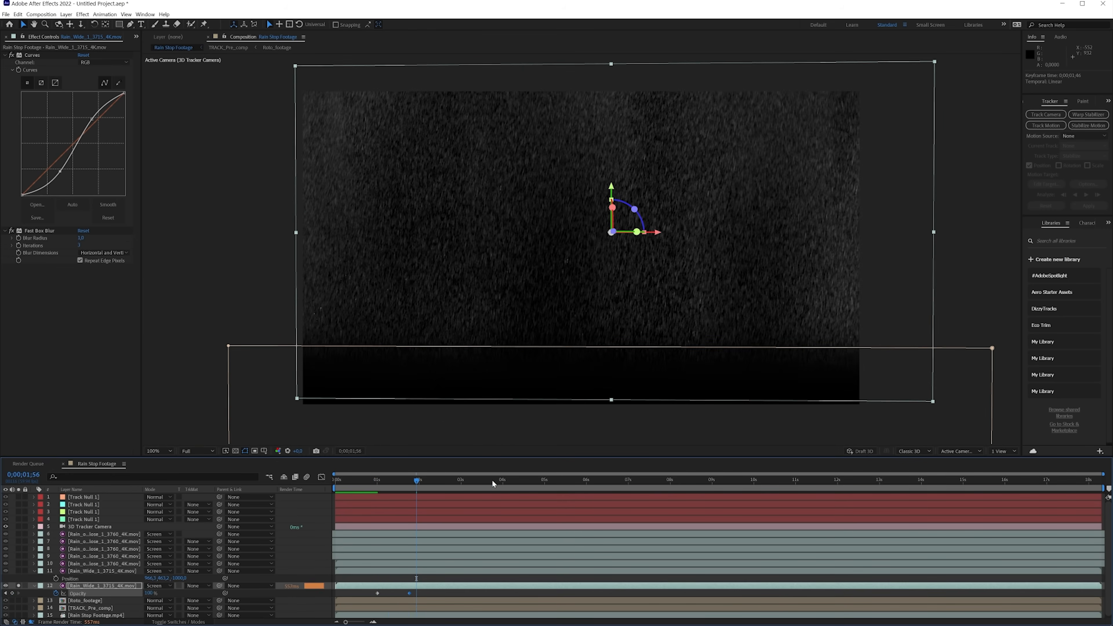
Step: Add a 100% opacity keyframe at 0;00;03;45 and a 0% one at 0;00;08;53 so the original Rain_Wide layer fades out
{"action": "left_click", "coordinate": [493, 485]}
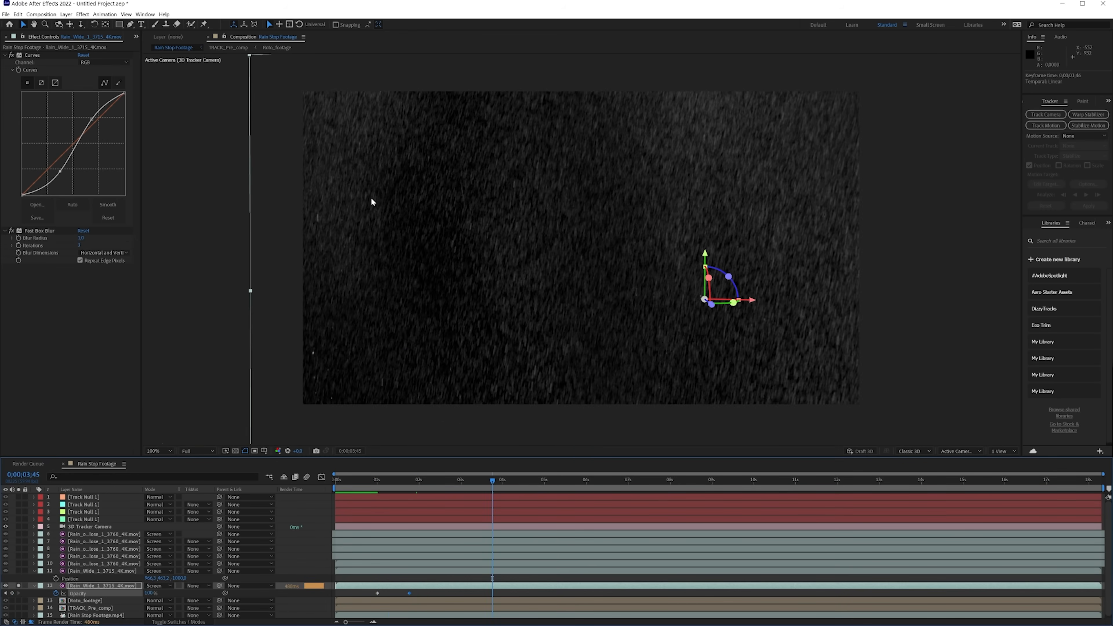
{"action": "left_click", "coordinate": [12, 593]}
{"action": "left_click_drag", "start_coordinate": [492, 478], "coordinate": [558, 491]}
{"action": "left_click", "coordinate": [601, 479]}
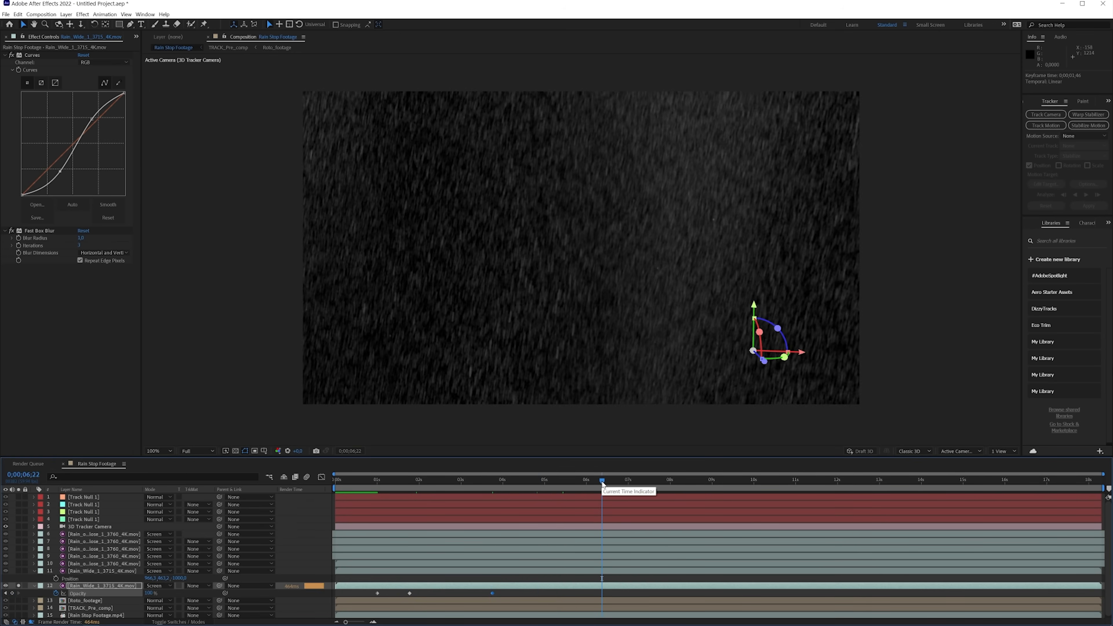
{"action": "left_click", "coordinate": [638, 480]}
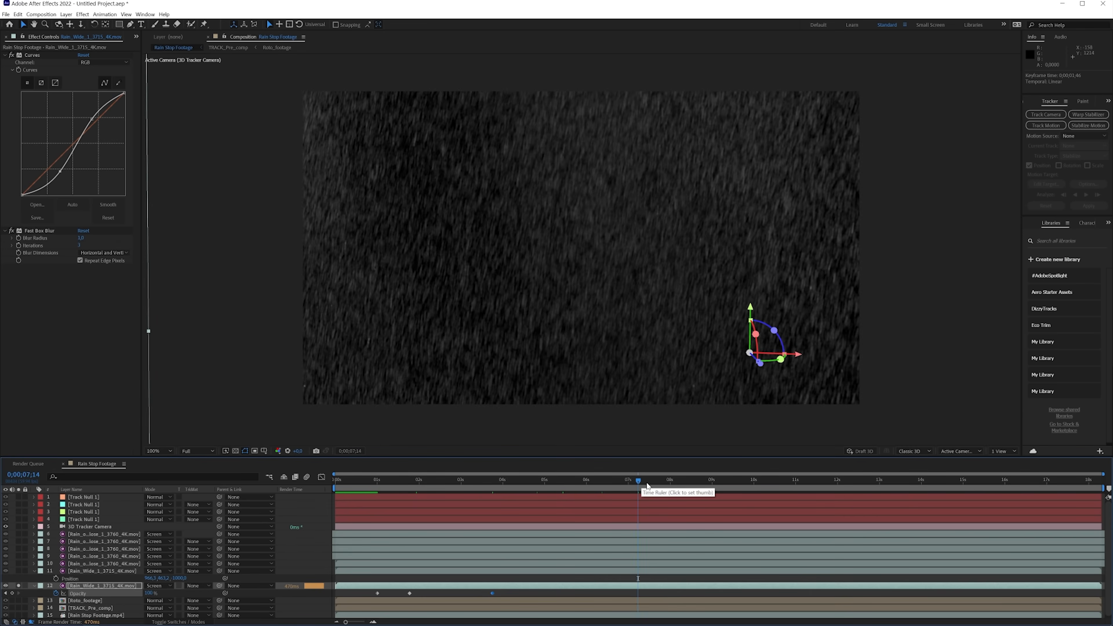
{"action": "left_click", "coordinate": [706, 481]}
{"action": "left_click", "coordinate": [149, 593]}
{"action": "type", "text": "0"}
{"action": "key", "text": "Return"}
{"action": "left_click", "coordinate": [618, 592]}
{"action": "key", "text": "space"}
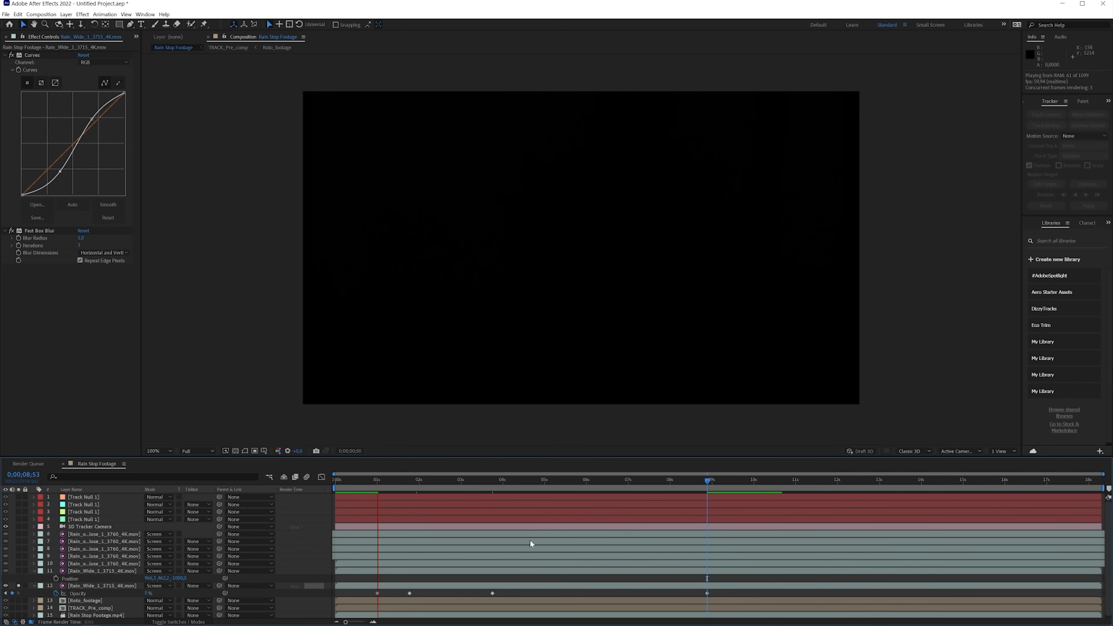
Step: Duplicate the faded Rain_Wide layer and push the copy farther from the camera with a new Z position
{"action": "left_click", "coordinate": [102, 587]}
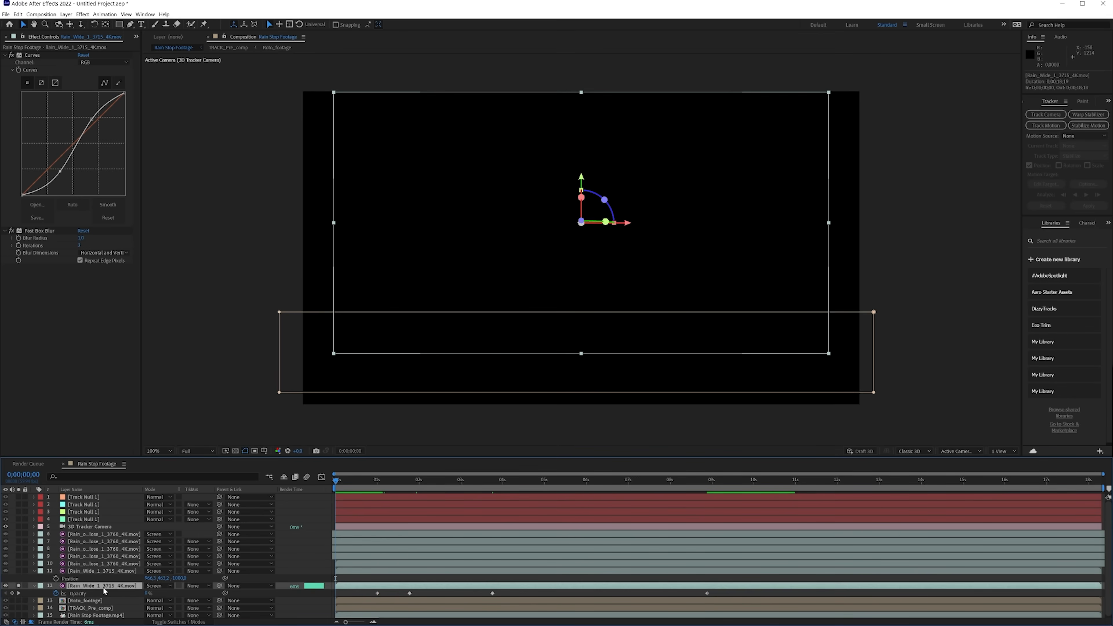
{"action": "key", "text": "ctrl+d"}
{"action": "left_click_drag", "start_coordinate": [384, 482], "coordinate": [454, 483]}
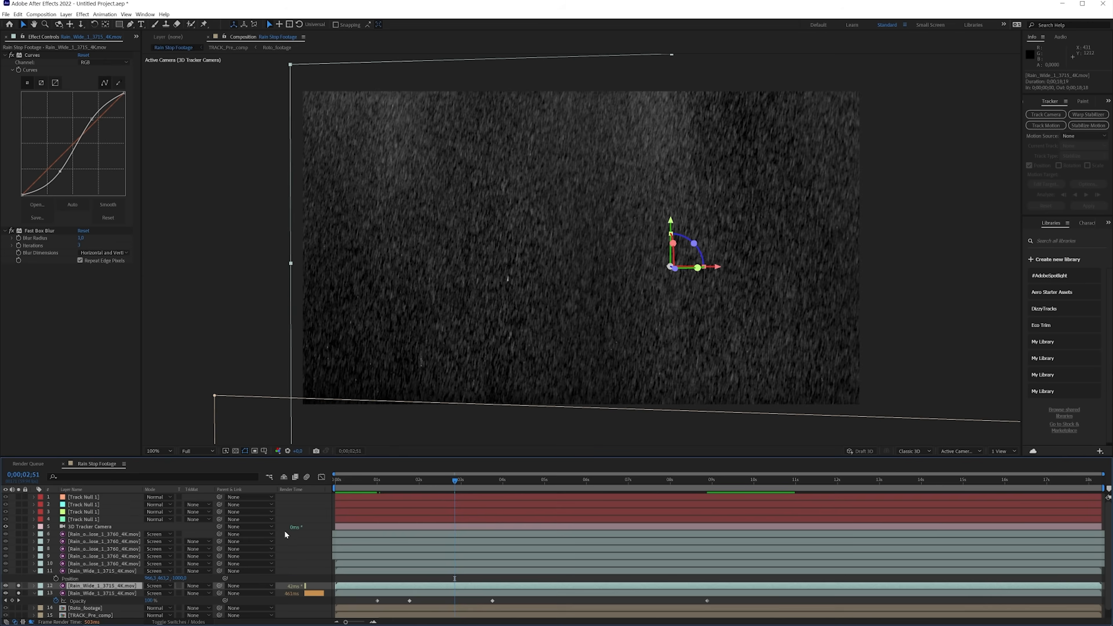
{"action": "key", "text": "p"}
{"action": "left_click", "coordinate": [186, 595]}
{"action": "type", "text": "-1000"}
{"action": "key", "text": "Return"}
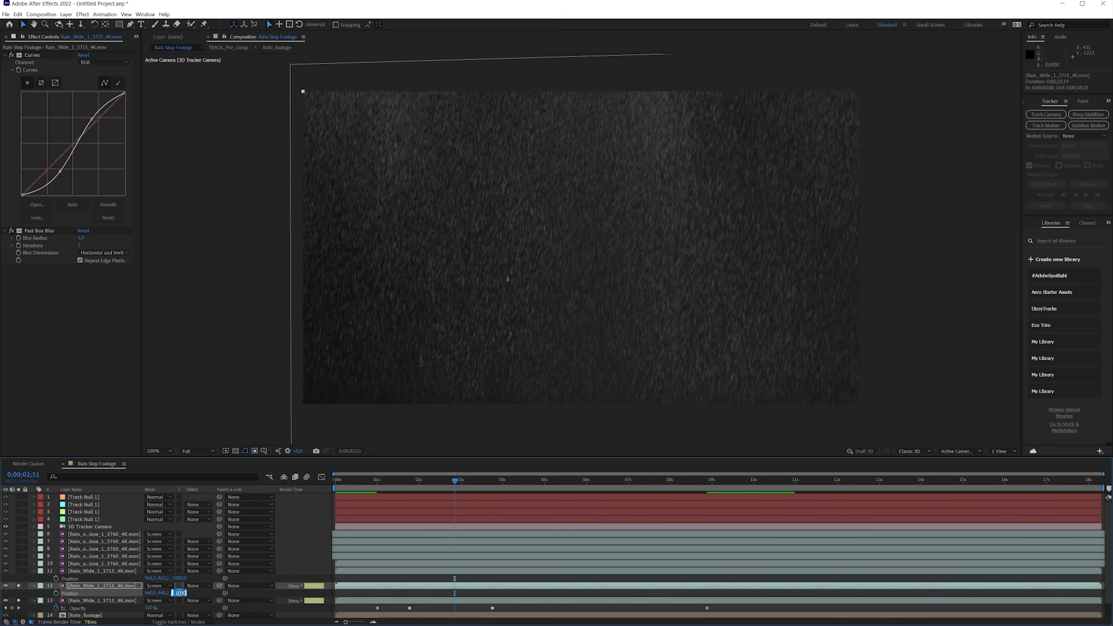
{"action": "key", "text": "Return"}
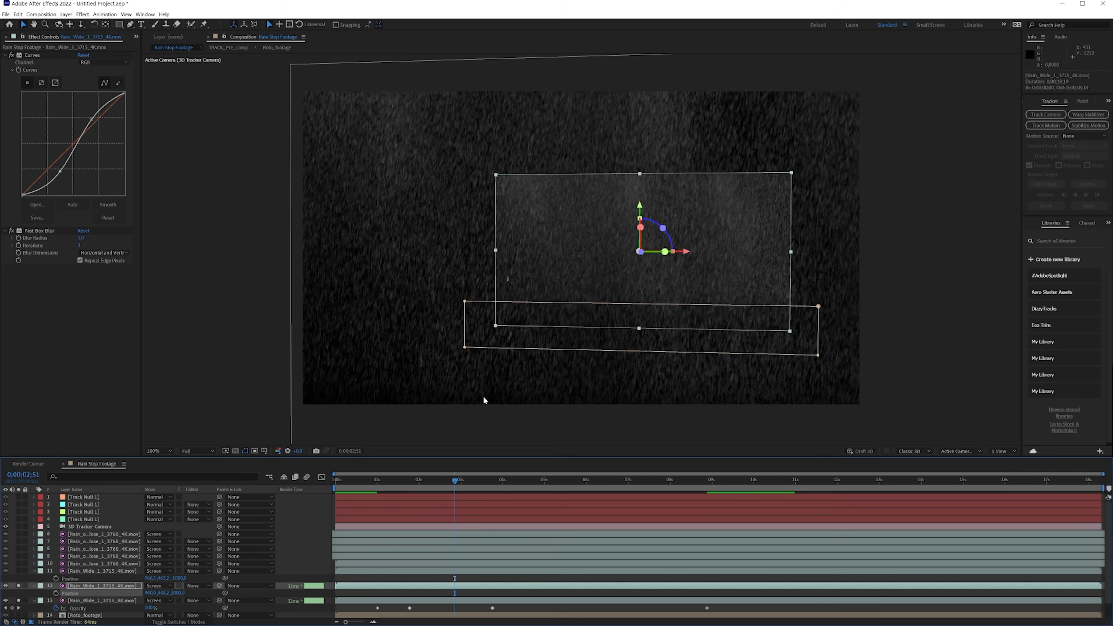
Step: Scale the distant Rain_Wide copy to about 110% and shift it about 1.5 seconds earlier in time
{"action": "left_click_drag", "start_coordinate": [496, 328], "coordinate": [294, 429]}
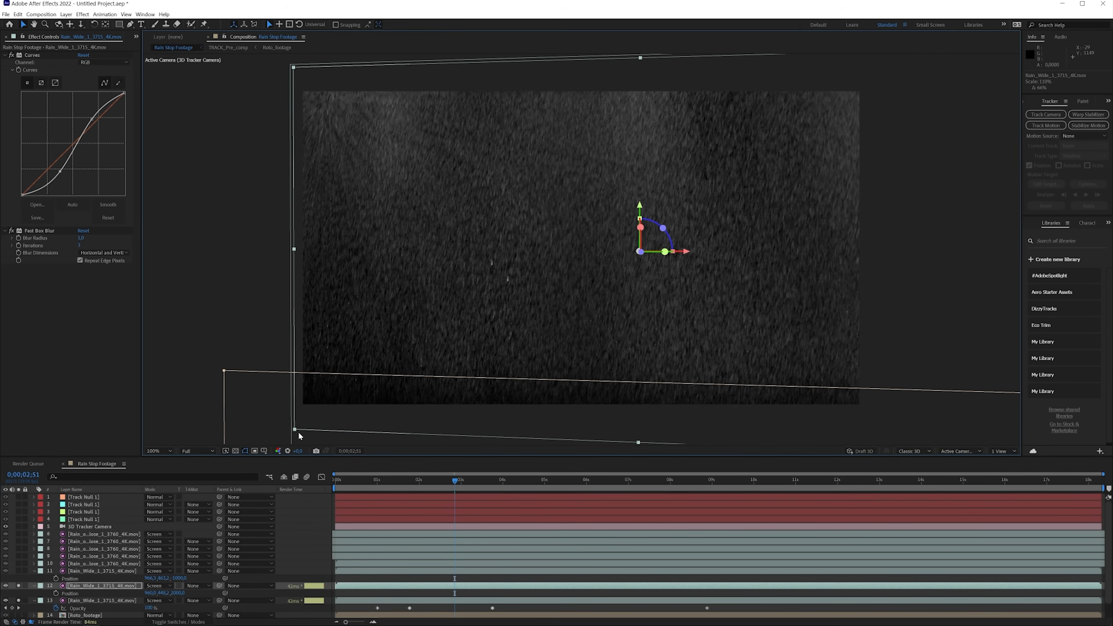
{"action": "left_click_drag", "start_coordinate": [419, 583], "coordinate": [349, 589]}
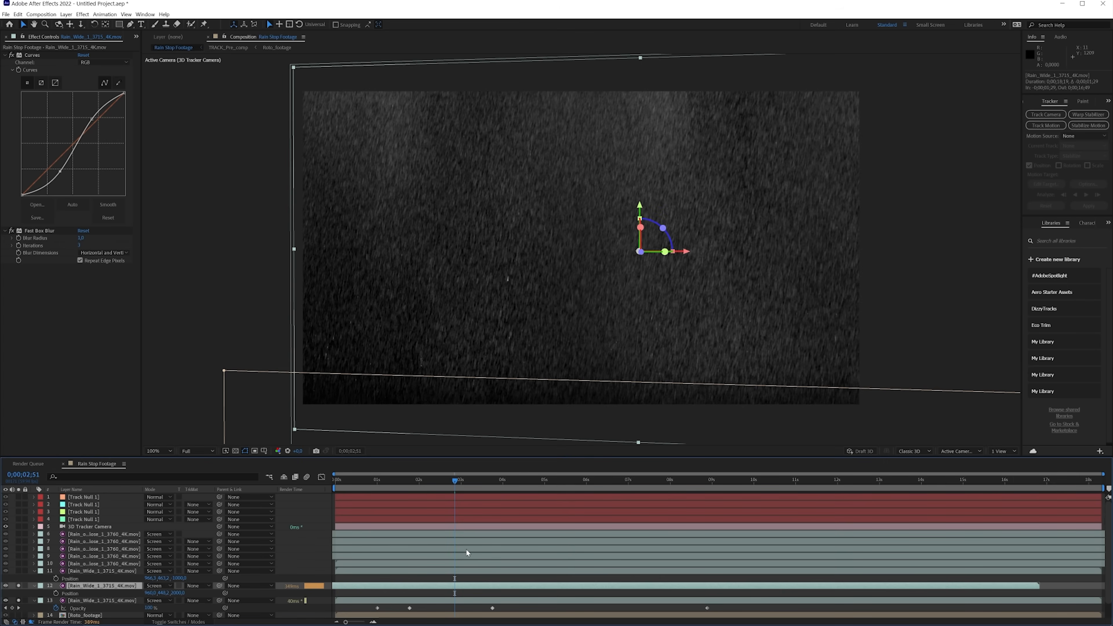
{"action": "key", "text": "F2"}
{"action": "key", "text": "space"}
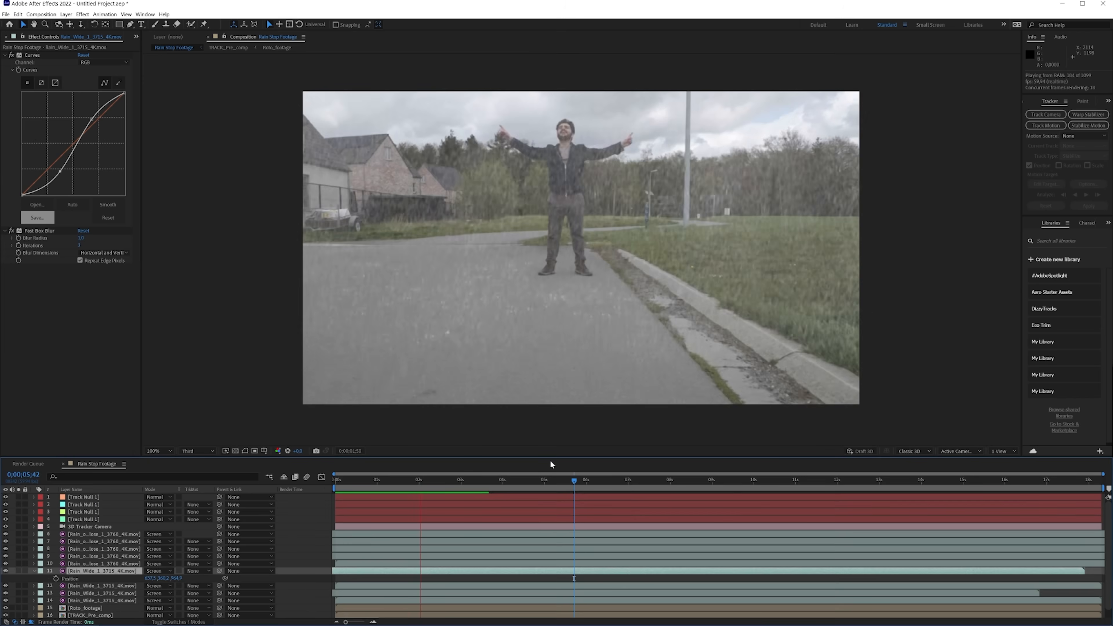
{"action": "key", "text": "space"}
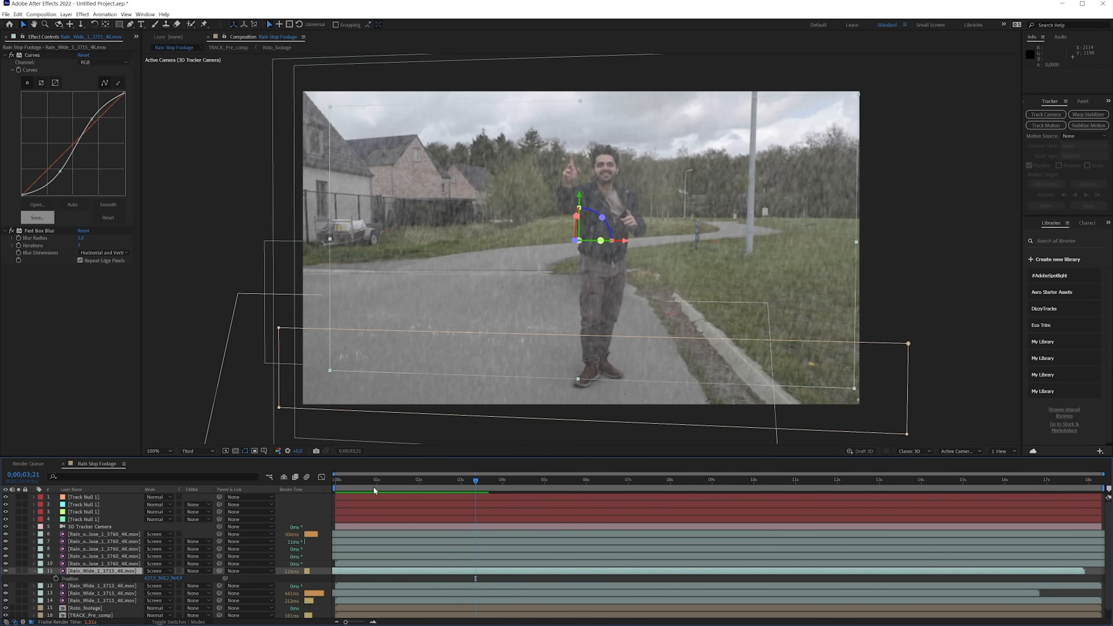
Step: Turn on depth of field for the 3D Tracker Camera and set its aperture to 150 pixels
{"action": "left_click", "coordinate": [90, 526]}
{"action": "key", "text": "a"}
{"action": "key", "text": "a"}
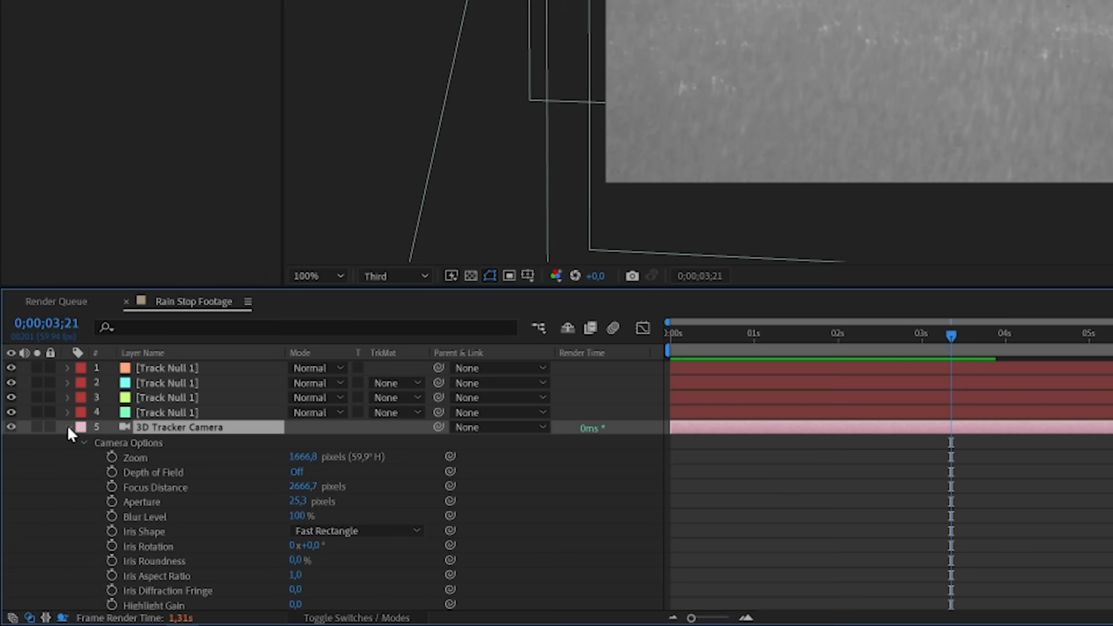
{"action": "left_click", "coordinate": [33, 525]}
{"action": "left_click", "coordinate": [34, 526]}
{"action": "scroll", "coordinate": [60, 552], "scroll_direction": "down", "scroll_amount": 1}
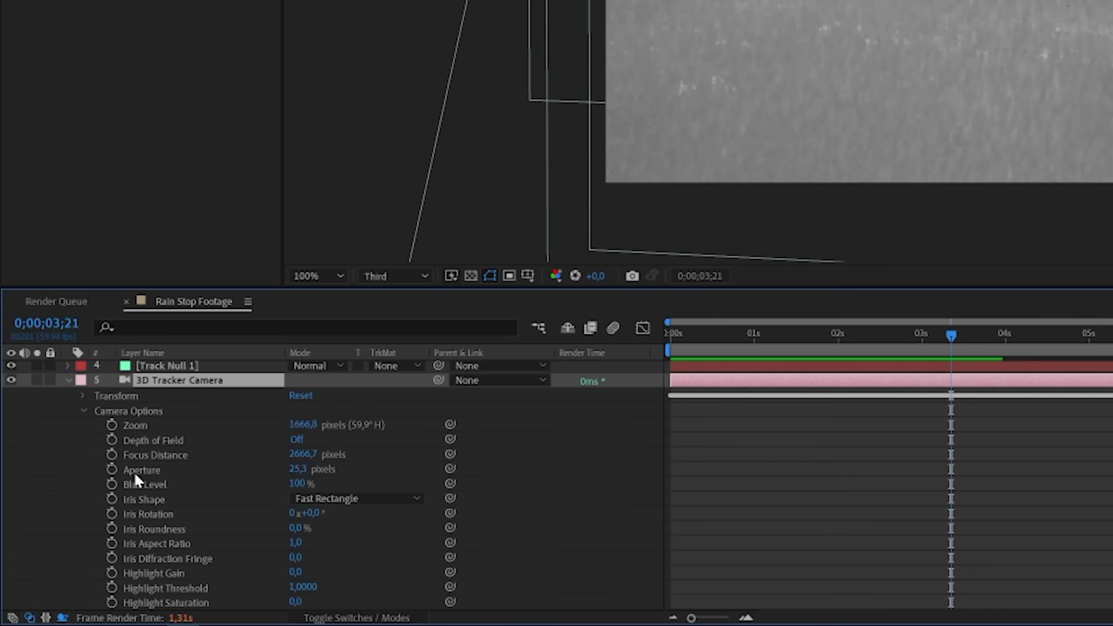
{"action": "left_click", "coordinate": [297, 440]}
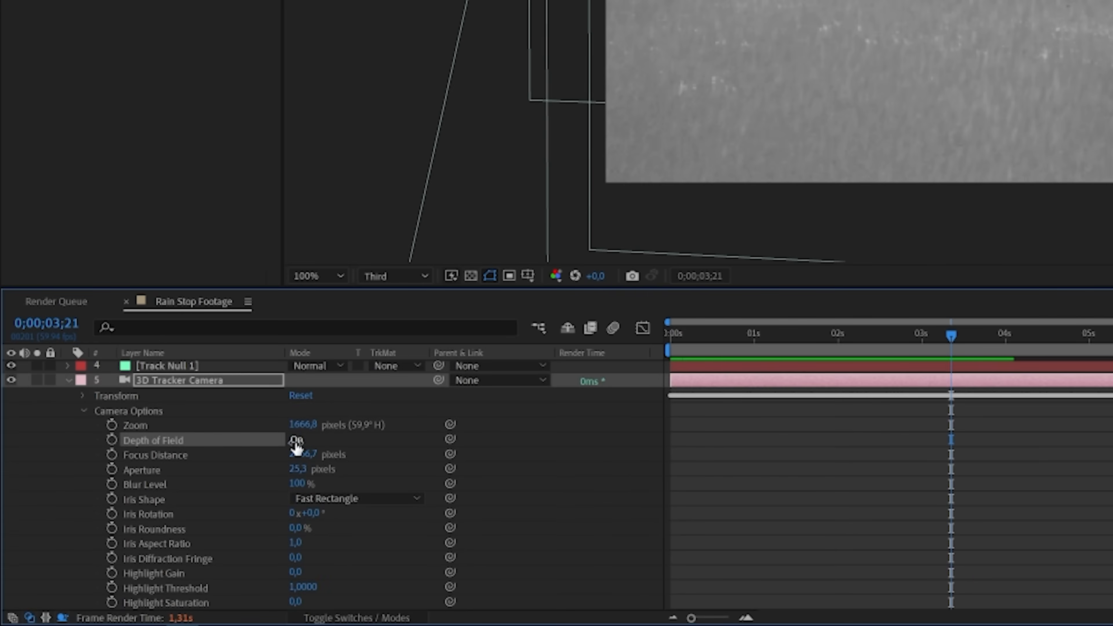
{"action": "left_click", "coordinate": [299, 468]}
{"action": "type", "text": "1500"}
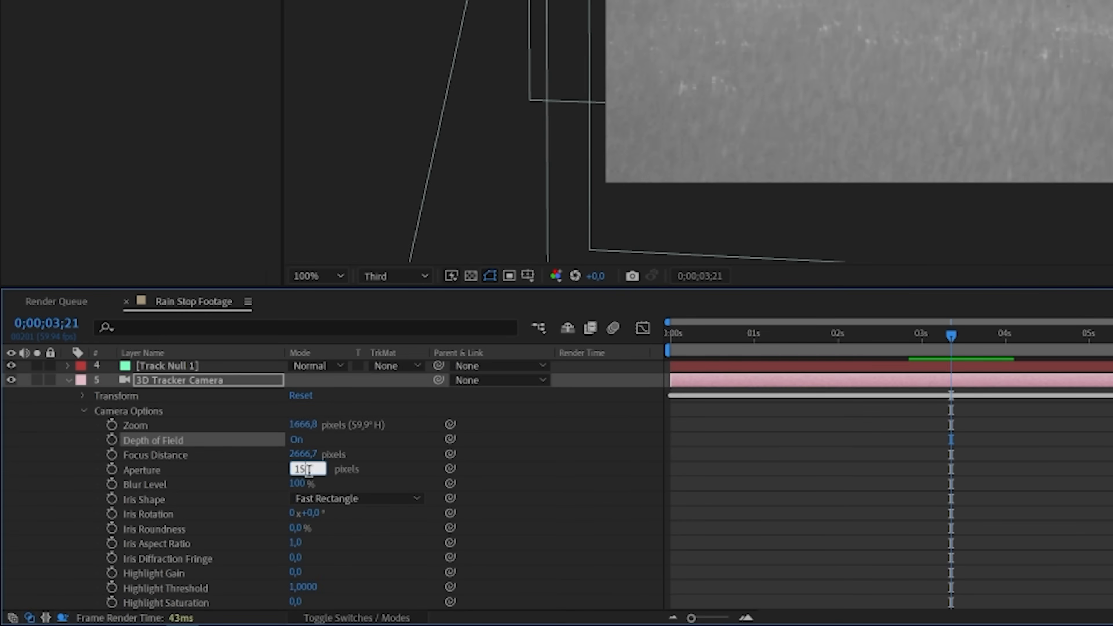
{"action": "key", "text": "Return"}
Step: Set the 3D Tracker Camera's focus distance to 1500 pixels and check the blur at about 0;00;05;50
{"action": "left_click", "coordinate": [166, 456]}
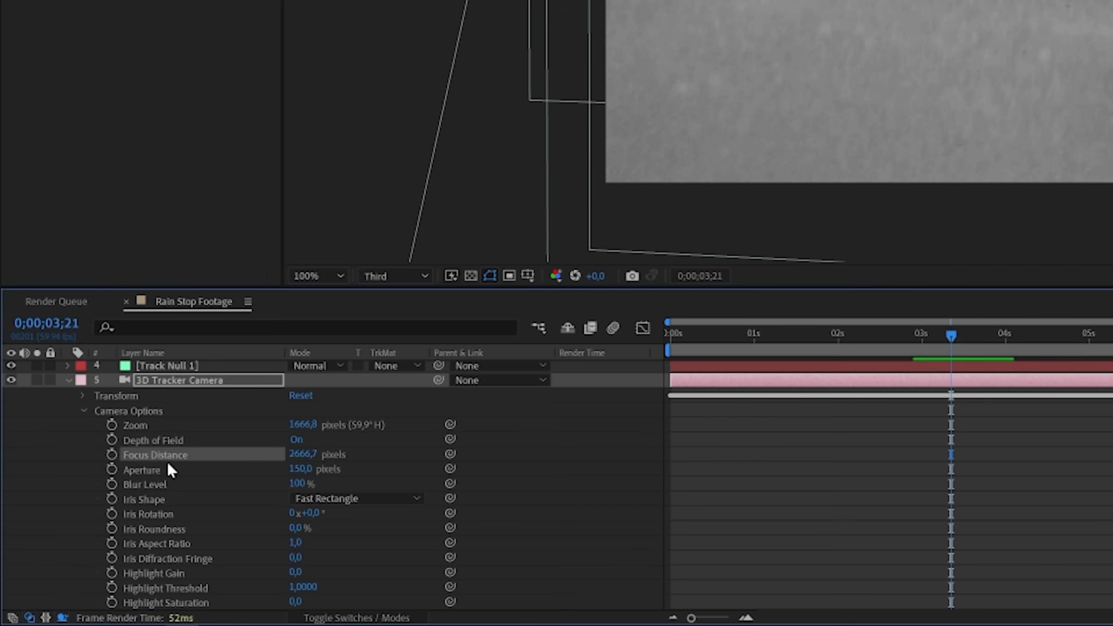
{"action": "left_click", "coordinate": [294, 458]}
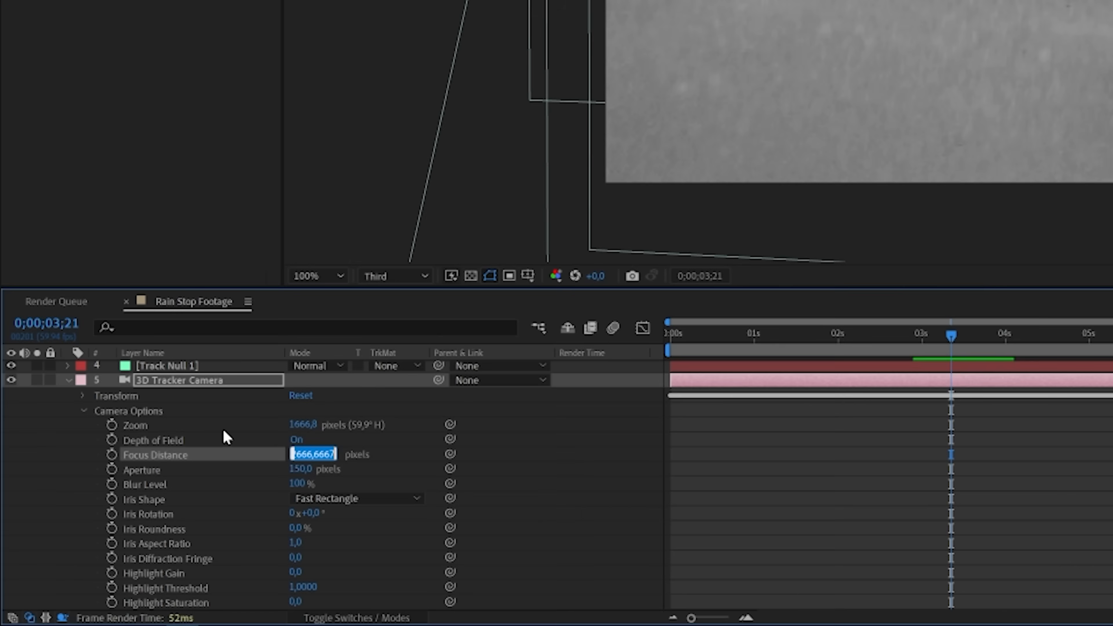
{"action": "type", "text": "1500"}
{"action": "key", "text": "Return"}
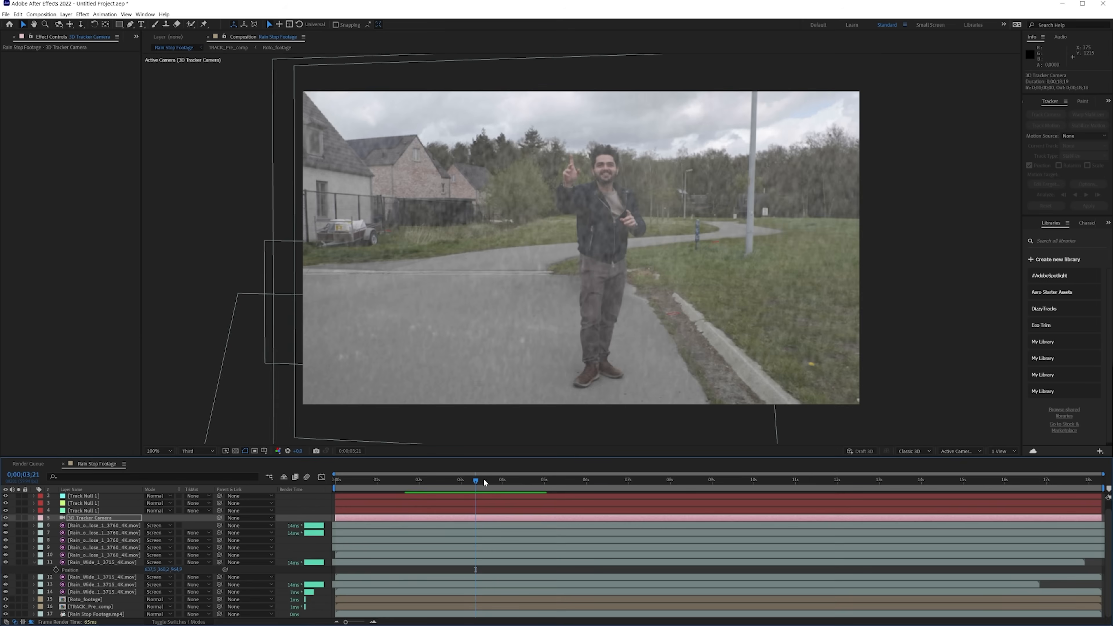
{"action": "left_click_drag", "start_coordinate": [484, 478], "coordinate": [578, 490]}
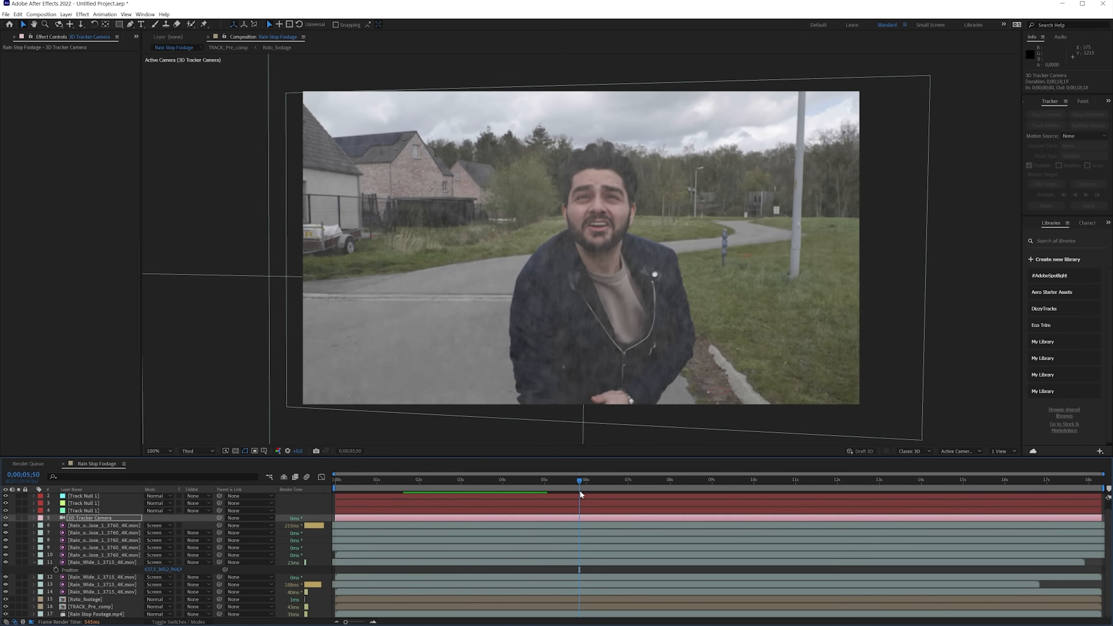
Step: Solo the Rain Stop Footage layer and mark the start and end of the hand gesture, at about 0;00;06;00 and 0;00;06;27
{"action": "left_click", "coordinate": [18, 613]}
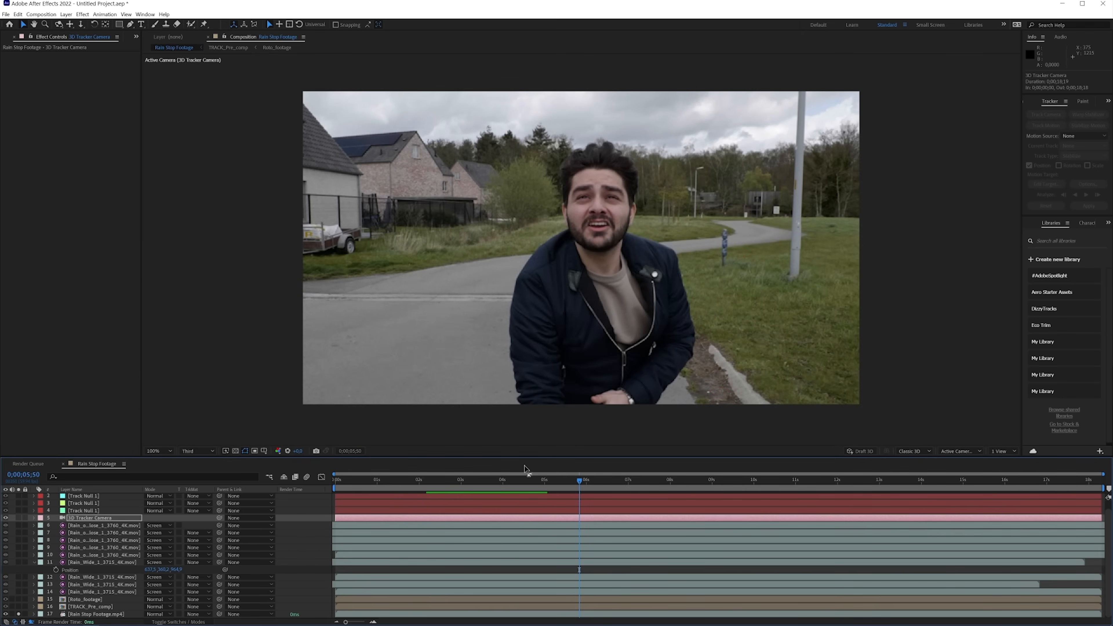
{"action": "left_click_drag", "start_coordinate": [574, 482], "coordinate": [606, 503]}
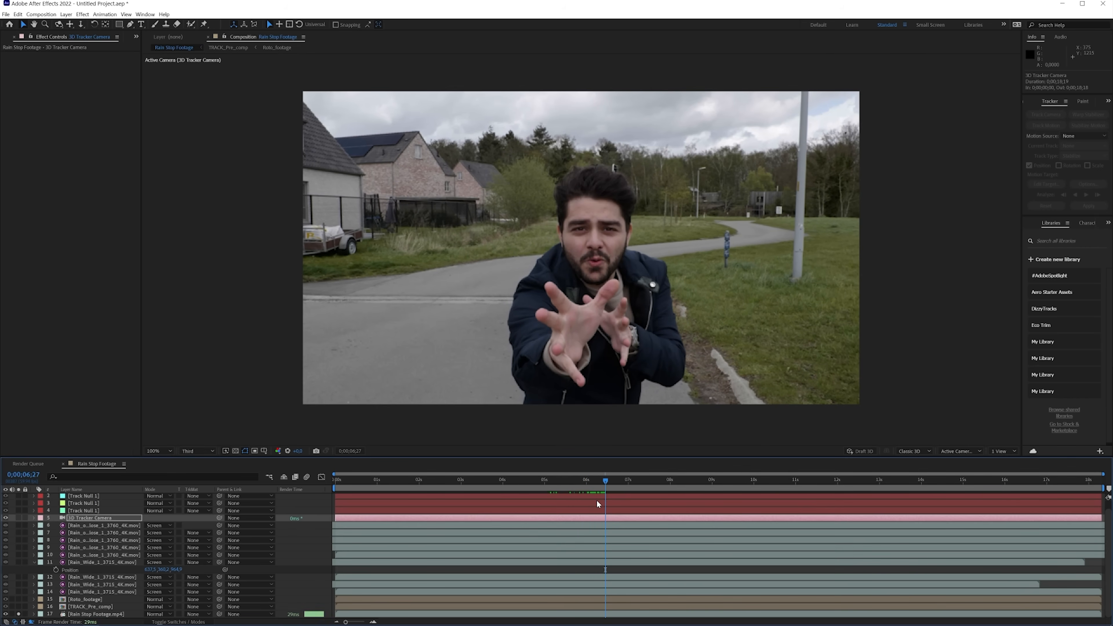
{"action": "left_click", "coordinate": [608, 614]}
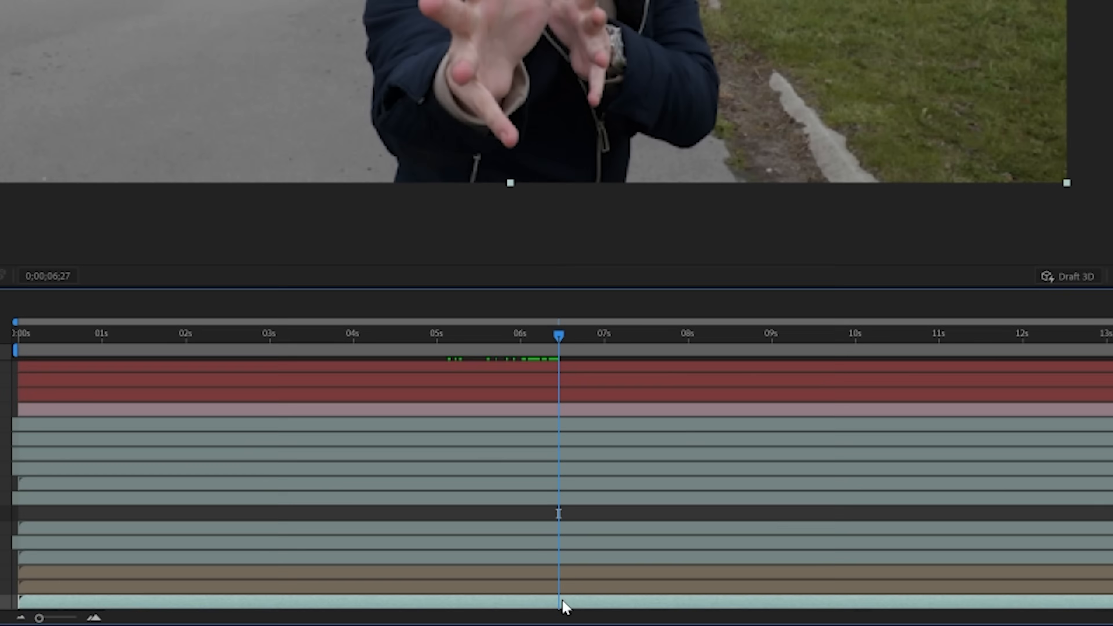
{"action": "left_click_drag", "start_coordinate": [548, 341], "coordinate": [520, 370]}
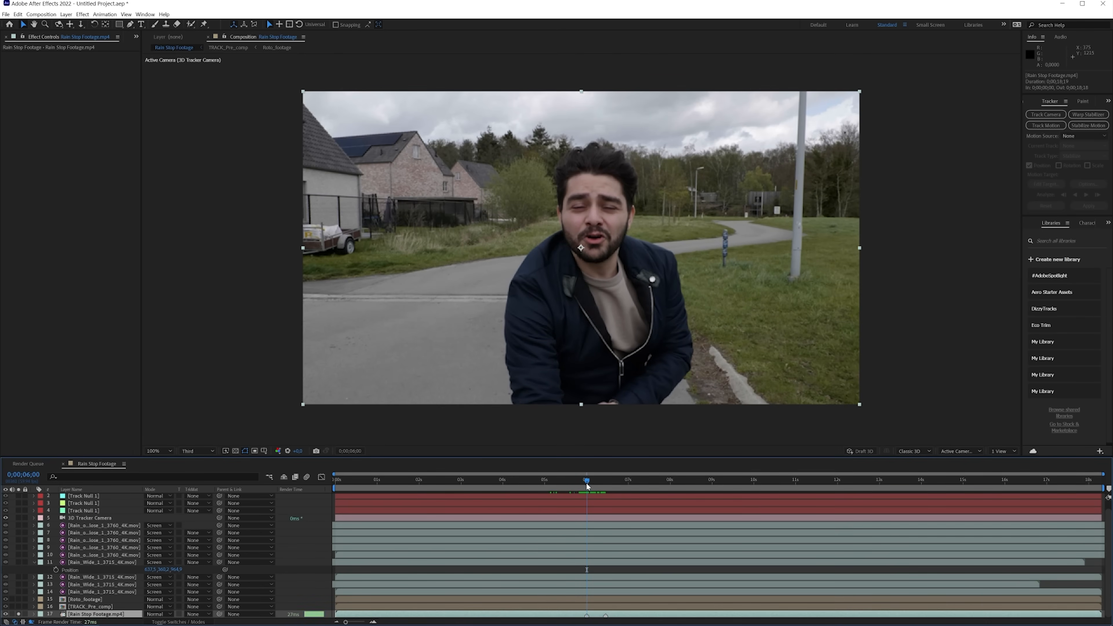
{"action": "left_click_drag", "start_coordinate": [587, 483], "coordinate": [602, 492]}
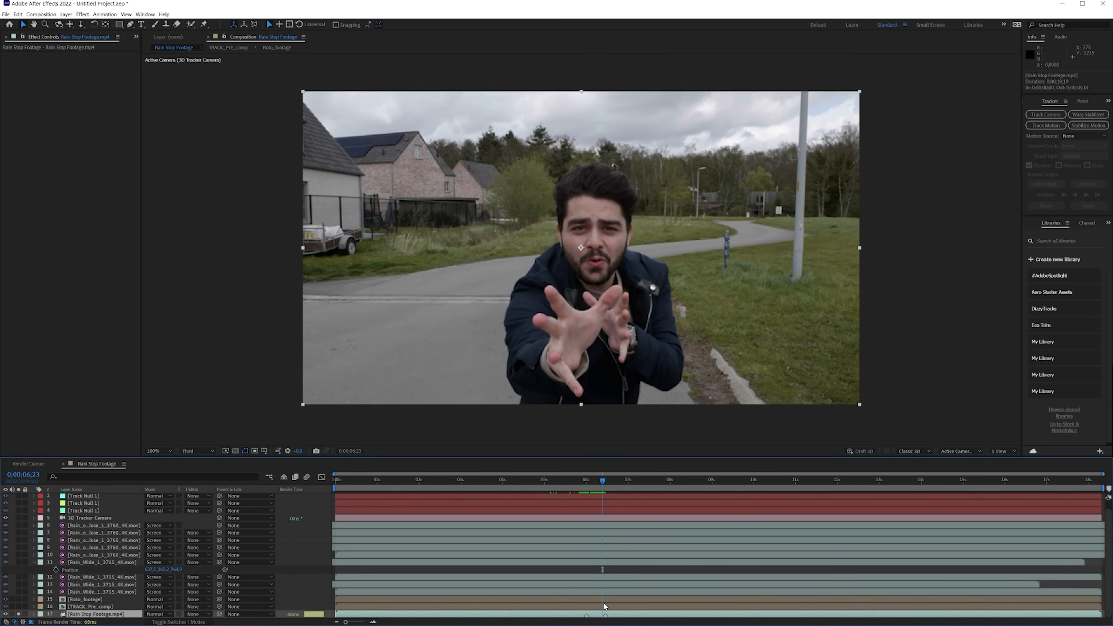
Step: Create a 1920 x 1080 px solid named Particular at 0;00;06;23, just above the Rain Stop Footage layer
{"action": "left_click", "coordinate": [66, 14]}
{"action": "mouse_move", "coordinate": [76, 22]}
{"action": "left_click", "coordinate": [227, 33]}
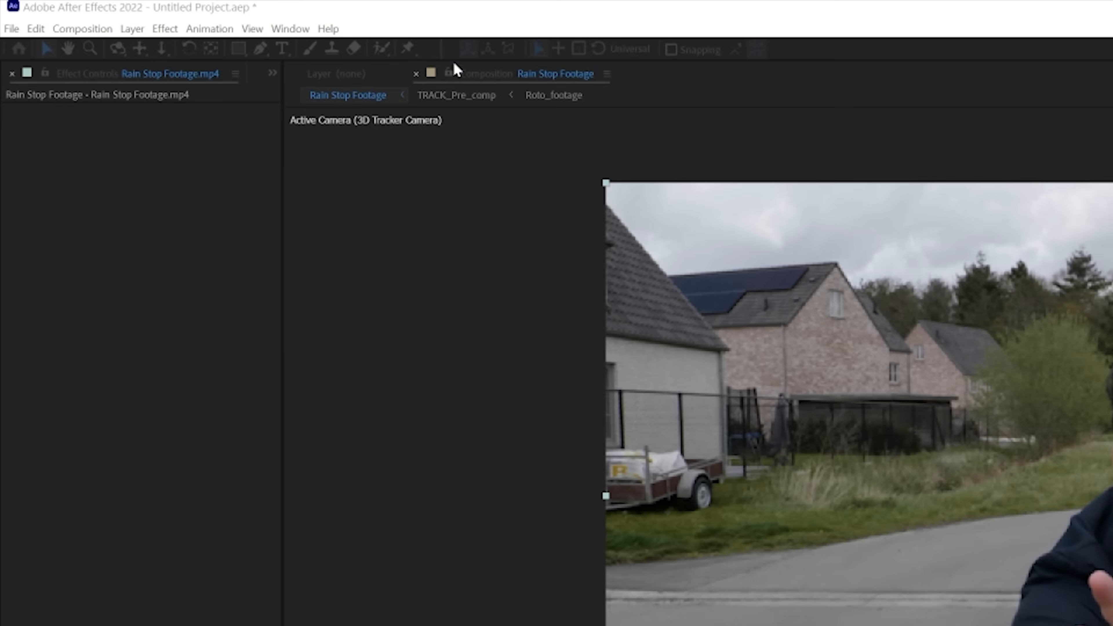
{"action": "type", "text": "Particular"}
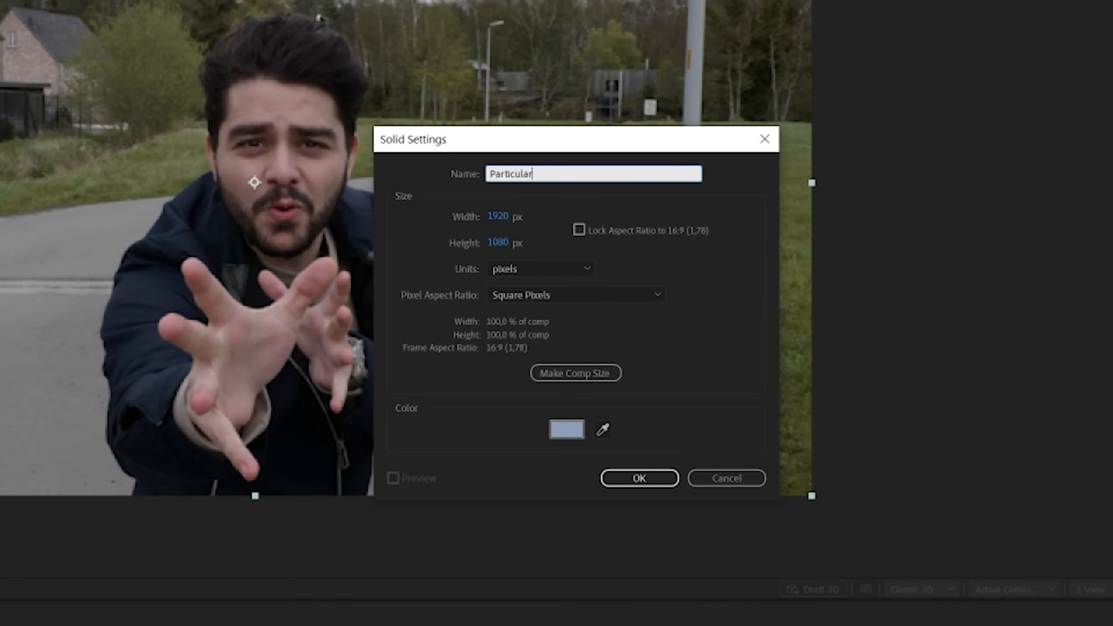
{"action": "key", "text": "Return"}
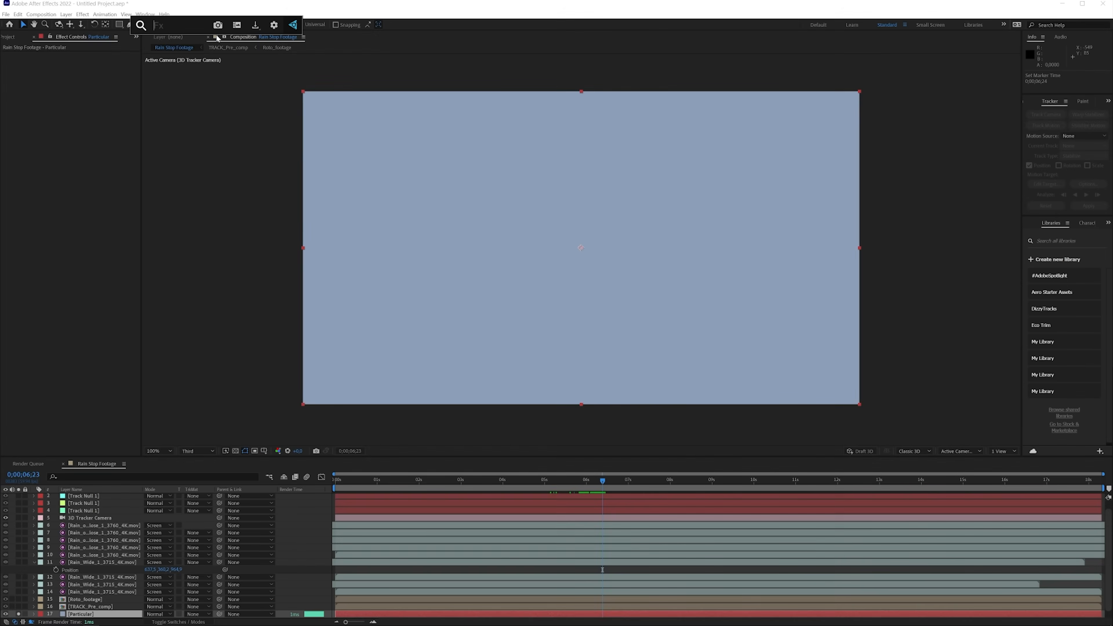
Step: Apply the Particular effect to the new solid
{"action": "key", "text": "ctrl+space"}
{"action": "type", "text": "part"}
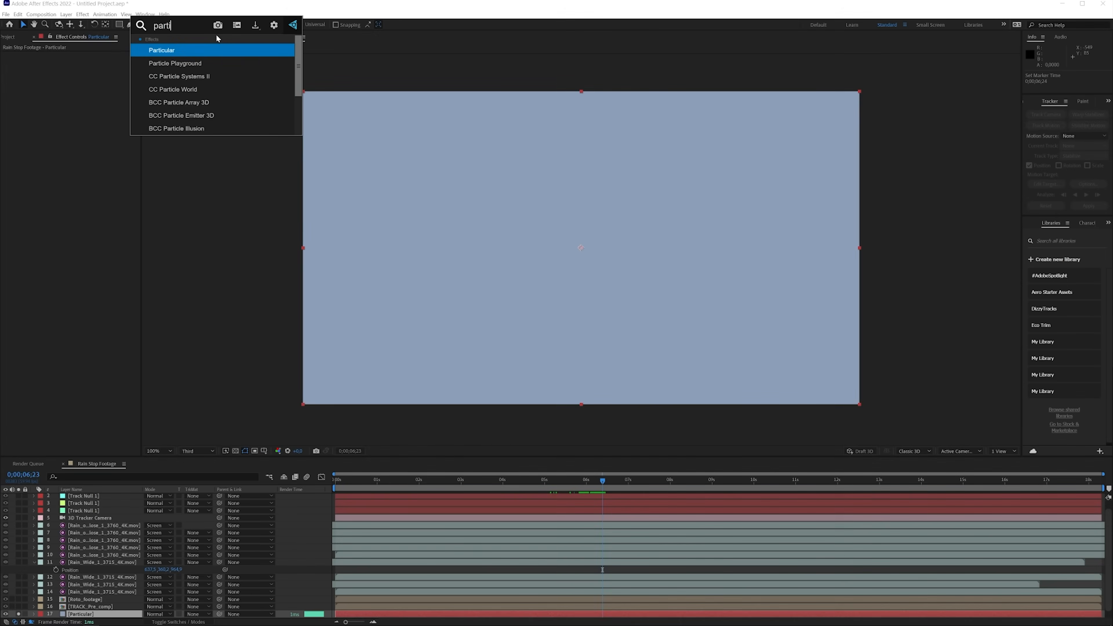
{"action": "key", "text": "Return"}
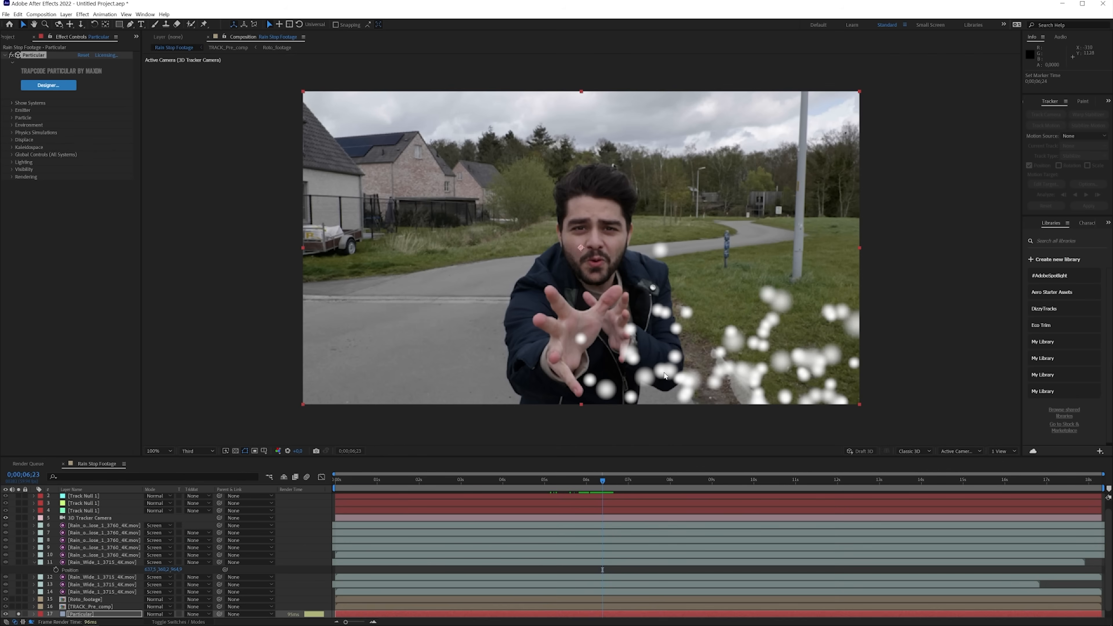
Step: Check the default particles at 0;00;02;13 and set the composition's preview resolution to Half
{"action": "left_click_drag", "start_coordinate": [603, 482], "coordinate": [428, 487]}
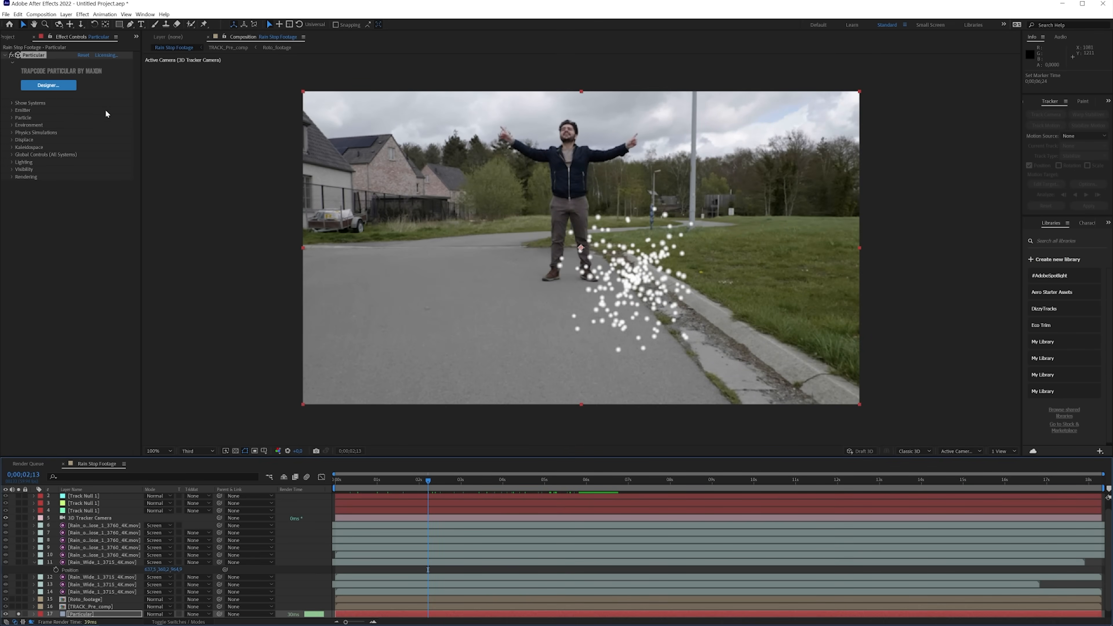
{"action": "left_click", "coordinate": [197, 451]}
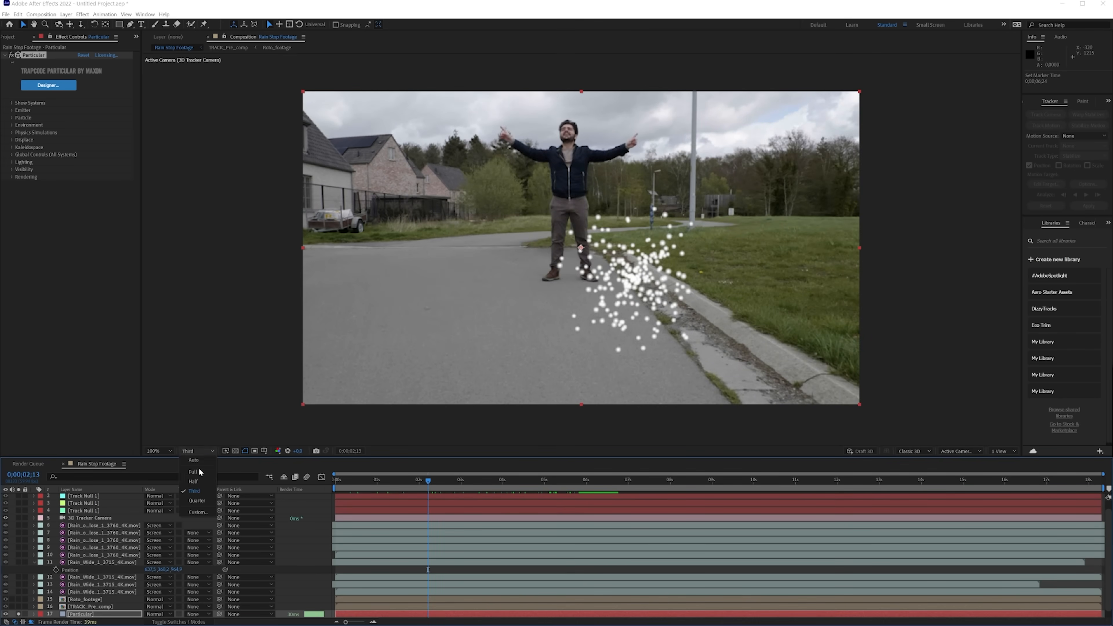
{"action": "left_click", "coordinate": [198, 482]}
{"action": "scroll", "coordinate": [67, 576], "scroll_direction": "down", "scroll_amount": 1}
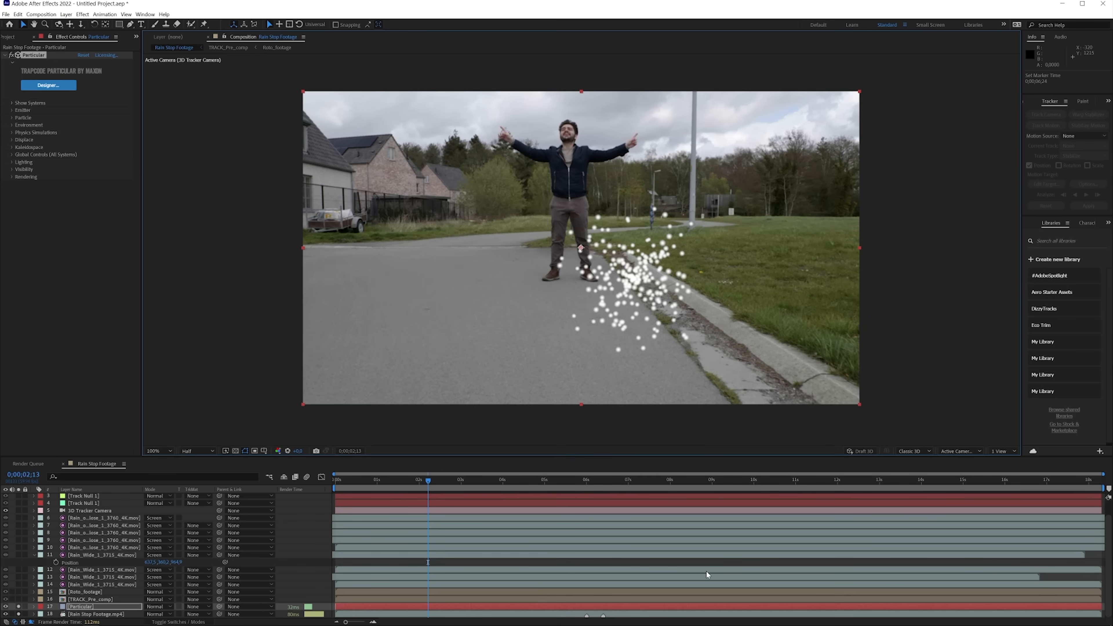
Step: At 0;00;06;25, set Particular's emitter type to Box and its emitter size mode to XYZ Individual
{"action": "left_click", "coordinate": [601, 487]}
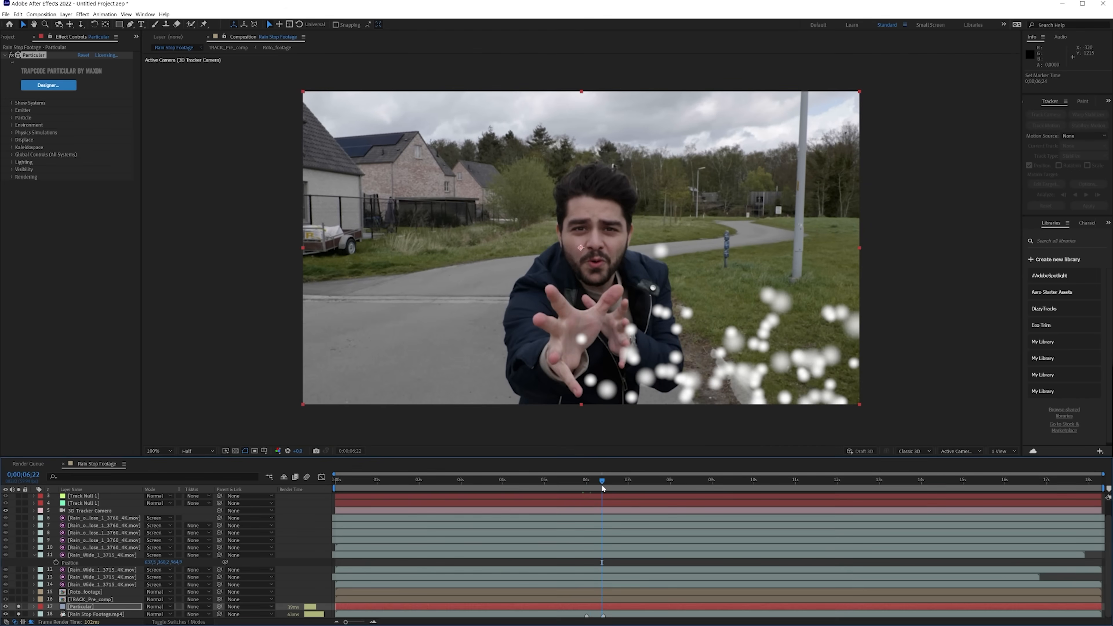
{"action": "key", "text": "Page_Down"}
{"action": "key", "text": "Page_Down"}
{"action": "key", "text": "Page_Down"}
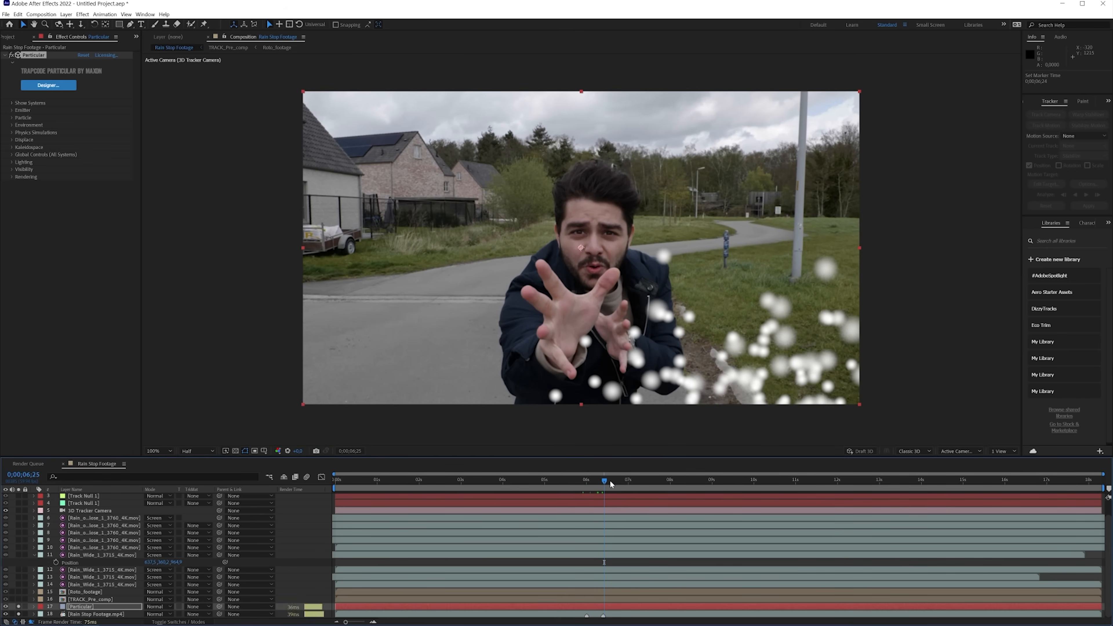
{"action": "left_click", "coordinate": [12, 111]}
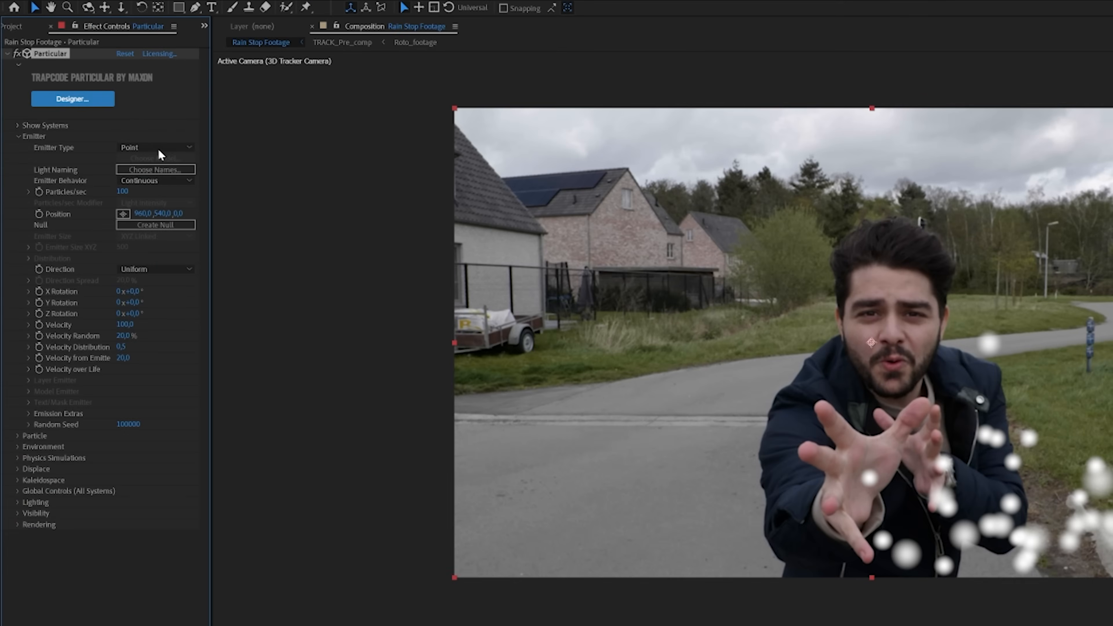
{"action": "left_click", "coordinate": [158, 148]}
{"action": "left_click", "coordinate": [158, 171]}
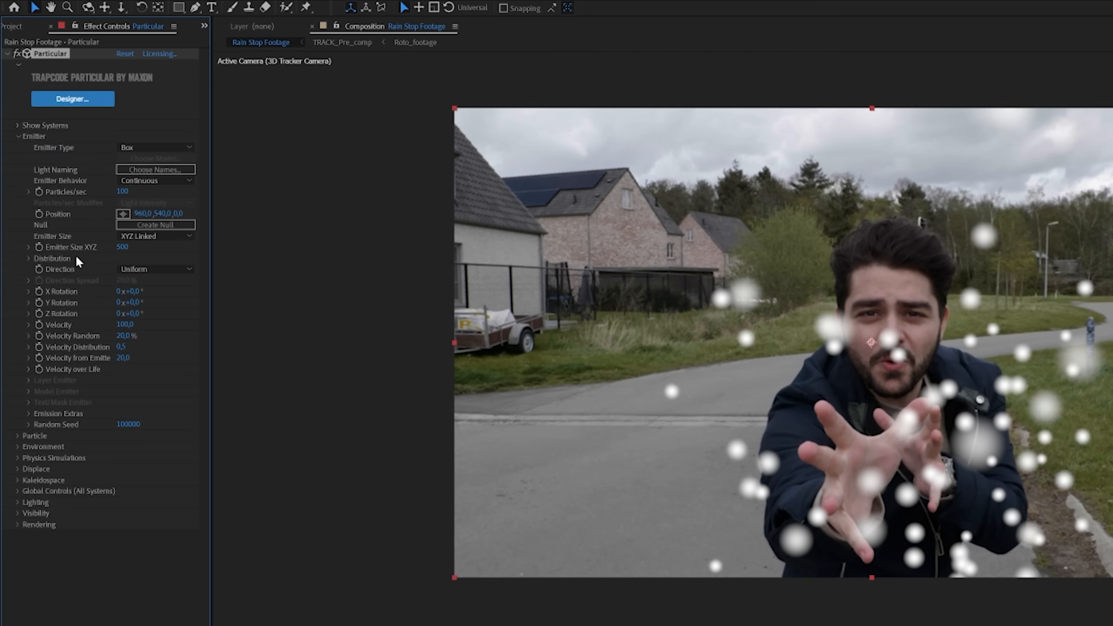
{"action": "left_click", "coordinate": [155, 236]}
{"action": "left_click", "coordinate": [153, 263]}
Step: Set the box emitter's size to 2500 in X, 2500 in Y and 5000 in Z
{"action": "left_click", "coordinate": [124, 247]}
{"action": "type", "text": "1500"}
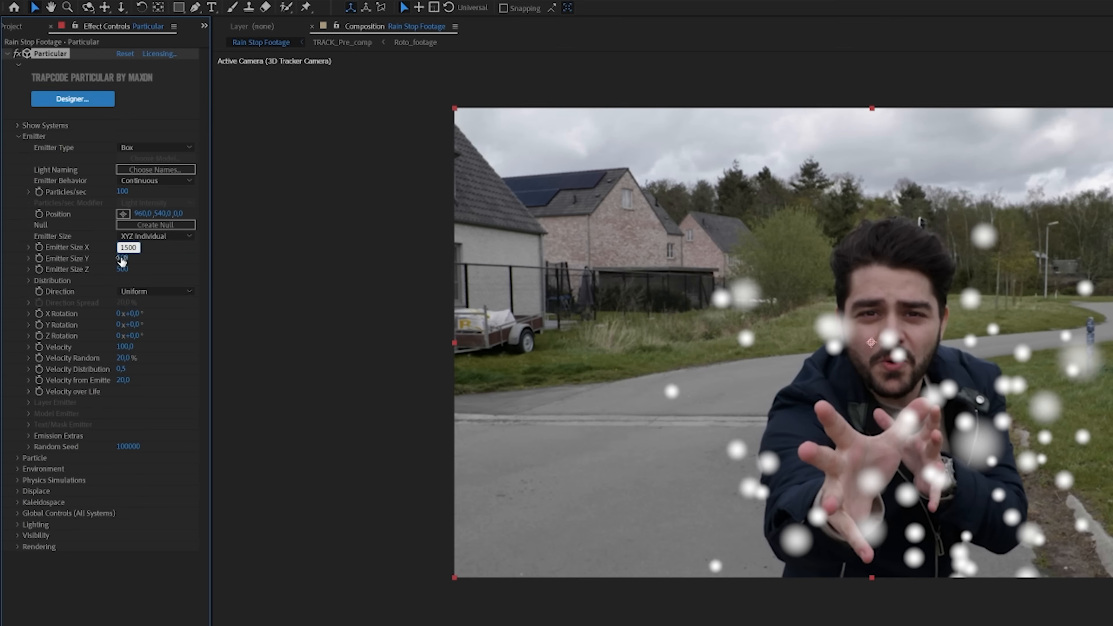
{"action": "left_click", "coordinate": [123, 258]}
{"action": "type", "text": "2500"}
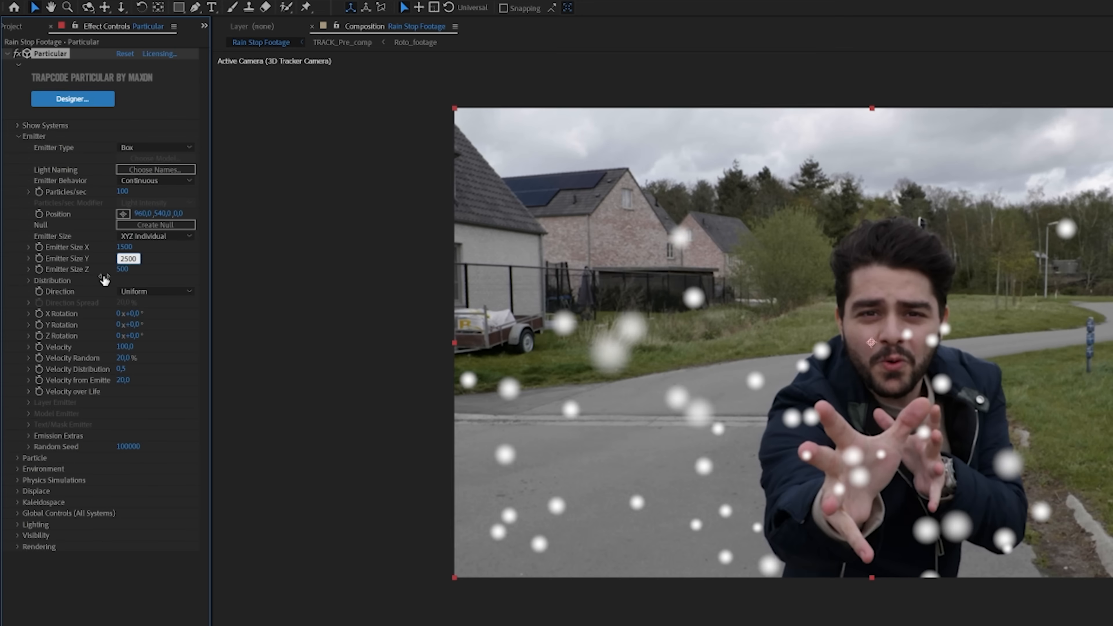
{"action": "key", "text": "Tab"}
{"action": "type", "text": "5000"}
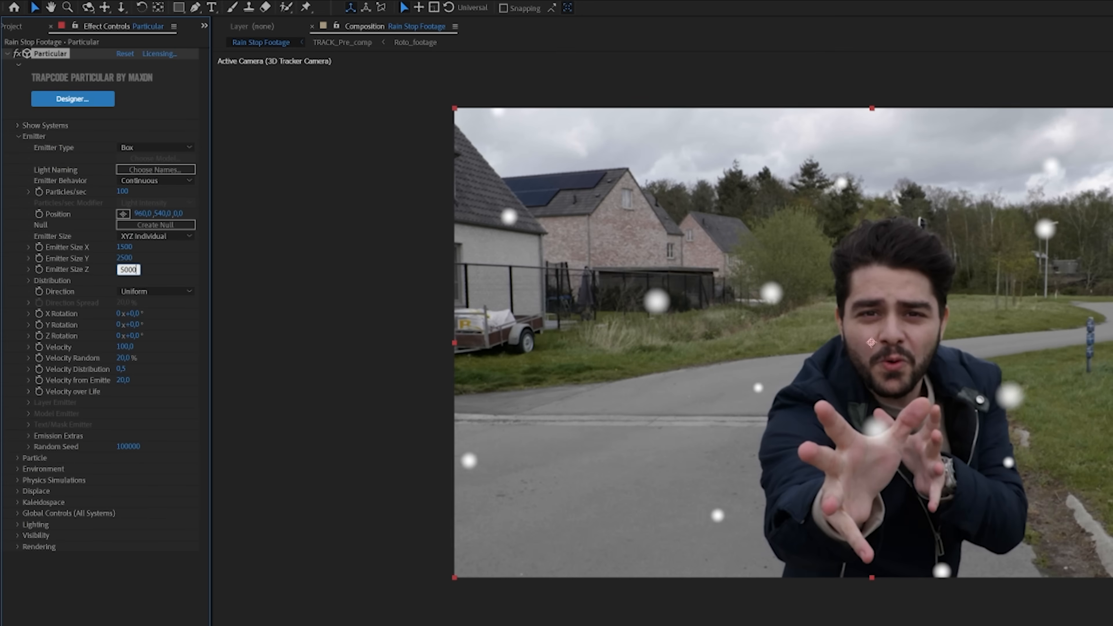
{"action": "key", "text": "shift+Tab"}
{"action": "key", "text": "shift+Tab"}
{"action": "type", "text": "2500"}
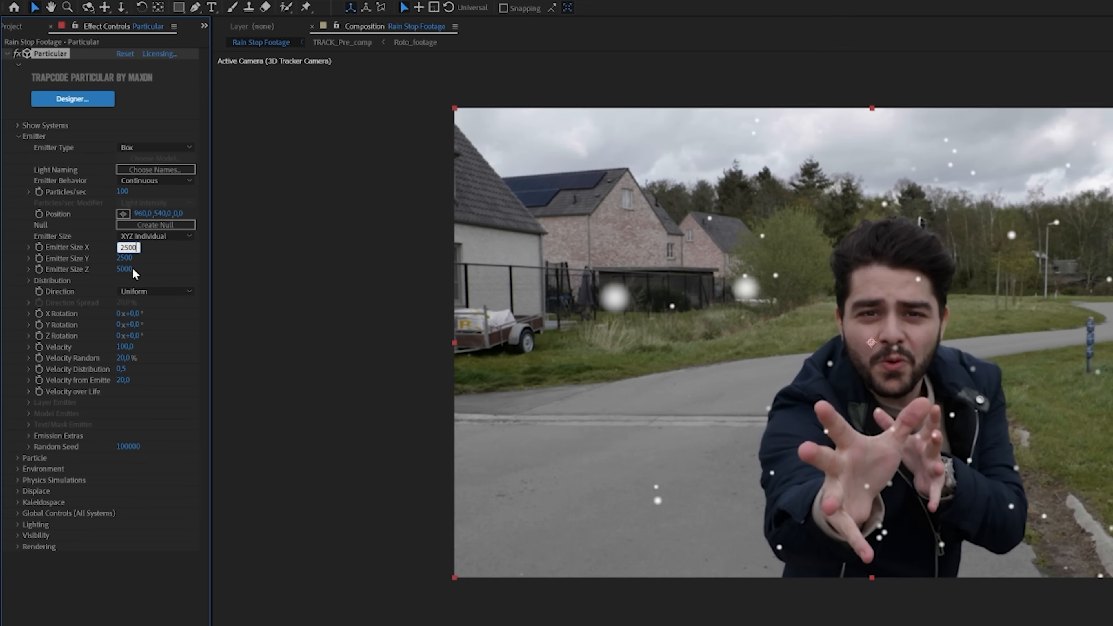
{"action": "key", "text": "Return"}
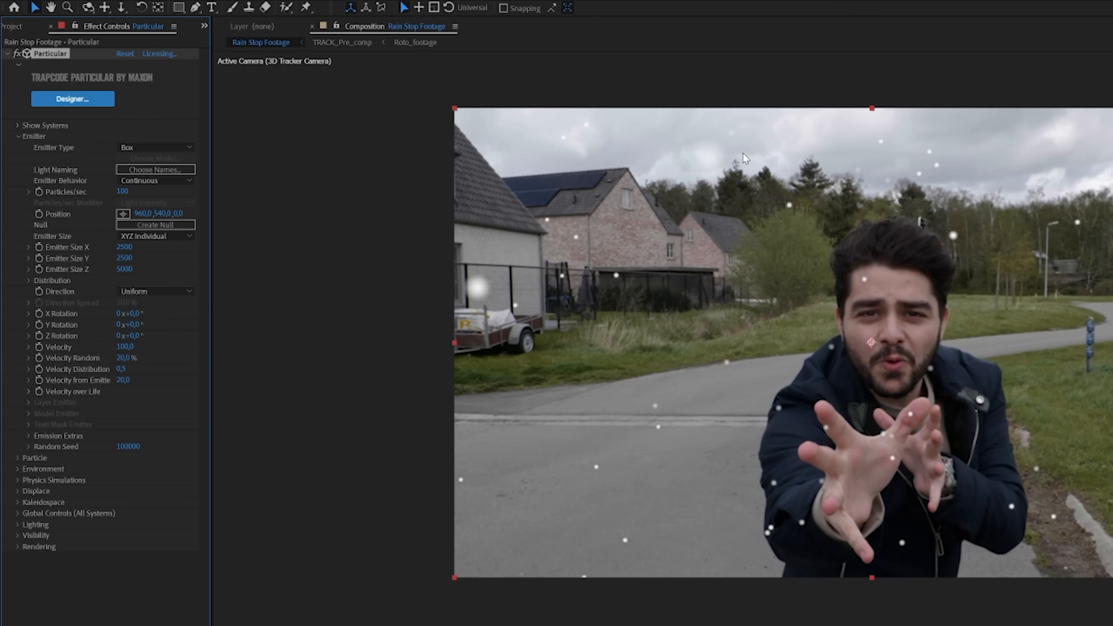
Step: Preview the particle drift and try an emitter velocity of 0
{"action": "key", "text": "space"}
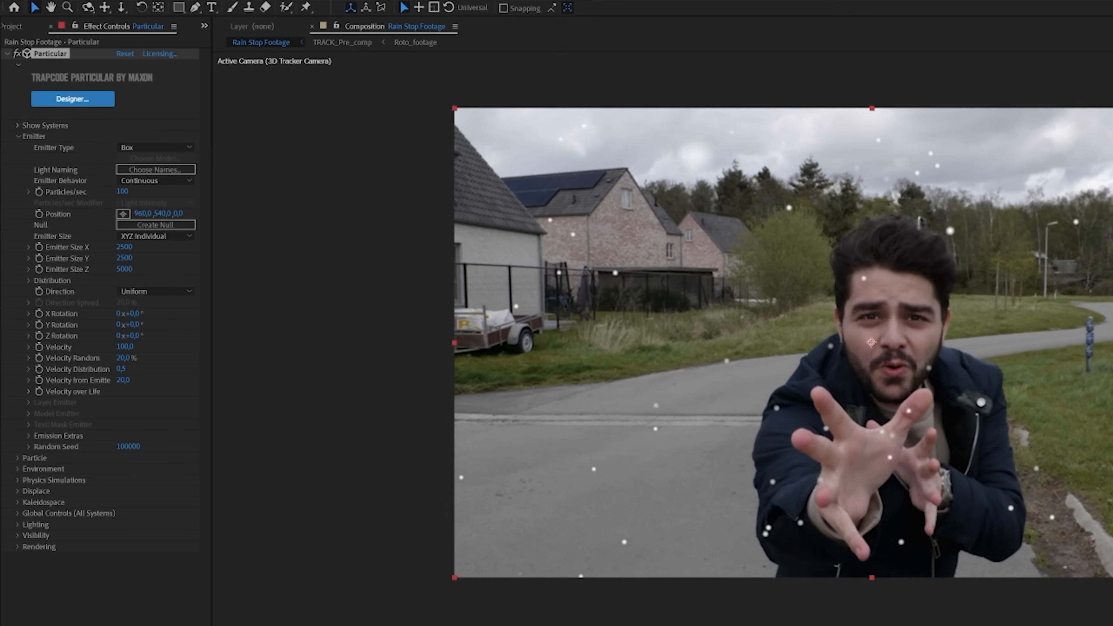
{"action": "key", "text": "space"}
{"action": "left_click", "coordinate": [124, 346]}
{"action": "type", "text": "0"}
{"action": "key", "text": "Return"}
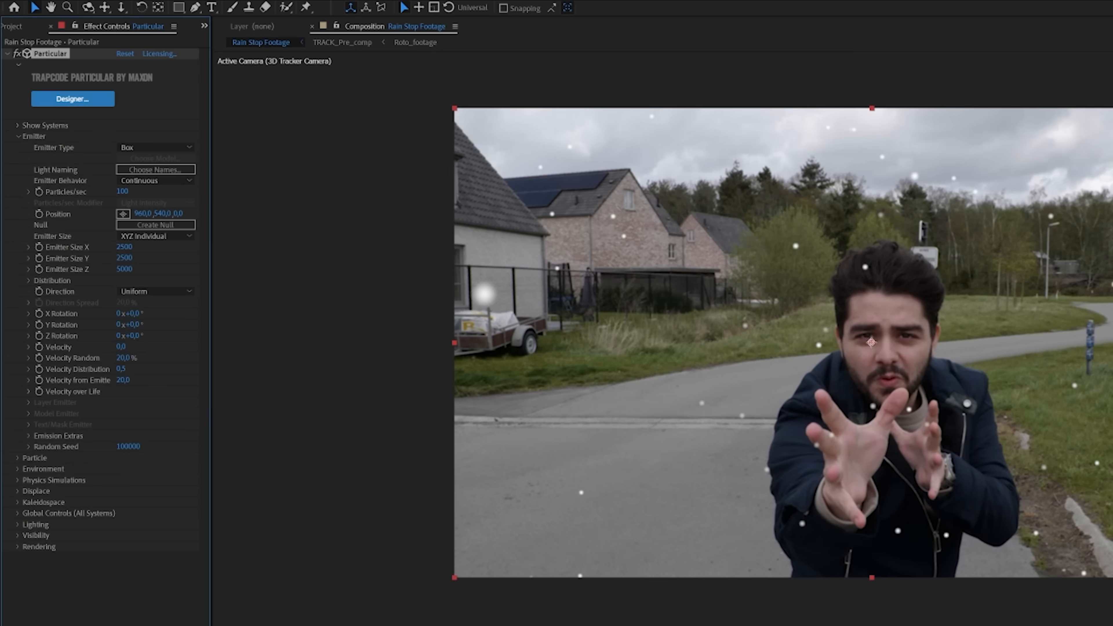
{"action": "key", "text": "space"}
Step: Set the emitter's velocity to 10
{"action": "left_click", "coordinate": [123, 346]}
{"action": "type", "text": "10"}
{"action": "key", "text": "Return"}
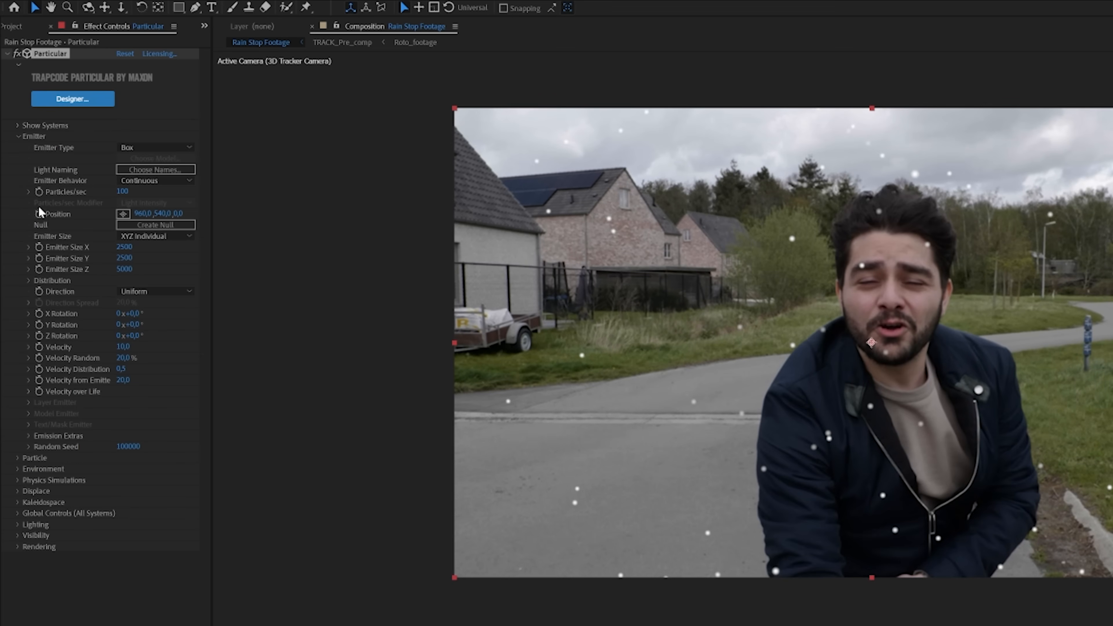
Step: Keyframe the emitter's Particles/sec to drop from 1000 to 0
{"action": "left_click", "coordinate": [39, 193]}
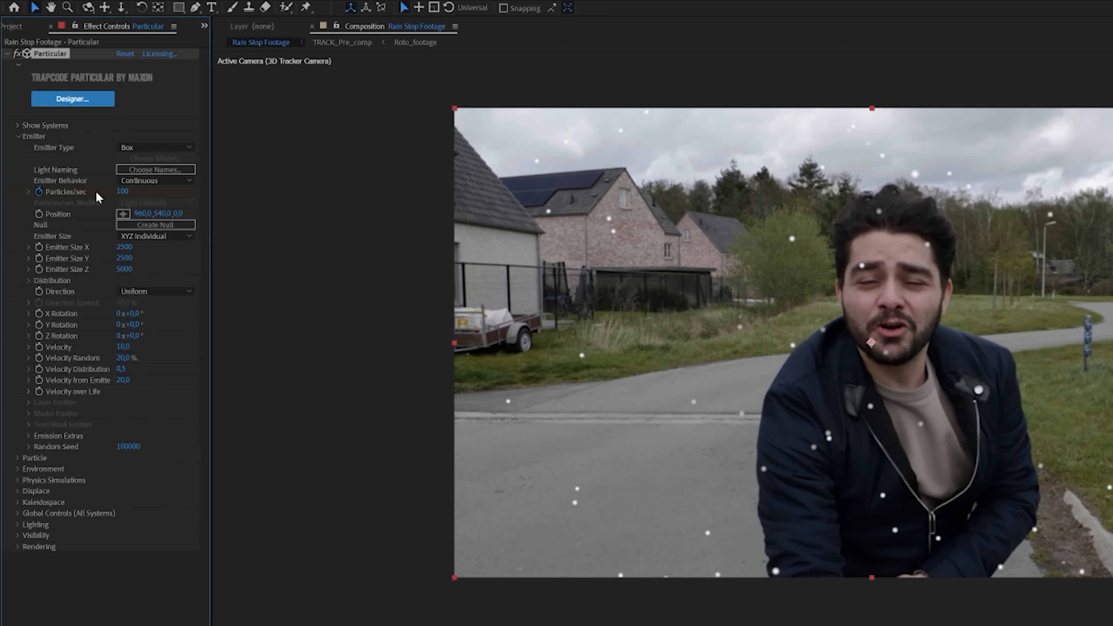
{"action": "left_click", "coordinate": [122, 191]}
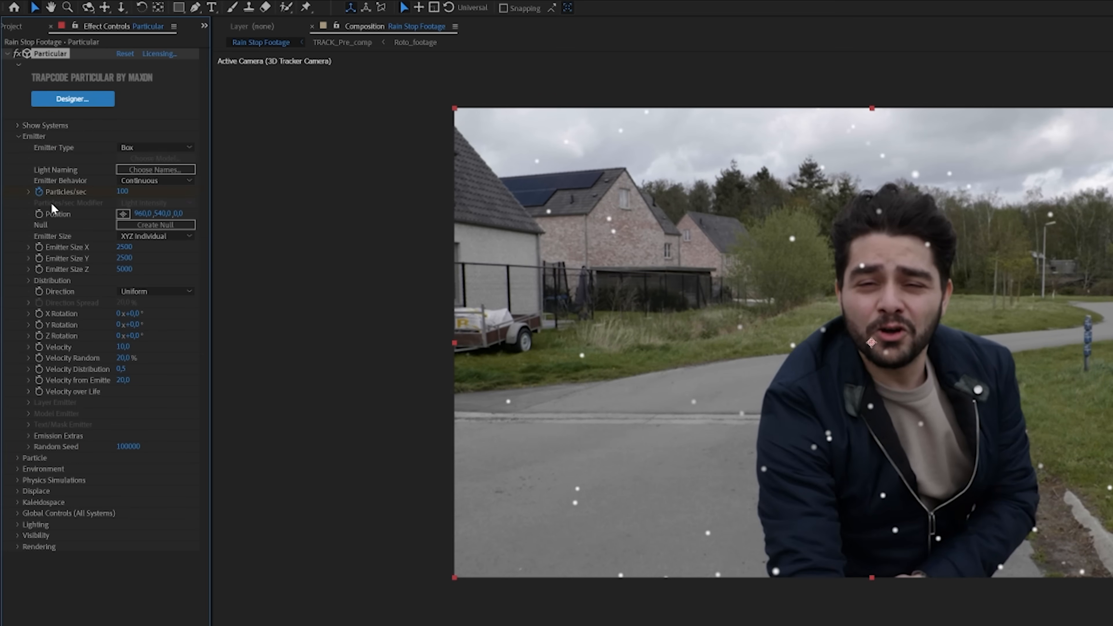
{"action": "left_click", "coordinate": [126, 192]}
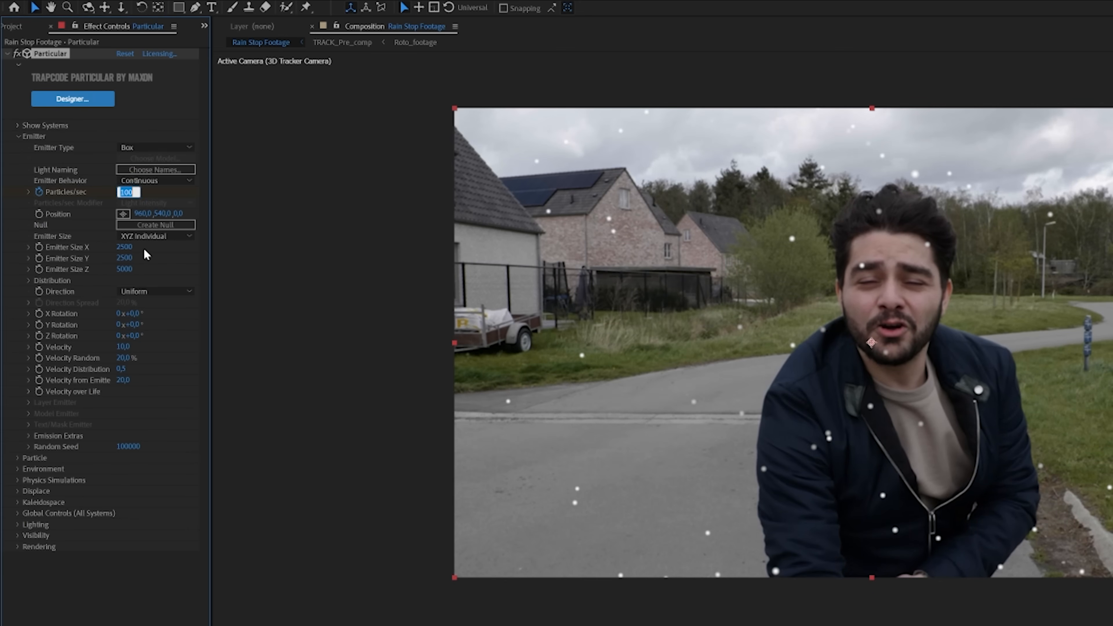
{"action": "type", "text": "1000"}
{"action": "key", "text": "Return"}
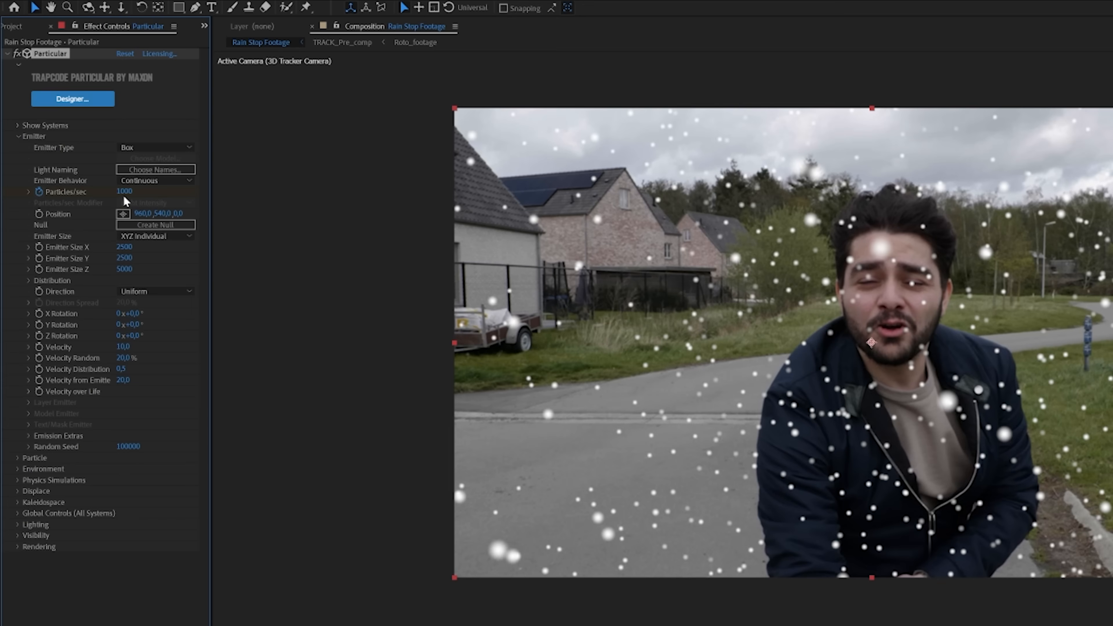
{"action": "left_click", "coordinate": [124, 191]}
{"action": "type", "text": "0"}
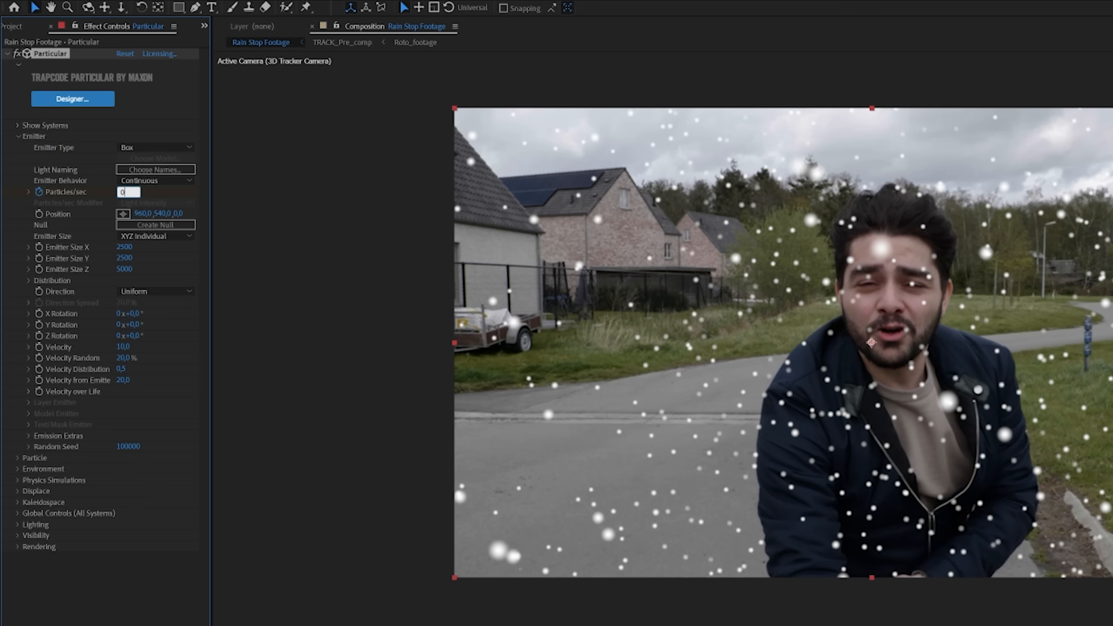
Step: Set the particles' life to 10 seconds
{"action": "left_click", "coordinate": [17, 457]}
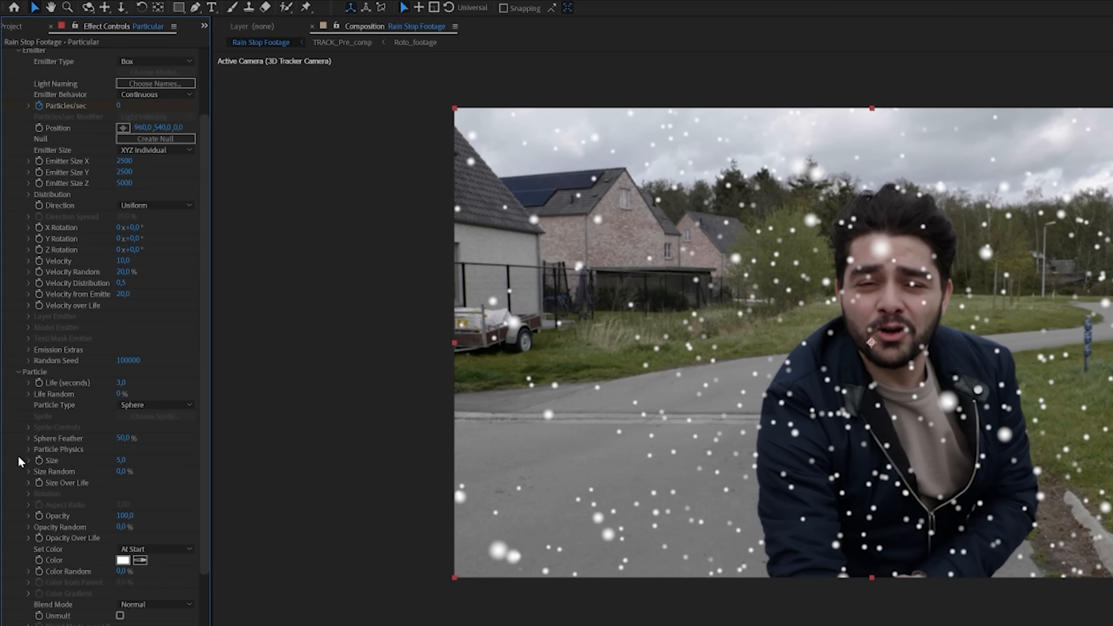
{"action": "left_click", "coordinate": [121, 382]}
{"action": "type", "text": "10"}
{"action": "key", "text": "Return"}
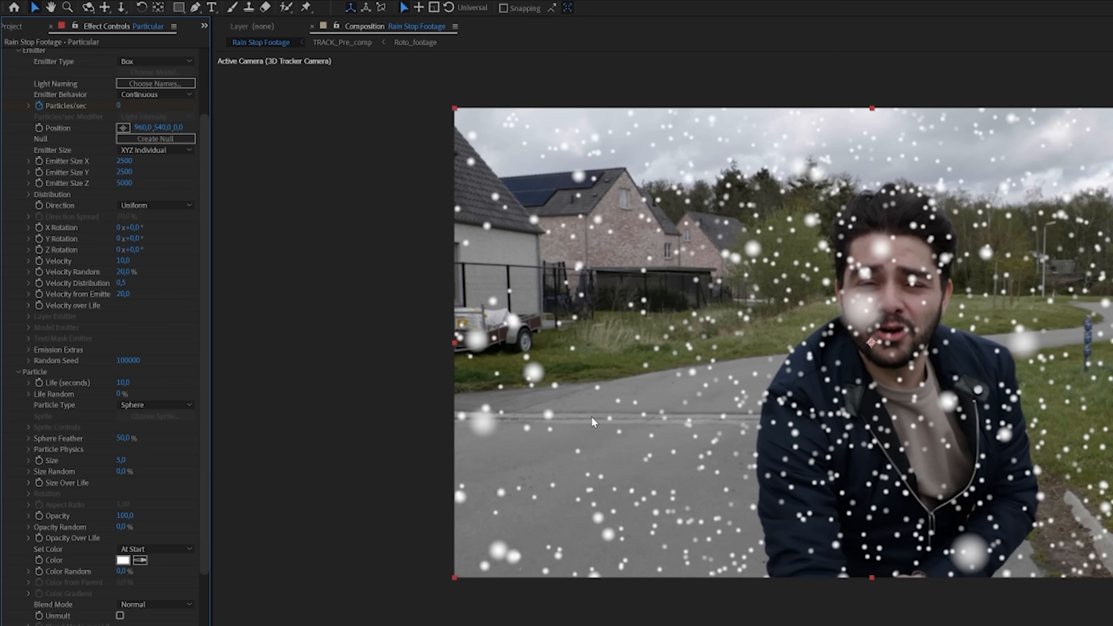
Step: Set the emitter's Particles/sec to 400
{"action": "left_click", "coordinate": [123, 106]}
{"action": "type", "text": "400"}
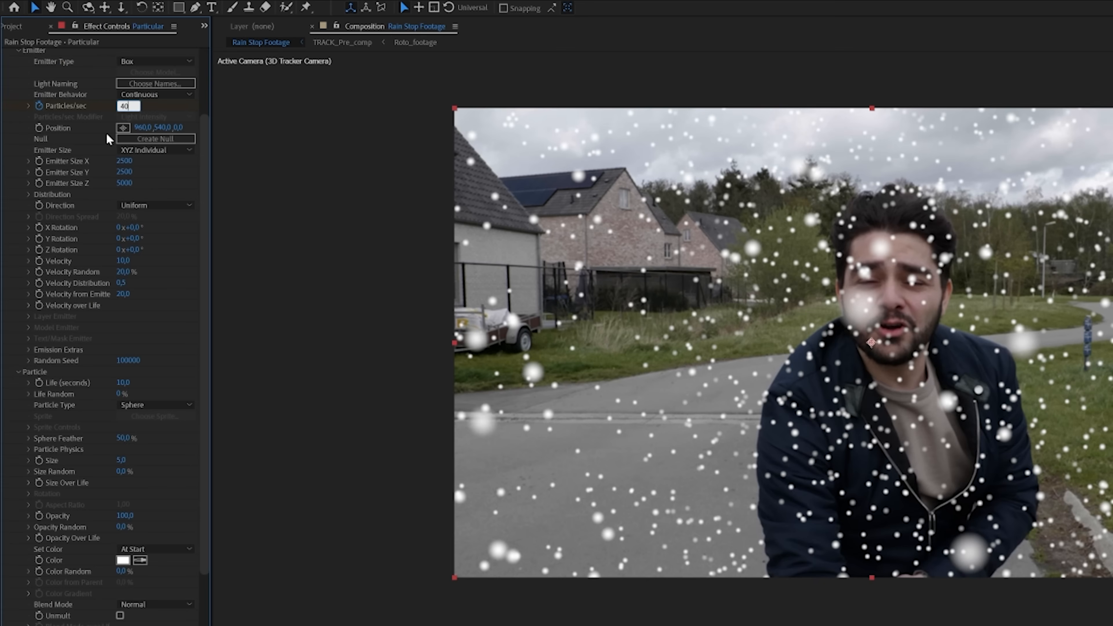
{"action": "key", "text": "Return"}
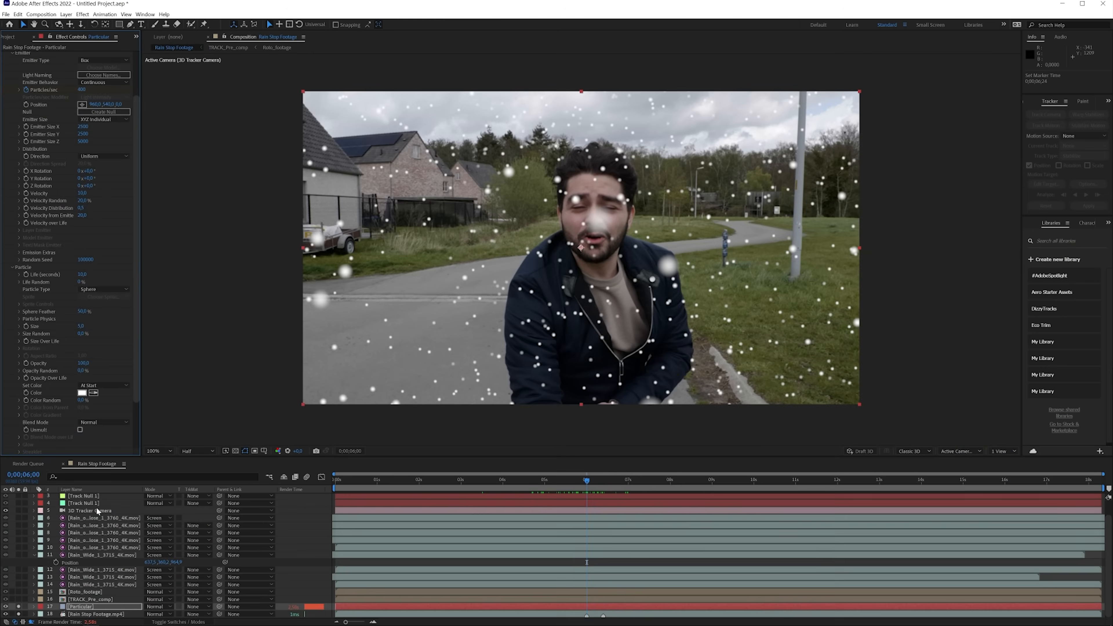
Step: Try stronger depth-of-field blur on the 3D Tracker Camera with aperture values of 300 and 500 pixels
{"action": "left_click", "coordinate": [80, 511]}
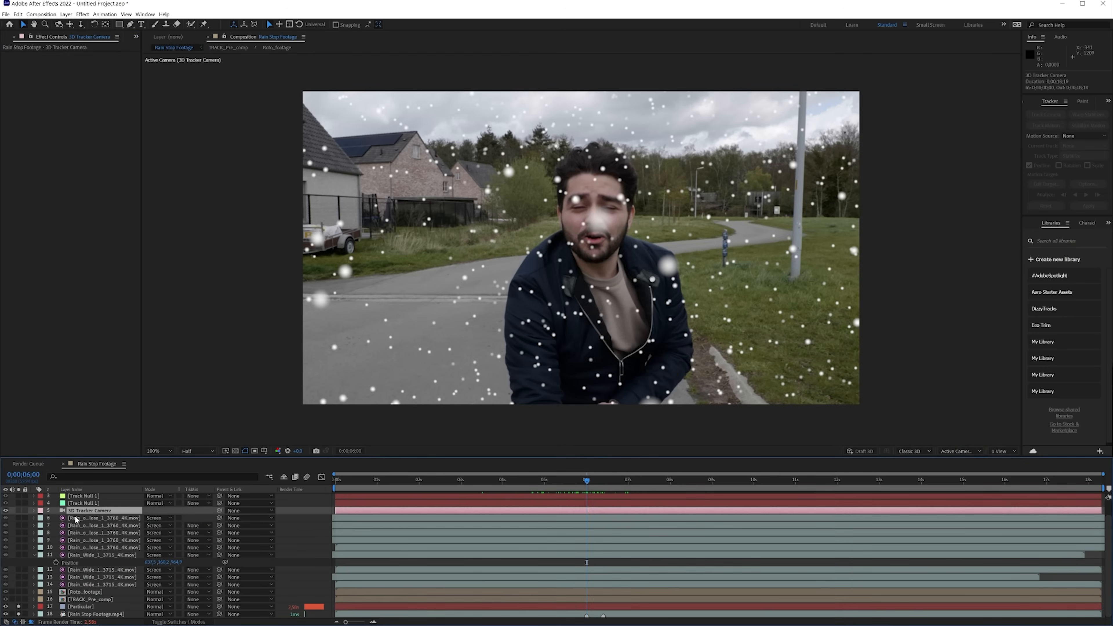
{"action": "key", "text": "a"}
{"action": "key", "text": "a"}
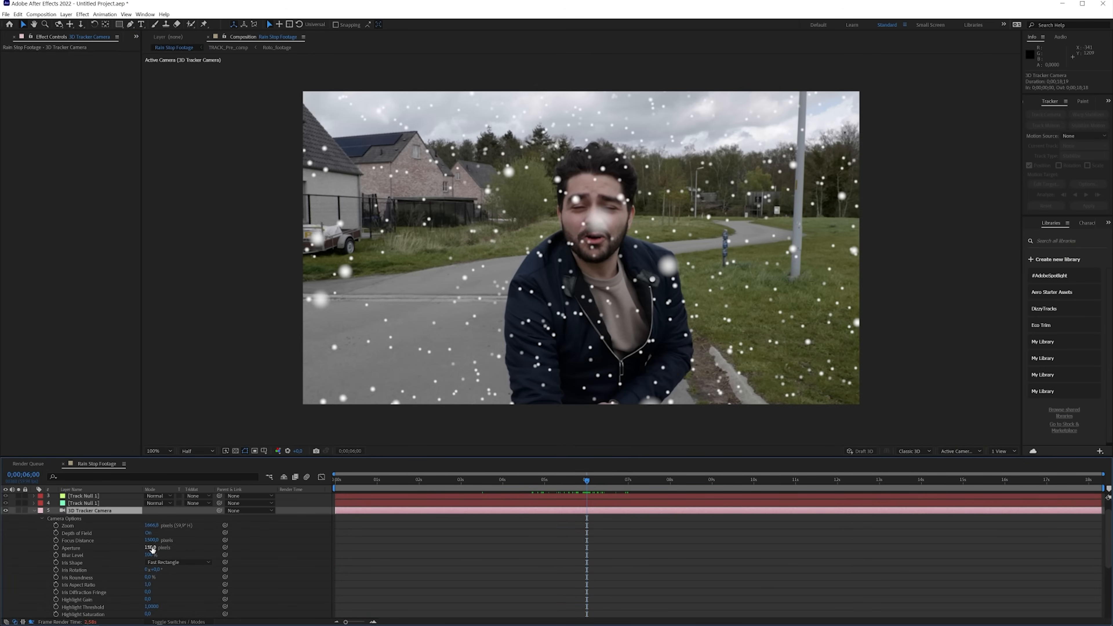
{"action": "left_click", "coordinate": [151, 547]}
{"action": "type", "text": "300"}
{"action": "key", "text": "Return"}
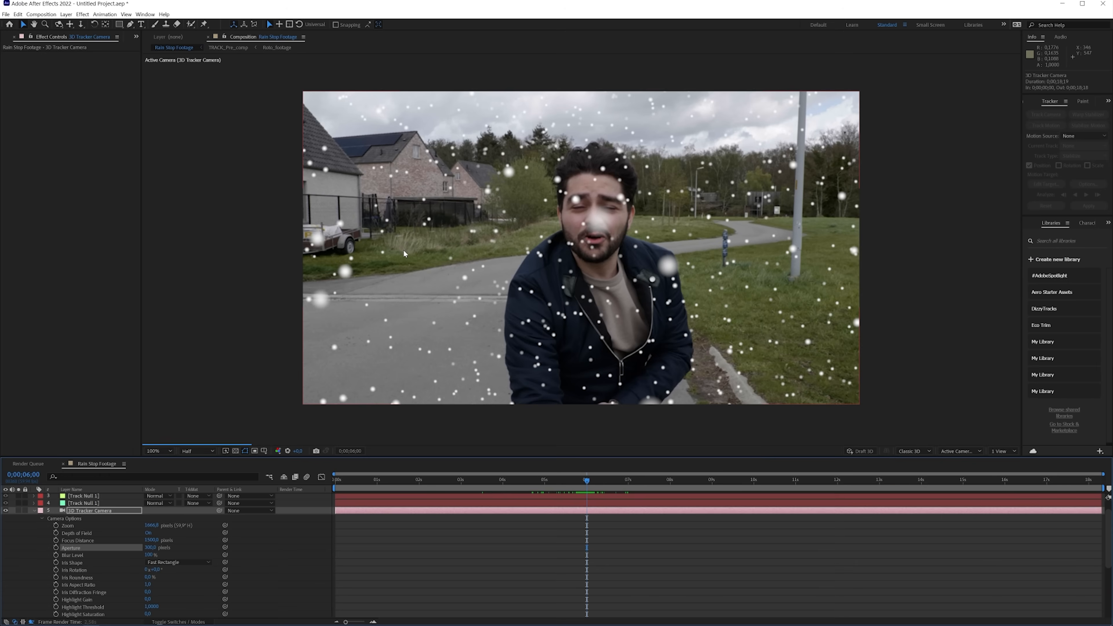
{"action": "left_click", "coordinate": [151, 547]}
{"action": "key", "text": "Return"}
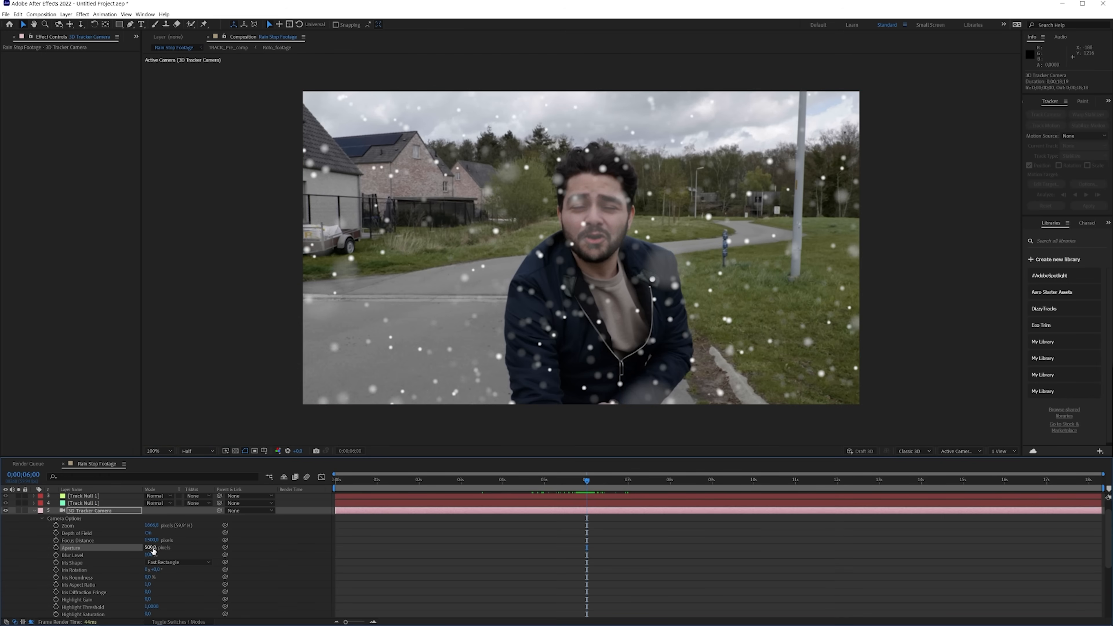
Step: Compare the 3D Tracker Camera's blur at aperture values of 0 and 250 pixels
{"action": "left_click", "coordinate": [151, 547]}
{"action": "type", "text": "0"}
{"action": "key", "text": "Return"}
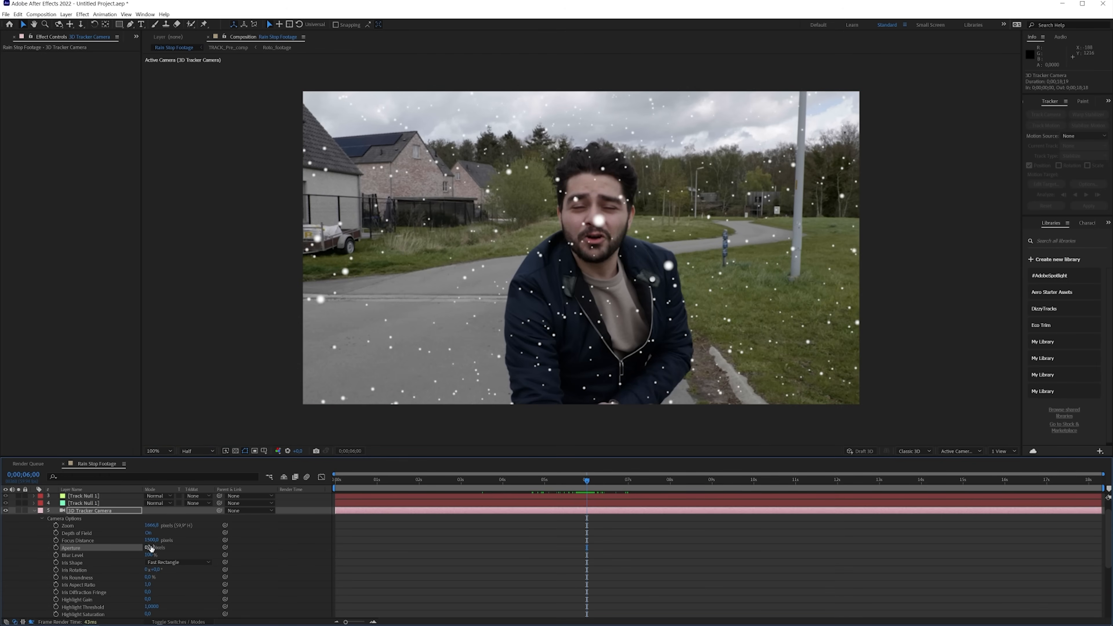
{"action": "left_click", "coordinate": [150, 548]}
{"action": "type", "text": "2500"}
{"action": "key", "text": "Return"}
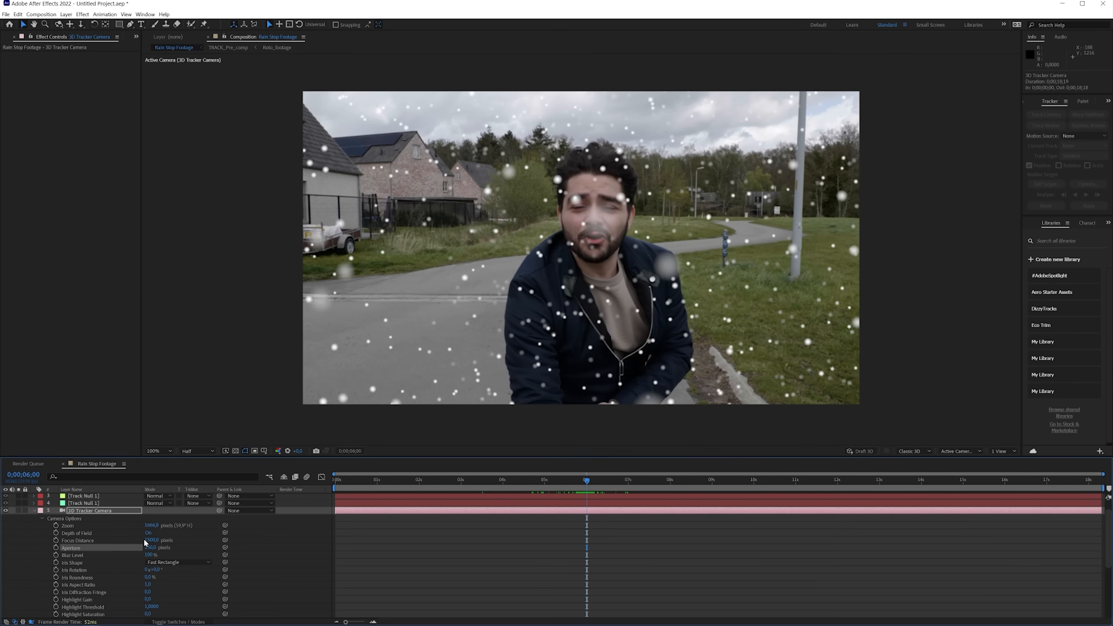
{"action": "left_click", "coordinate": [34, 511]}
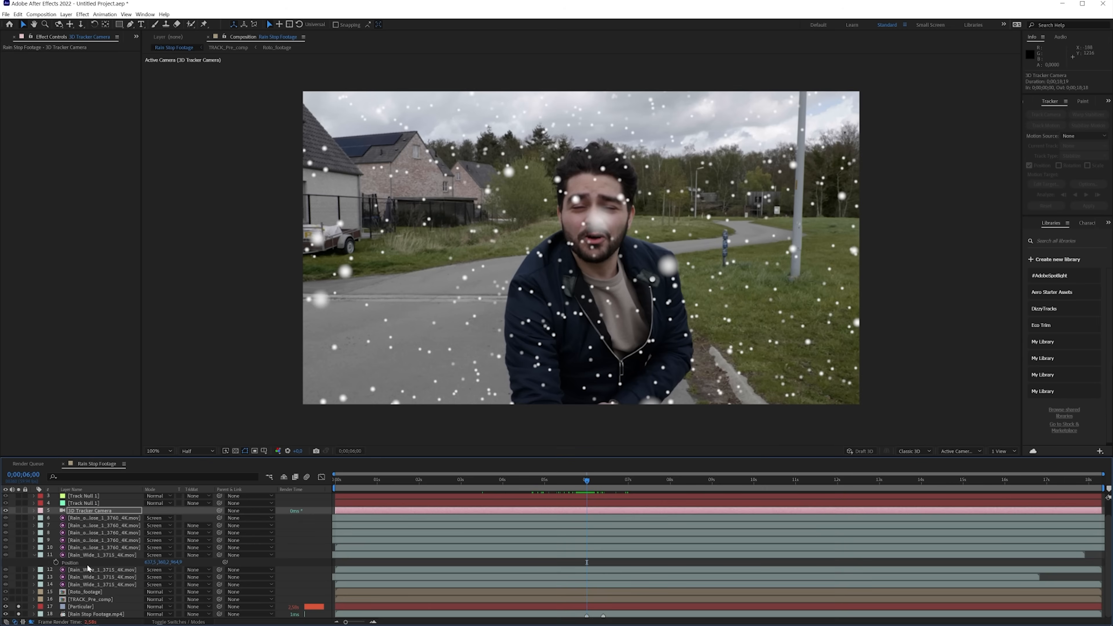
Step: Set the Particular layer's particle size to 3 and size randomness to 15%, judging it at 0;00;06;24
{"action": "left_click", "coordinate": [80, 606]}
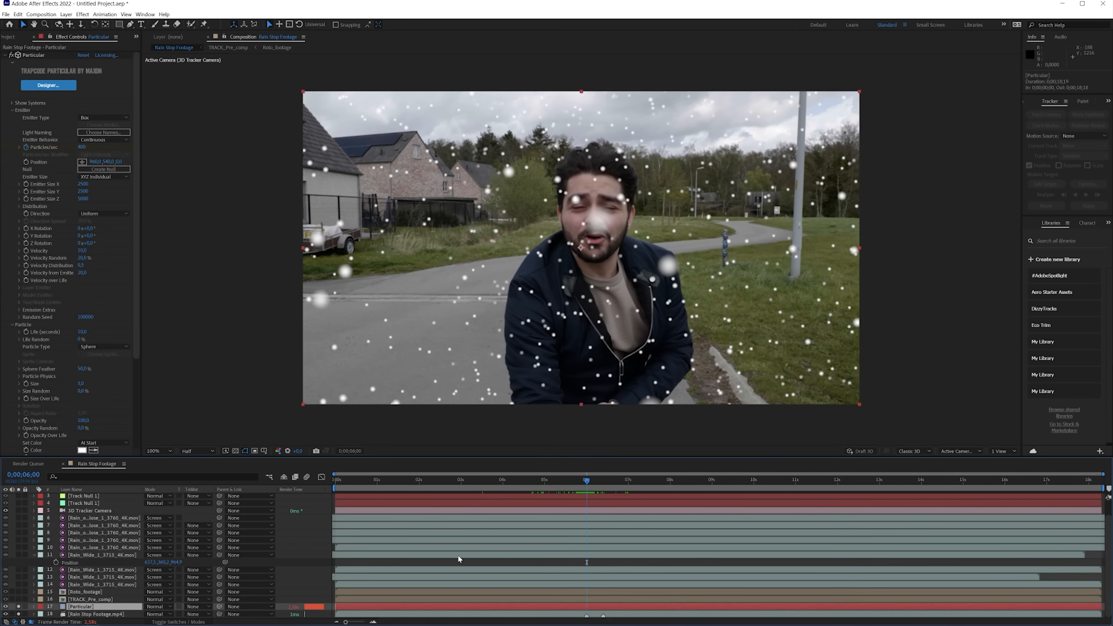
{"action": "left_click_drag", "start_coordinate": [587, 485], "coordinate": [604, 512]}
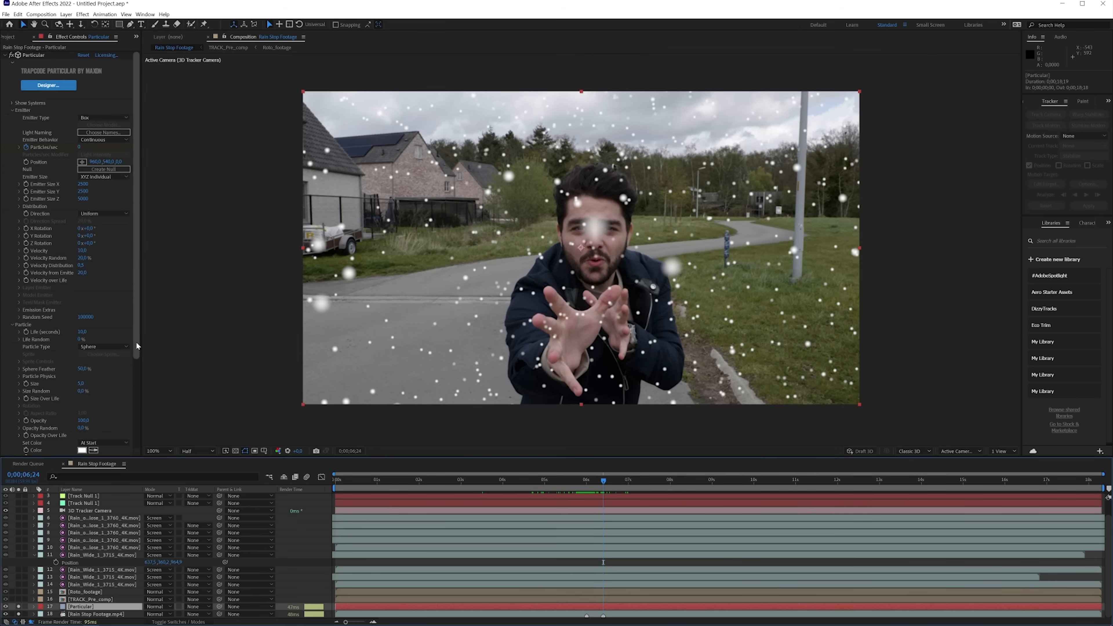
{"action": "scroll", "coordinate": [140, 374], "scroll_direction": "down", "scroll_amount": 2}
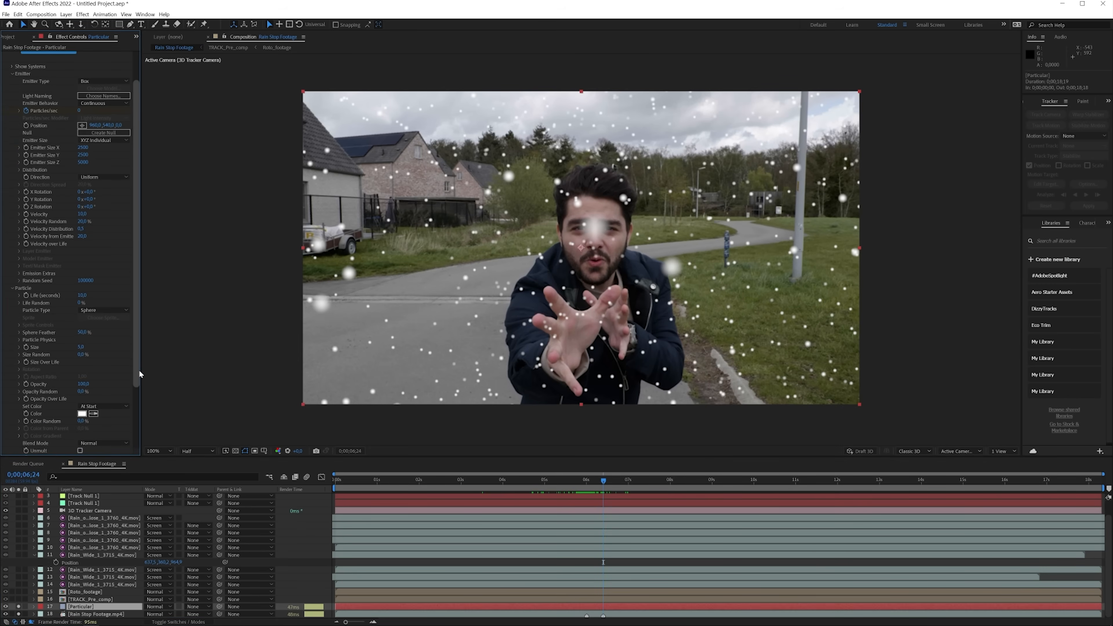
{"action": "left_click", "coordinate": [83, 347]}
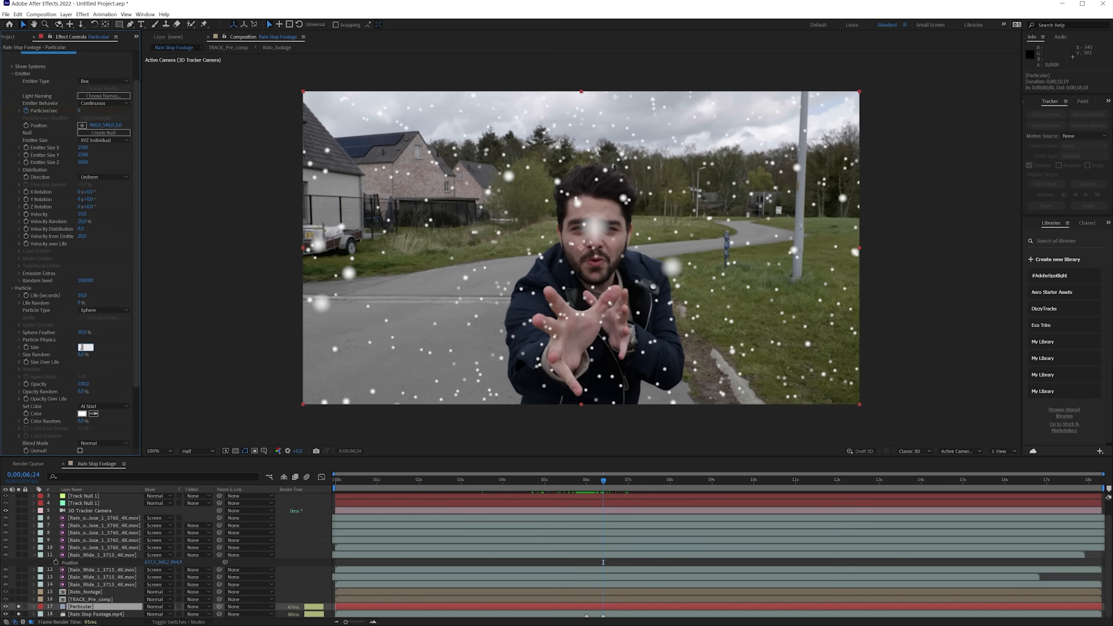
{"action": "type", "text": "3"}
{"action": "left_click", "coordinate": [80, 354]}
{"action": "type", "text": "15"}
{"action": "key", "text": "Return"}
Step: Set Particular's Turbulence Field TF Displace XYZ to 50
{"action": "scroll", "coordinate": [12, 423], "scroll_direction": "down", "scroll_amount": 4}
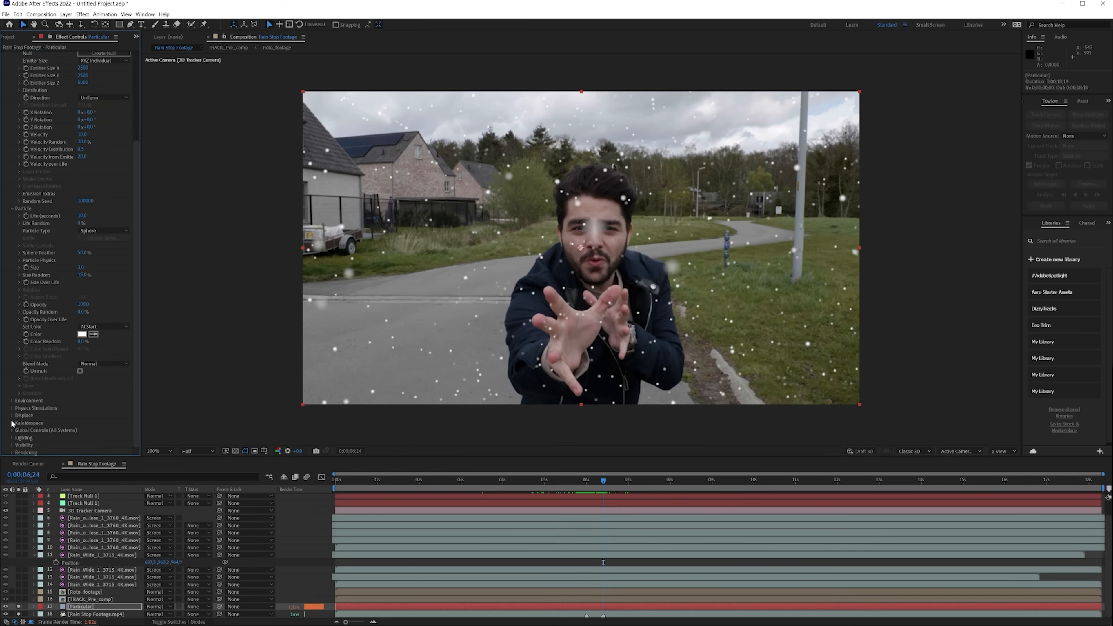
{"action": "left_click", "coordinate": [12, 416]}
{"action": "scroll", "coordinate": [11, 427], "scroll_direction": "down", "scroll_amount": 2}
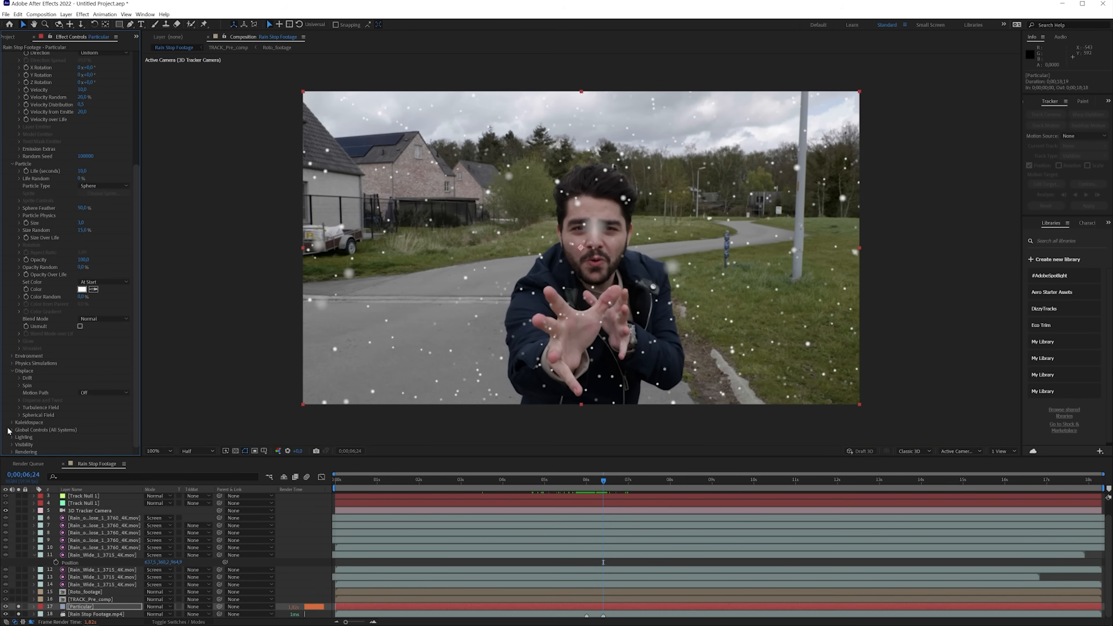
{"action": "left_click", "coordinate": [19, 407]}
{"action": "scroll", "coordinate": [81, 377], "scroll_direction": "down", "scroll_amount": 4}
{"action": "left_click", "coordinate": [80, 370]}
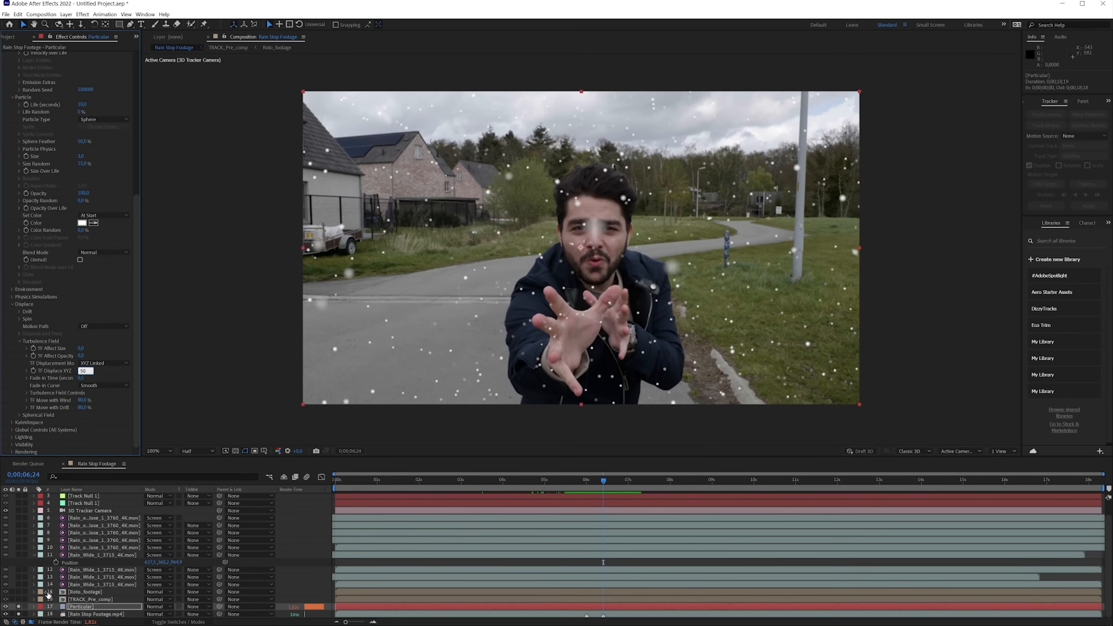
{"action": "key", "text": "Return"}
Step: Limit the work area to 0;00;05;52 through 0;00;07;13 and preview the particle motion in it
{"action": "left_click_drag", "start_coordinate": [603, 482], "coordinate": [580, 480]}
{"action": "key", "text": "b"}
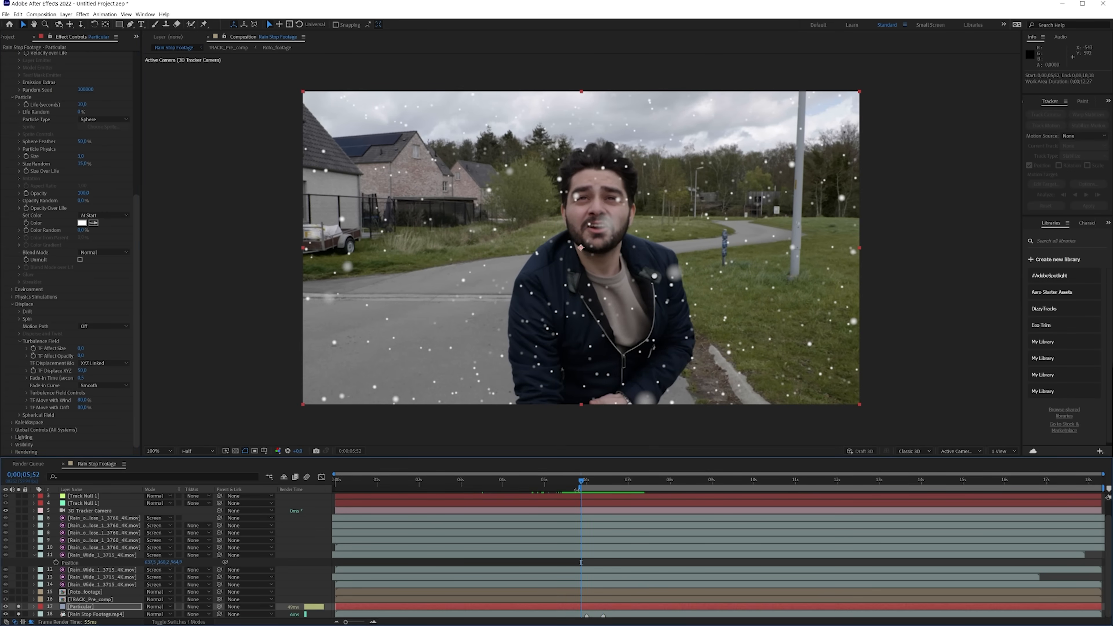
{"action": "key", "text": "space"}
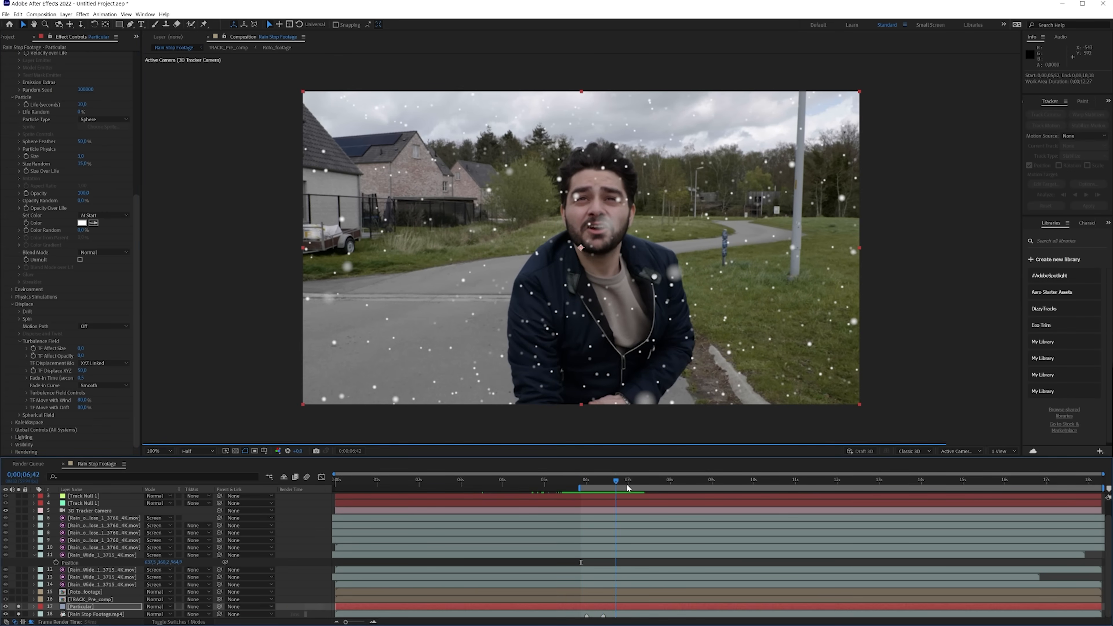
{"action": "key", "text": "space"}
{"action": "key", "text": "n"}
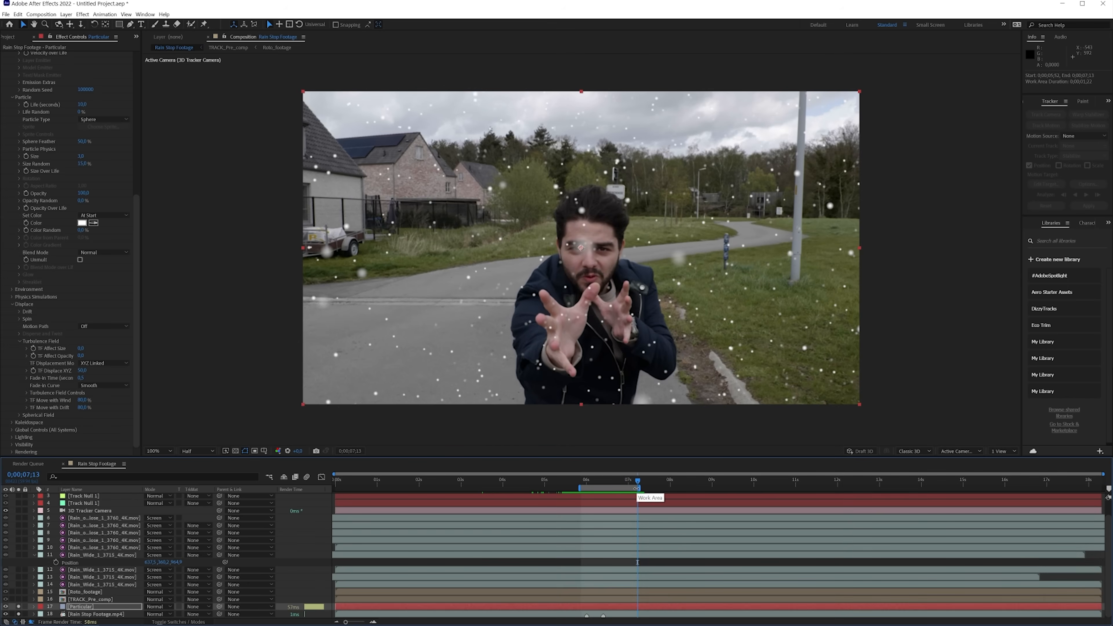
{"action": "key", "text": "space"}
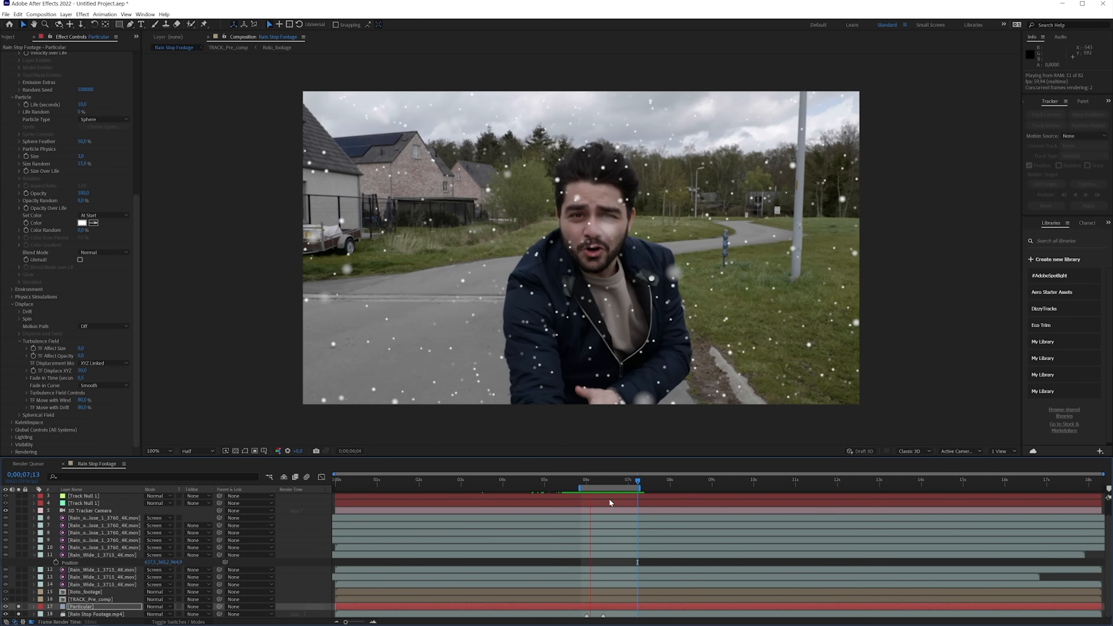
{"action": "key", "text": "space"}
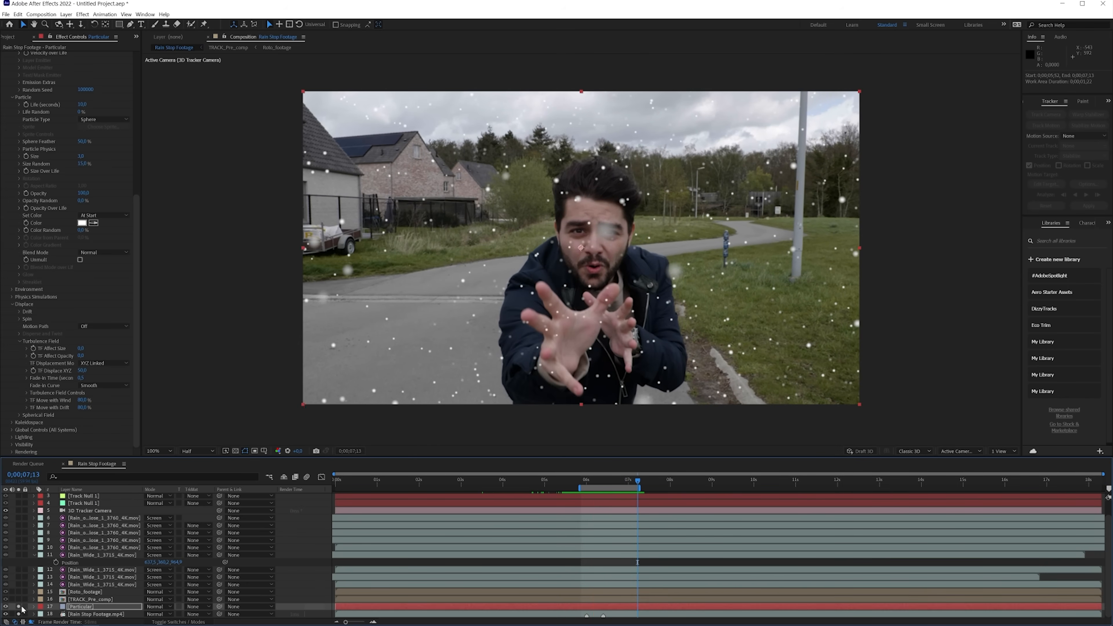
{"action": "key", "text": "space"}
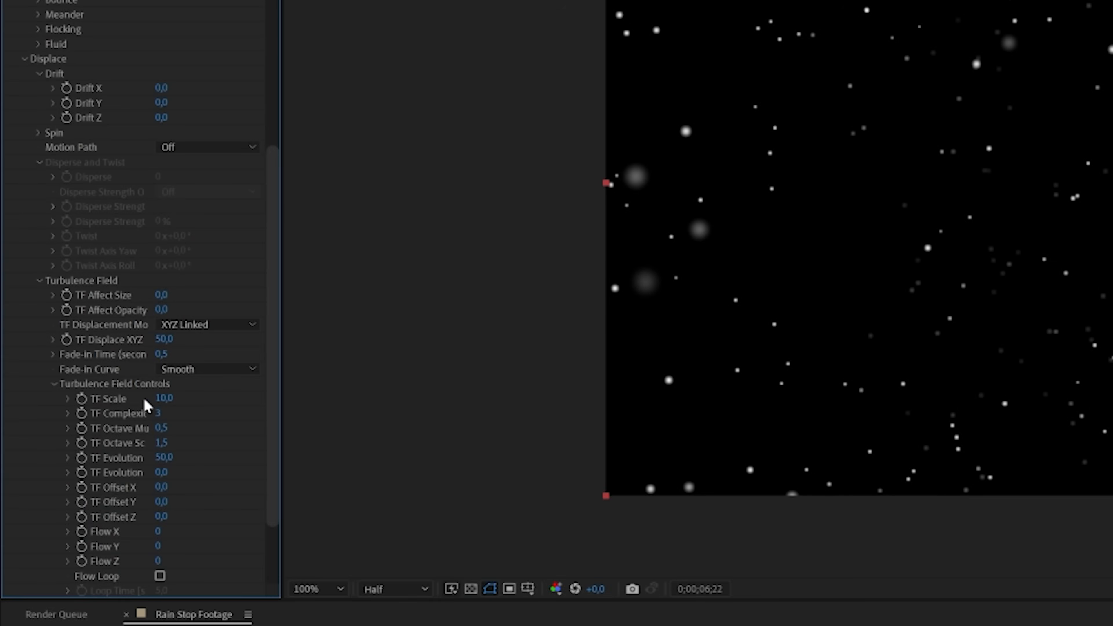
Step: Set the Turbulence Field's TF Complexity to 6 and TF Evolution Speed to 500
{"action": "left_click", "coordinate": [161, 398]}
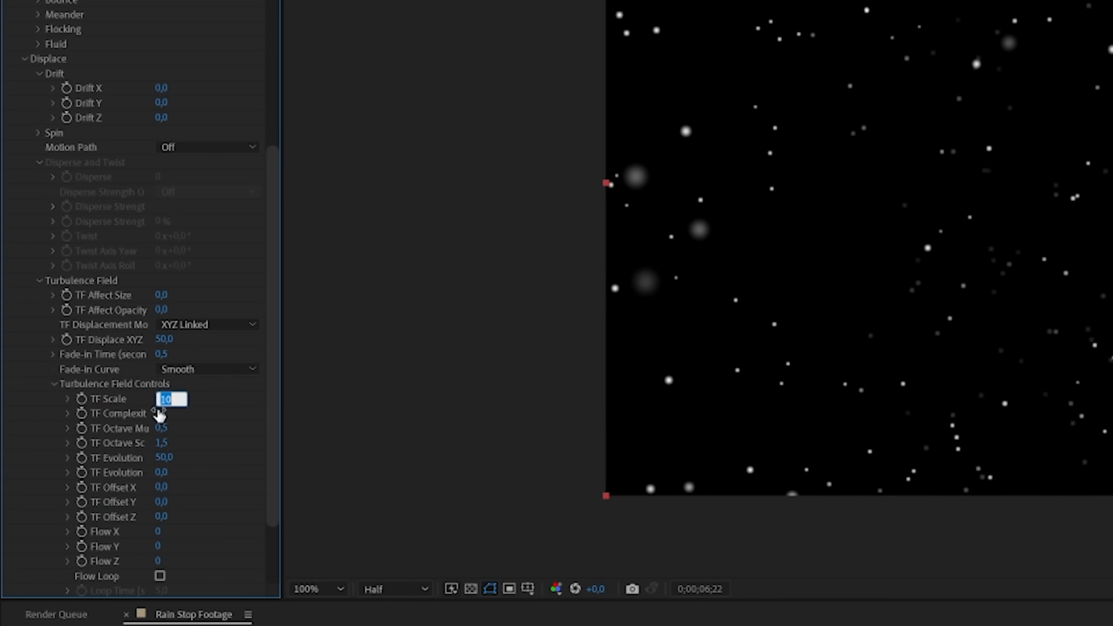
{"action": "left_click", "coordinate": [158, 414]}
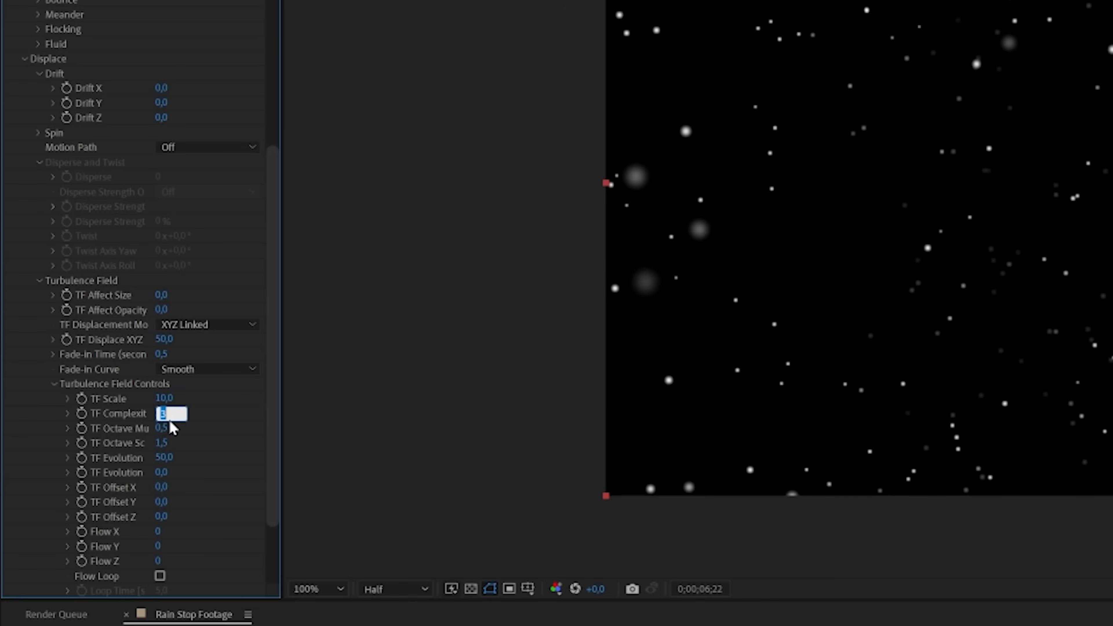
{"action": "type", "text": "6"}
{"action": "left_click", "coordinate": [163, 458]}
{"action": "type", "text": "500"}
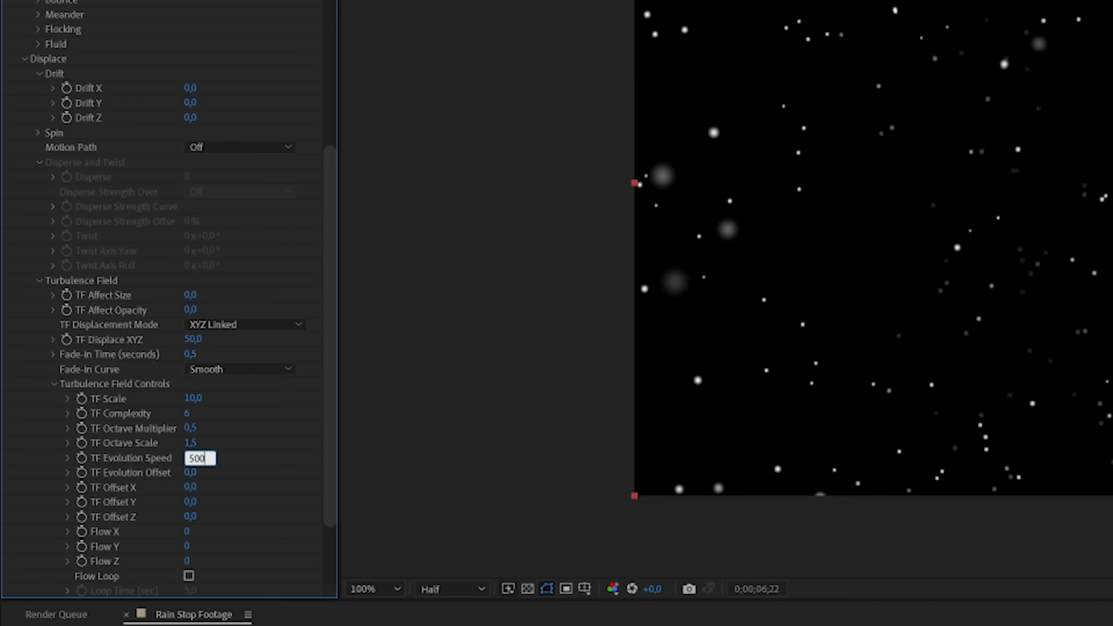
{"action": "key", "text": "Return"}
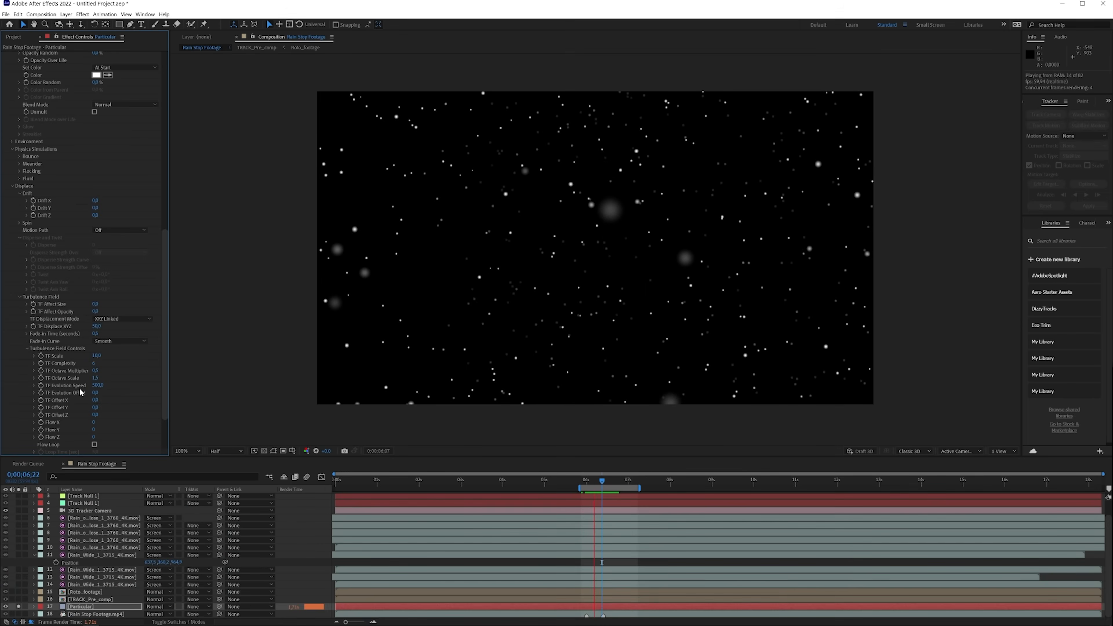
Step: Set TF Evolution Speed to 1000 and TF Displace XYZ to 5, previewing over a shortened work area
{"action": "key", "text": "n"}
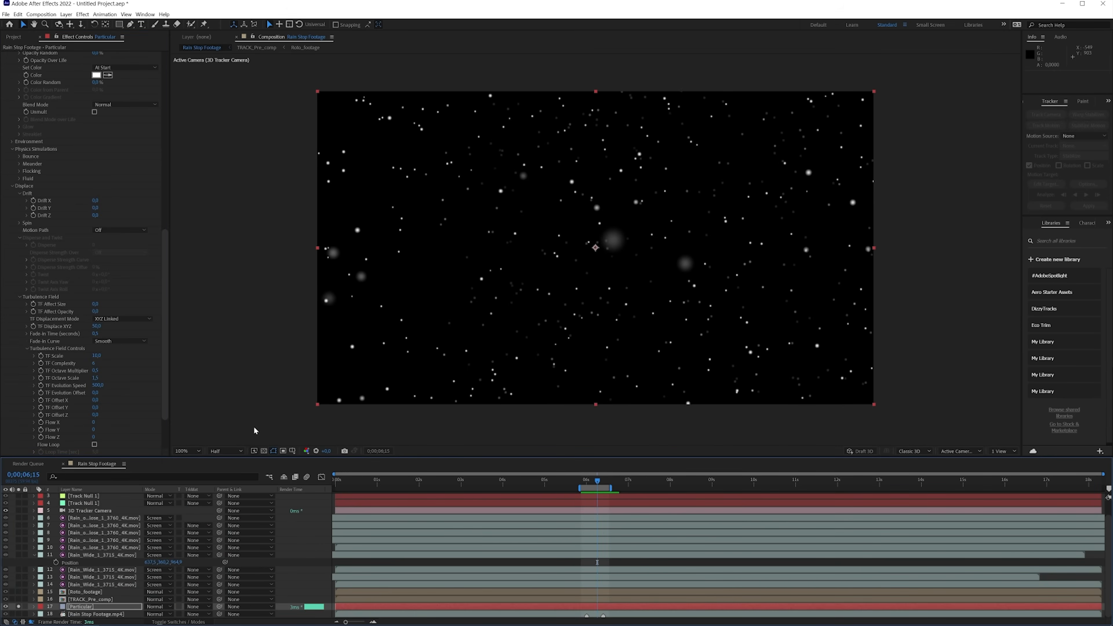
{"action": "left_click", "coordinate": [98, 386]}
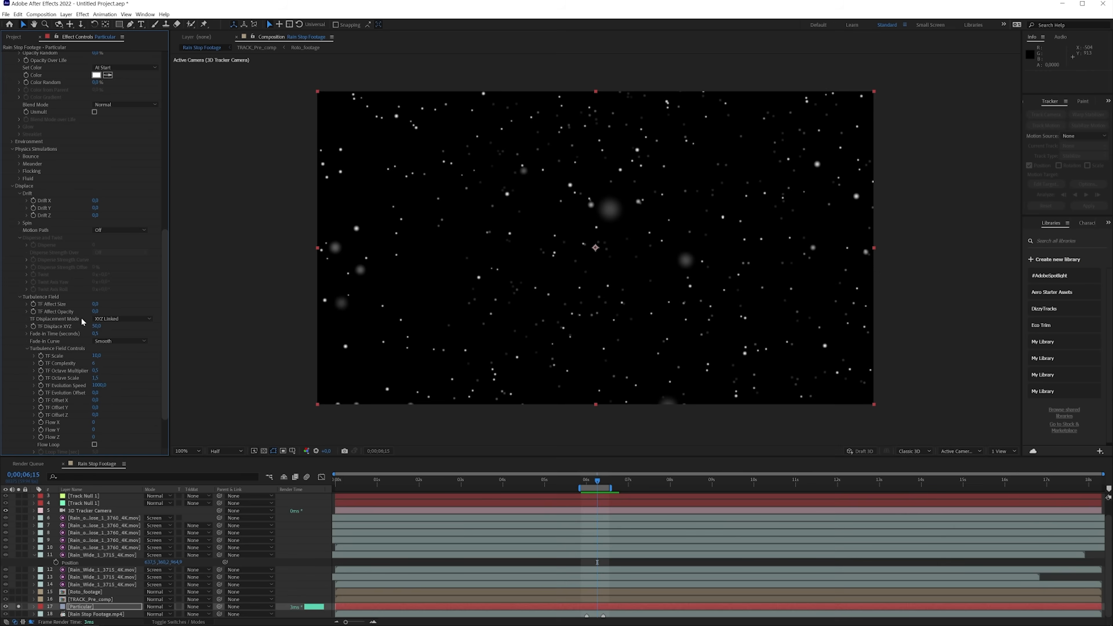
{"action": "left_click", "coordinate": [96, 327]}
{"action": "type", "text": "25"}
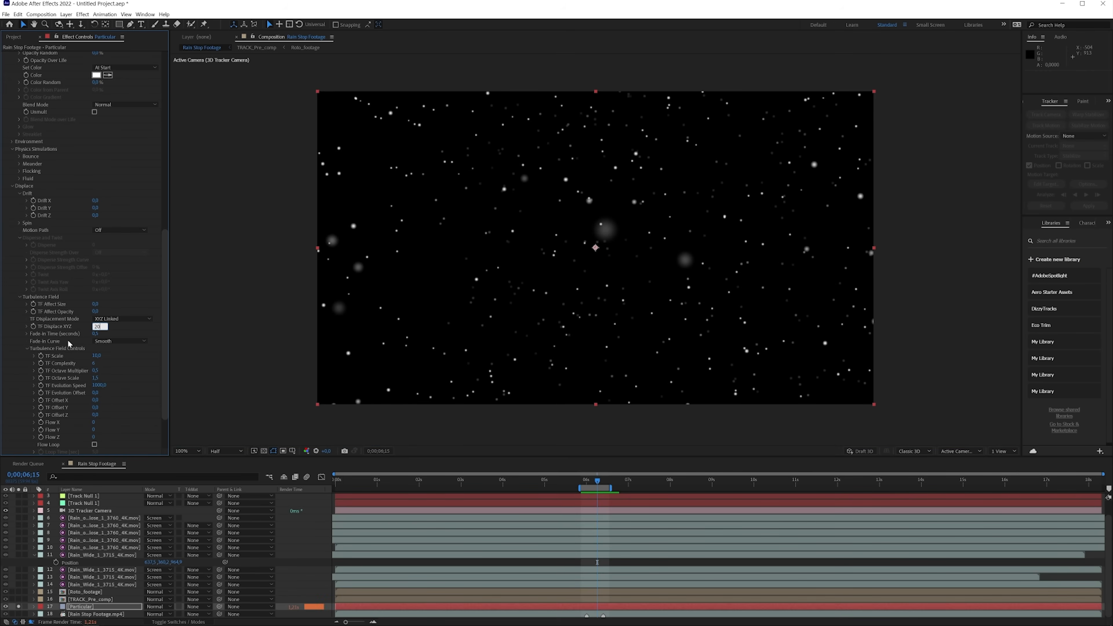
{"action": "key", "text": "BackSpace"}
{"action": "key", "text": "BackSpace"}
{"action": "type", "text": "5"}
{"action": "key", "text": "Return"}
{"action": "key", "text": "space"}
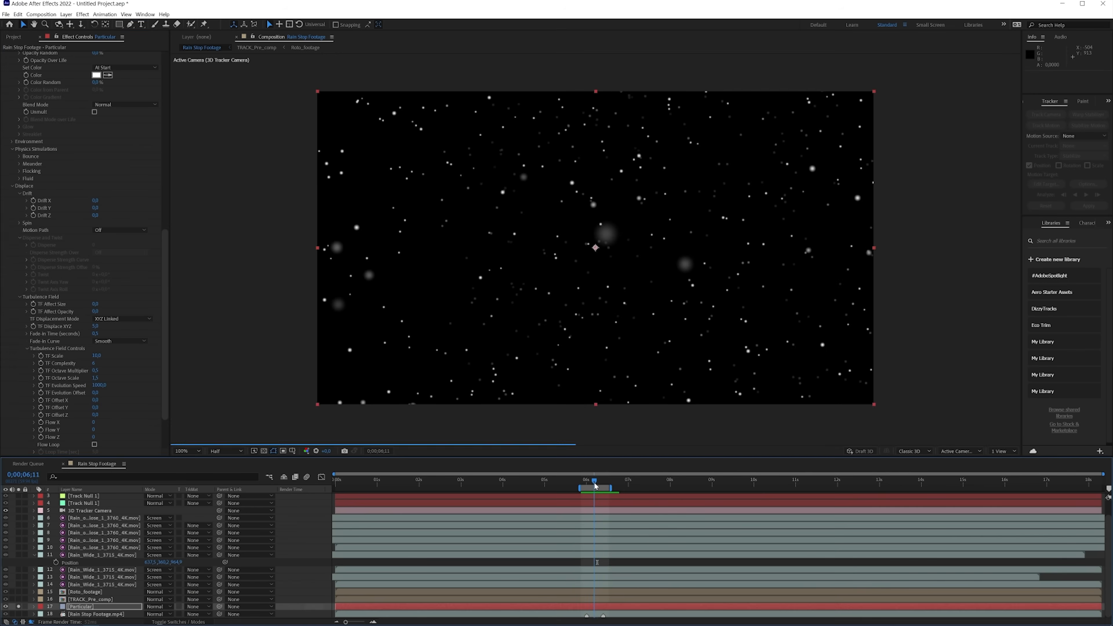
{"action": "key", "text": "space"}
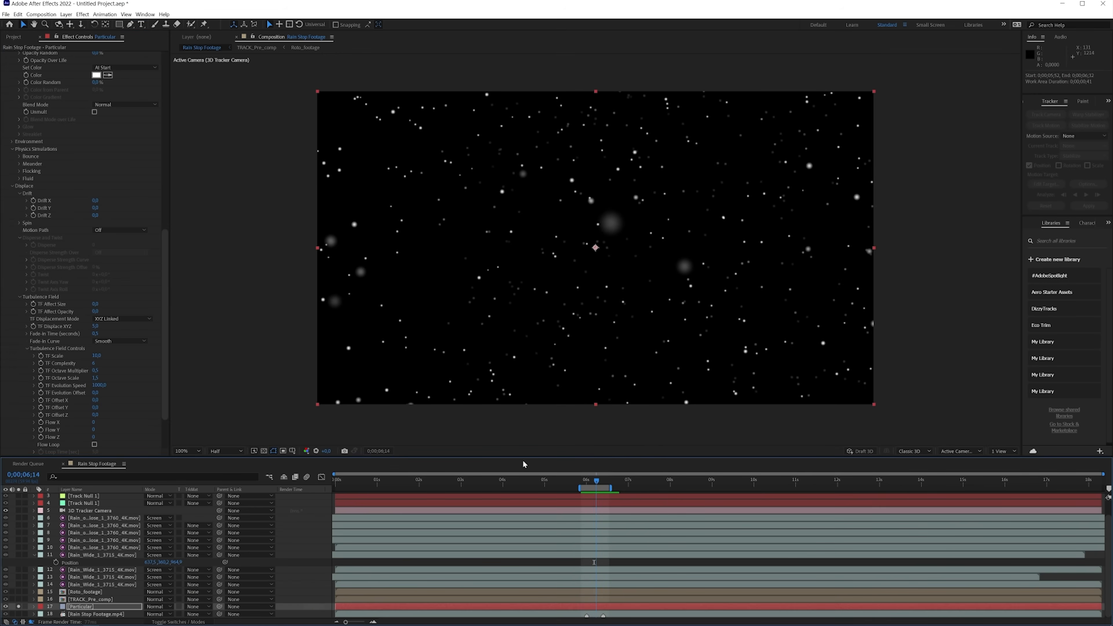
Step: Change Particular's particle type to Sprite
{"action": "left_click_drag", "start_coordinate": [165, 351], "coordinate": [164, 172]}
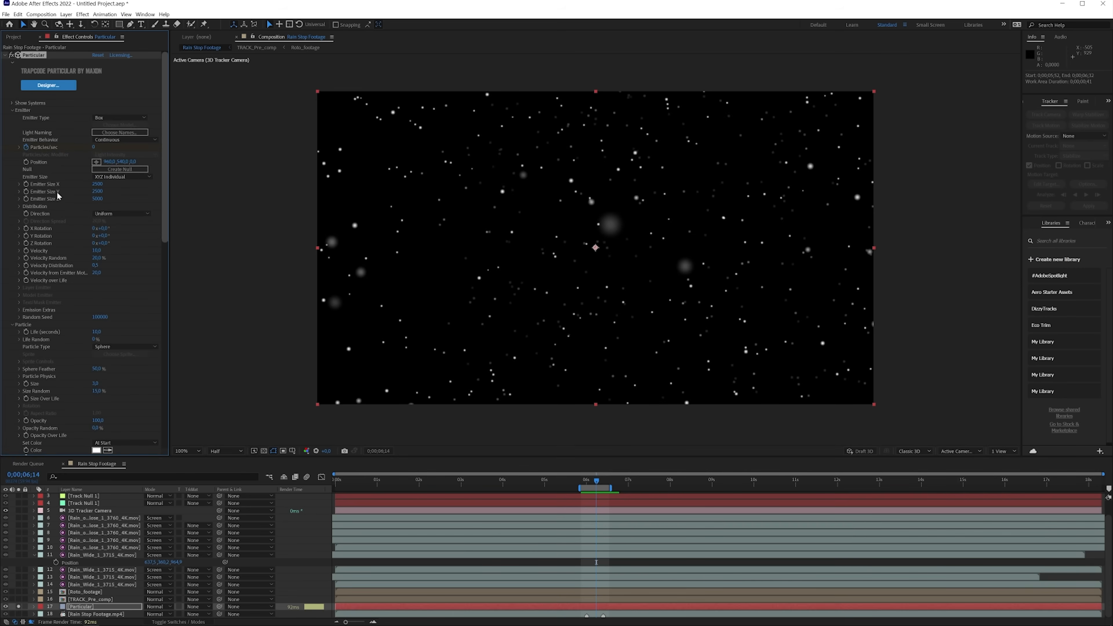
{"action": "left_click", "coordinate": [11, 111]}
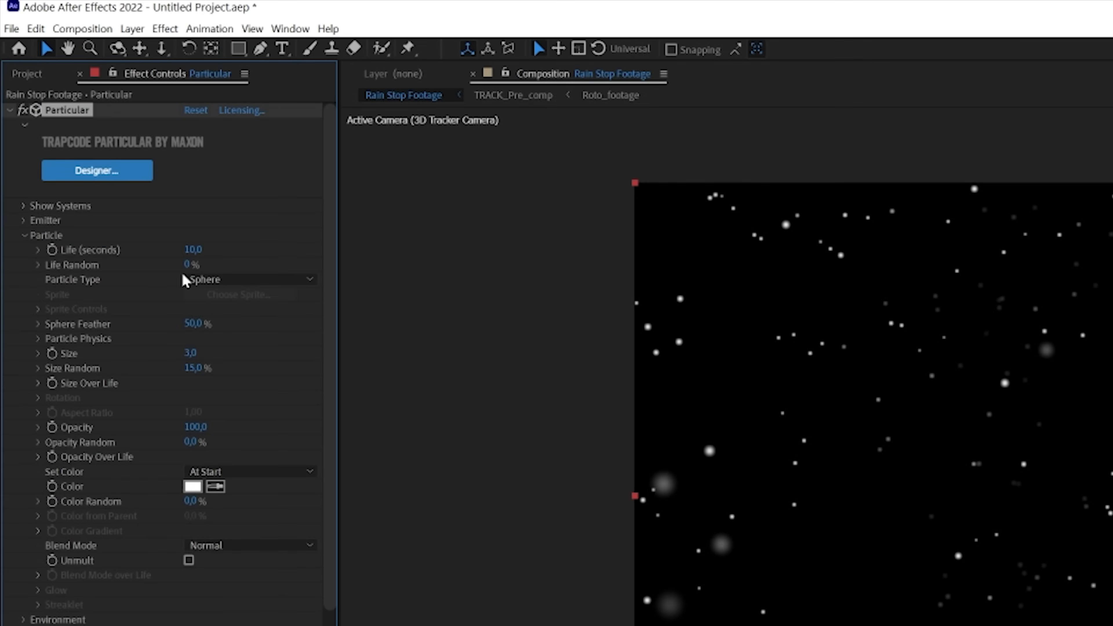
{"action": "left_click", "coordinate": [254, 281]}
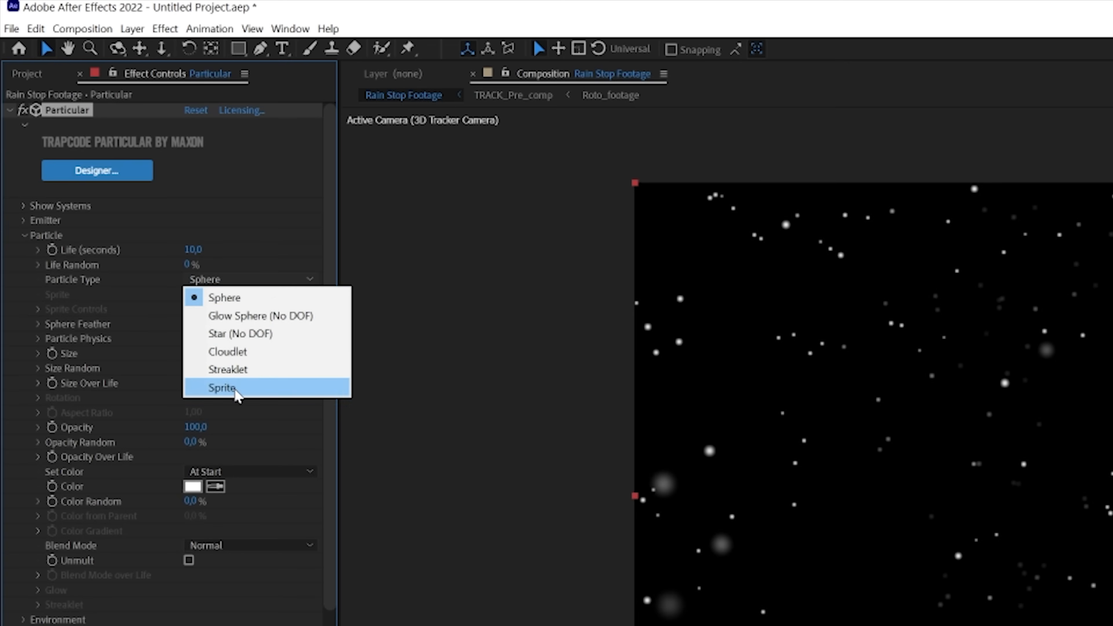
{"action": "left_click", "coordinate": [236, 395]}
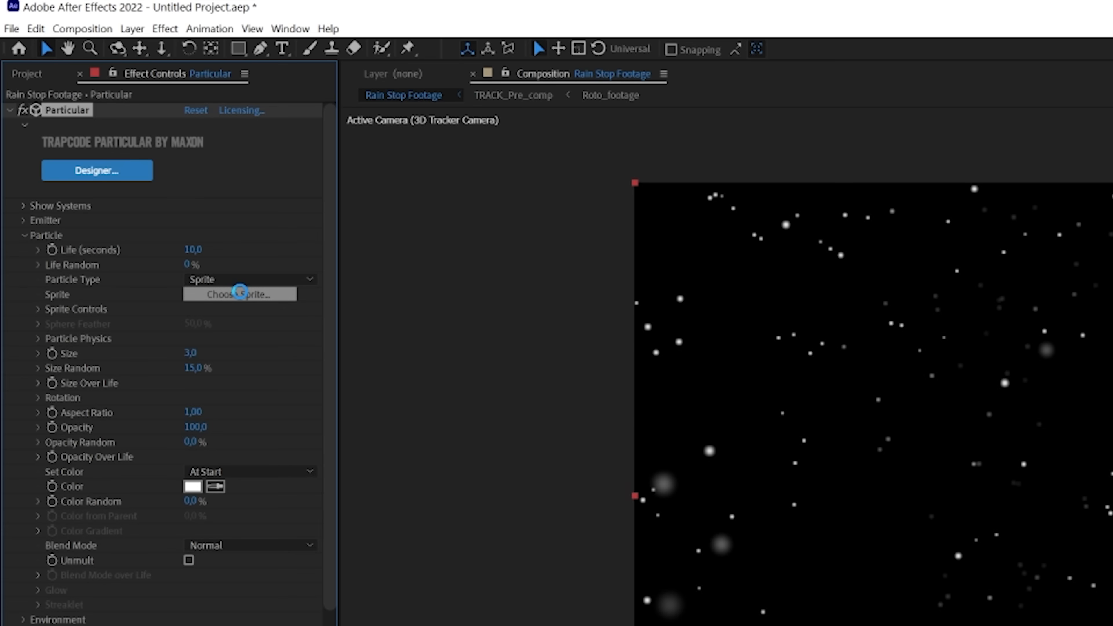
Step: Choose the Water Drop sprite as the image for Particular's particles
{"action": "left_click", "coordinate": [240, 292]}
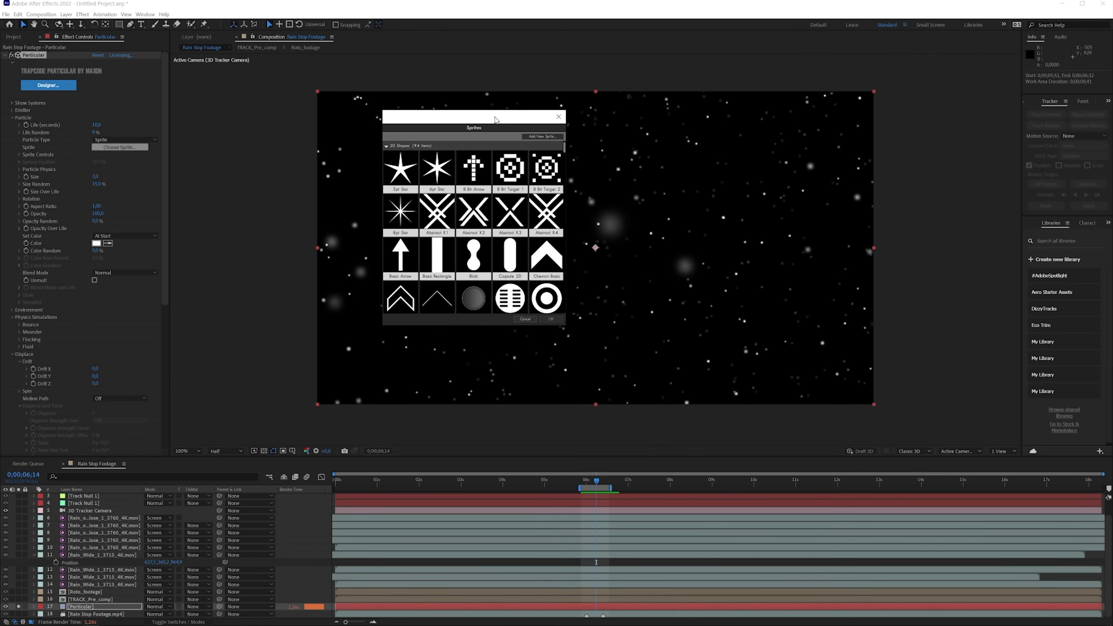
{"action": "left_click_drag", "start_coordinate": [564, 151], "coordinate": [555, 319]}
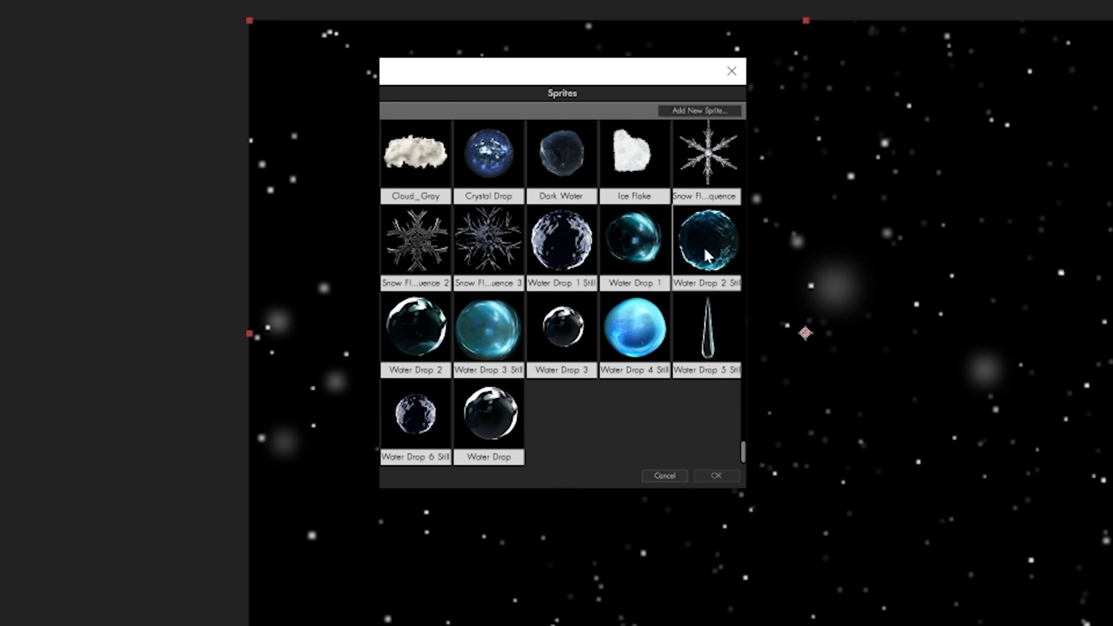
{"action": "left_click", "coordinate": [499, 424]}
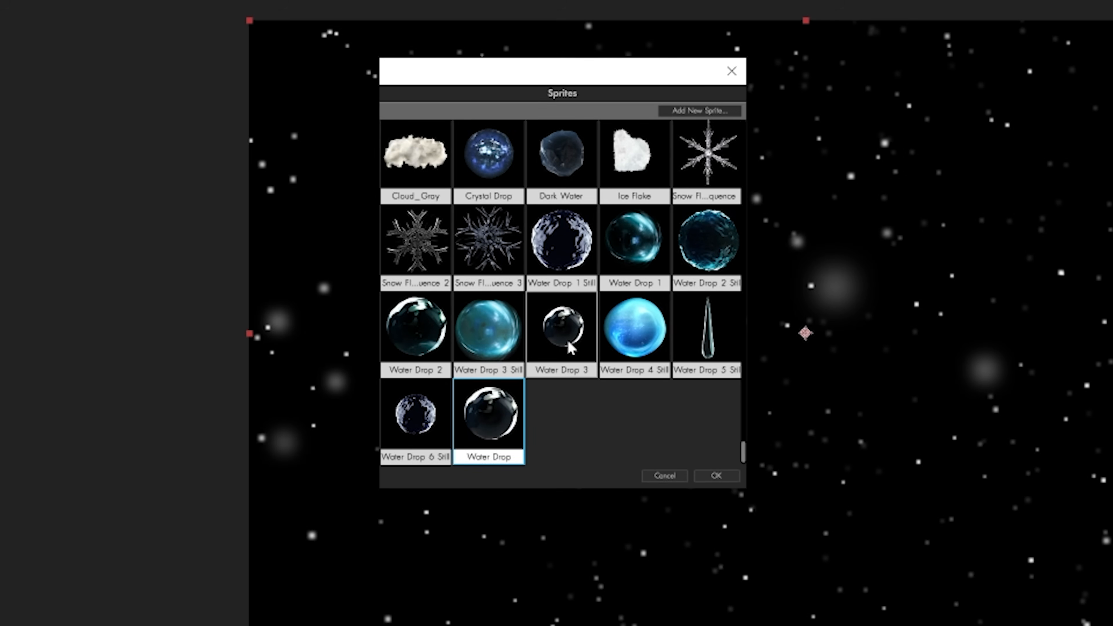
{"action": "left_click", "coordinate": [715, 479]}
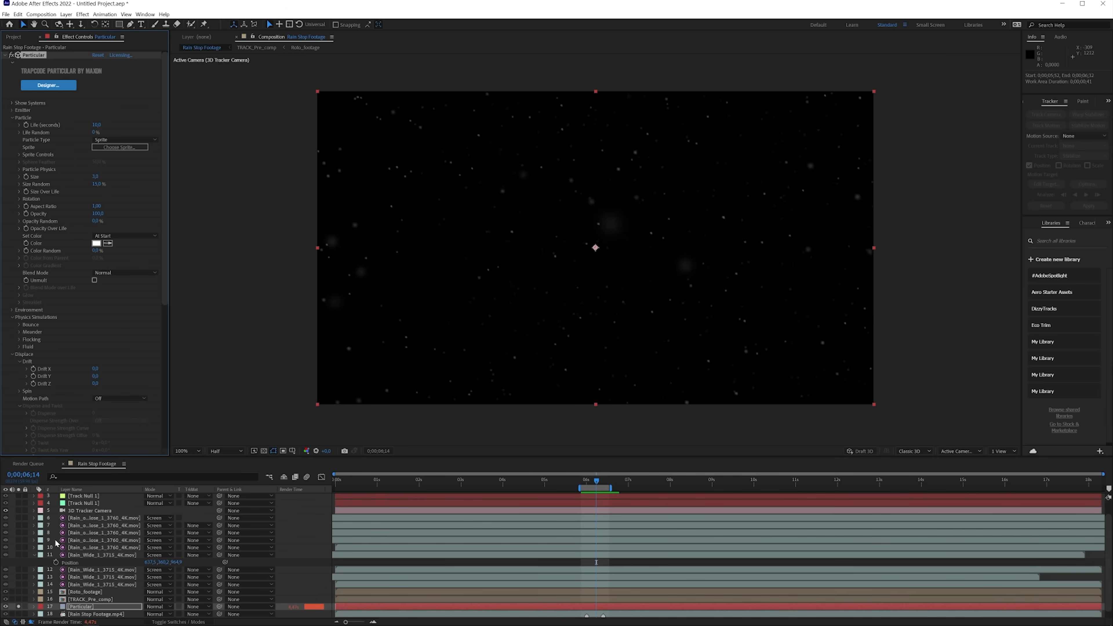
Step: Solo the Rain Stop Footage.mp4 layer together with the particles and set Particular's particle Size to 10
{"action": "left_click", "coordinate": [18, 614]}
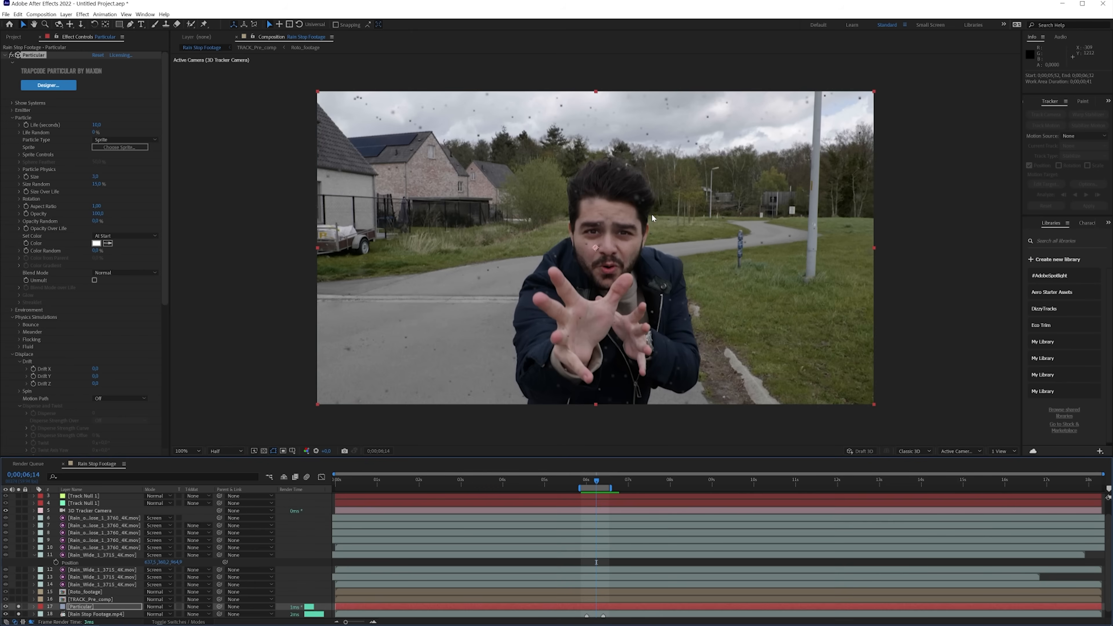
{"action": "scroll", "coordinate": [639, 225], "scroll_direction": "up", "scroll_amount": 4}
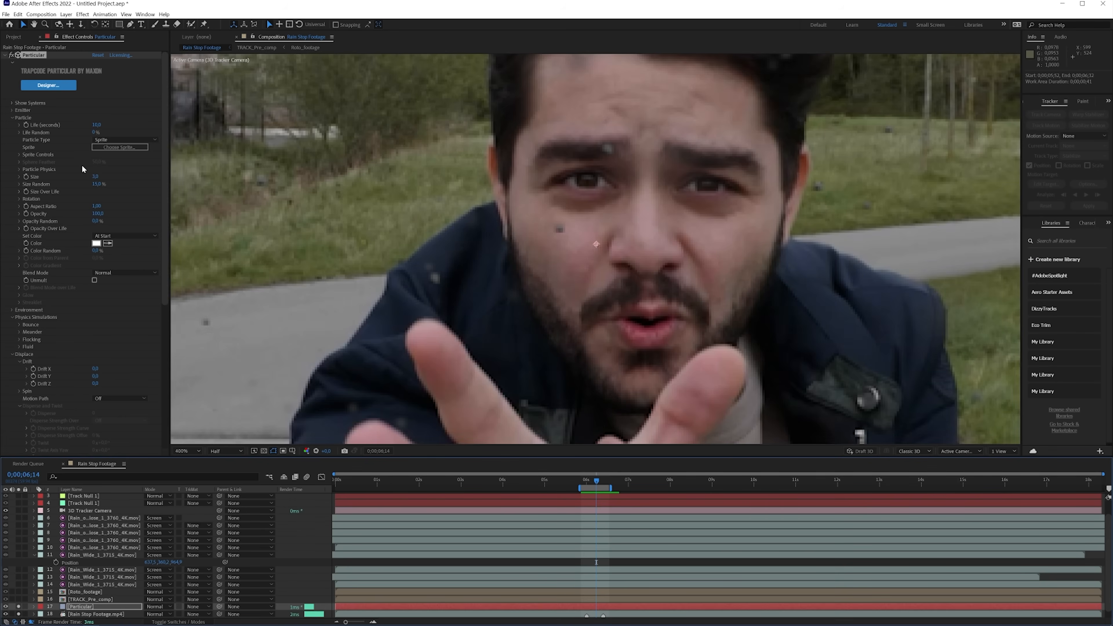
{"action": "left_click", "coordinate": [95, 176]}
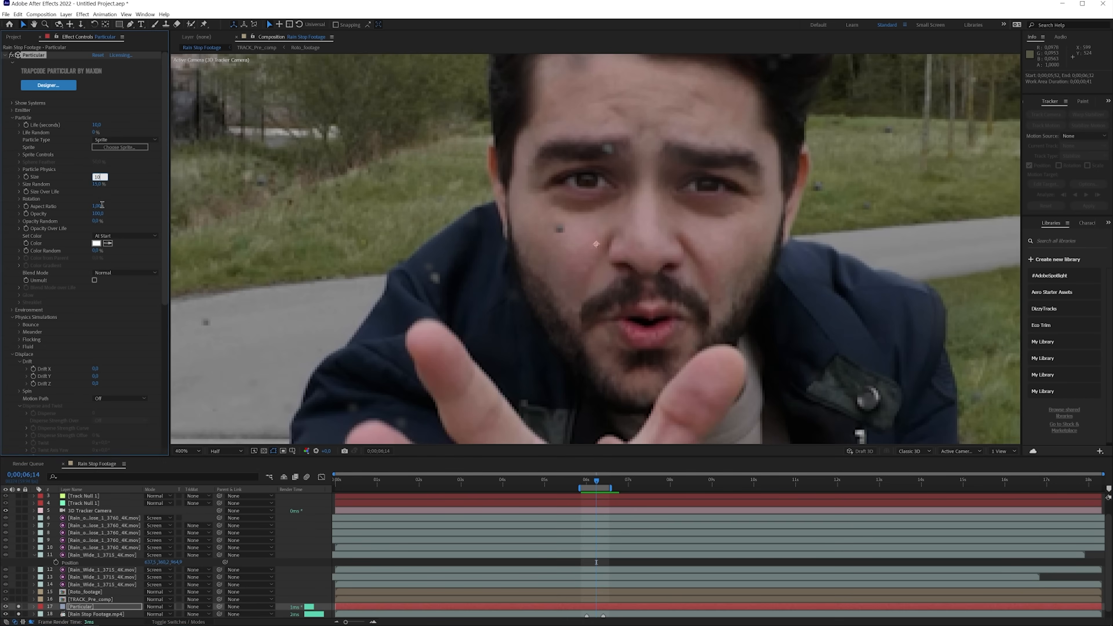
{"action": "key", "text": "Return"}
{"action": "key", "text": "slash"}
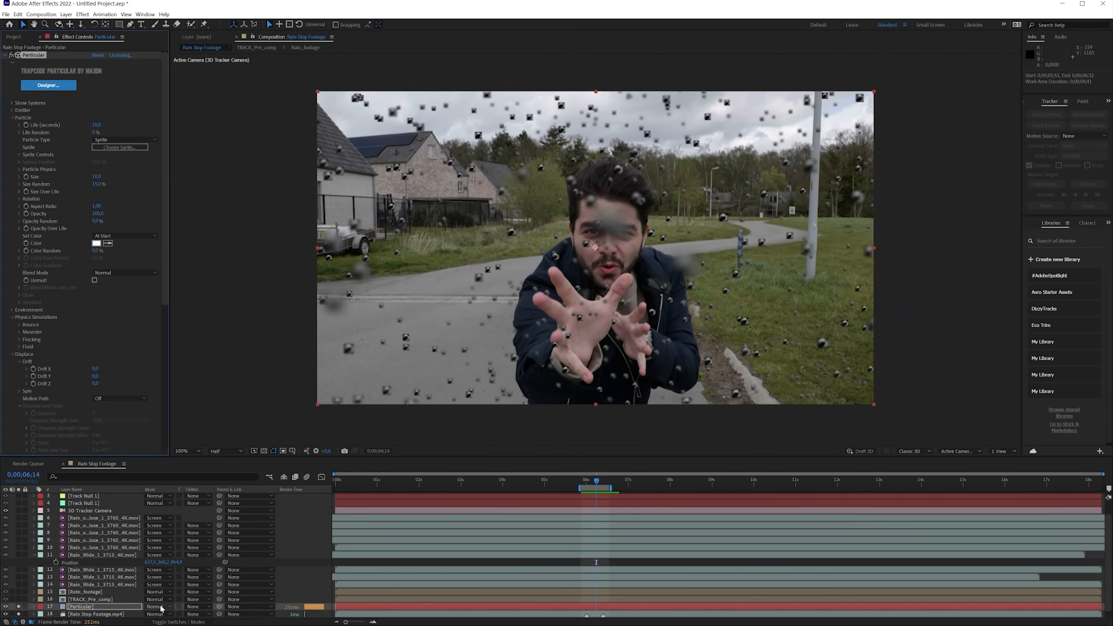
Step: Set Particular's particle Blend Mode to Add and the Particular layer's blending mode to Screen
{"action": "left_click", "coordinate": [123, 272]}
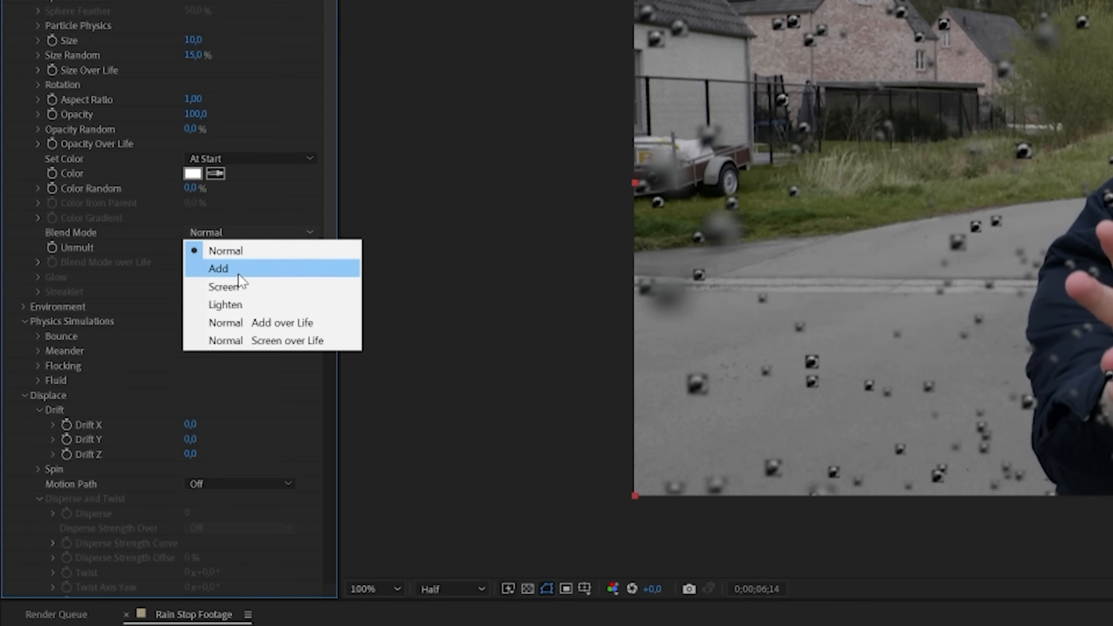
{"action": "left_click", "coordinate": [121, 296]}
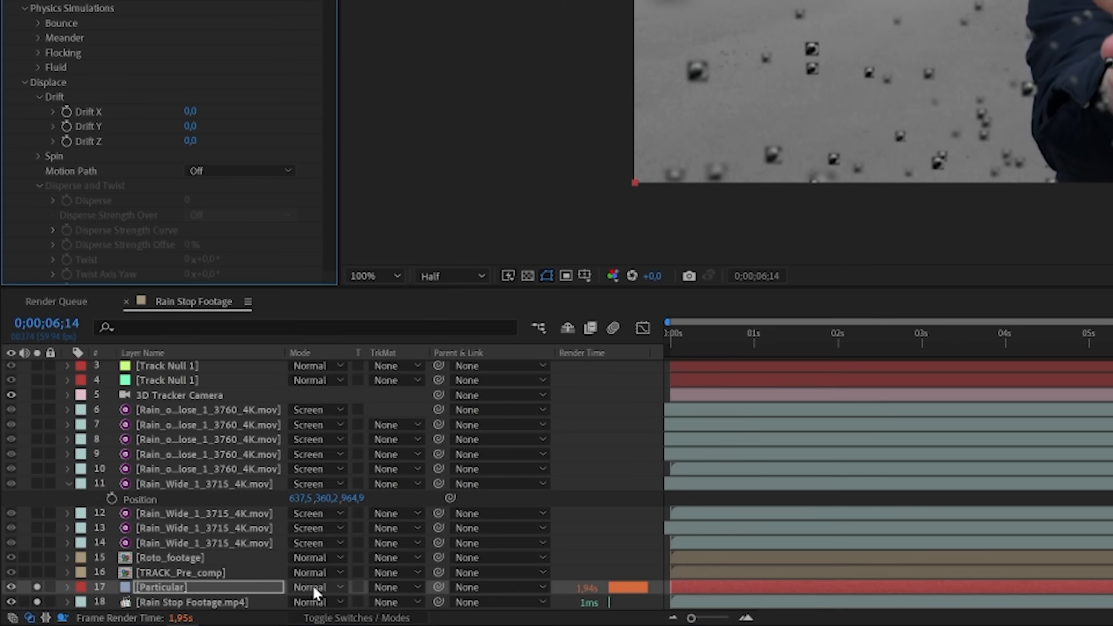
{"action": "left_click", "coordinate": [289, 232]}
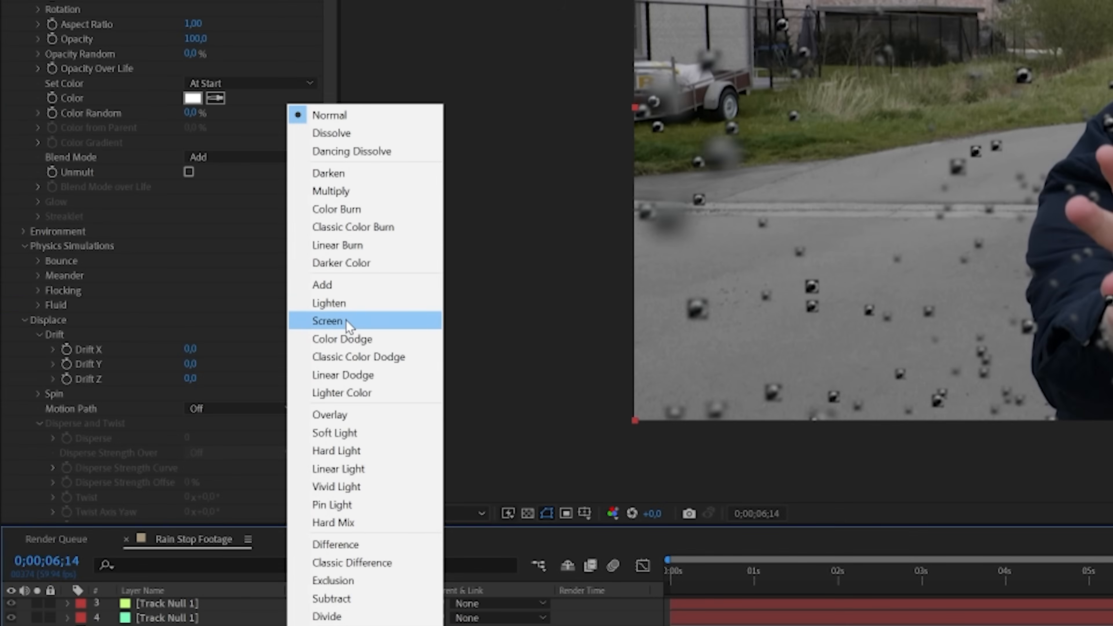
{"action": "left_click", "coordinate": [346, 320]}
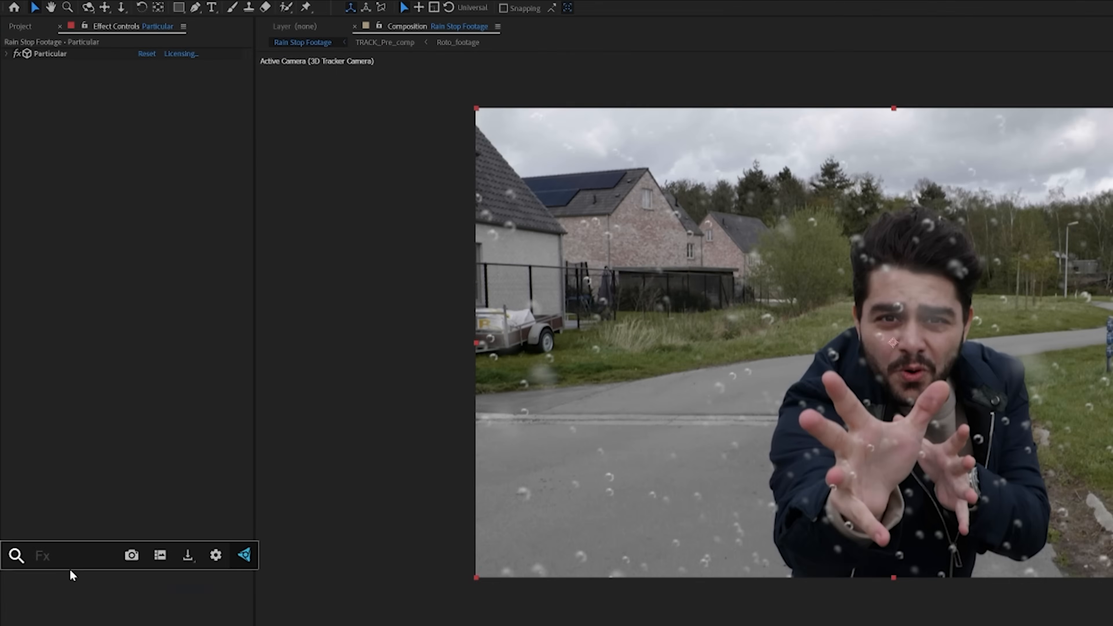
Step: Apply Turbulent Displace to the Particular layer and set its Size to 25
{"action": "type", "text": "turb"}
{"action": "key", "text": "Return"}
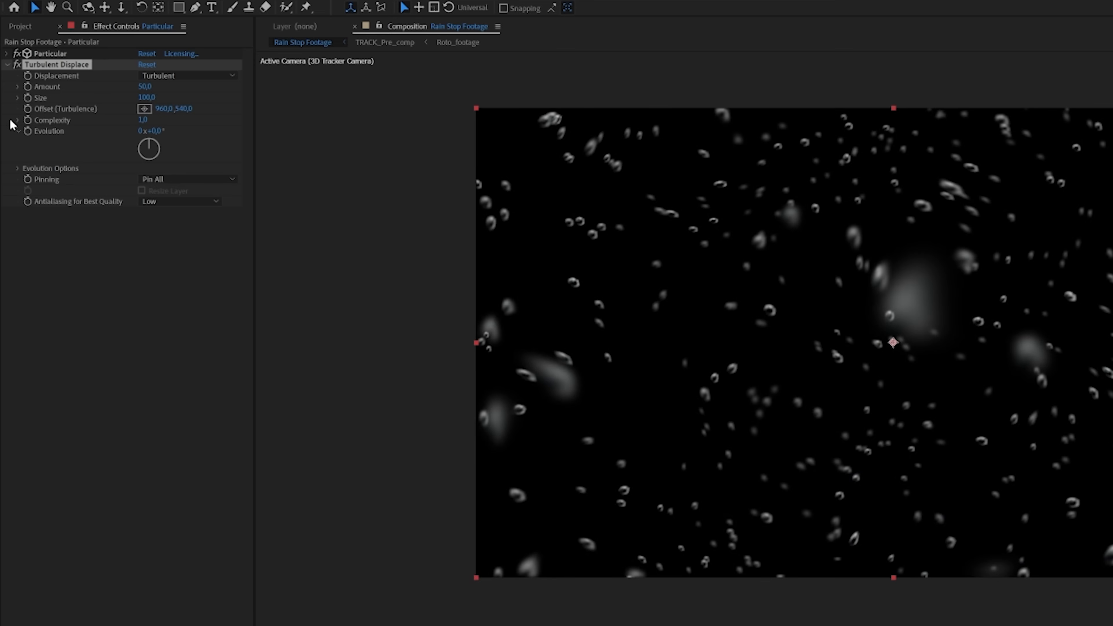
{"action": "left_click", "coordinate": [143, 97]}
{"action": "type", "text": "2"}
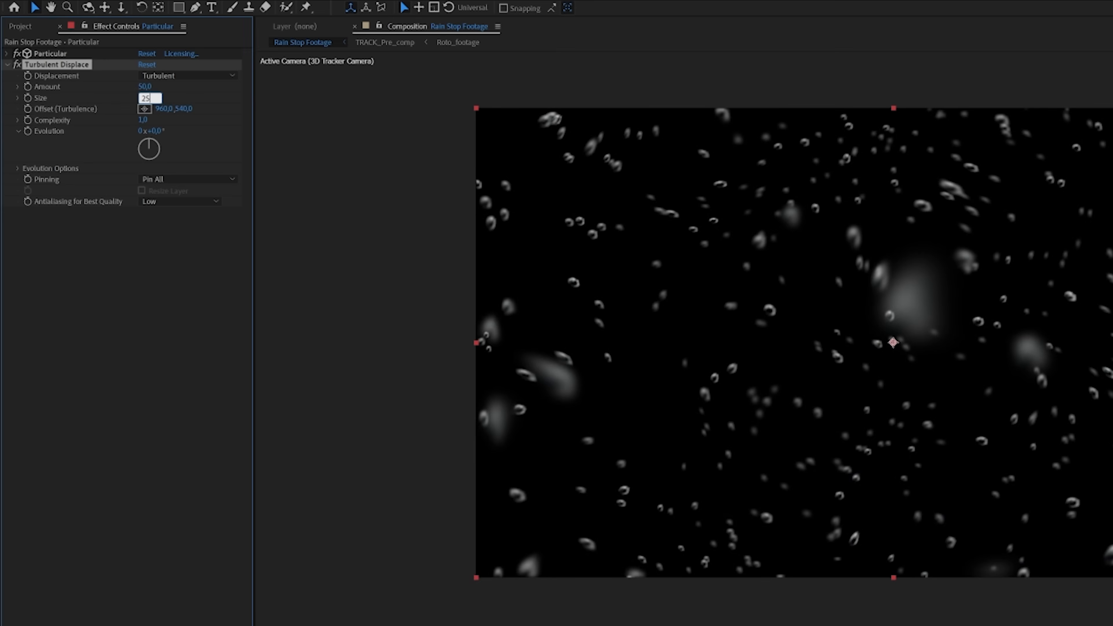
{"action": "type", "text": "5"}
{"action": "key", "text": "Return"}
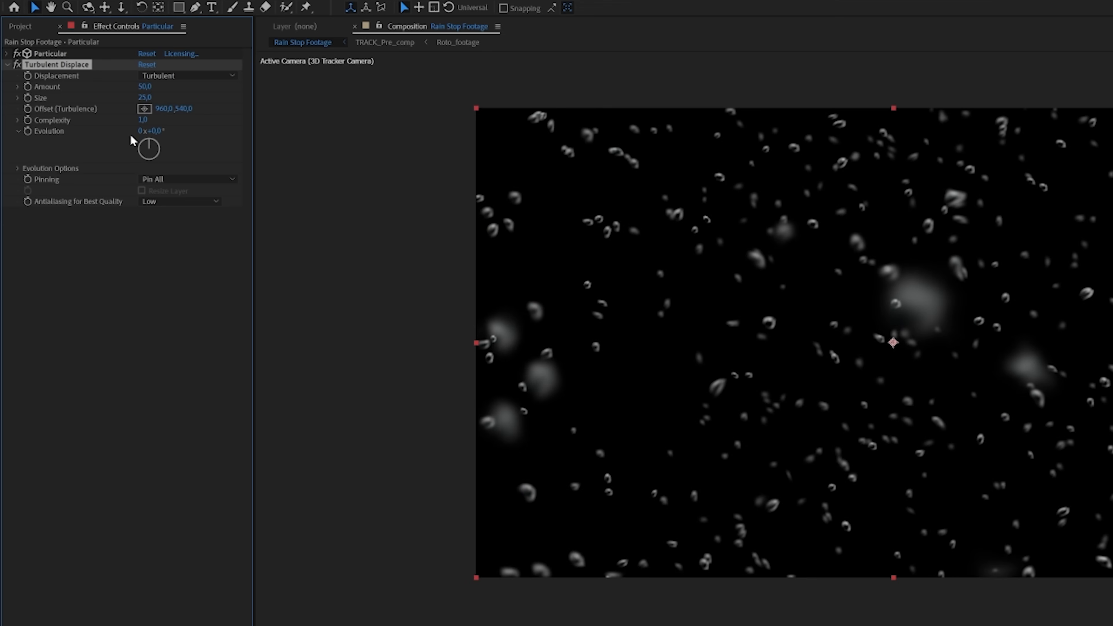
Step: Set Turbulent Displace's Complexity to 6
{"action": "left_click", "coordinate": [143, 120]}
{"action": "type", "text": "8"}
{"action": "key", "text": "Return"}
{"action": "key", "text": "Return"}
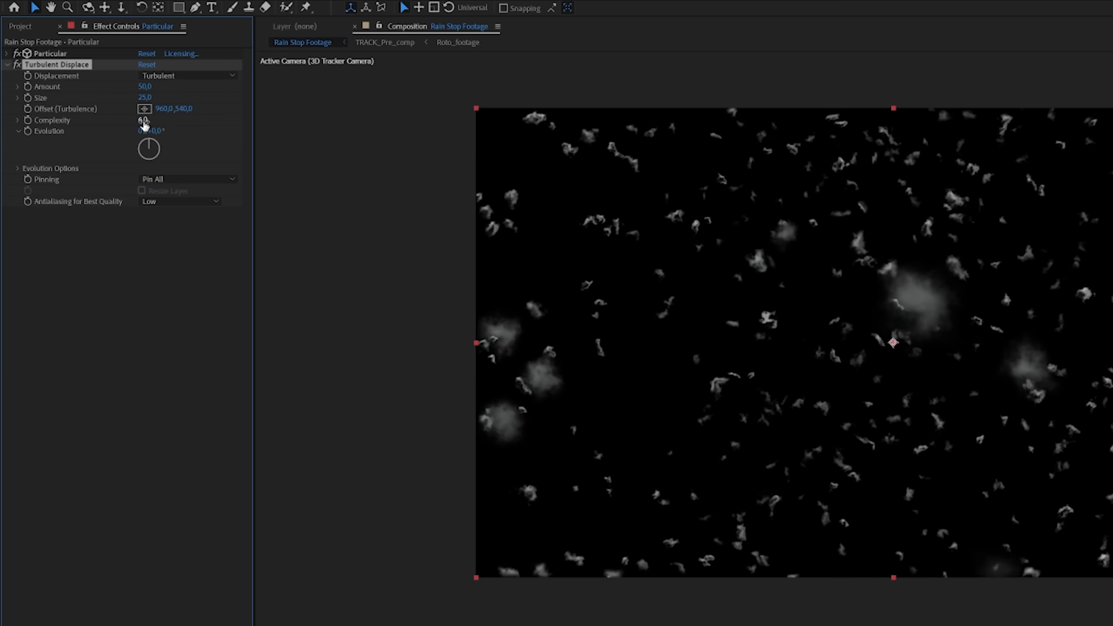
Step: Set Turbulent Displace's Size to 10 and Amount to 25
{"action": "left_click", "coordinate": [143, 98]}
{"action": "type", "text": "10"}
{"action": "key", "text": "Return"}
{"action": "left_click", "coordinate": [145, 86]}
{"action": "type", "text": "25"}
{"action": "key", "text": "Return"}
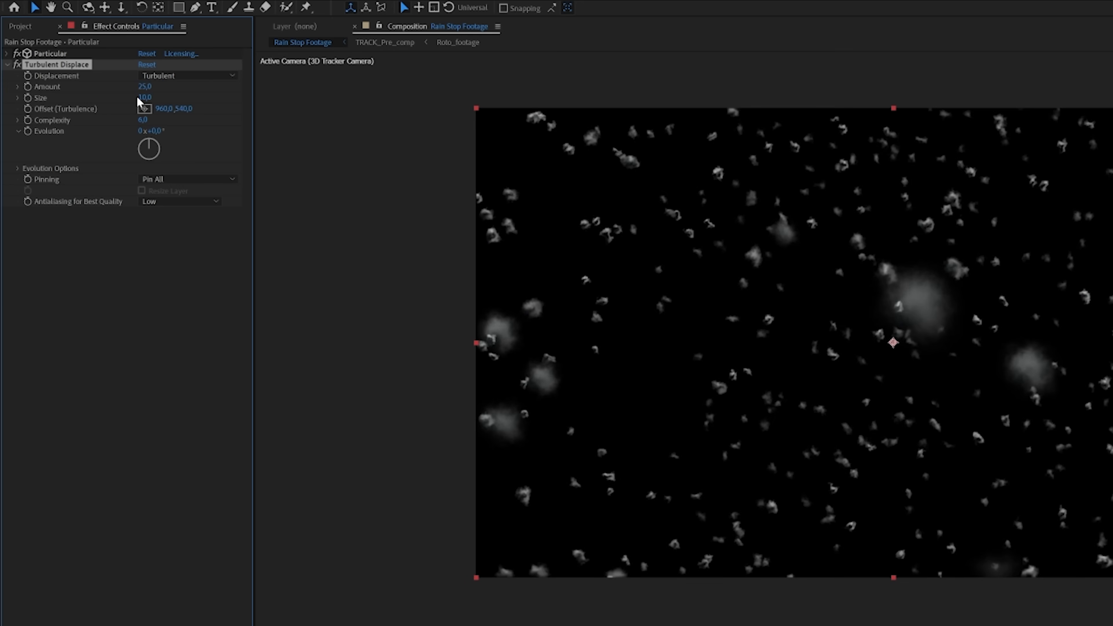
Step: Compare the water drops' shapes with Turbulent Displace switched off and on
{"action": "left_click", "coordinate": [17, 65]}
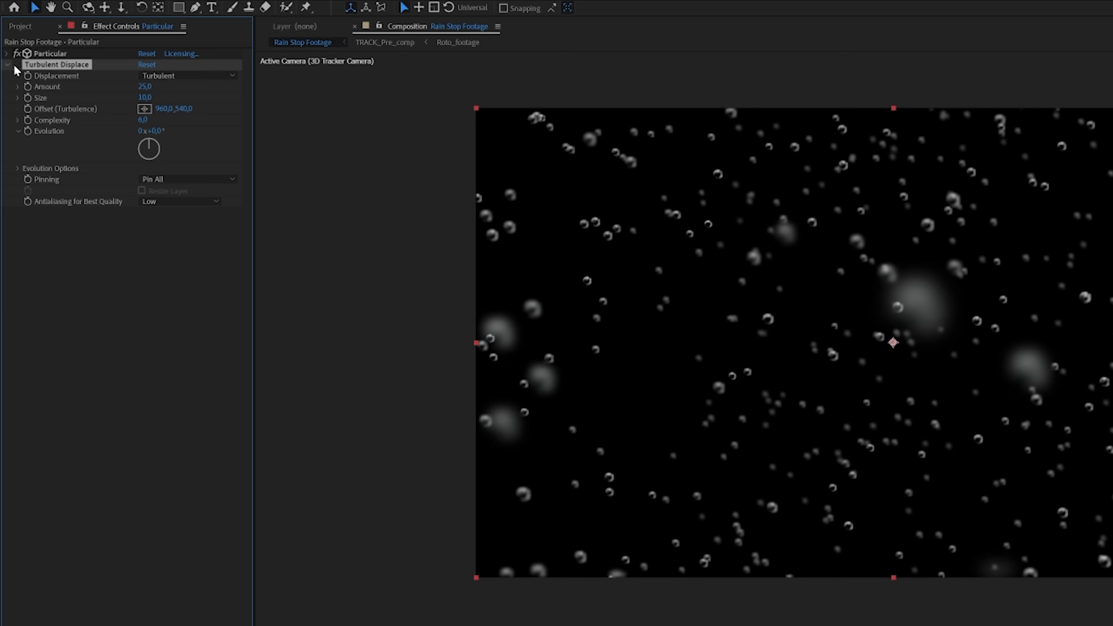
{"action": "left_click", "coordinate": [16, 66]}
{"action": "left_click", "coordinate": [16, 66]}
{"action": "left_click", "coordinate": [16, 66]}
{"action": "left_click", "coordinate": [15, 66]}
{"action": "left_click", "coordinate": [15, 66]}
{"action": "left_click", "coordinate": [16, 66]}
{"action": "left_click", "coordinate": [16, 66]}
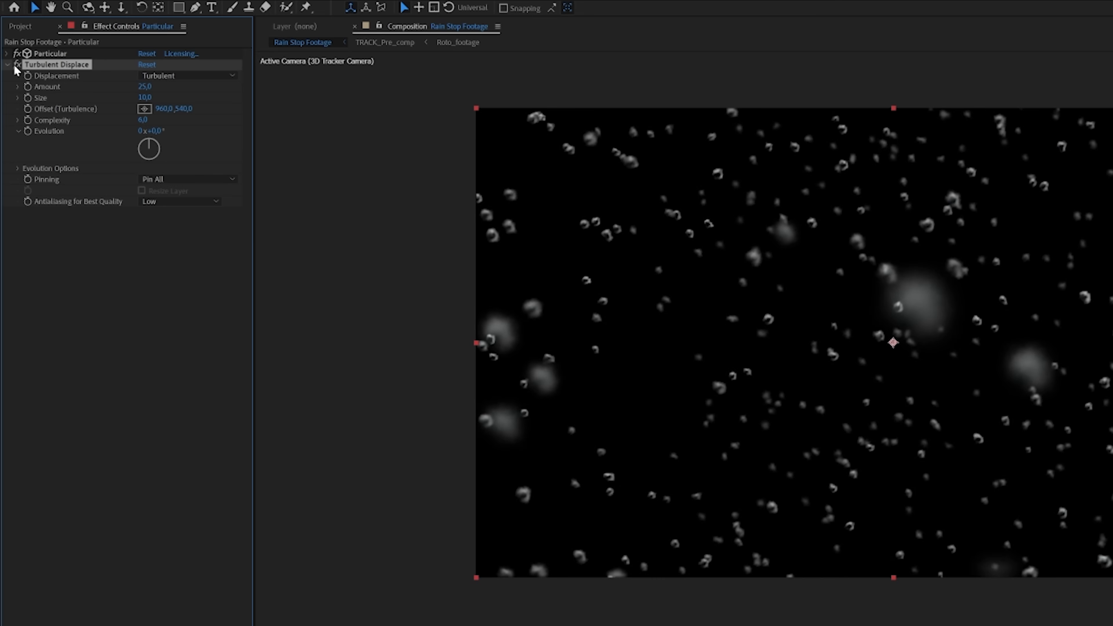
{"action": "left_click", "coordinate": [16, 66]}
{"action": "left_click", "coordinate": [16, 66]}
Step: Add the expression time*500 to Turbulent Displace's Evolution and preview the drops
{"action": "left_click", "coordinate": [27, 132], "text": "alt"}
{"action": "type", "text": "time*500"}
{"action": "key", "text": "KP_Enter"}
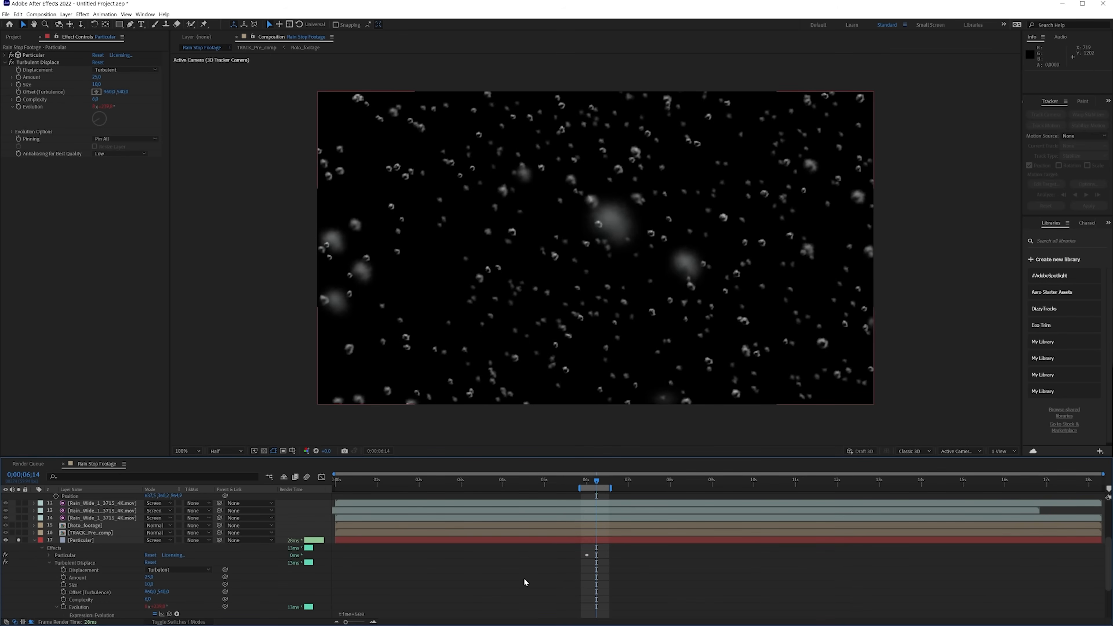
{"action": "key", "text": "space"}
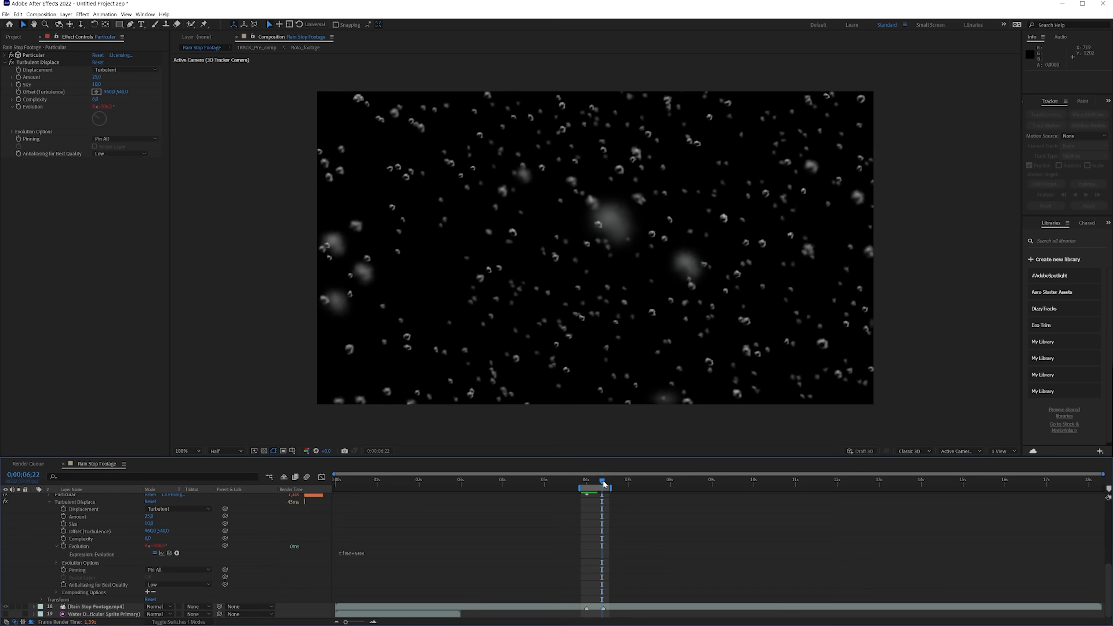
Step: At 0;00;06;24, set starting keyframes on all of Particular's World Transform rotation and offset properties
{"action": "left_click", "coordinate": [603, 481]}
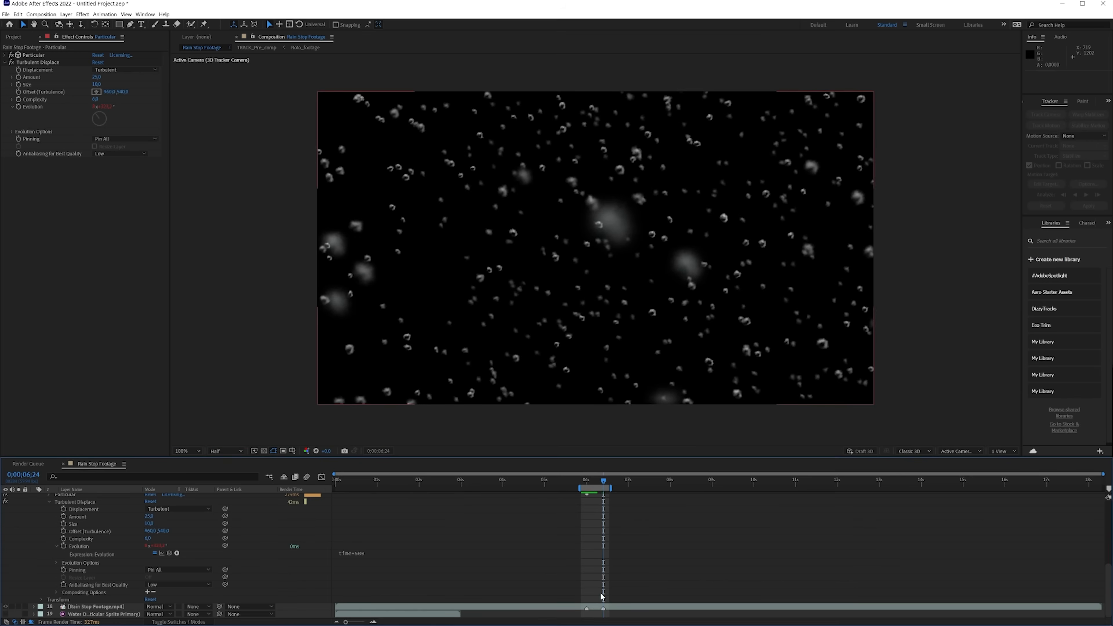
{"action": "scroll", "coordinate": [89, 507], "scroll_direction": "up", "scroll_amount": 5}
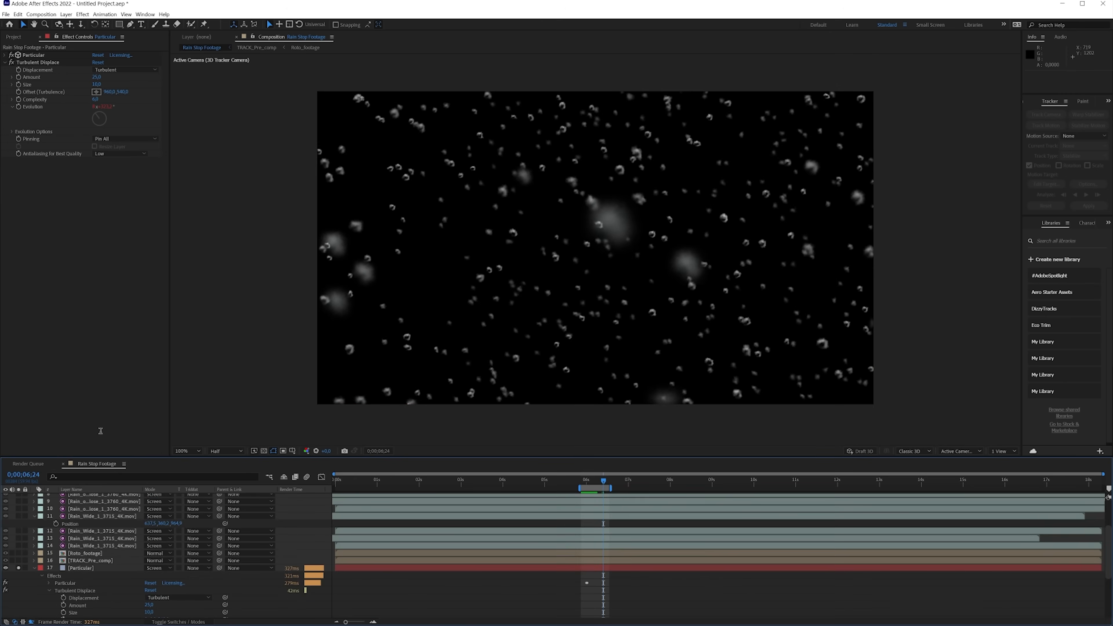
{"action": "left_click", "coordinate": [5, 55]}
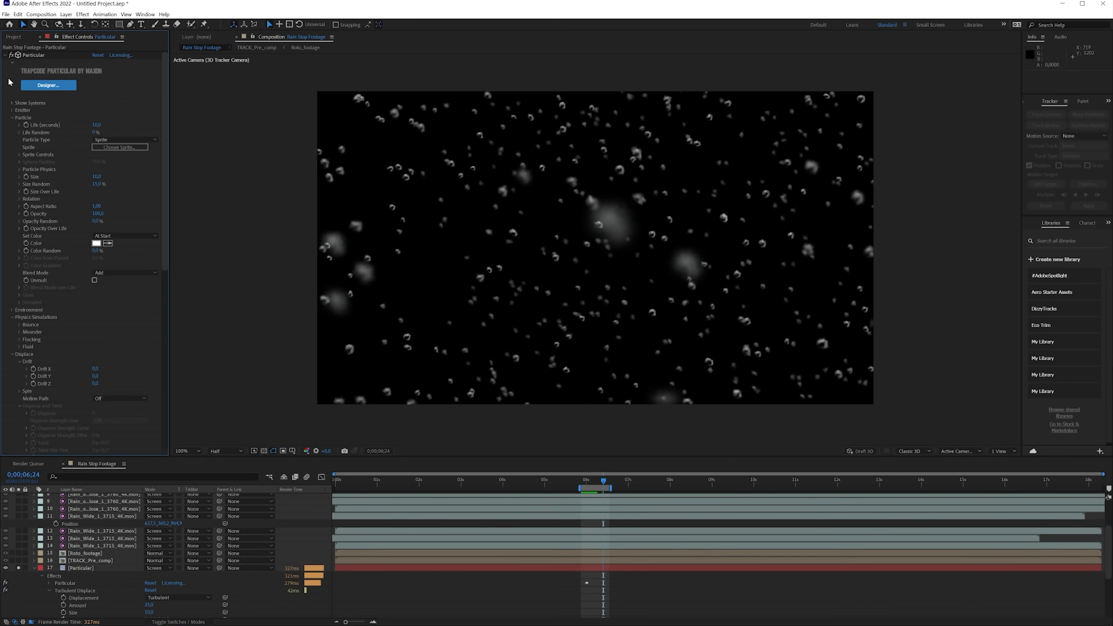
{"action": "left_click", "coordinate": [13, 317]}
{"action": "left_click", "coordinate": [13, 324]}
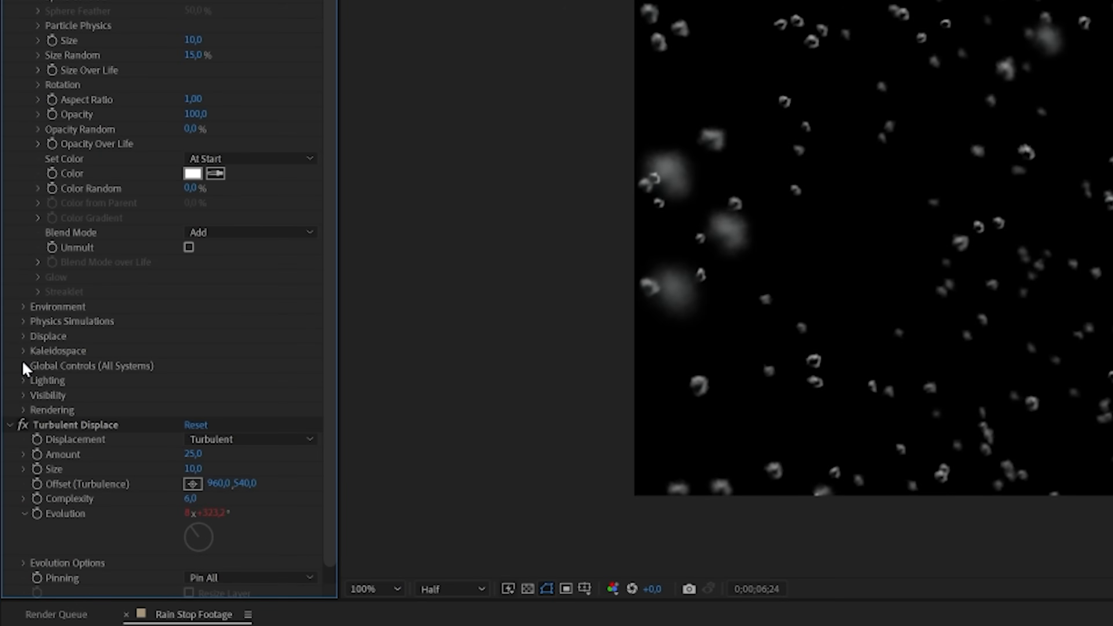
{"action": "left_click", "coordinate": [23, 366]}
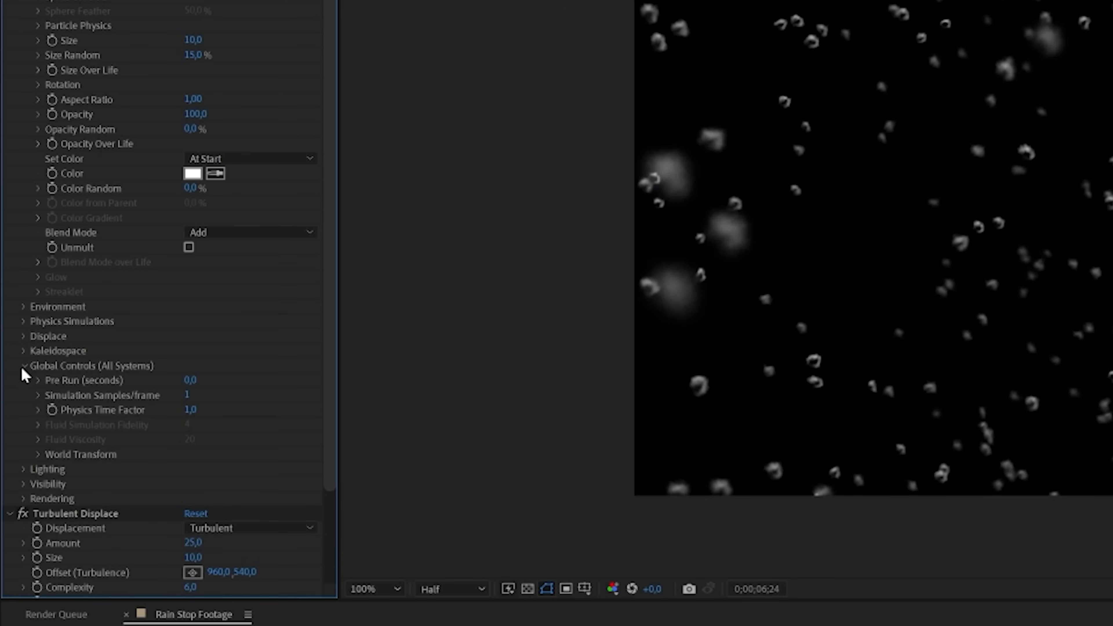
{"action": "left_click", "coordinate": [39, 454]}
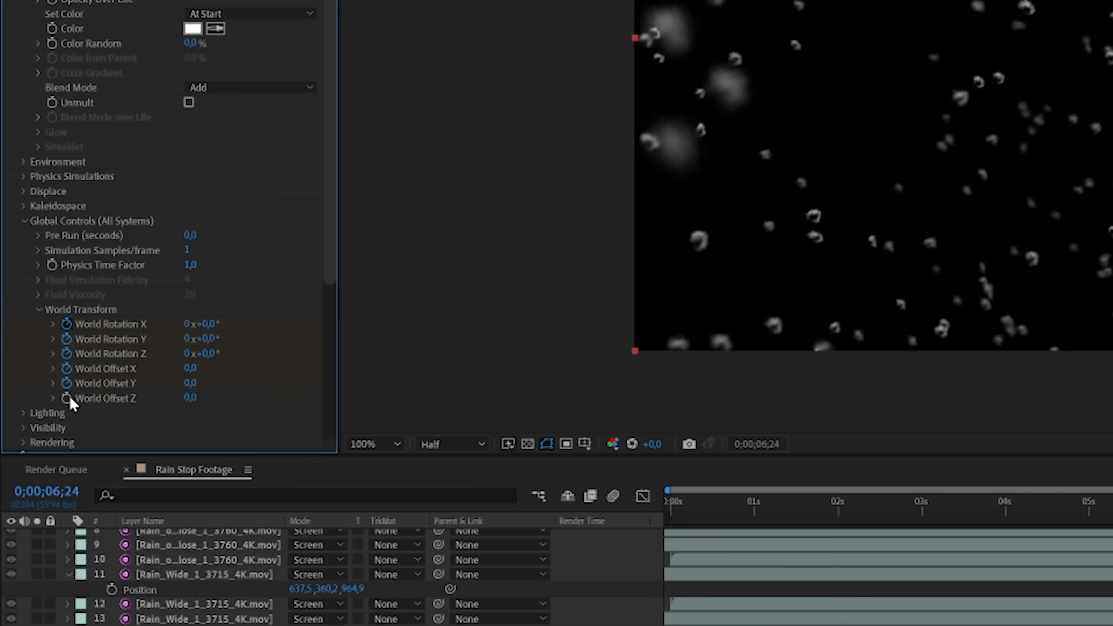
{"action": "left_click", "coordinate": [66, 398]}
Step: At 0;00;05;57, keyframe Particular's World Offset Y at -2500 after trying other values
{"action": "left_click", "coordinate": [585, 482]}
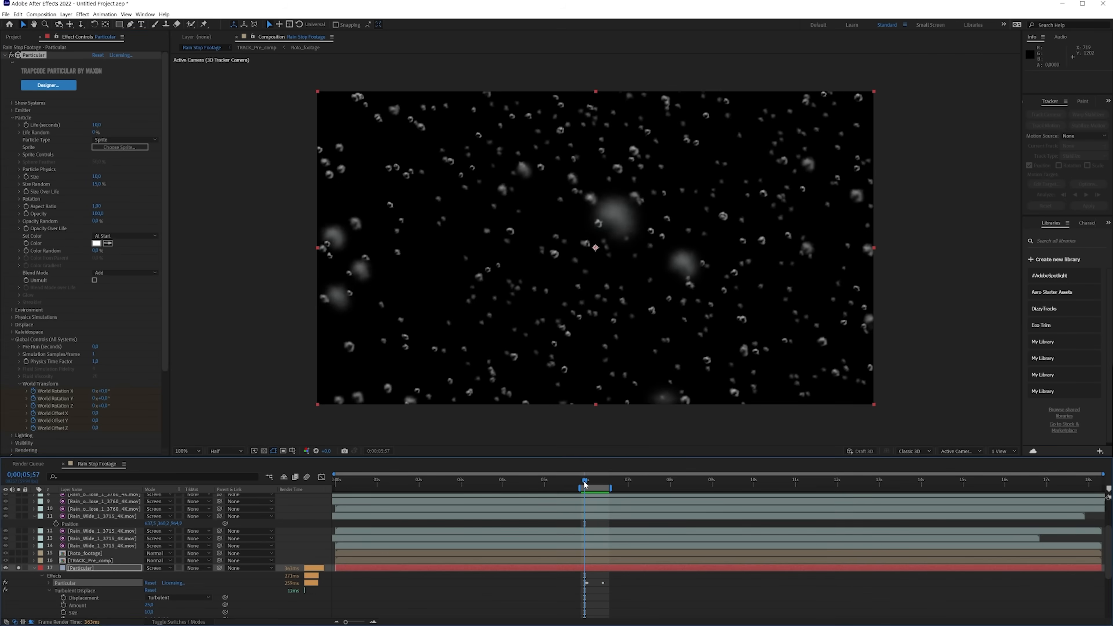
{"action": "left_click", "coordinate": [95, 421]}
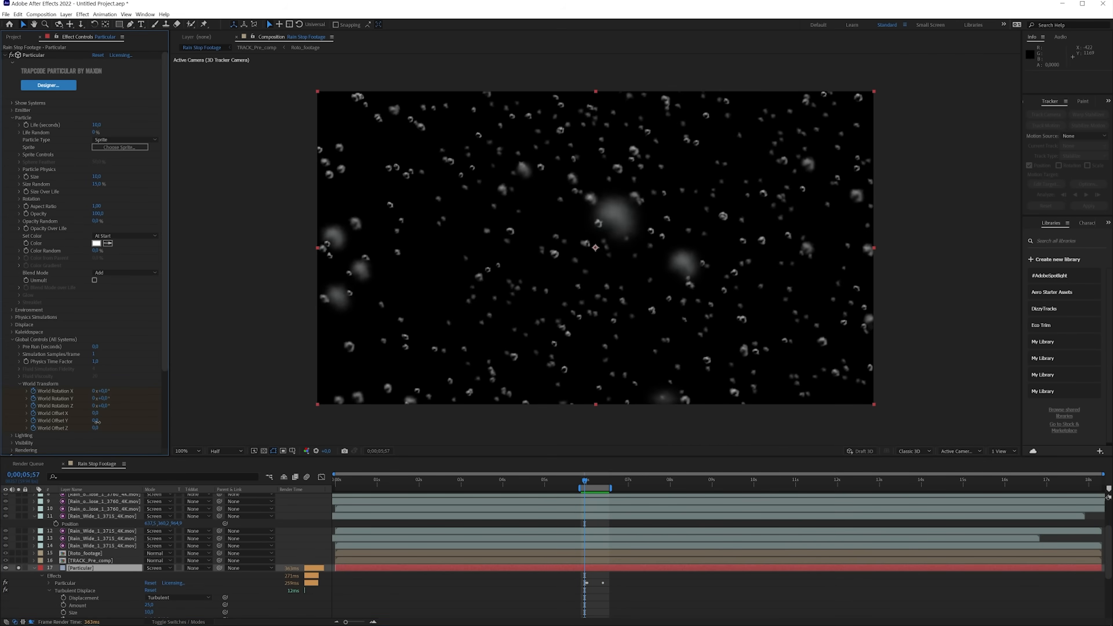
{"action": "left_click", "coordinate": [96, 420]}
{"action": "type", "text": "1900"}
{"action": "key", "text": "Return"}
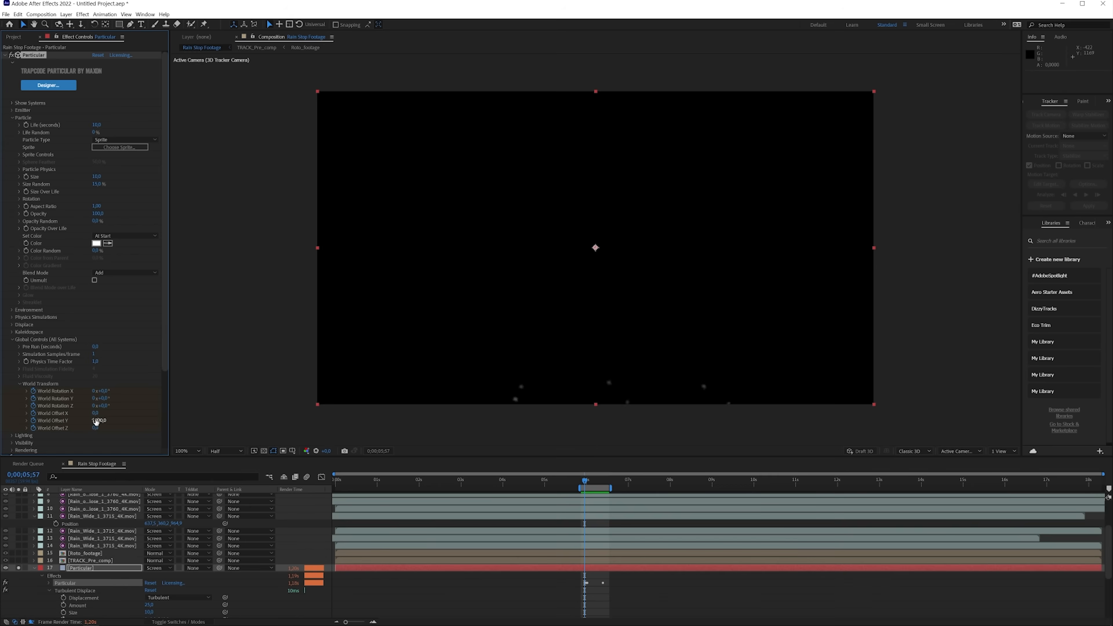
{"action": "left_click", "coordinate": [122, 420]}
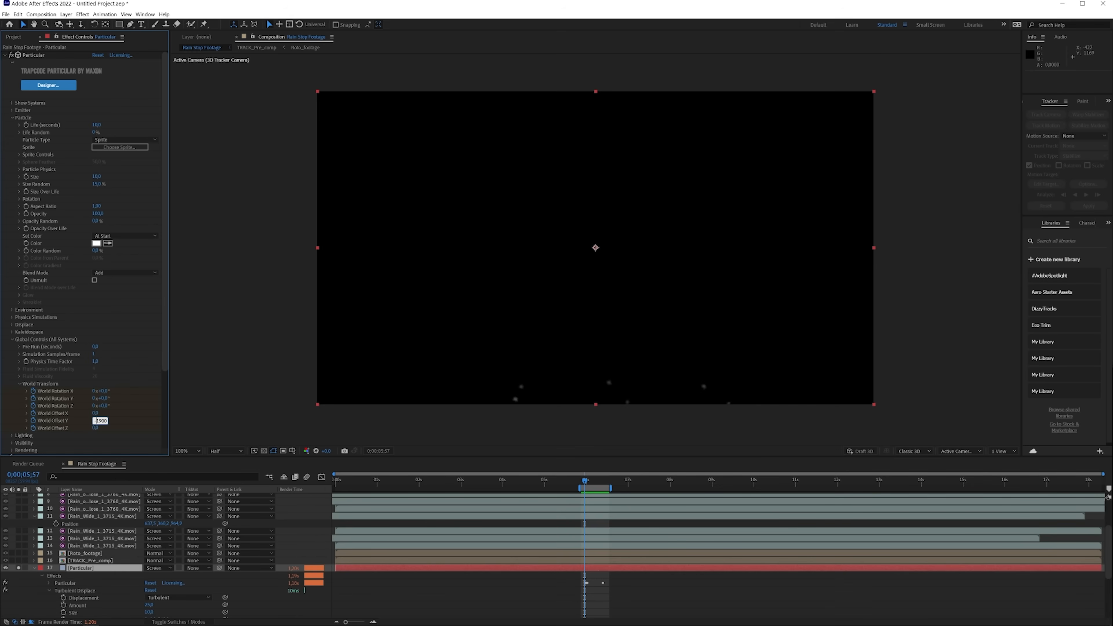
{"action": "key", "text": "Return"}
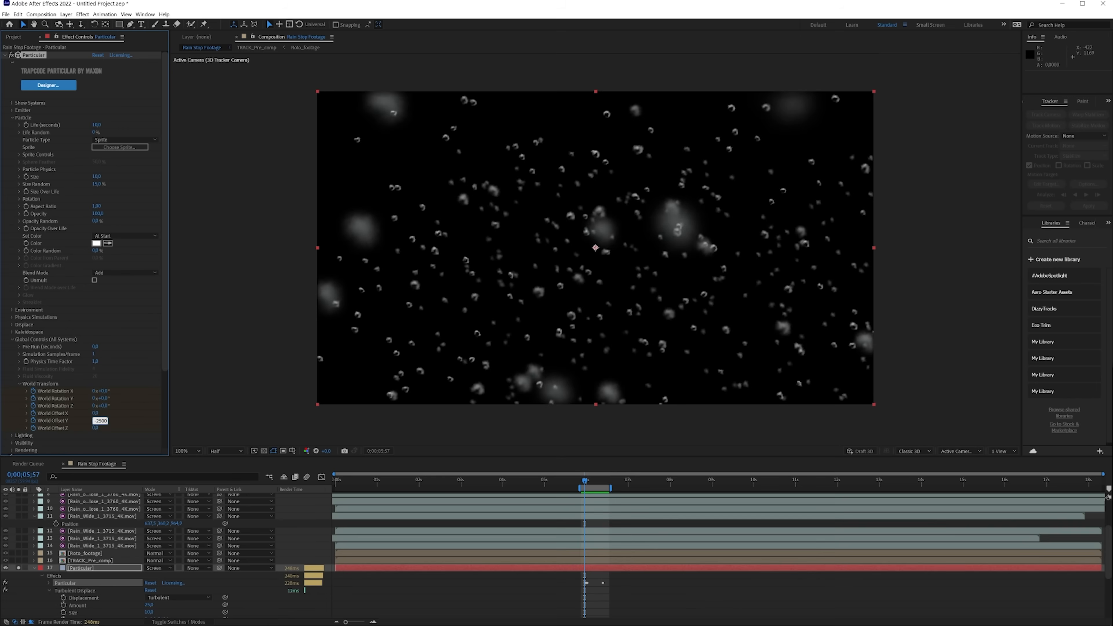
{"action": "key", "text": "Return"}
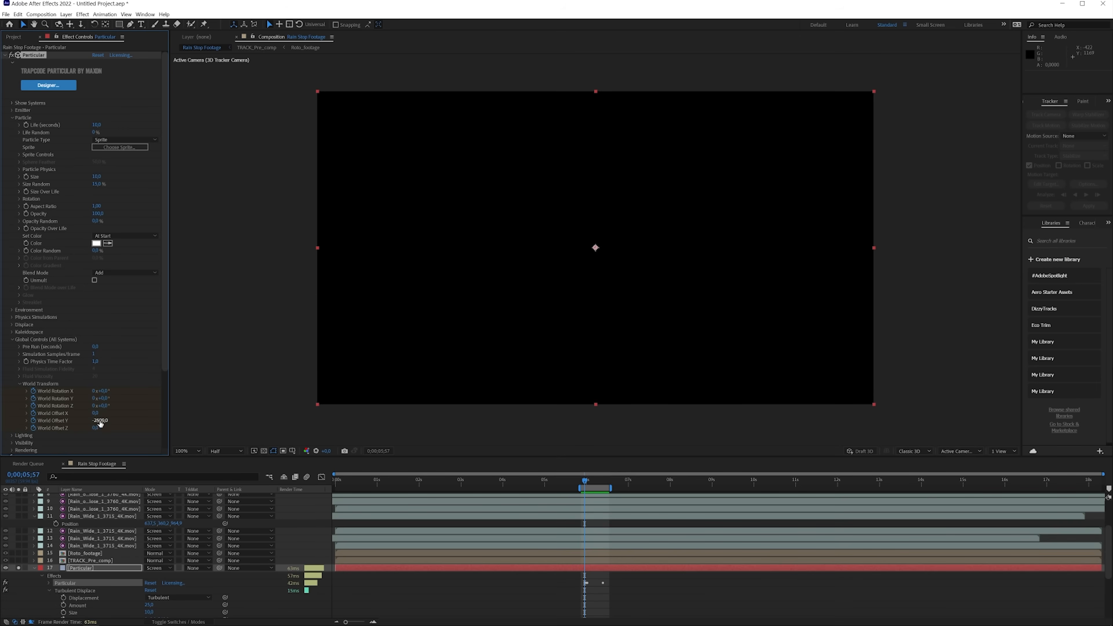
Step: Show only the Particular layer's keyframed properties in the timeline
{"action": "left_click", "coordinate": [580, 569]}
{"action": "key", "text": "u"}
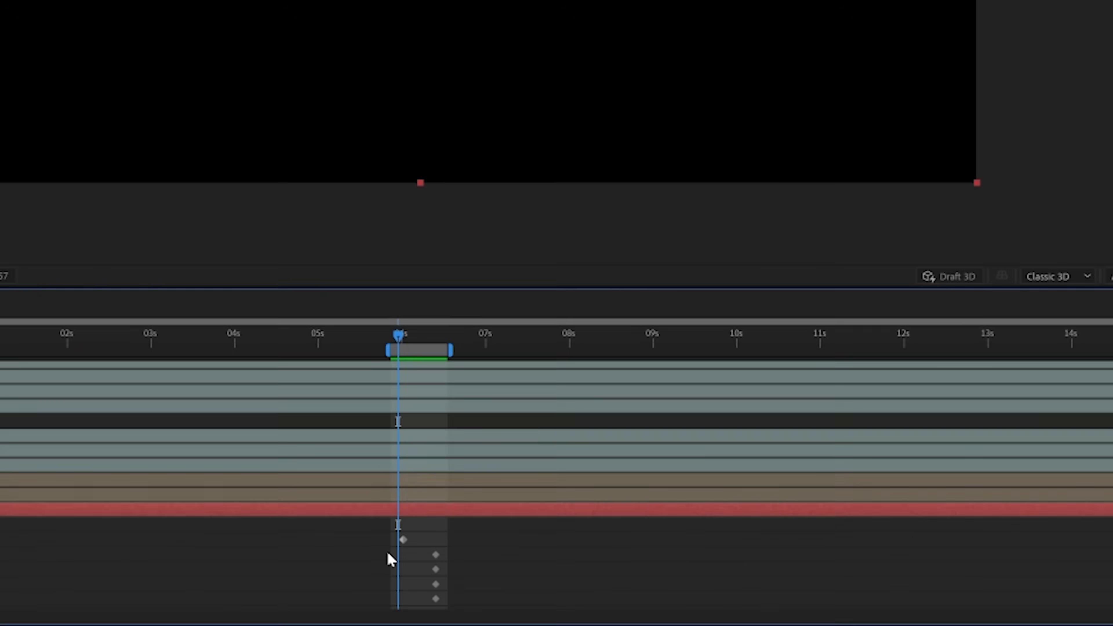
{"action": "scroll", "coordinate": [583, 593], "scroll_direction": "down", "scroll_amount": 2}
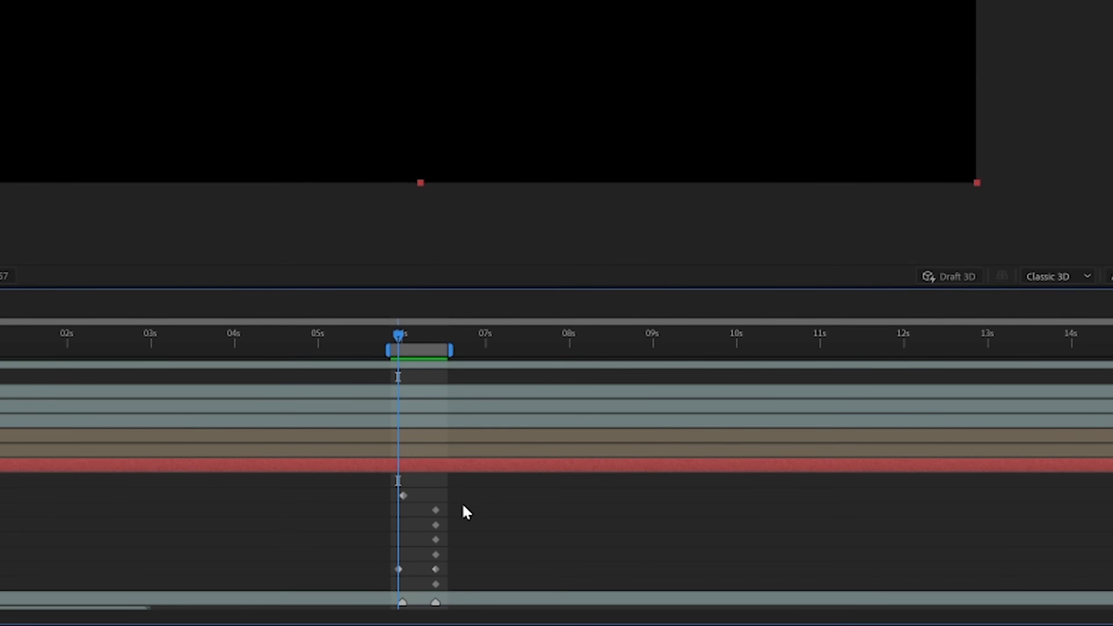
Step: Apply Easy Ease to all of Particular's World Transform keyframes at 0;00;06;24
{"action": "left_click", "coordinate": [449, 579]}
{"action": "left_click_drag", "start_coordinate": [465, 503], "coordinate": [434, 590]}
{"action": "right_click", "coordinate": [437, 585]}
{"action": "mouse_move", "coordinate": [486, 575]}
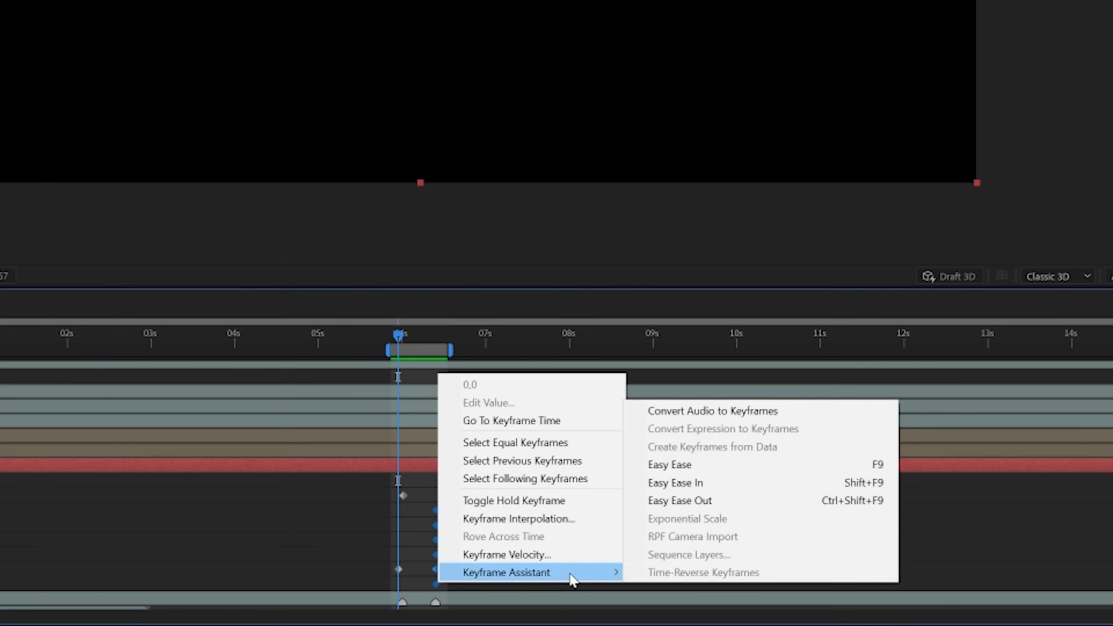
{"action": "left_click", "coordinate": [697, 465]}
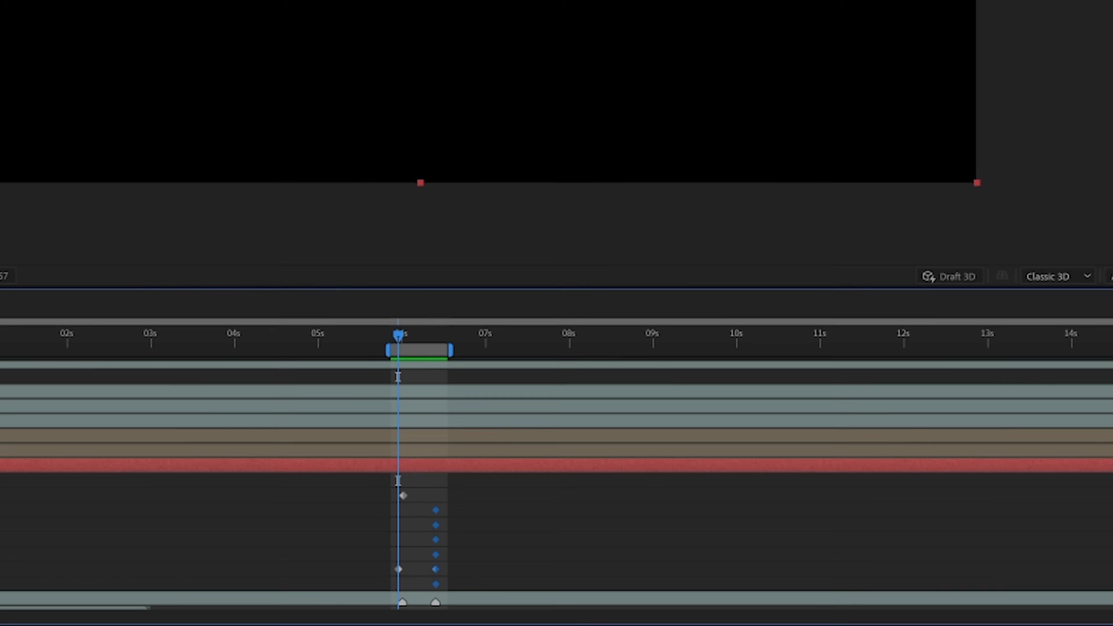
Step: Reshape the World Offset Y speed curve in the Graph Editor to peak early and slow into the last keyframe, and preview the drops
{"action": "left_click", "coordinate": [396, 329]}
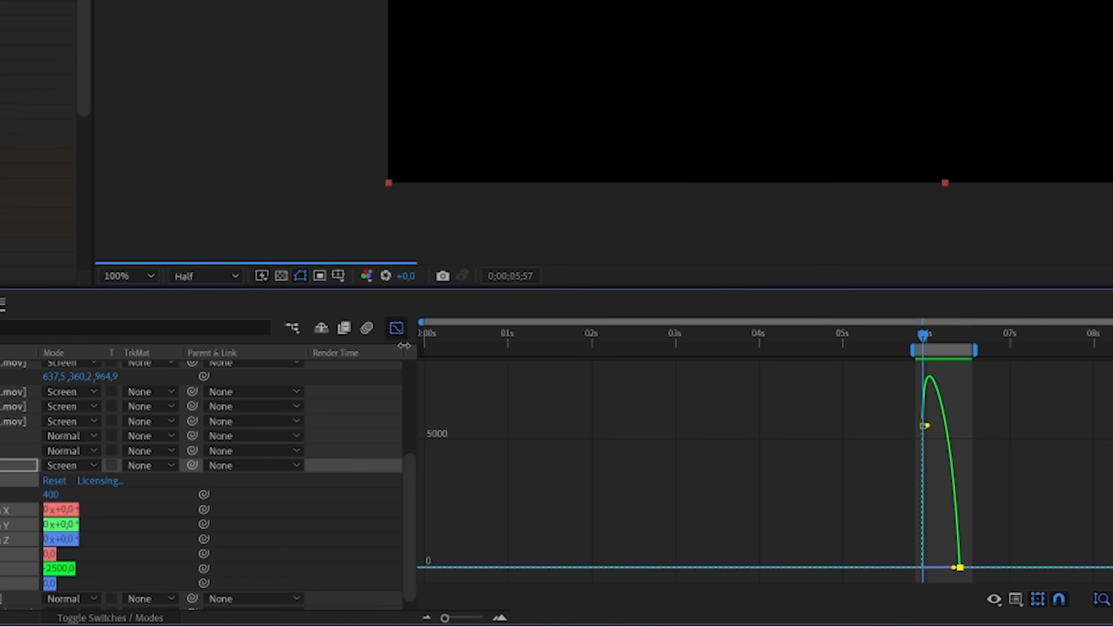
{"action": "left_click_drag", "start_coordinate": [566, 569], "coordinate": [563, 572]}
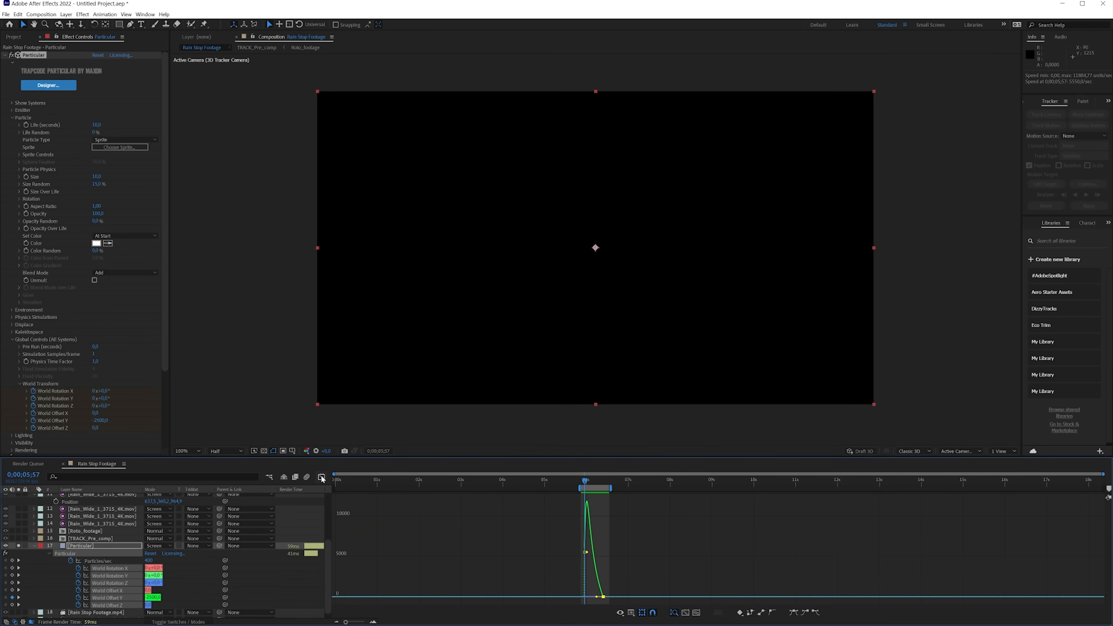
{"action": "left_click", "coordinate": [321, 477]}
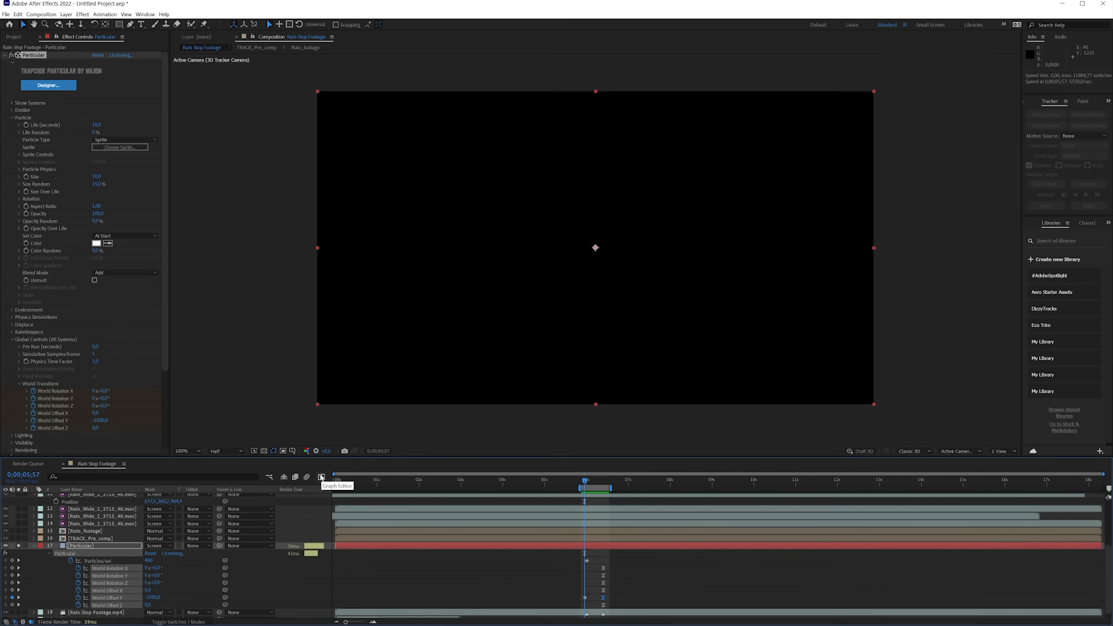
{"action": "left_click", "coordinate": [563, 570]}
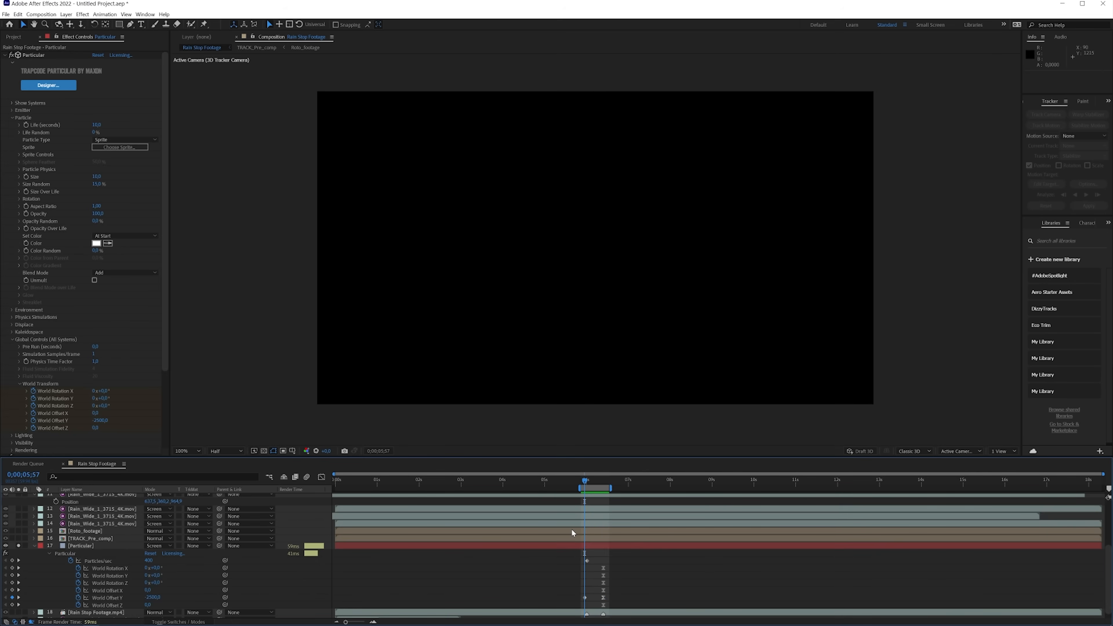
{"action": "key", "text": "space"}
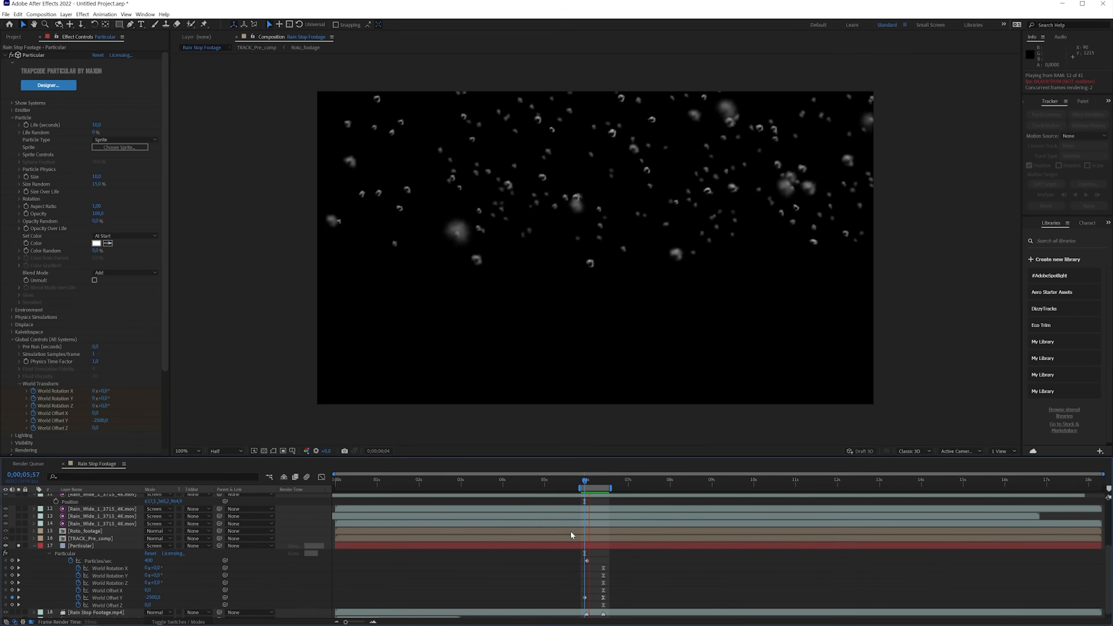
Step: At 0;00;06;04, set Motion Blur to On in Particular's Rendering settings
{"action": "left_click", "coordinate": [589, 479]}
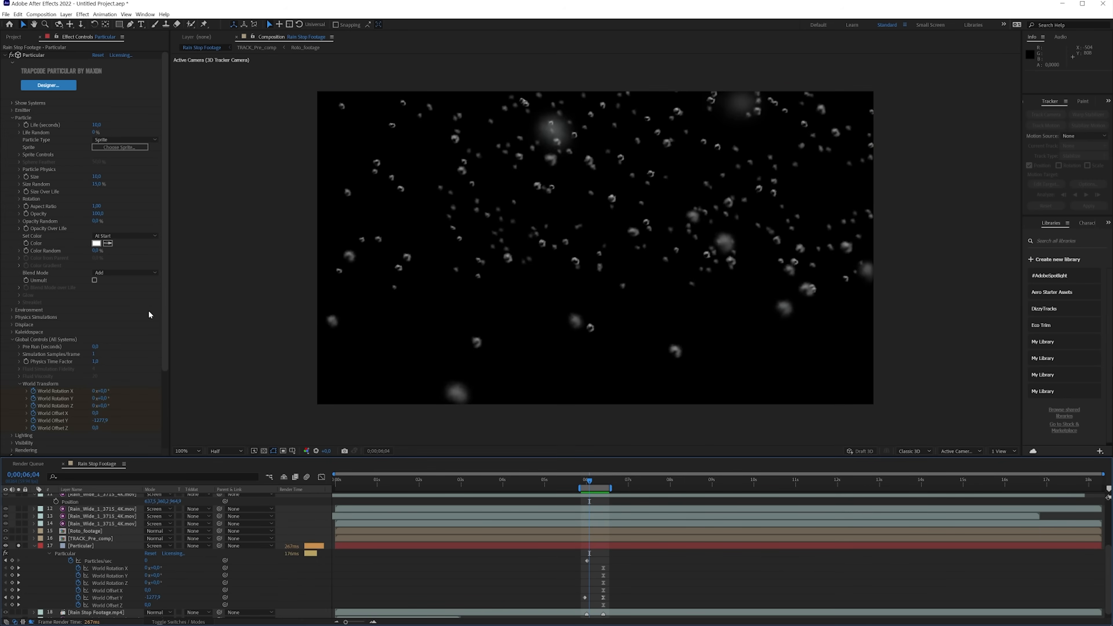
{"action": "scroll", "coordinate": [53, 425], "scroll_direction": "down", "scroll_amount": 3}
{"action": "left_click", "coordinate": [12, 360]}
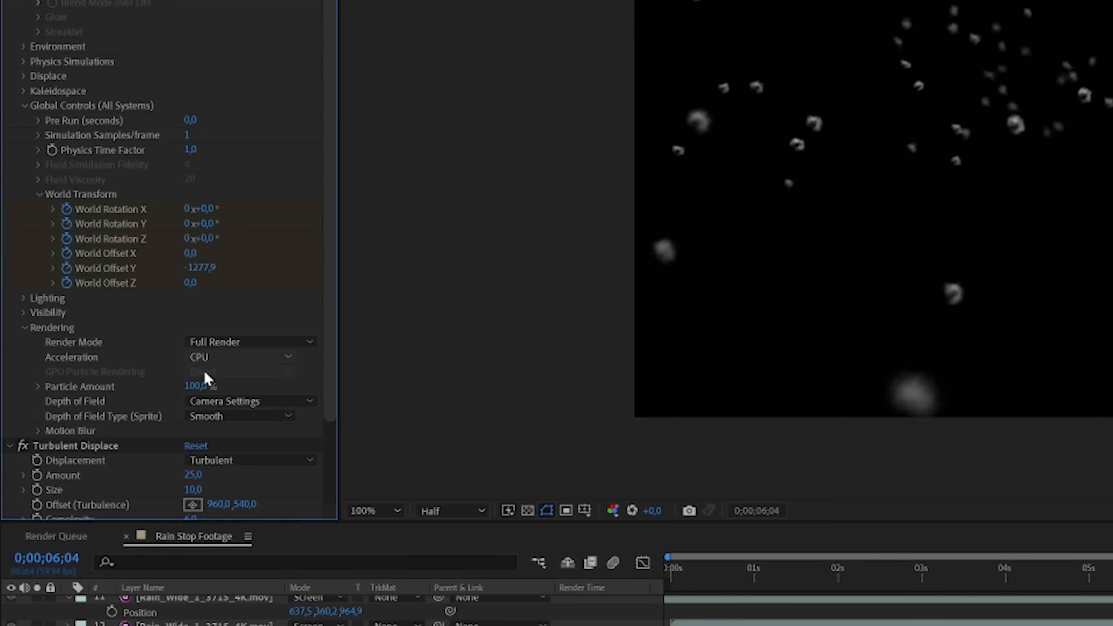
{"action": "left_click", "coordinate": [39, 431]}
{"action": "left_click", "coordinate": [239, 446]}
{"action": "left_click", "coordinate": [229, 499]}
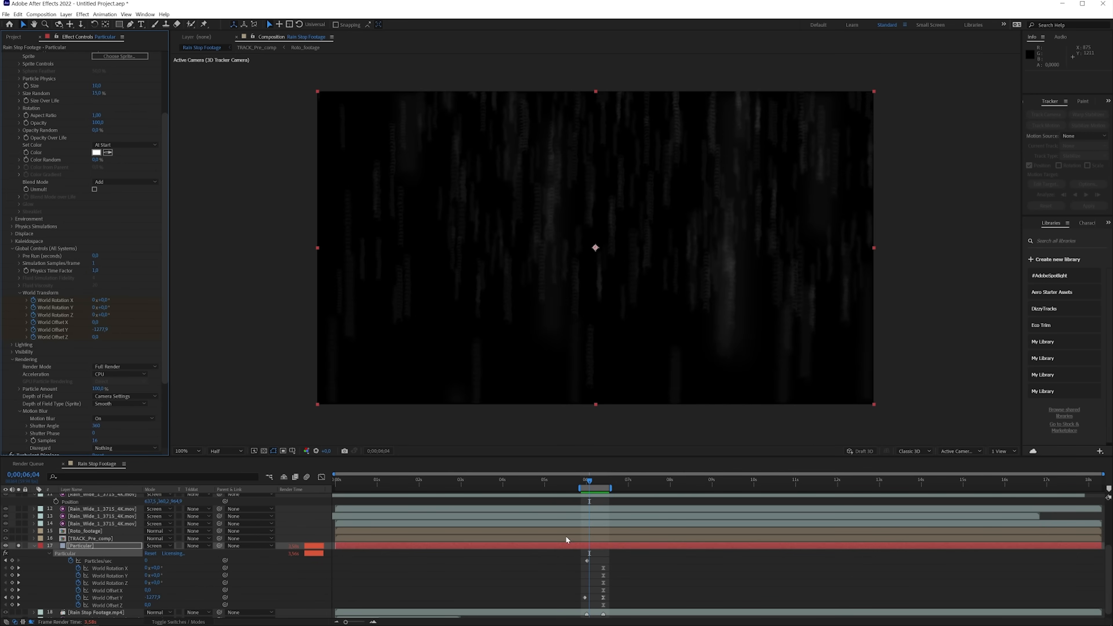
Step: Split all the Rain_on_Ground_Close and Rain_Wide layers at 0;00;06;24, keeping only the parts before that time
{"action": "left_click", "coordinate": [604, 483]}
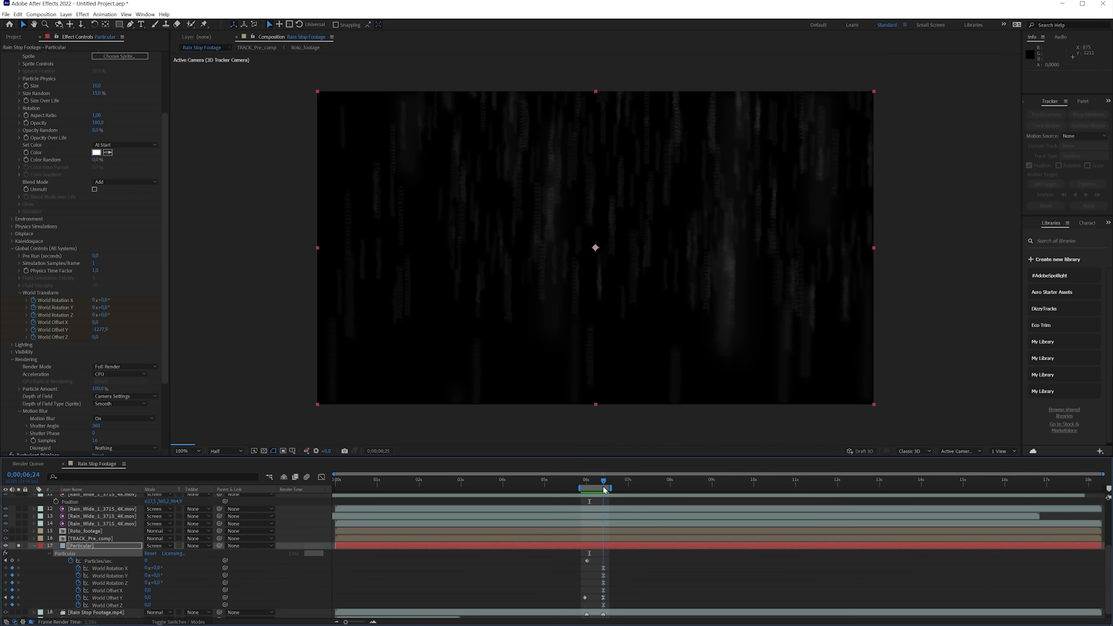
{"action": "left_click", "coordinate": [607, 523]}
{"action": "scroll", "coordinate": [606, 519], "scroll_direction": "up", "scroll_amount": 5}
{"action": "left_click", "coordinate": [606, 533], "text": "shift"}
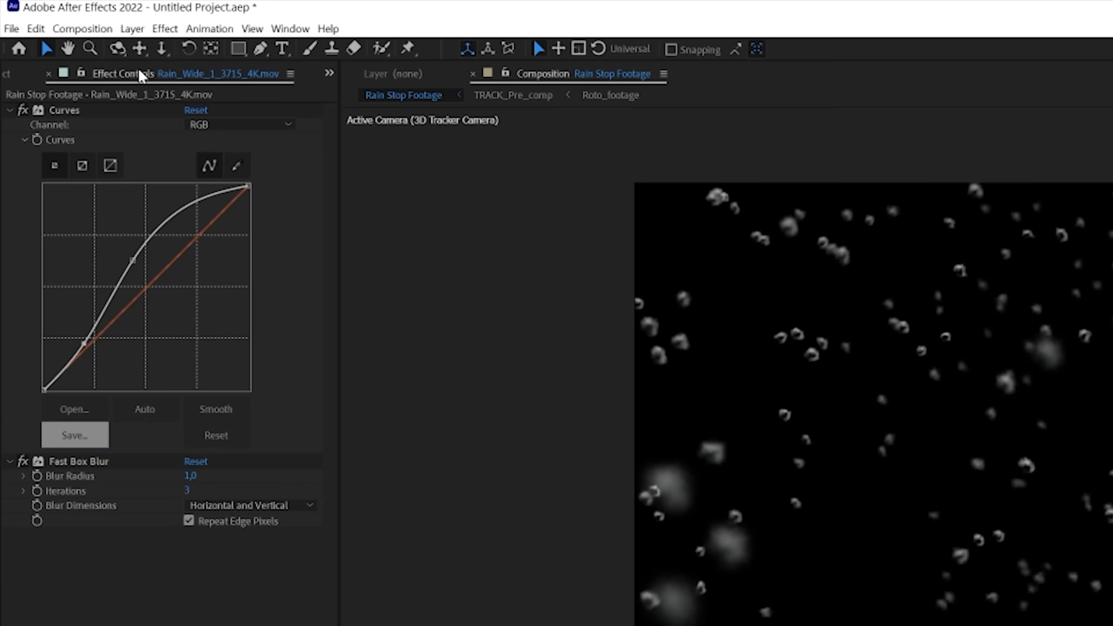
{"action": "left_click", "coordinate": [17, 14]}
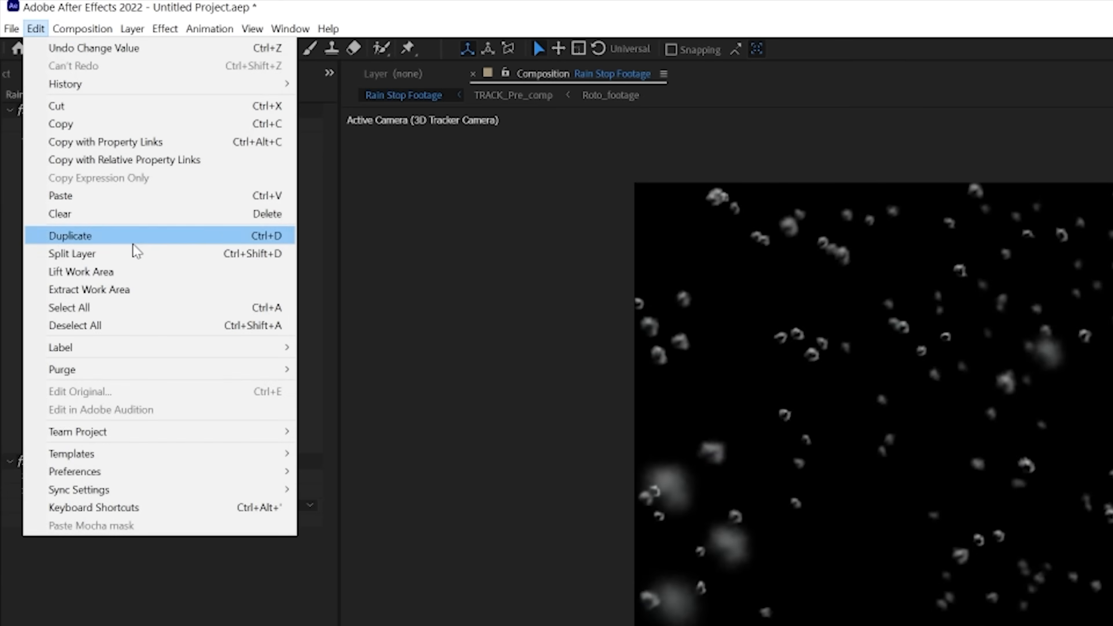
{"action": "left_click", "coordinate": [119, 253]}
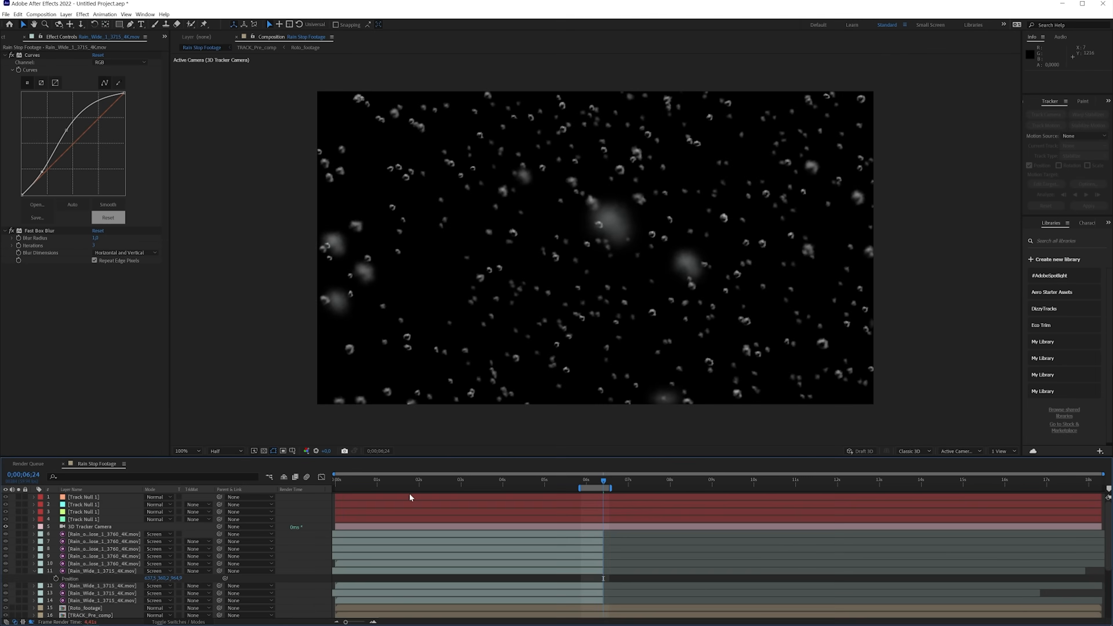
Step: Preview the motion-blurred drops from about 0;00;06;03 to where the rain layers end
{"action": "scroll", "coordinate": [625, 571], "scroll_direction": "down", "scroll_amount": 2}
{"action": "left_click_drag", "start_coordinate": [595, 484], "coordinate": [588, 484]}
{"action": "scroll", "coordinate": [605, 618], "scroll_direction": "down", "scroll_amount": 2}
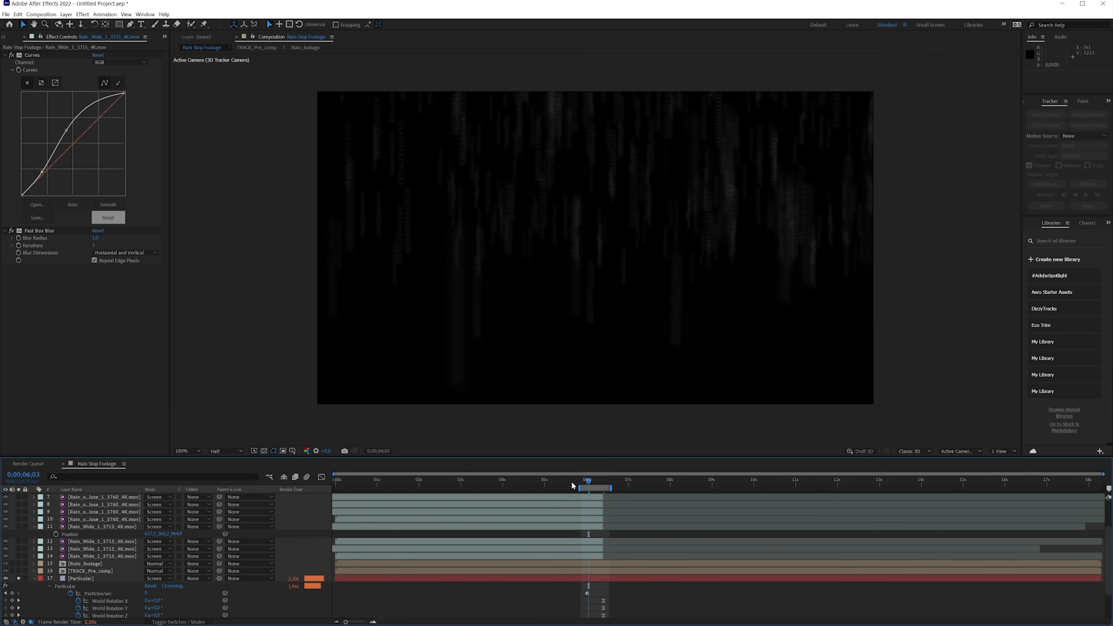
{"action": "key", "text": "space"}
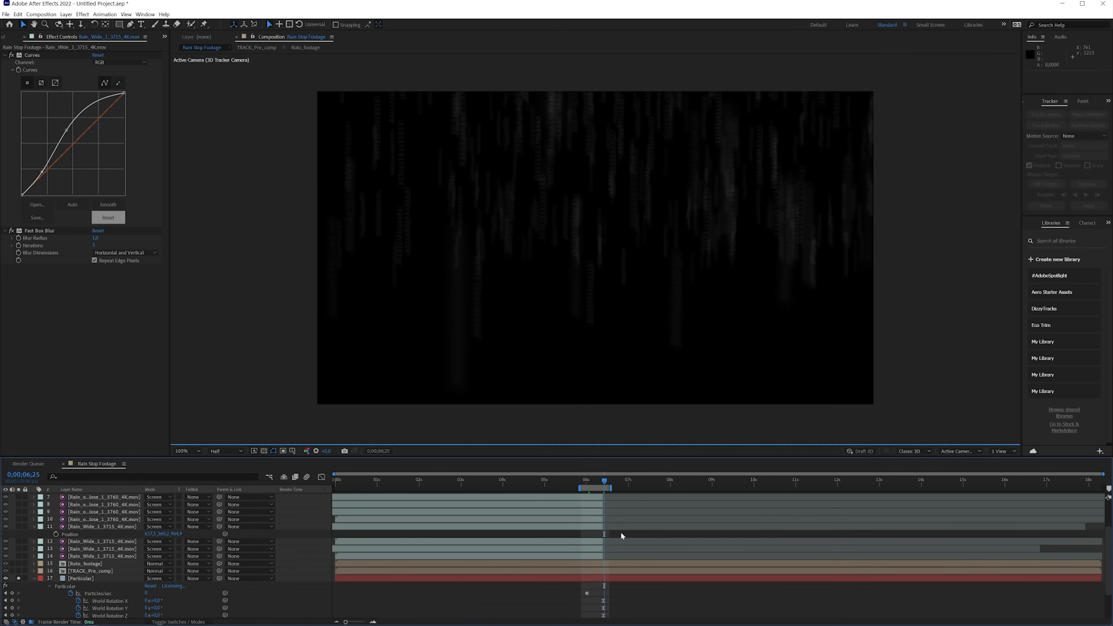
Step: At 0;00;06;25, solo the Rain Stop Footage.mp4 layer together with the Particular layer
{"action": "left_click", "coordinate": [588, 578]}
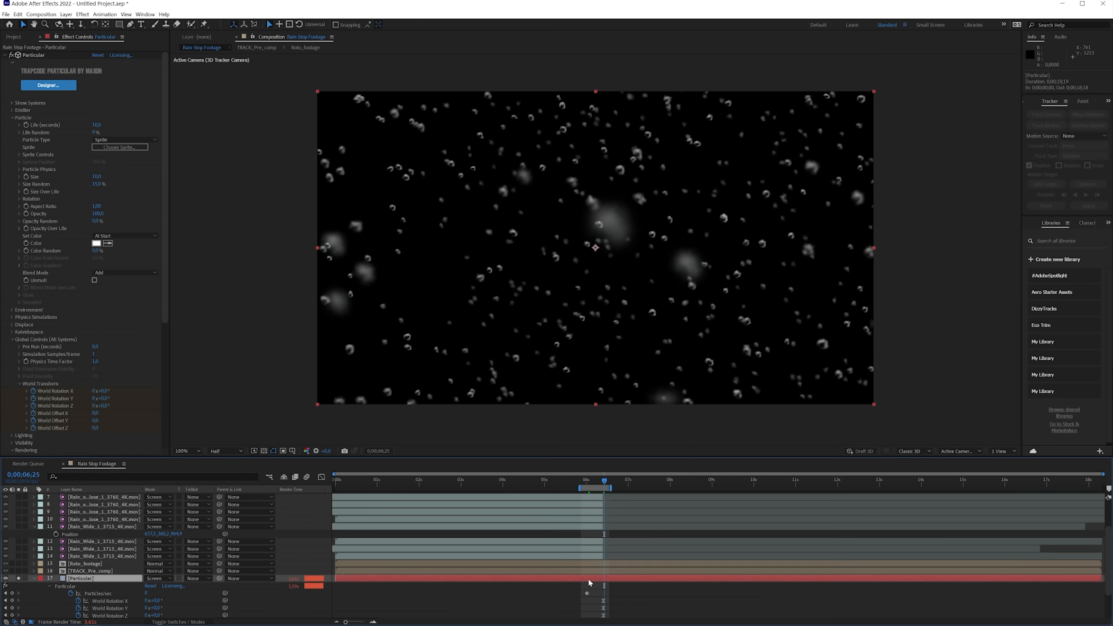
{"action": "scroll", "coordinate": [534, 583], "scroll_direction": "down", "scroll_amount": 2}
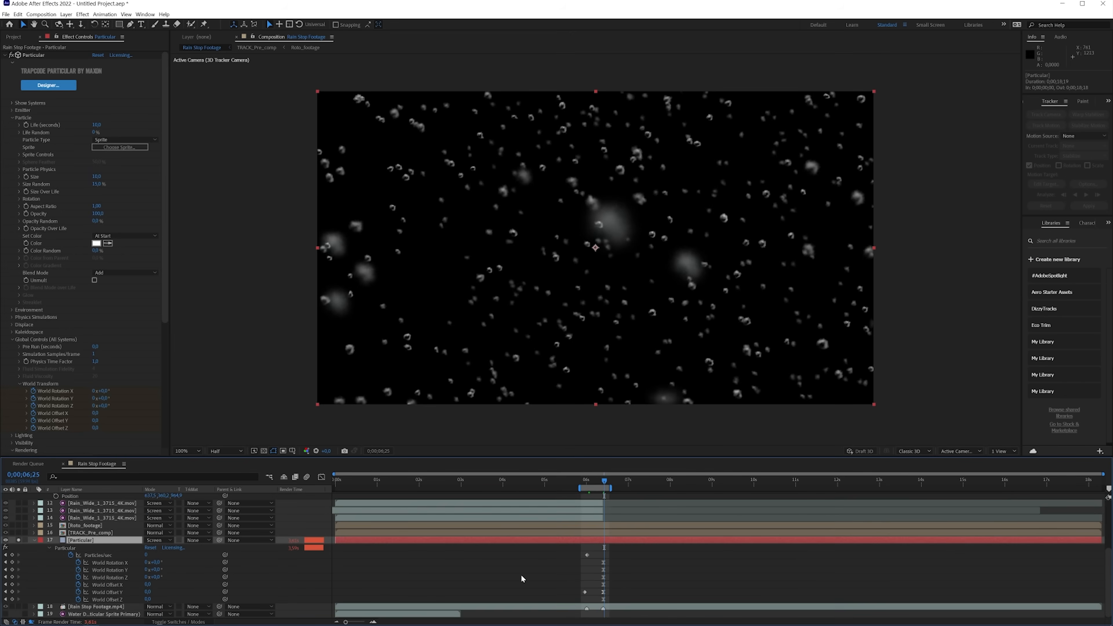
{"action": "key", "text": "F2"}
{"action": "left_click", "coordinate": [17, 606]}
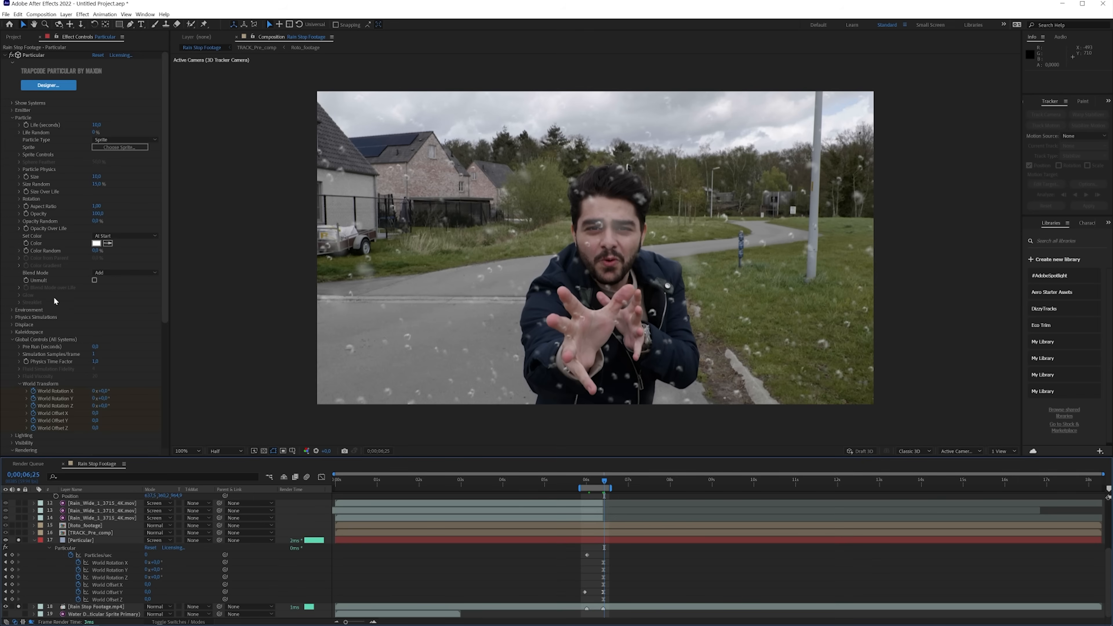
Step: Try to set the Obscuring Layer in Particular's Visibility settings to 15. Roto_footage
{"action": "left_click", "coordinate": [12, 340]}
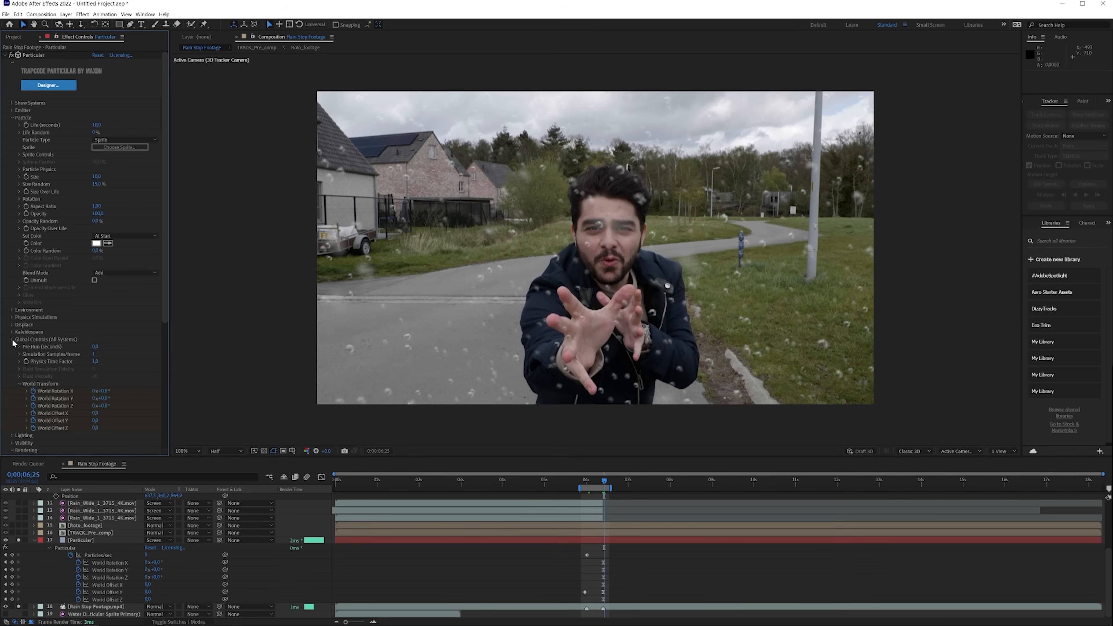
{"action": "left_click", "coordinate": [12, 362]}
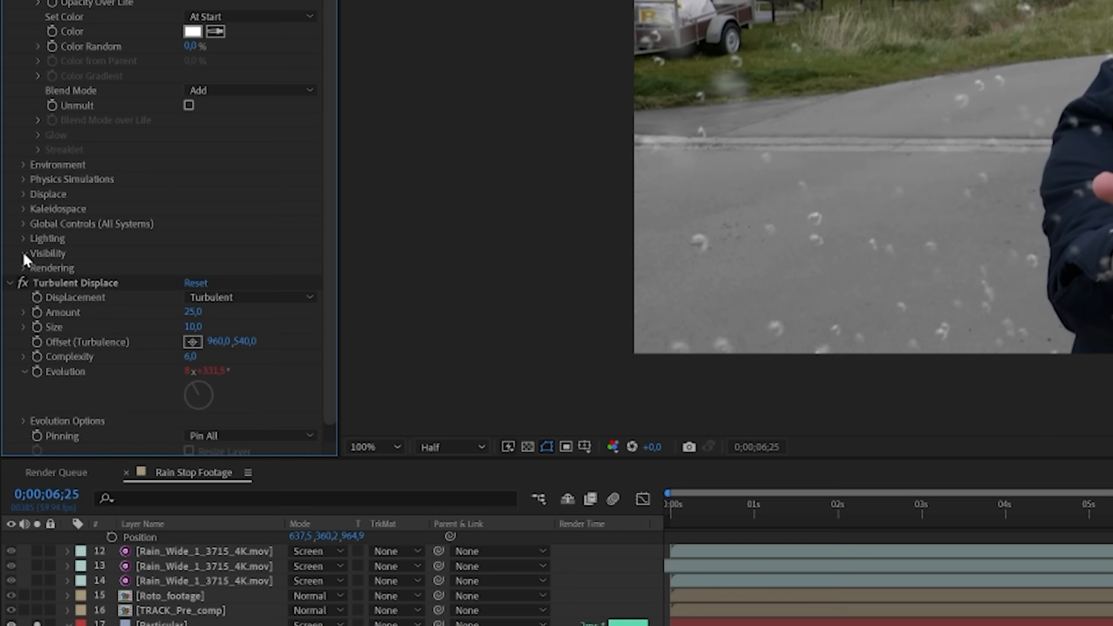
{"action": "left_click", "coordinate": [12, 354]}
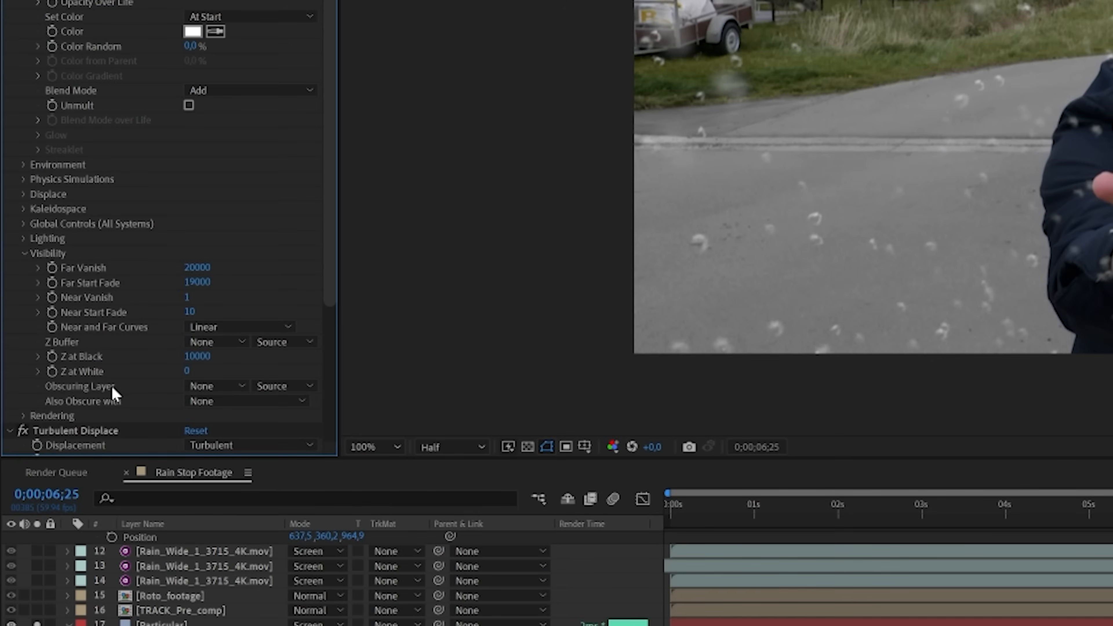
{"action": "left_click", "coordinate": [206, 385]}
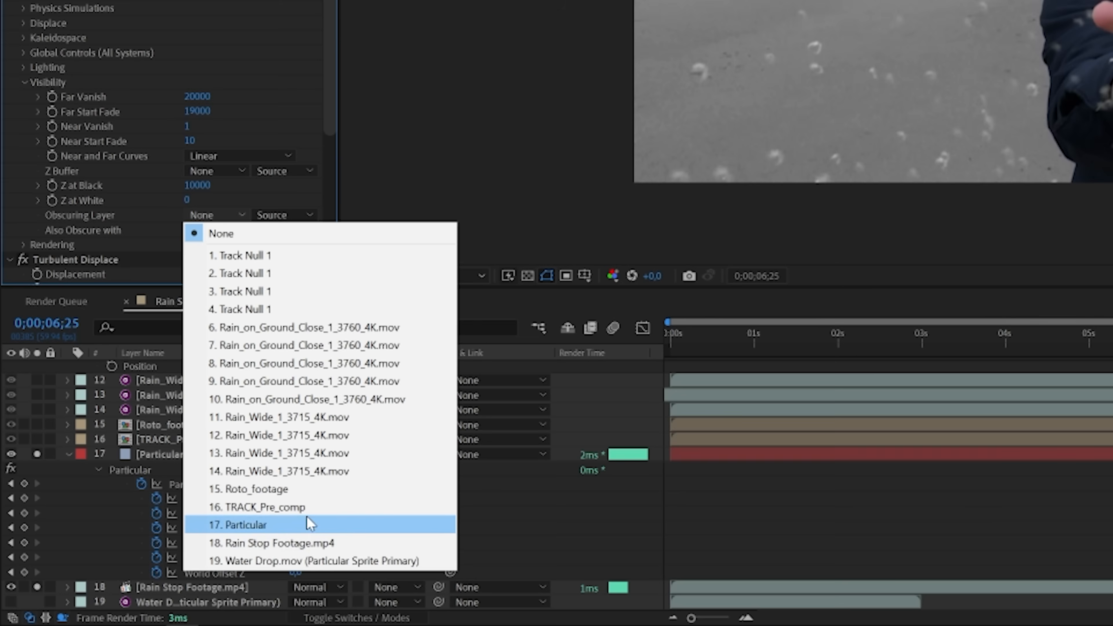
{"action": "left_click", "coordinate": [285, 489]}
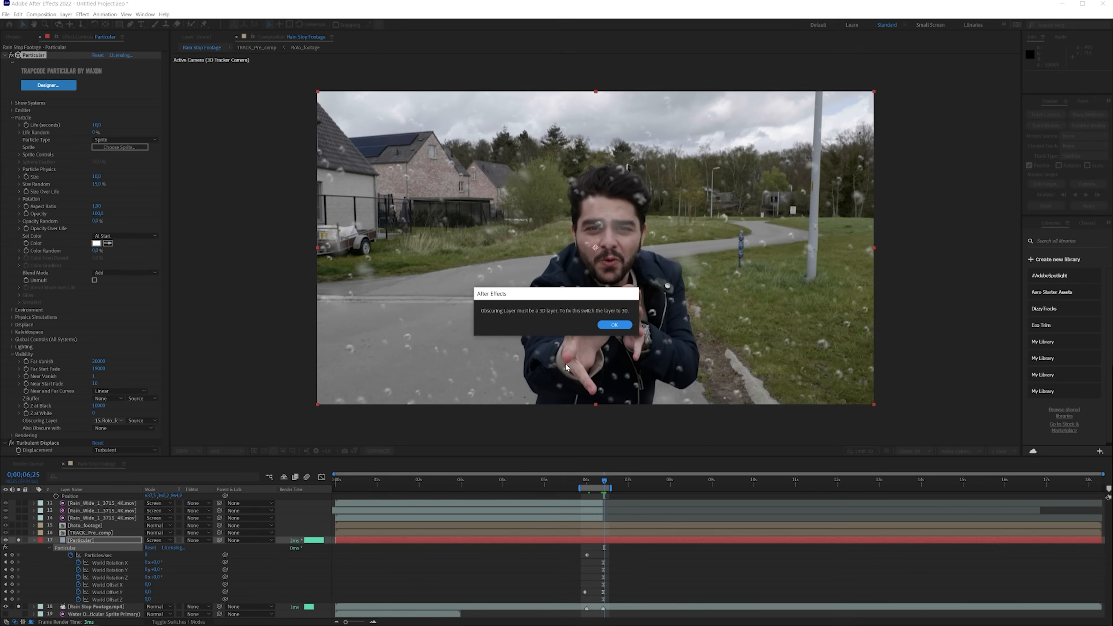
{"action": "left_click", "coordinate": [614, 324]}
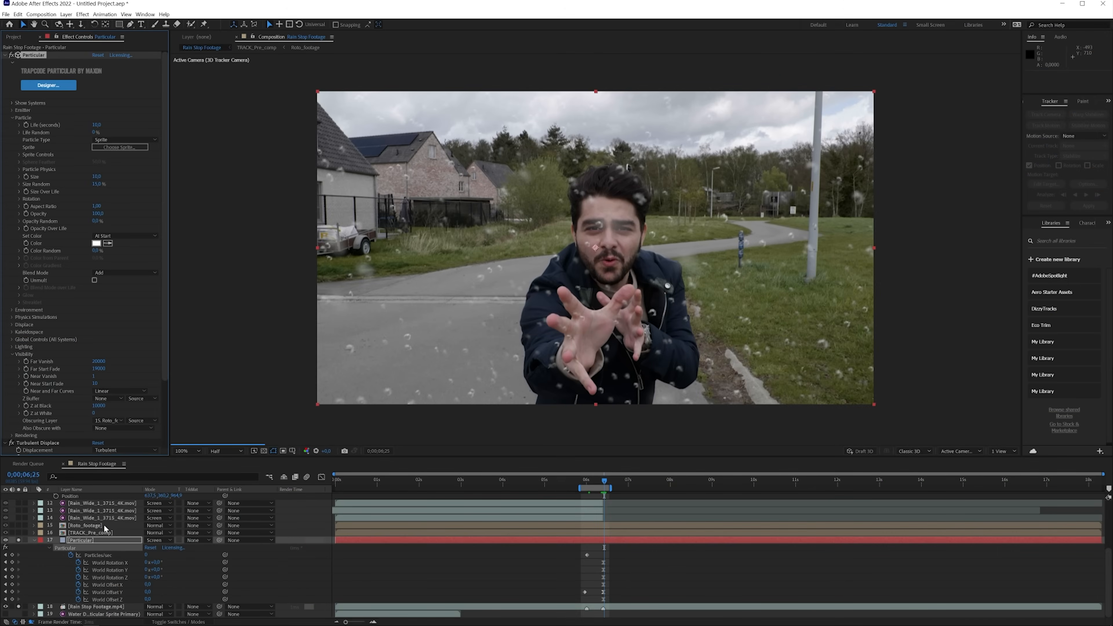
Step: Set the Z Buffer layer in Particular's Visibility settings to 15. Roto_footage
{"action": "left_click", "coordinate": [88, 525]}
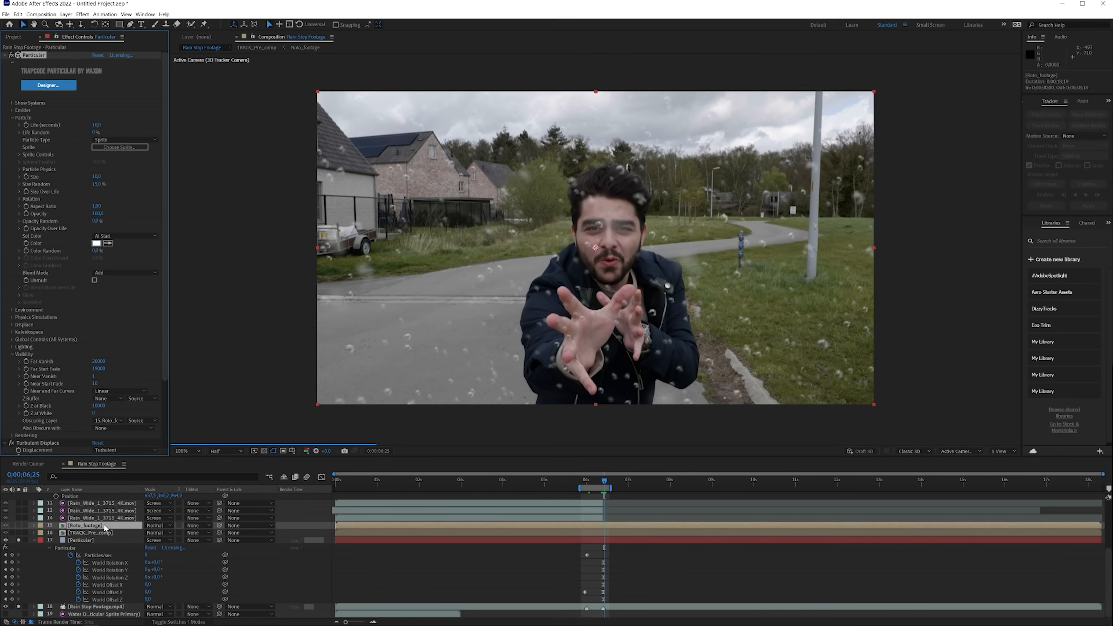
{"action": "left_click", "coordinate": [90, 542]}
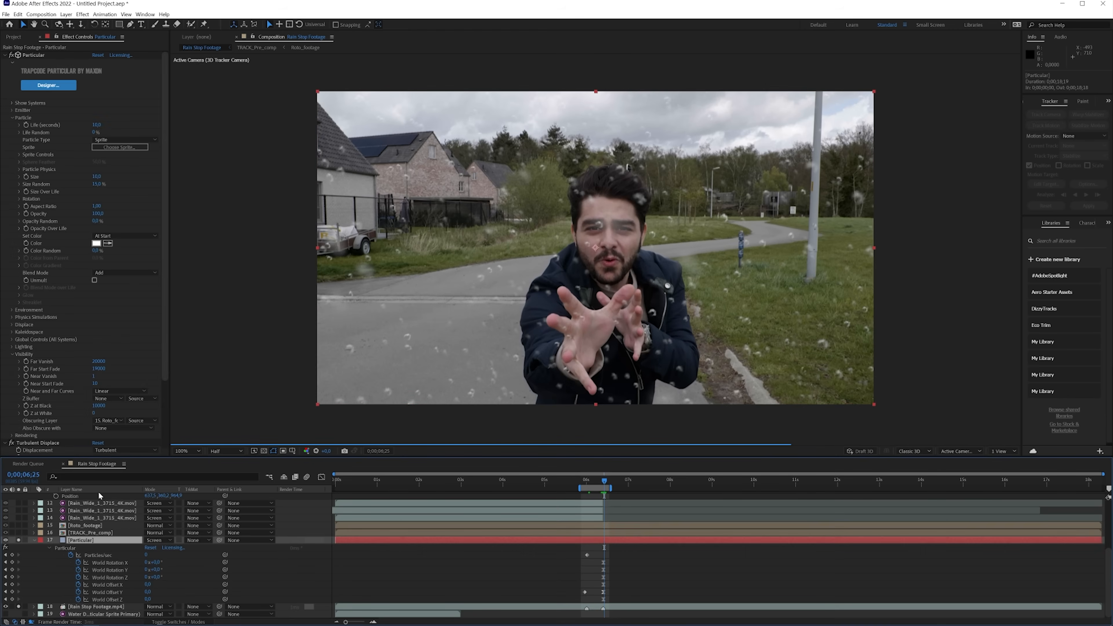
{"action": "left_click", "coordinate": [109, 399]}
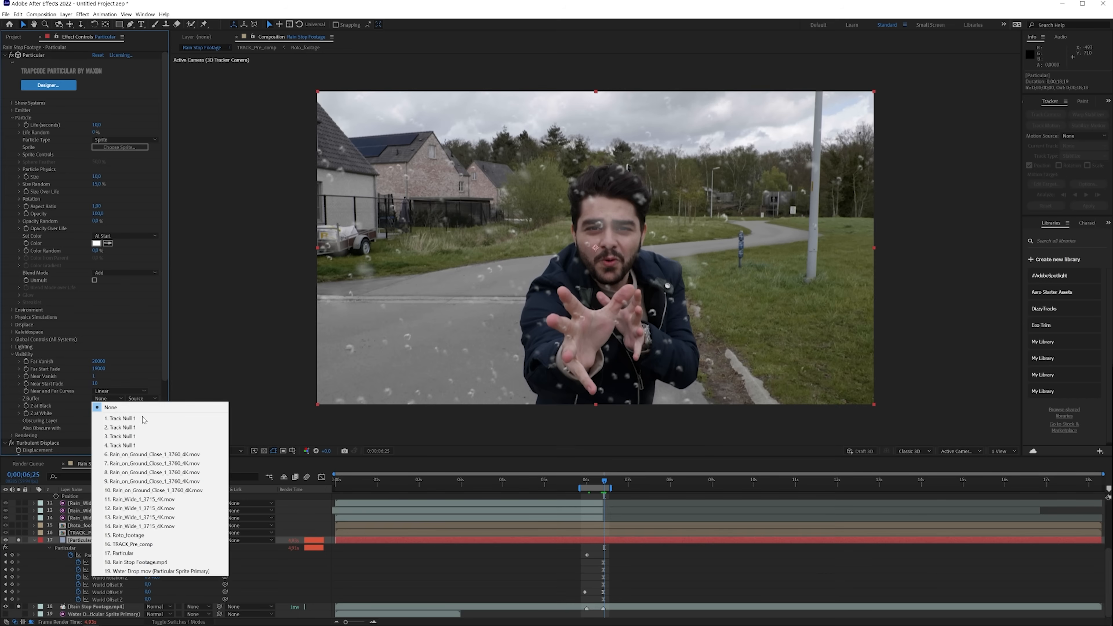
{"action": "left_click", "coordinate": [137, 537]}
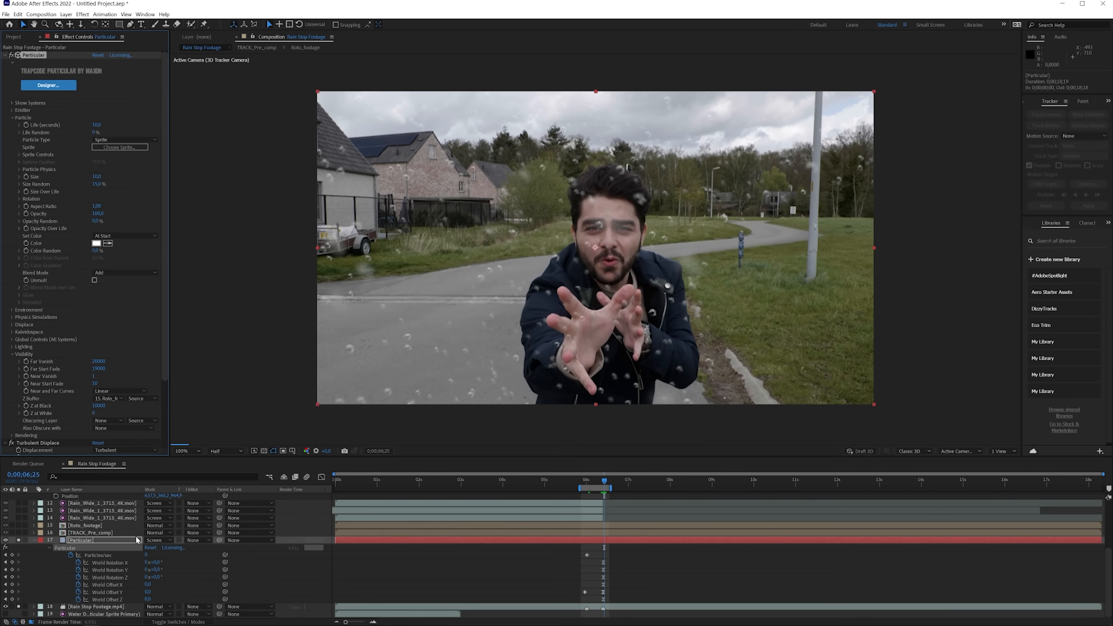
Step: Select Roto_footage, show the layer switches in the timeline, and zoom the composition view out to 25%
{"action": "left_click", "coordinate": [56, 524]}
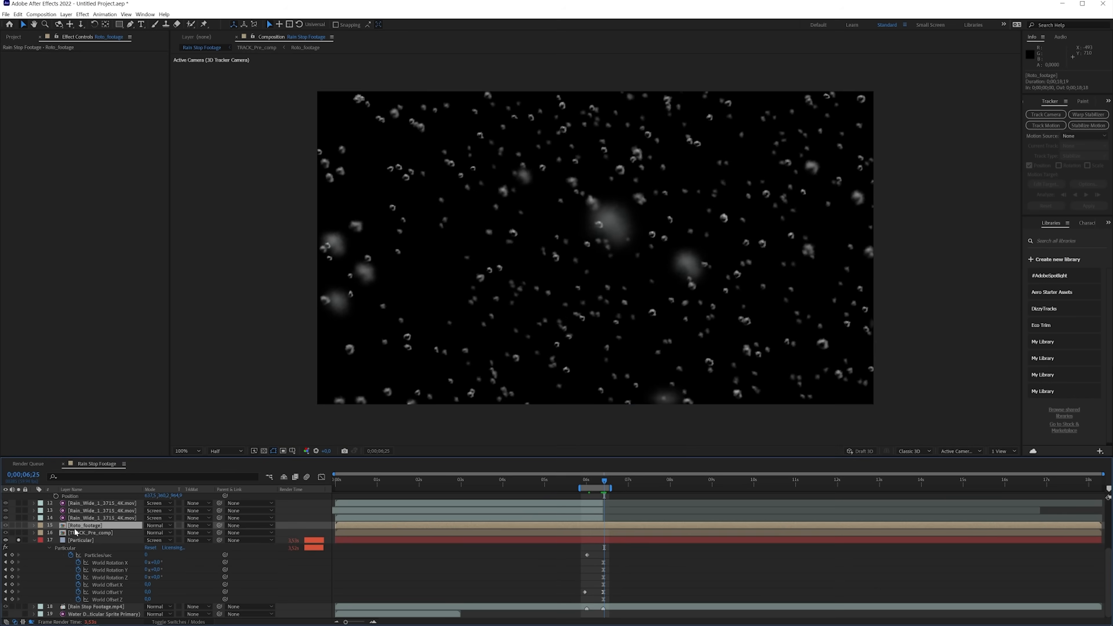
{"action": "left_click", "coordinate": [150, 621]}
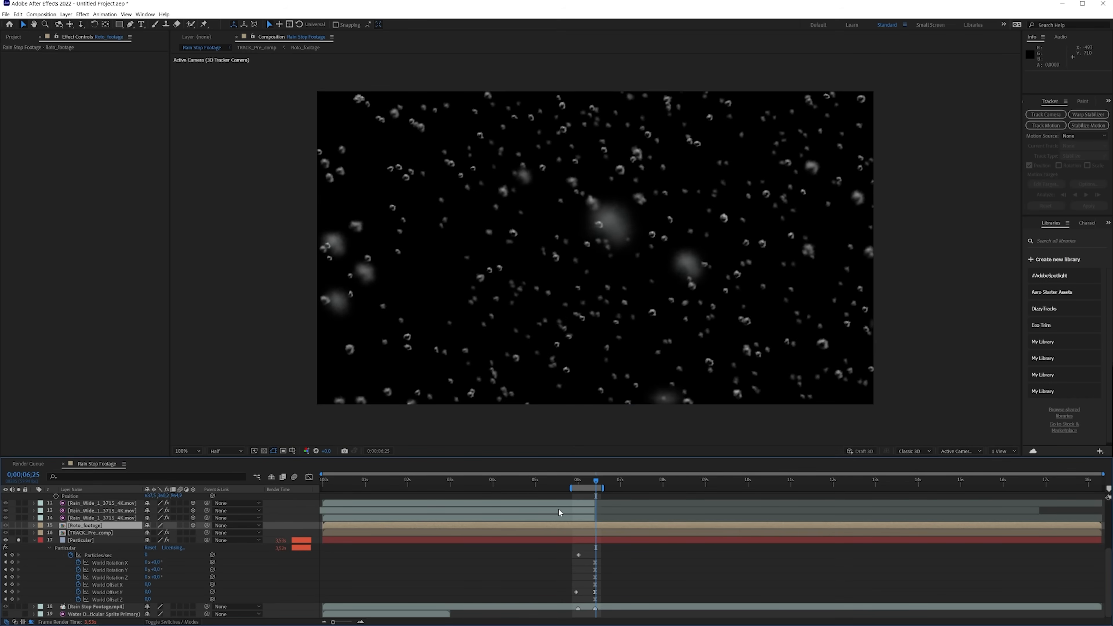
{"action": "key", "text": "comma"}
{"action": "key", "text": "comma"}
{"action": "key", "text": "comma"}
Step: Reveal the 3D Tracker Camera's Position and check it at earlier times back to 0;00;04;18
{"action": "scroll", "coordinate": [88, 539], "scroll_direction": "up", "scroll_amount": 5}
{"action": "left_click", "coordinate": [88, 527]}
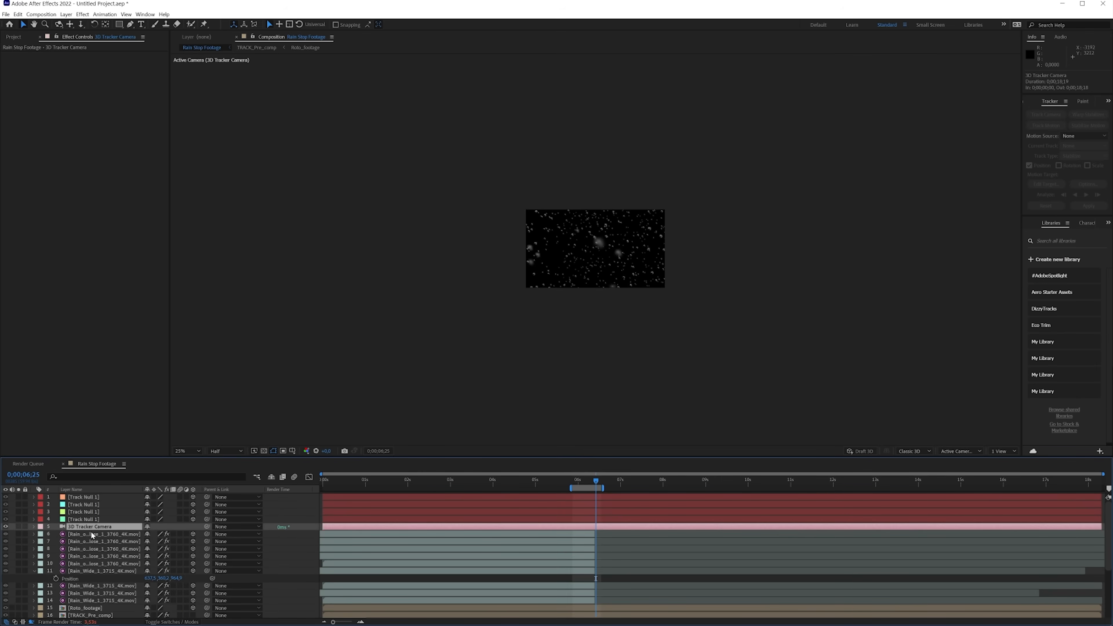
{"action": "key", "text": "p"}
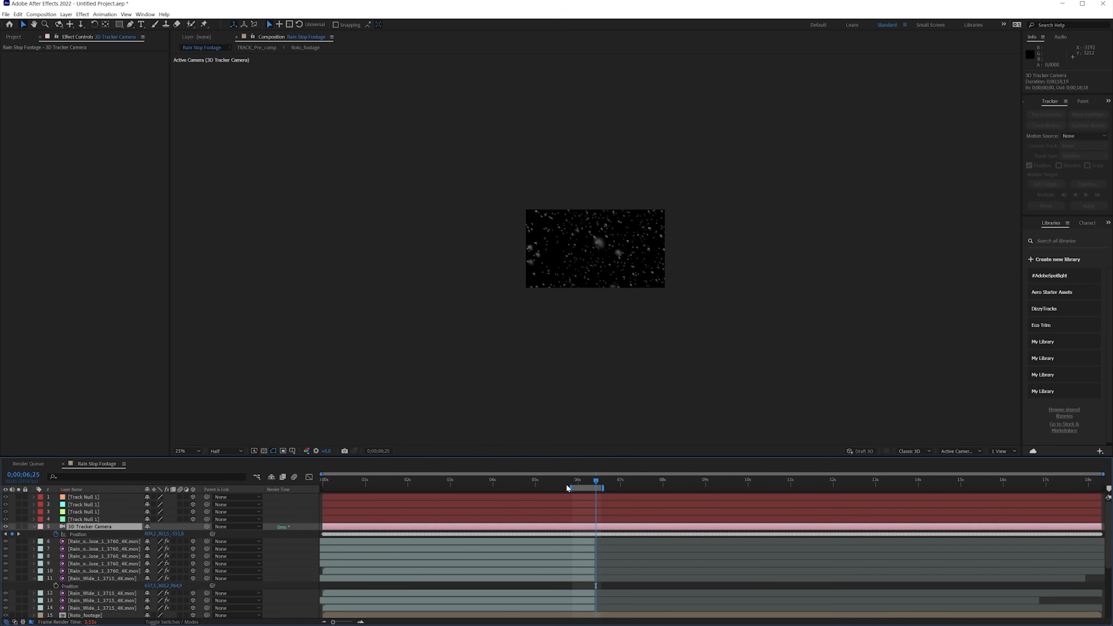
{"action": "left_click_drag", "start_coordinate": [594, 482], "coordinate": [571, 486]}
{"action": "left_click", "coordinate": [506, 482]}
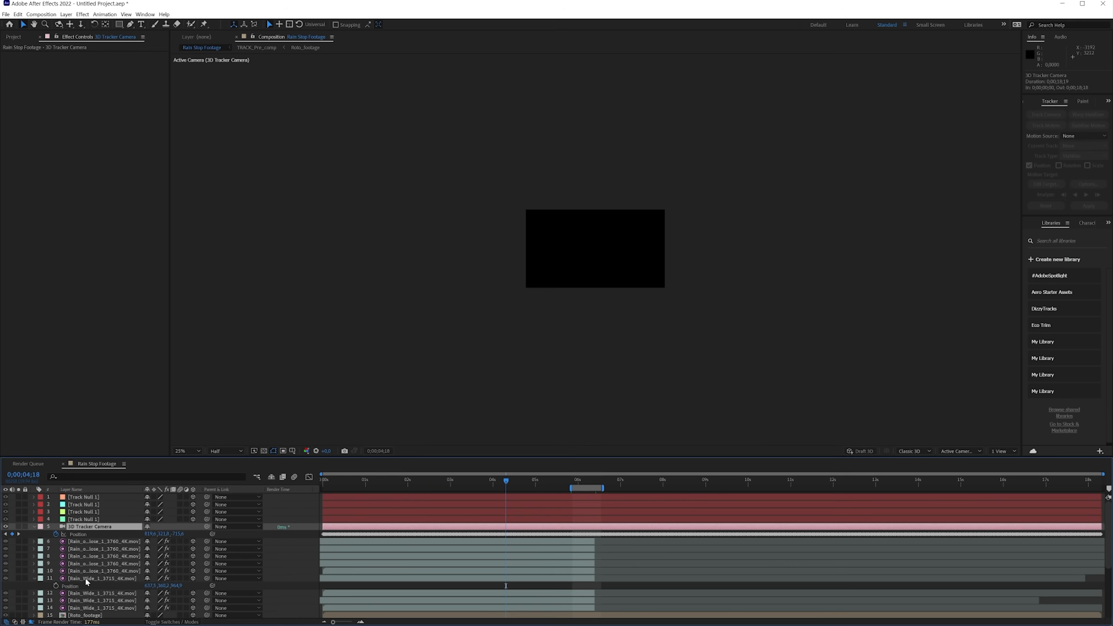
Step: Add the Position expression value+thisComp.layer("3D Tracker Camera").transform.position to Roto_footage
{"action": "scroll", "coordinate": [85, 582], "scroll_direction": "down", "scroll_amount": 3}
{"action": "left_click", "coordinate": [79, 587]}
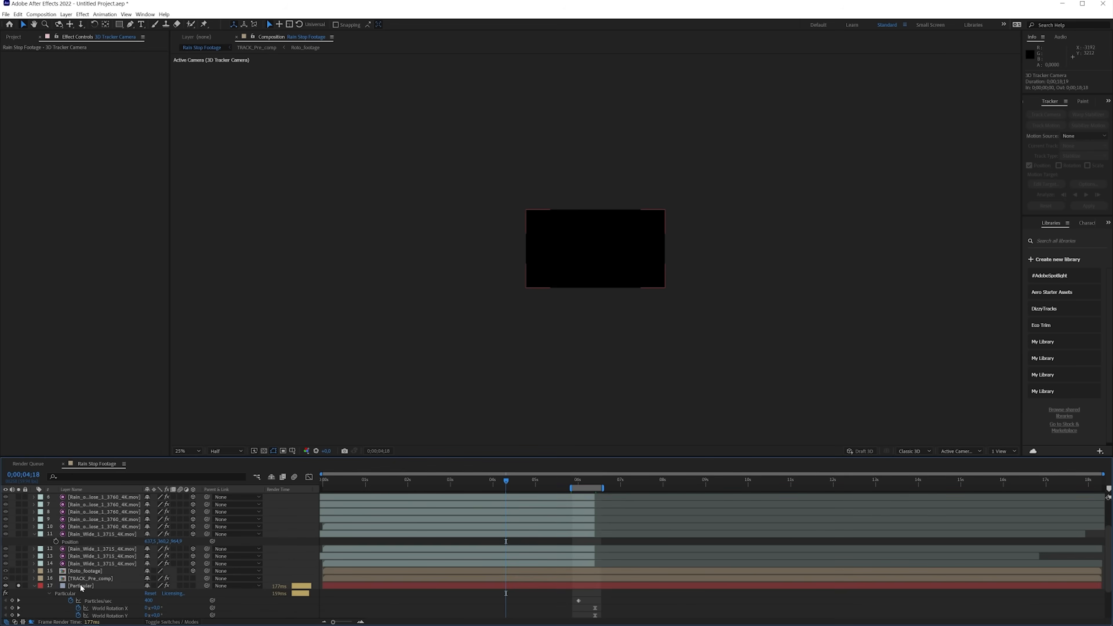
{"action": "left_click", "coordinate": [81, 587]}
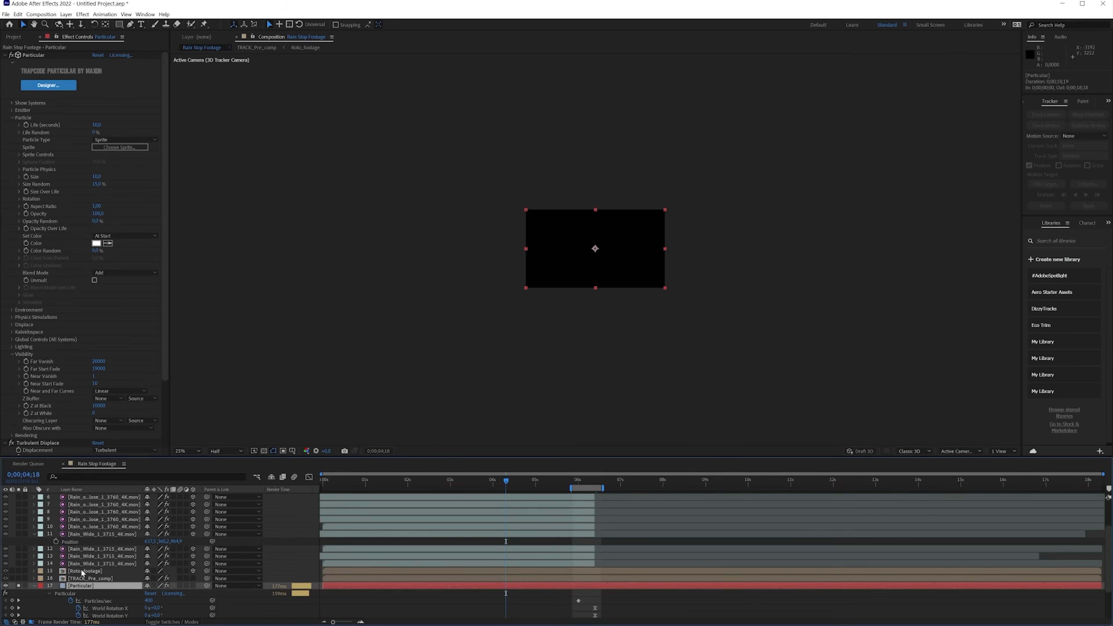
{"action": "left_click", "coordinate": [82, 571]}
{"action": "key", "text": "p"}
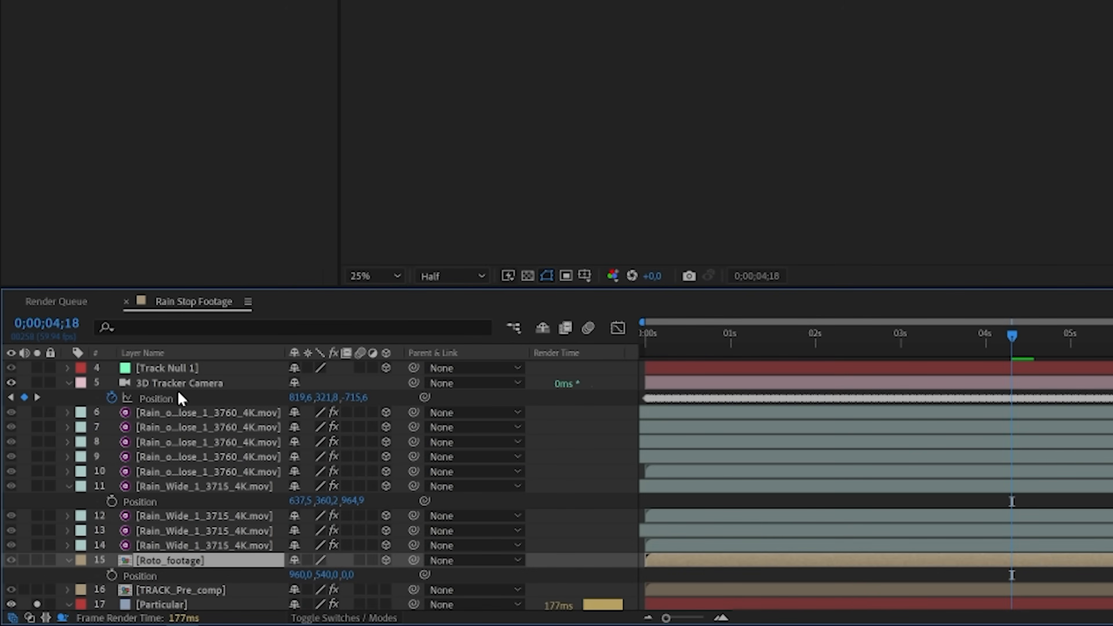
{"action": "left_click", "coordinate": [112, 575], "text": "alt"}
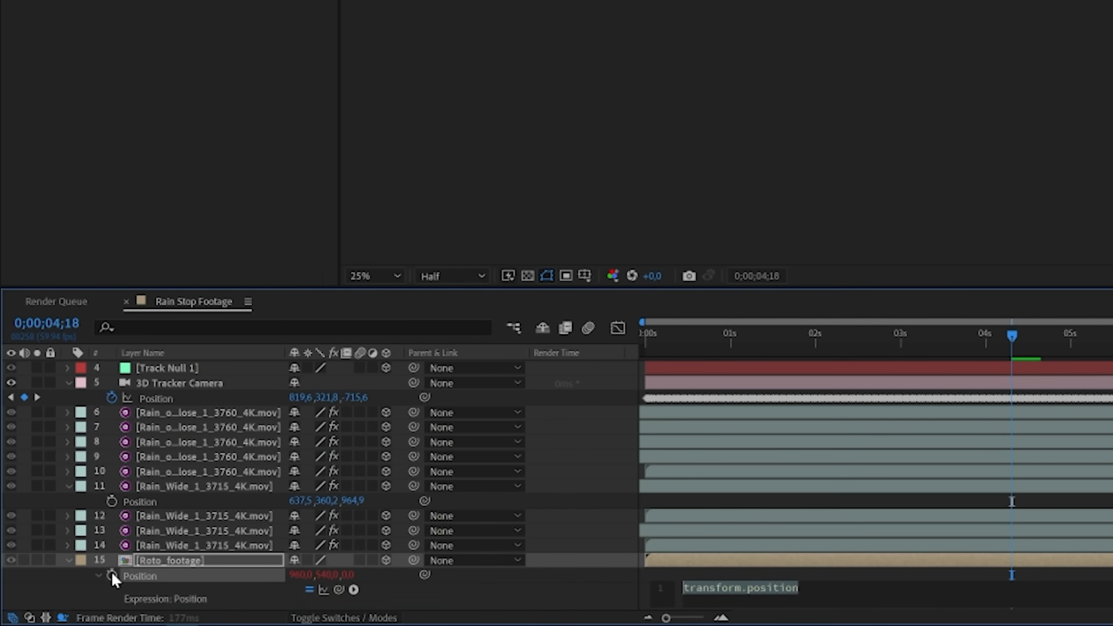
{"action": "type", "text": "value+"}
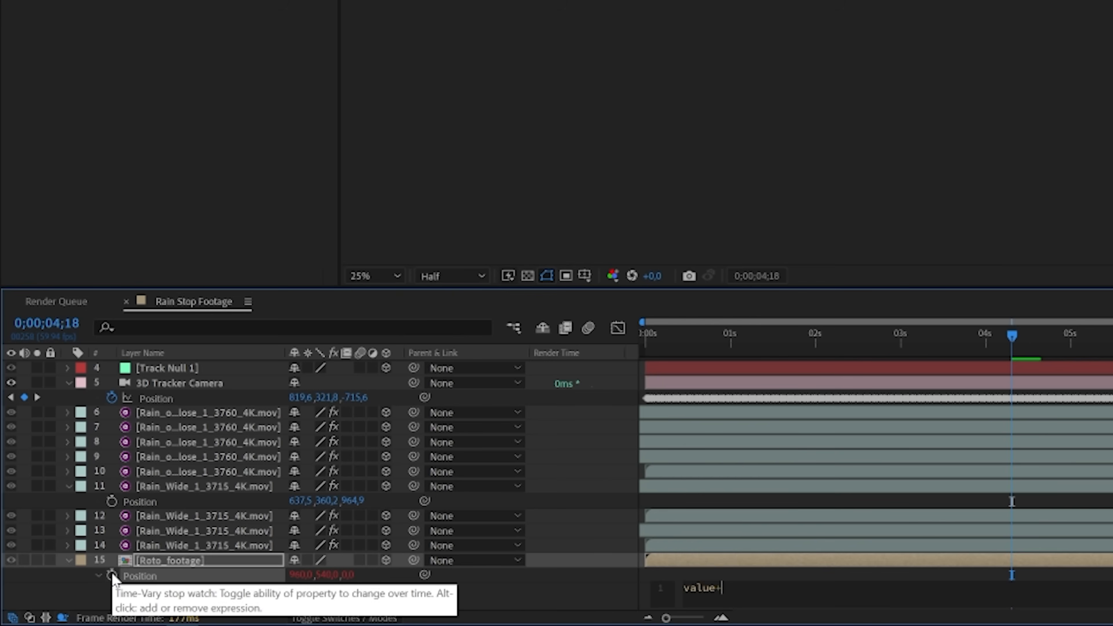
{"action": "left_click_drag", "start_coordinate": [339, 589], "coordinate": [163, 397]}
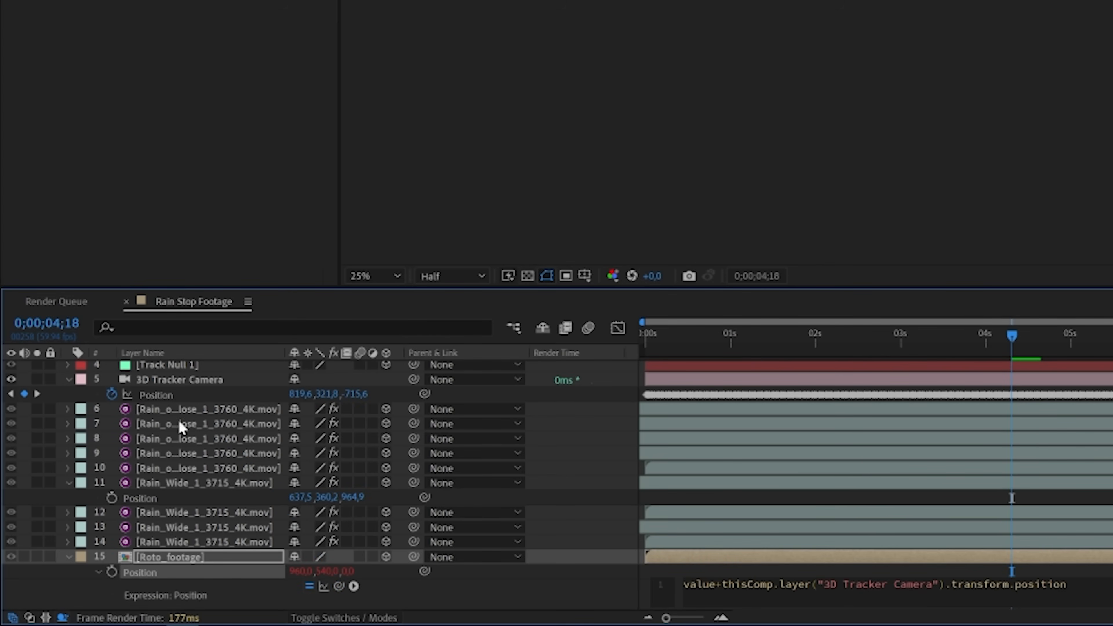
{"action": "left_click", "coordinate": [778, 570]}
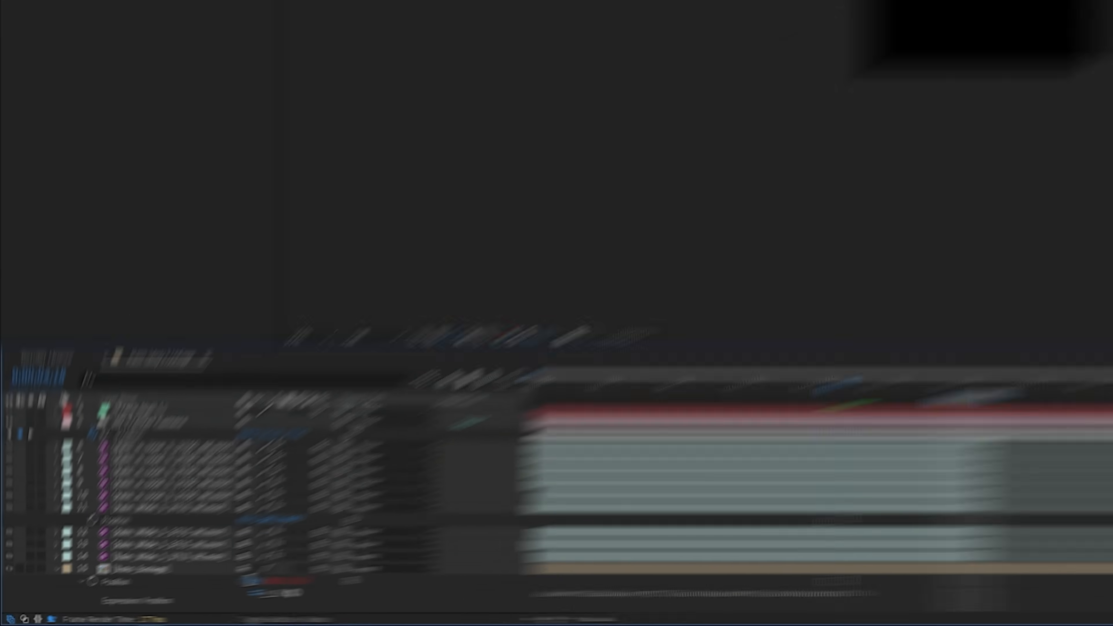
Step: Zero Roto_footage's X and Y Position offsets, solo it, push it back in Z until the person shows, and go to 0;00;04;29
{"action": "left_click", "coordinate": [162, 600]}
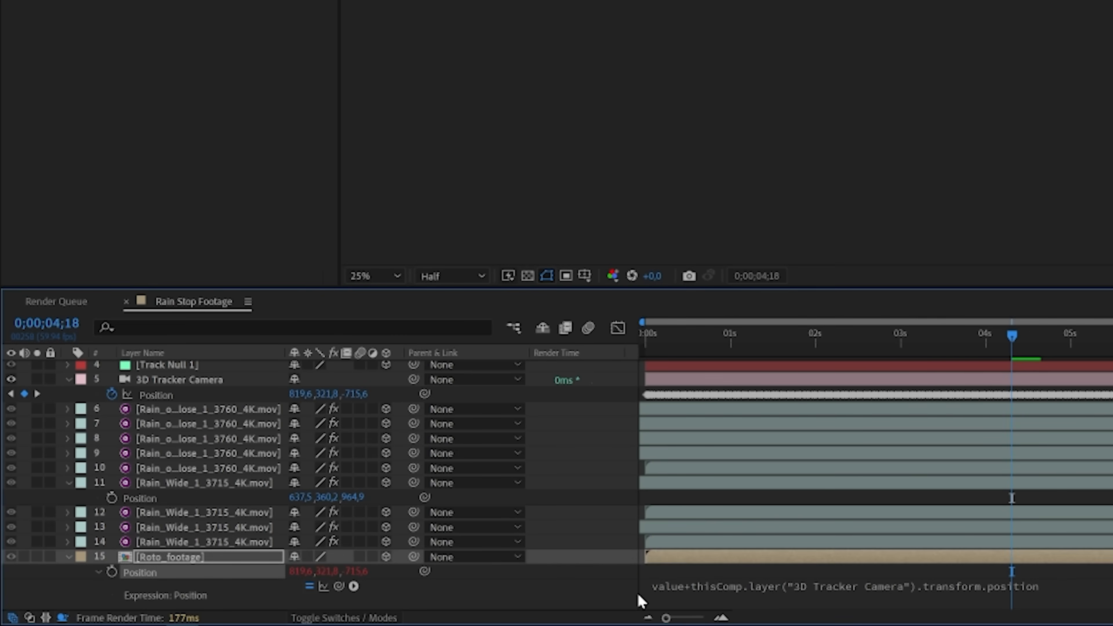
{"action": "left_click_drag", "start_coordinate": [368, 572], "coordinate": [76, 581]}
{"action": "left_click_drag", "start_coordinate": [3, 587], "coordinate": [109, 596]}
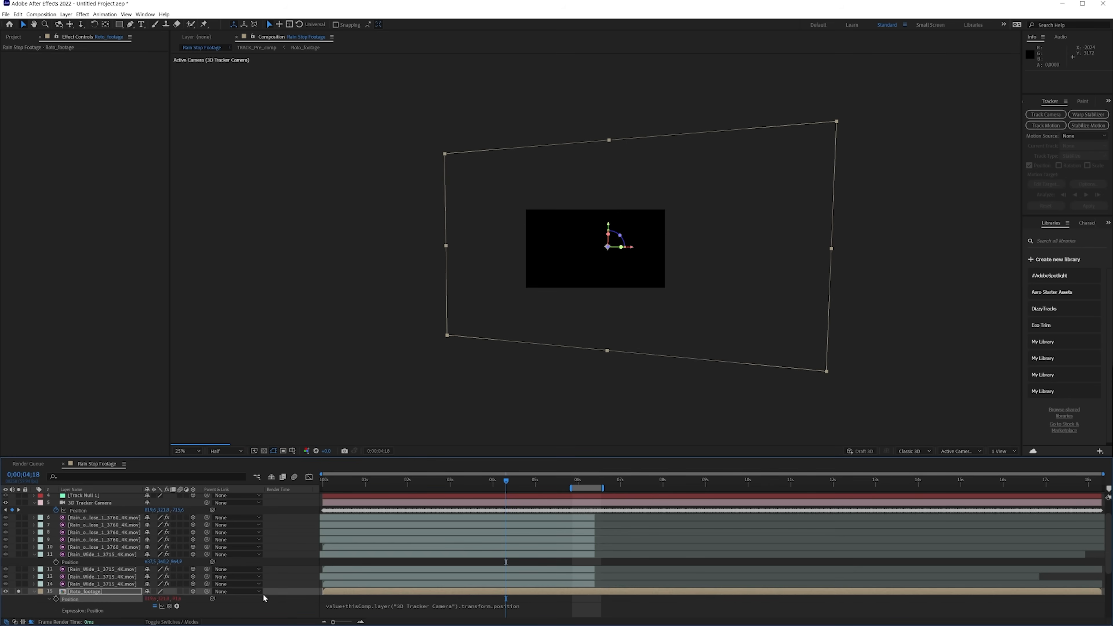
{"action": "left_click_drag", "start_coordinate": [177, 598], "coordinate": [228, 598]}
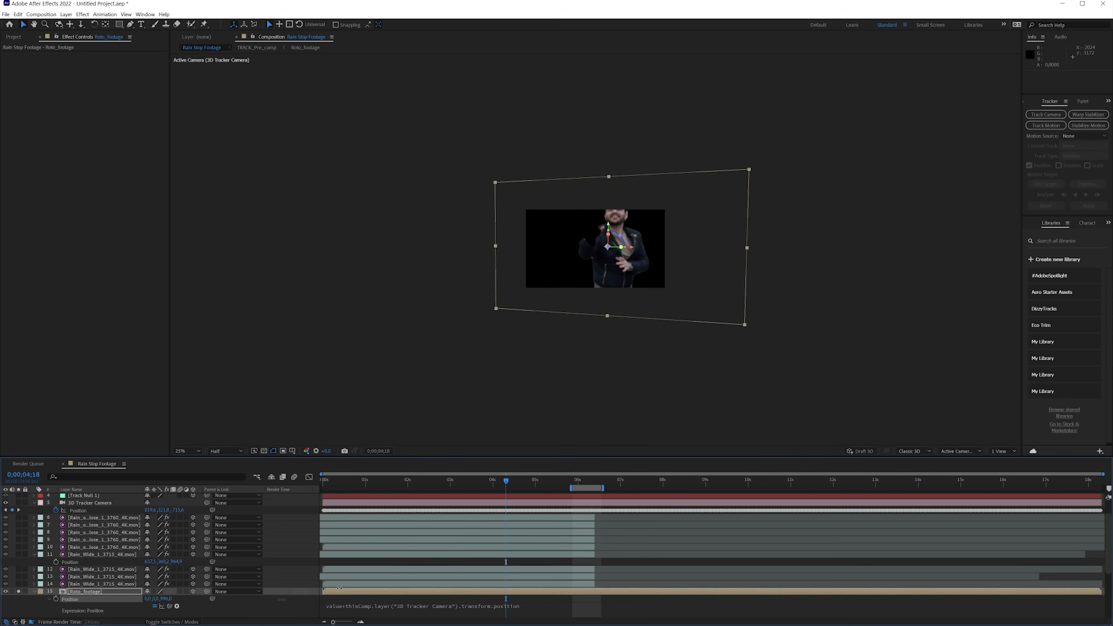
{"action": "mouse_move", "coordinate": [498, 485]}
{"action": "left_mouse_down"}
{"action": "mouse_move", "coordinate": [330, 484]}
{"action": "mouse_move", "coordinate": [516, 490]}
{"action": "left_mouse_up"}
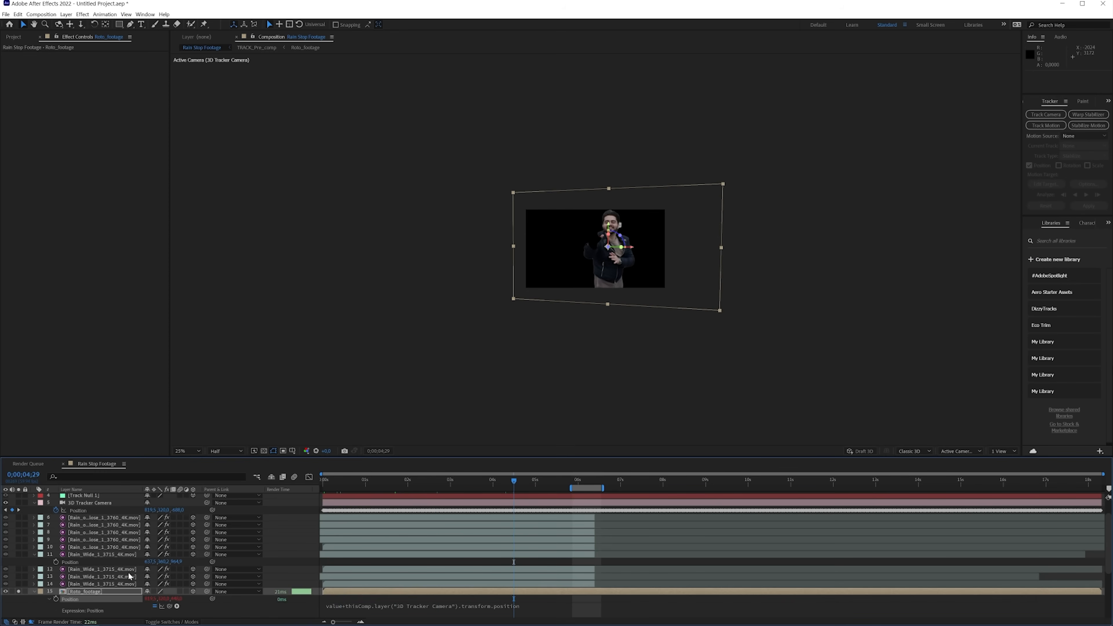
Step: Add the Orientation expression value+thisComp.layer("3D Tracker Camera").transform.orientation to Roto_footage and play the composition from the start
{"action": "left_click", "coordinate": [94, 504]}
{"action": "key", "text": "r"}
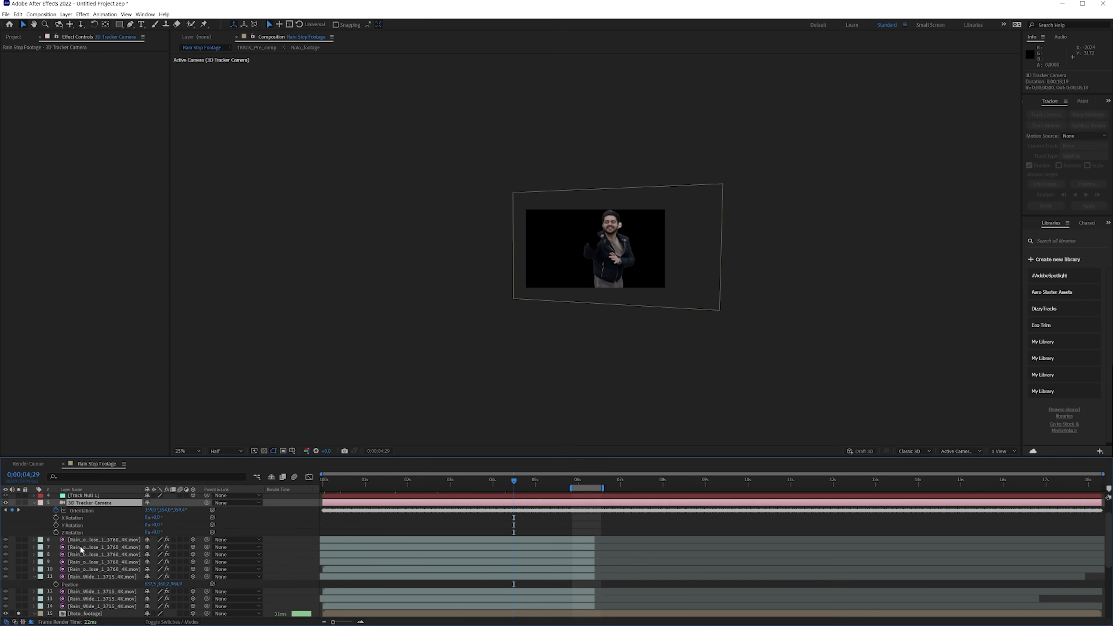
{"action": "left_click", "coordinate": [81, 613]}
{"action": "key", "text": "r"}
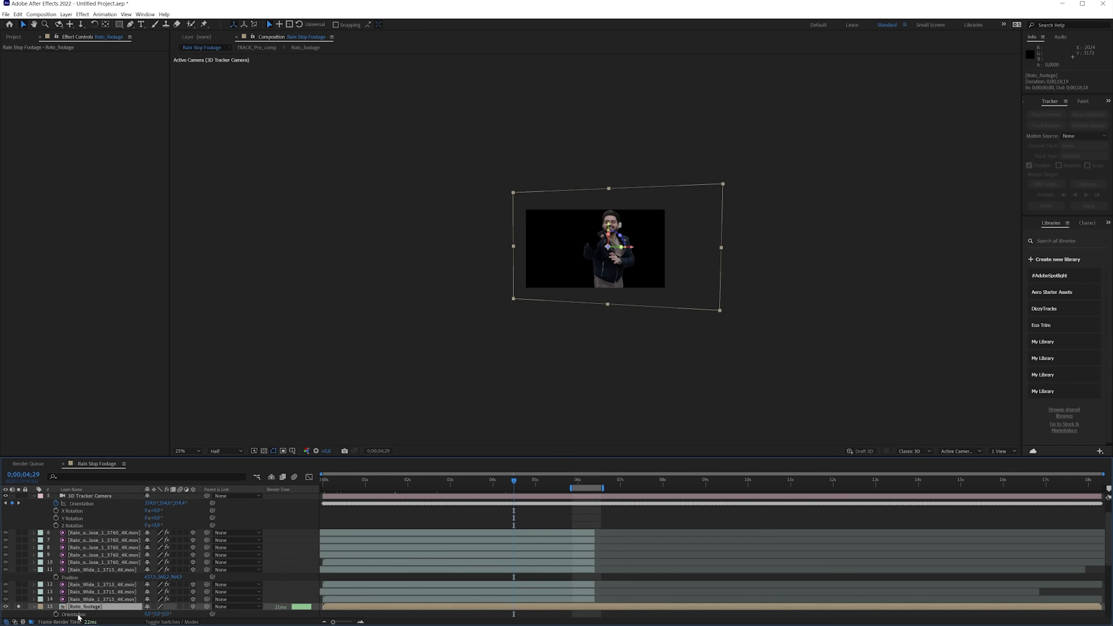
{"action": "left_click", "coordinate": [56, 614], "text": "alt"}
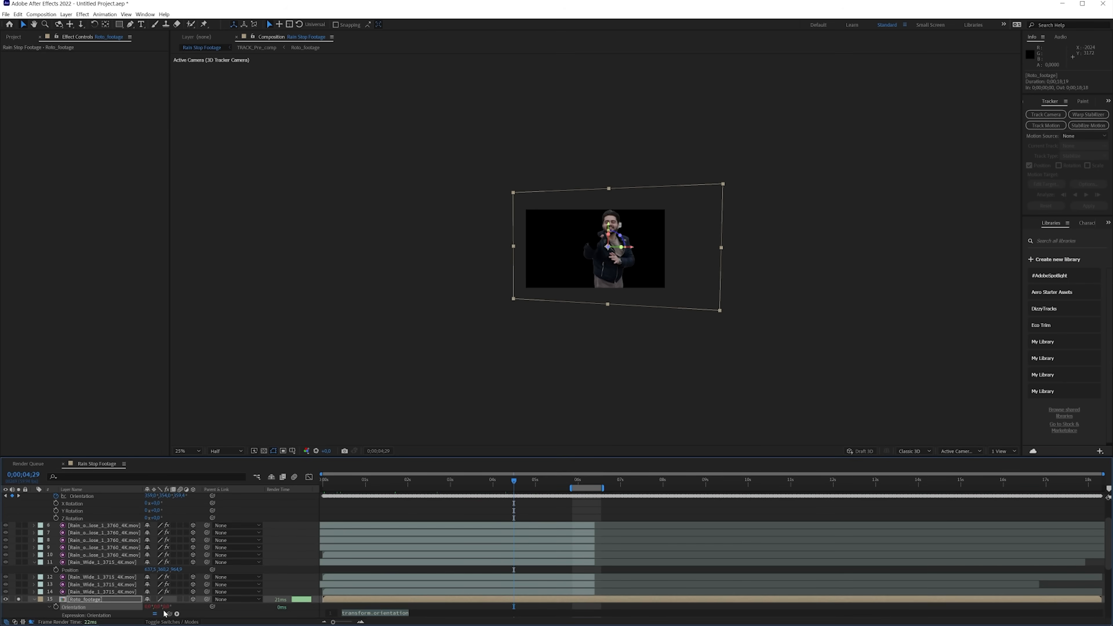
{"action": "mouse_move", "coordinate": [169, 614]}
{"action": "left_mouse_down"}
{"action": "mouse_move", "coordinate": [65, 524]}
{"action": "mouse_move", "coordinate": [61, 498]}
{"action": "mouse_move", "coordinate": [96, 508]}
{"action": "left_mouse_up"}
{"action": "left_click_drag", "start_coordinate": [96, 512], "coordinate": [97, 512]}
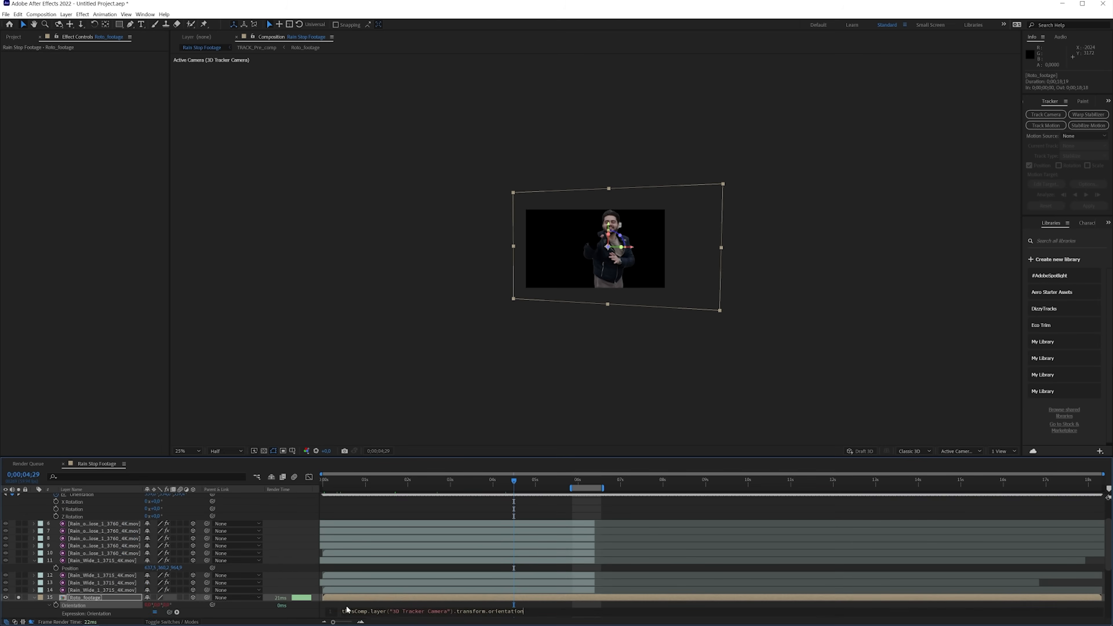
{"action": "type", "text": "value+"}
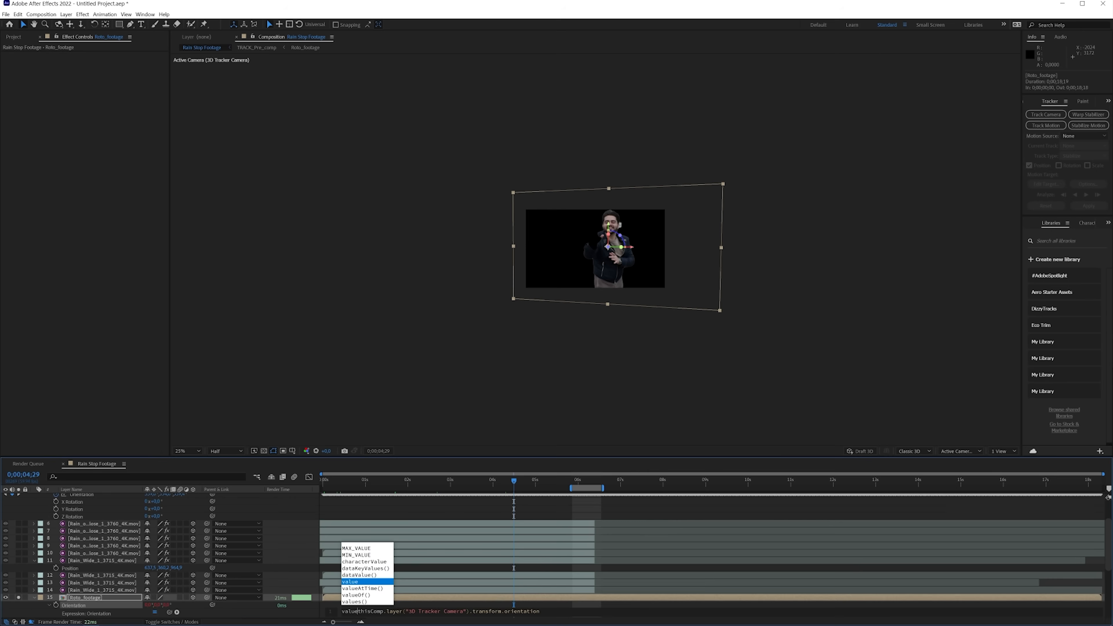
{"action": "left_click", "coordinate": [247, 617]}
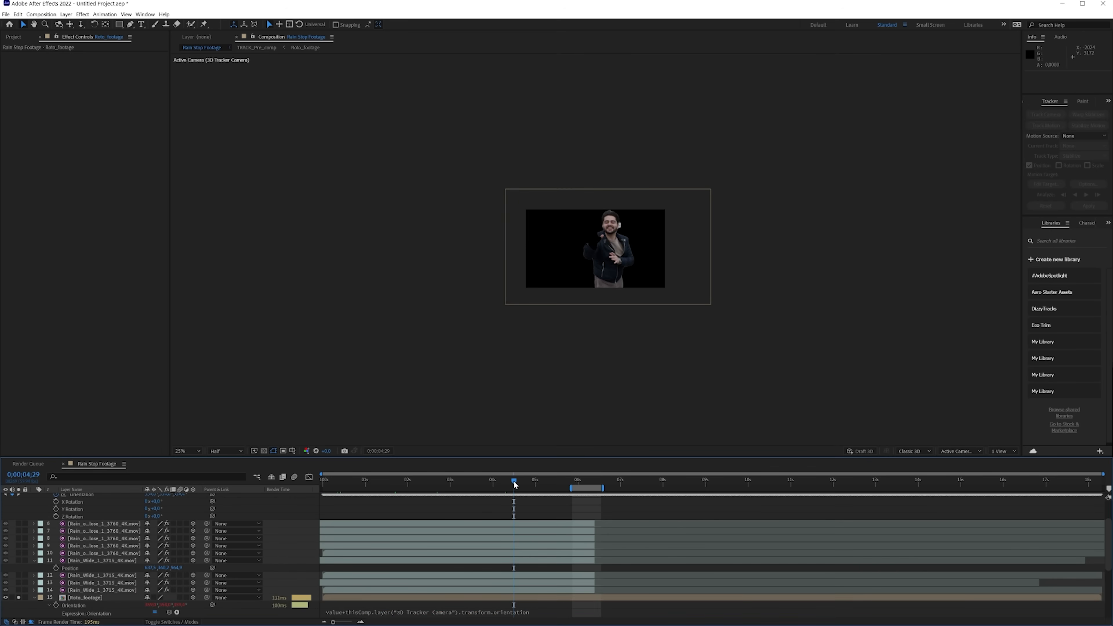
{"action": "left_click_drag", "start_coordinate": [514, 481], "coordinate": [279, 504]}
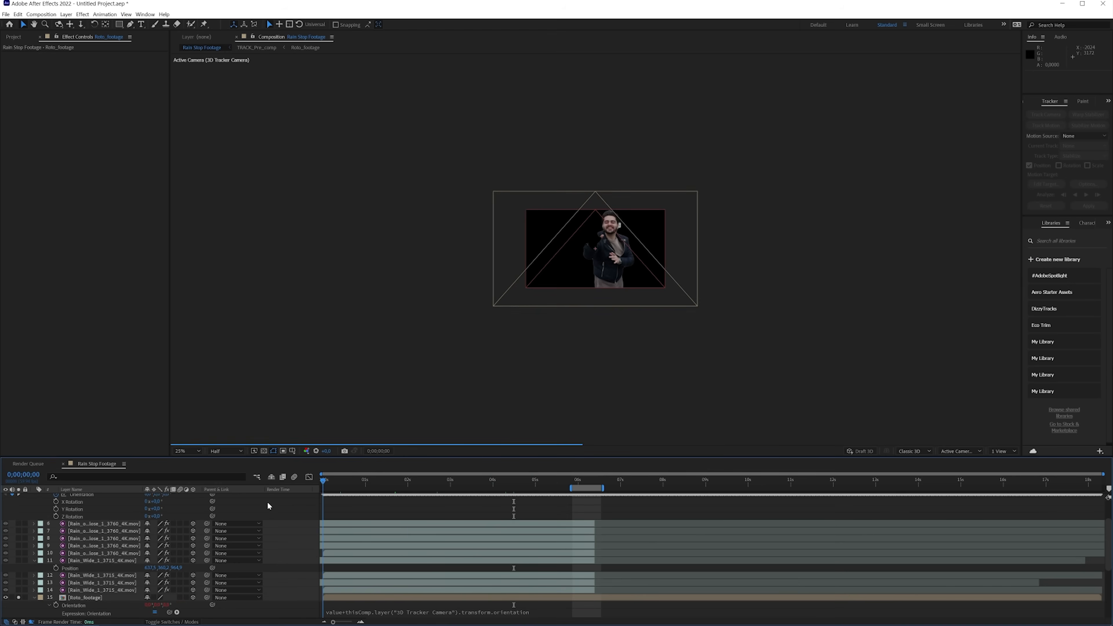
{"action": "key", "text": "space"}
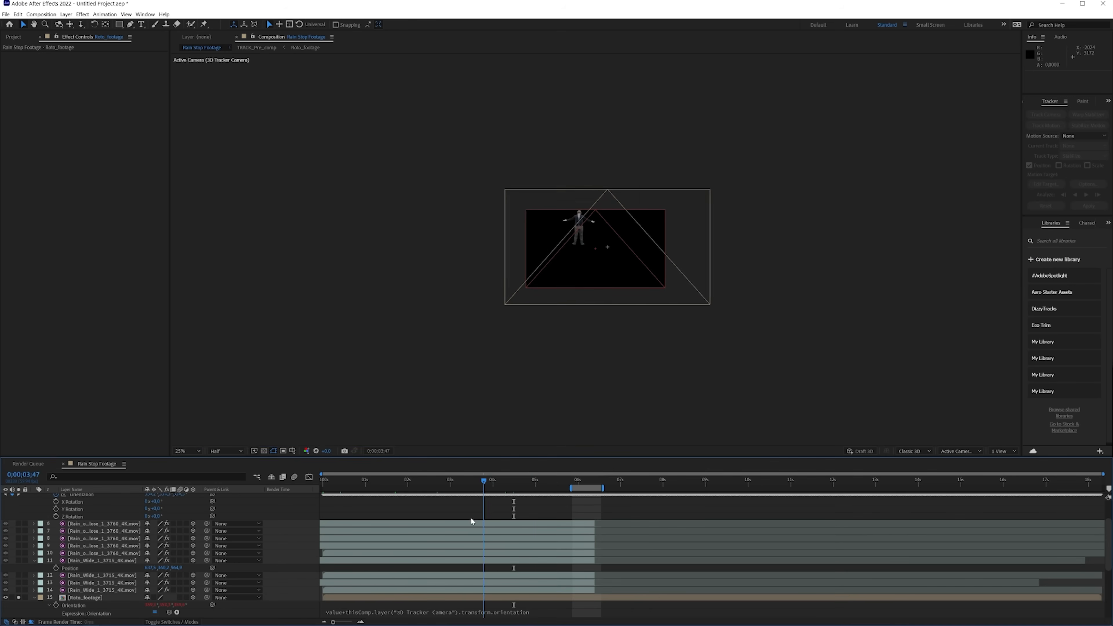
{"action": "left_click", "coordinate": [86, 596]}
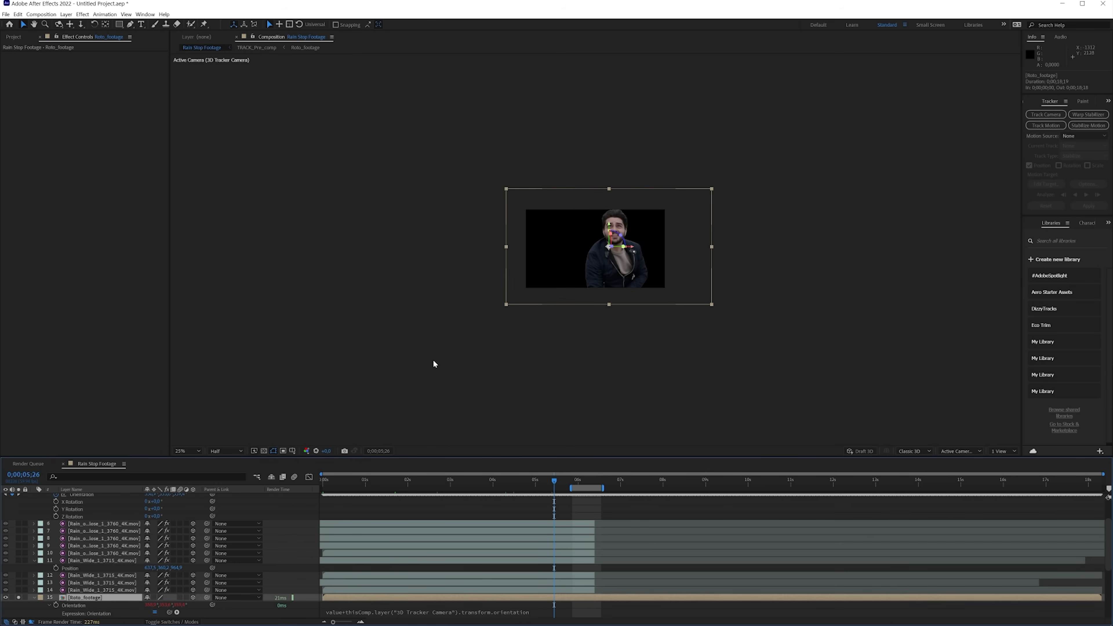
{"action": "left_click_drag", "start_coordinate": [505, 303], "coordinate": [543, 288]}
{"action": "key", "text": "period"}
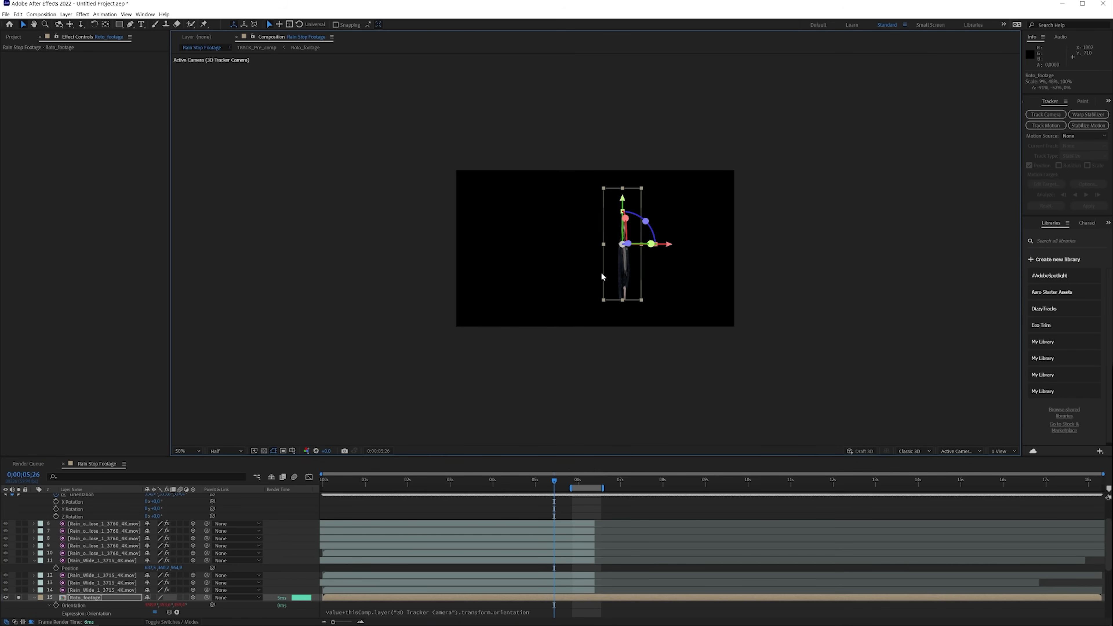
{"action": "key", "text": "ctrl+z"}
Step: Reposition Roto_footage to about -126, 16, 1122 so it fills the composition frame, and check it at 0;00;06;25
{"action": "left_click_drag", "start_coordinate": [415, 357], "coordinate": [444, 350]}
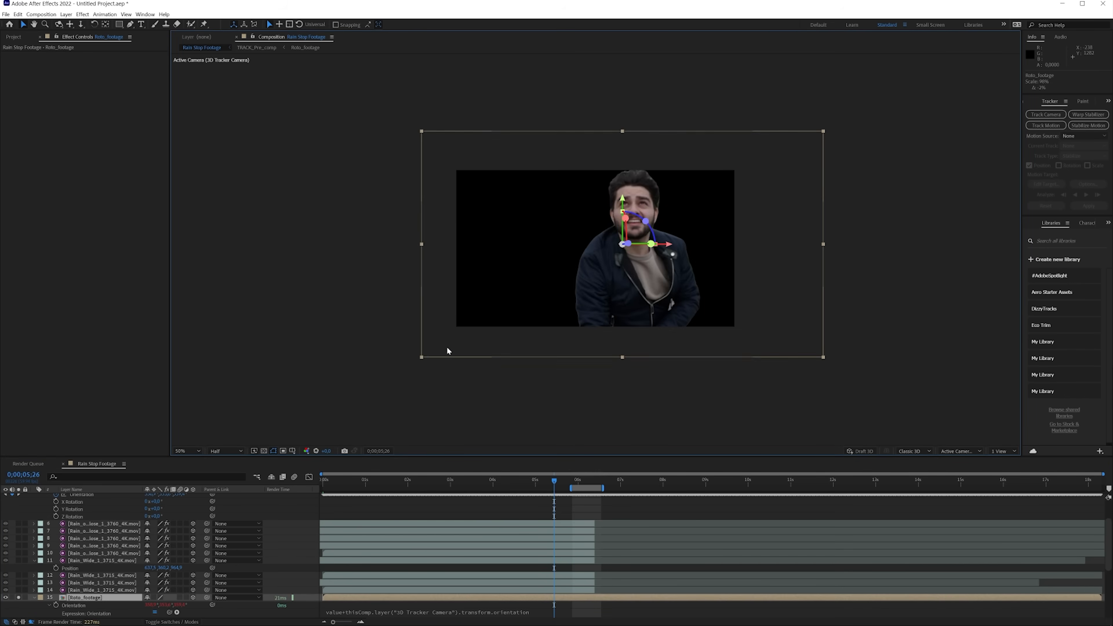
{"action": "key", "text": "comma"}
{"action": "key", "text": "period"}
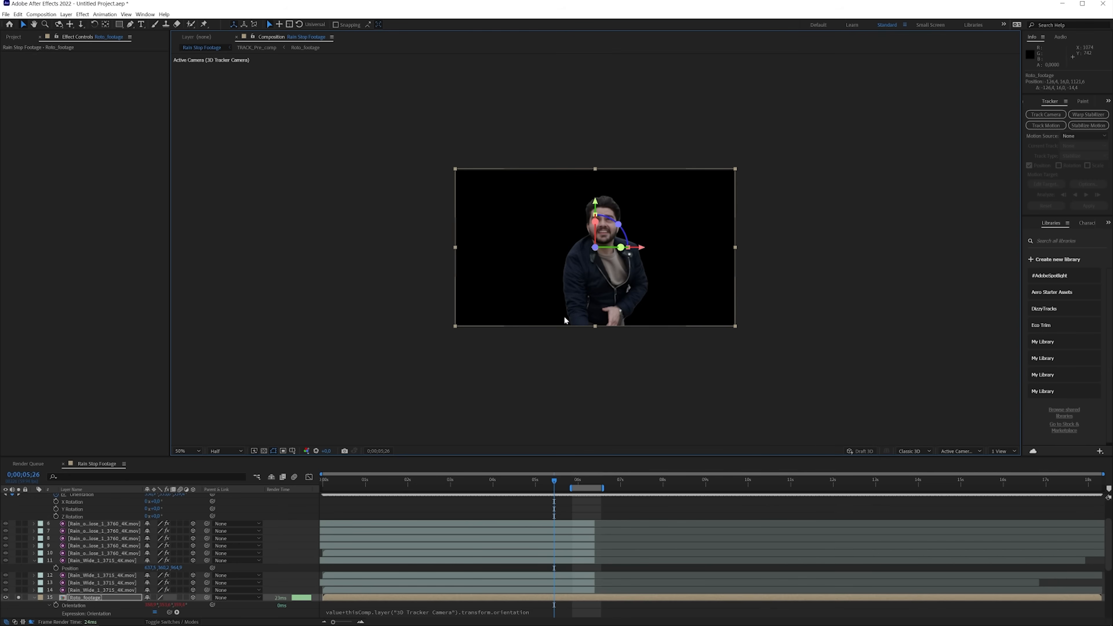
{"action": "left_click_drag", "start_coordinate": [516, 480], "coordinate": [434, 480]}
{"action": "left_click", "coordinate": [596, 483]}
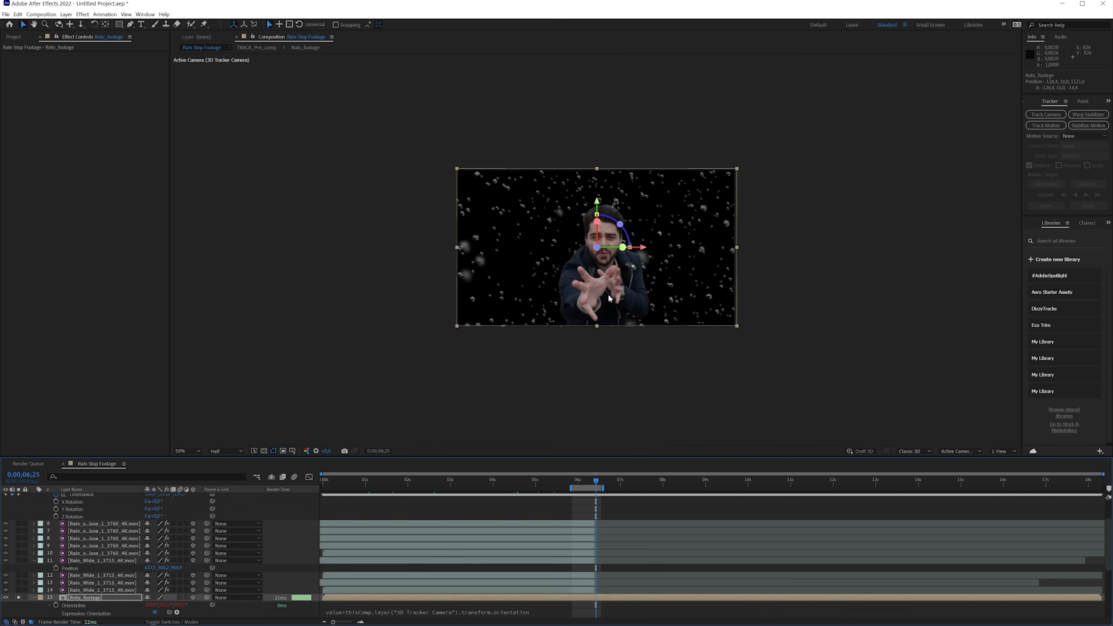
Step: Duplicate the Roto_footage layer and rename the copy Particle_MASK
{"action": "left_click", "coordinate": [82, 598]}
{"action": "scroll", "coordinate": [80, 600], "scroll_direction": "down", "scroll_amount": 3}
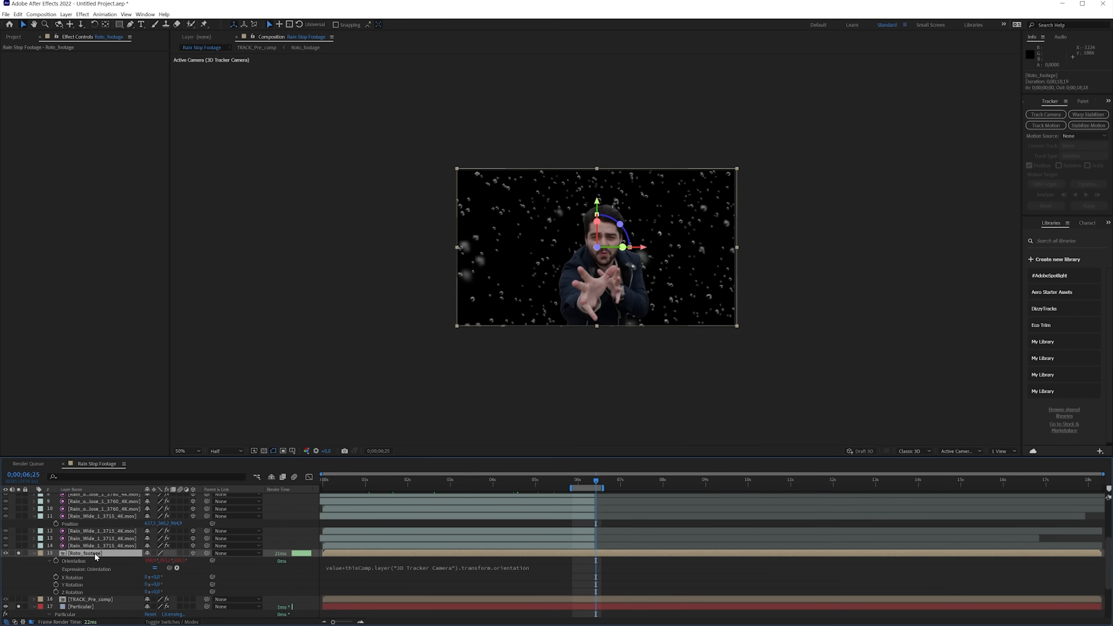
{"action": "key", "text": "ctrl+d"}
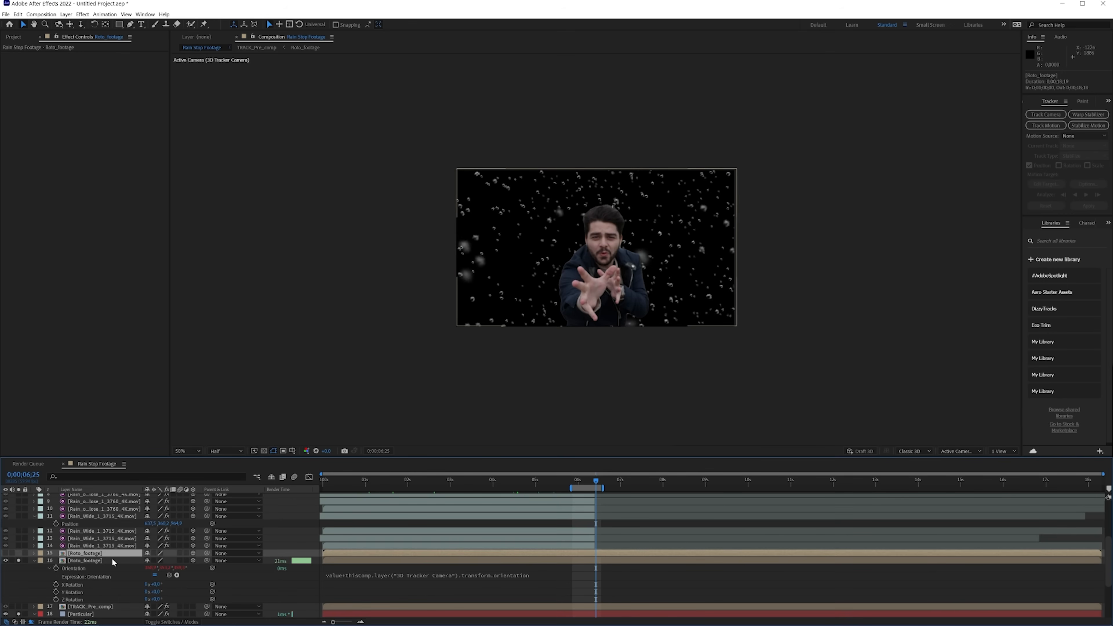
{"action": "key", "text": "Return"}
{"action": "type", "text": "Particle_MAS"}
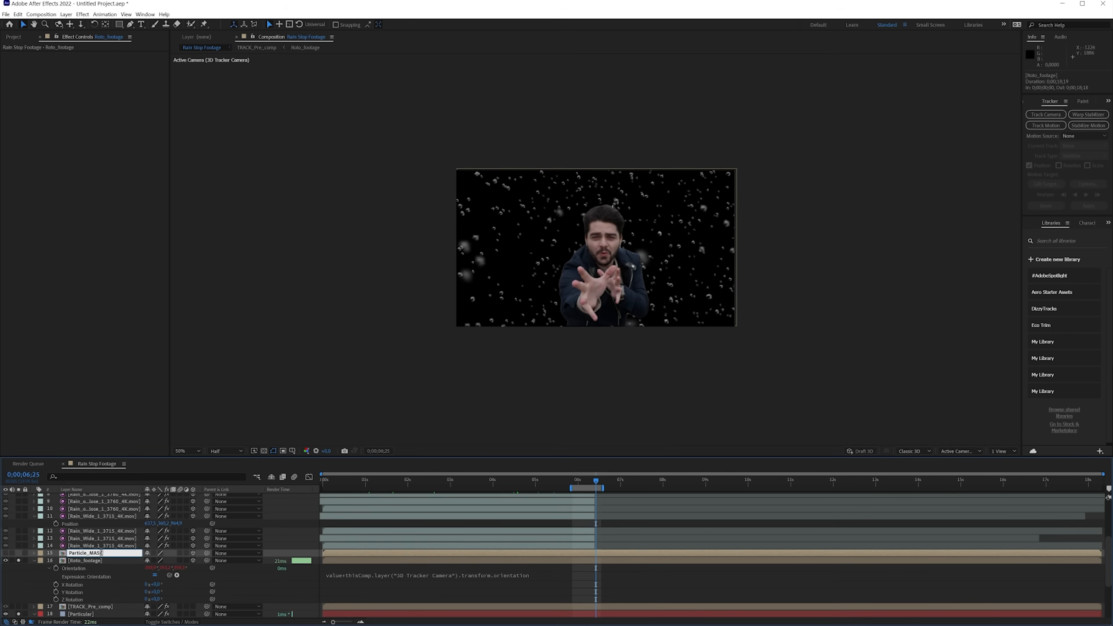
{"action": "key", "text": "Return"}
Step: Remove the Orientation and Position expressions from the original Roto_footage layer
{"action": "left_click", "coordinate": [86, 560]}
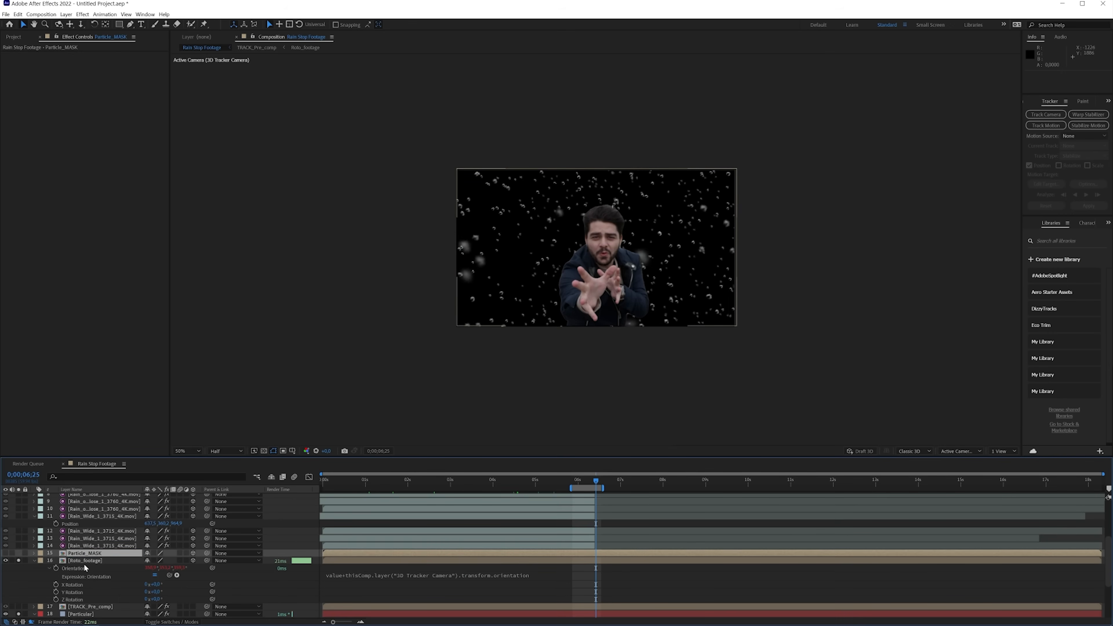
{"action": "left_click", "coordinate": [56, 568], "text": "alt"}
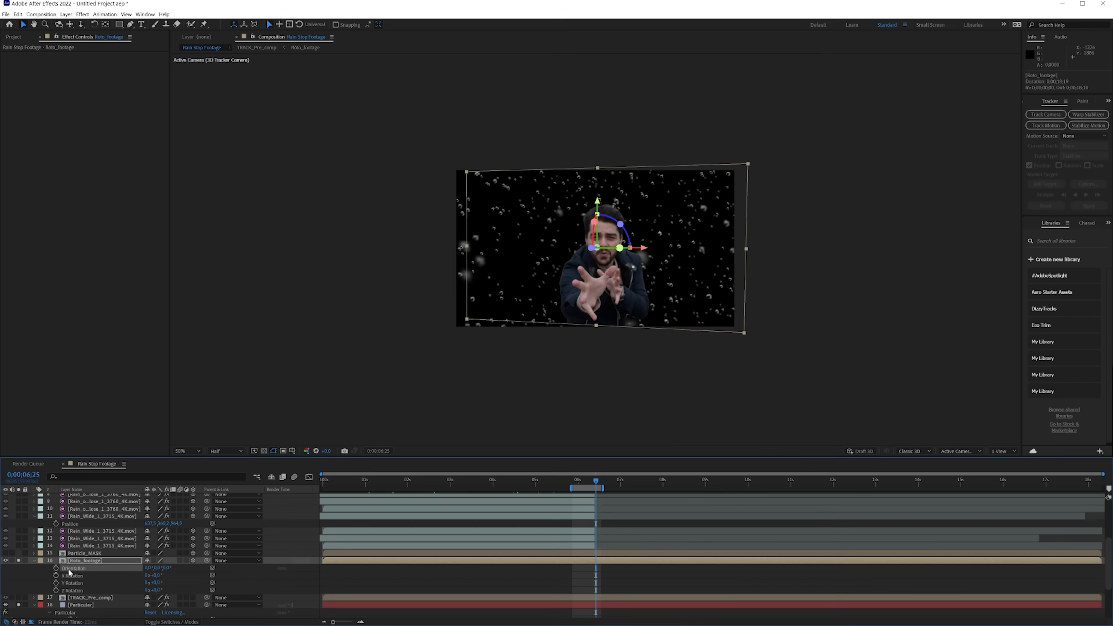
{"action": "key", "text": "e"}
{"action": "key", "text": "e"}
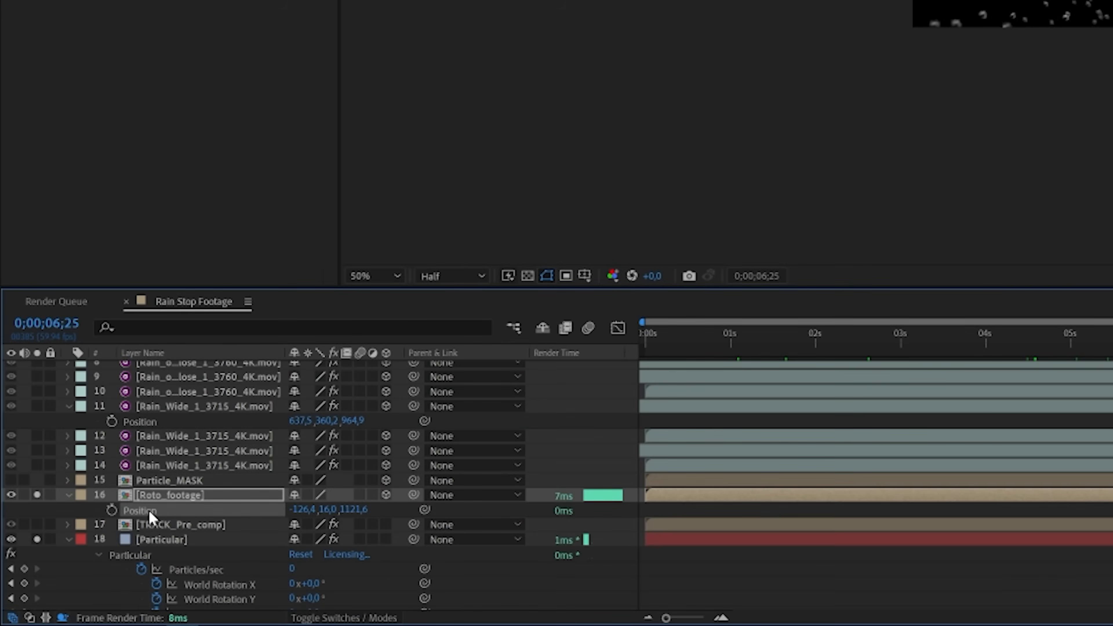
Step: Turn Roto_footage back into a 2D layer and fit it to the comp width
{"action": "right_click", "coordinate": [73, 568]}
{"action": "left_click", "coordinate": [192, 446]}
{"action": "right_click", "coordinate": [430, 213]}
{"action": "mouse_move", "coordinate": [489, 296]}
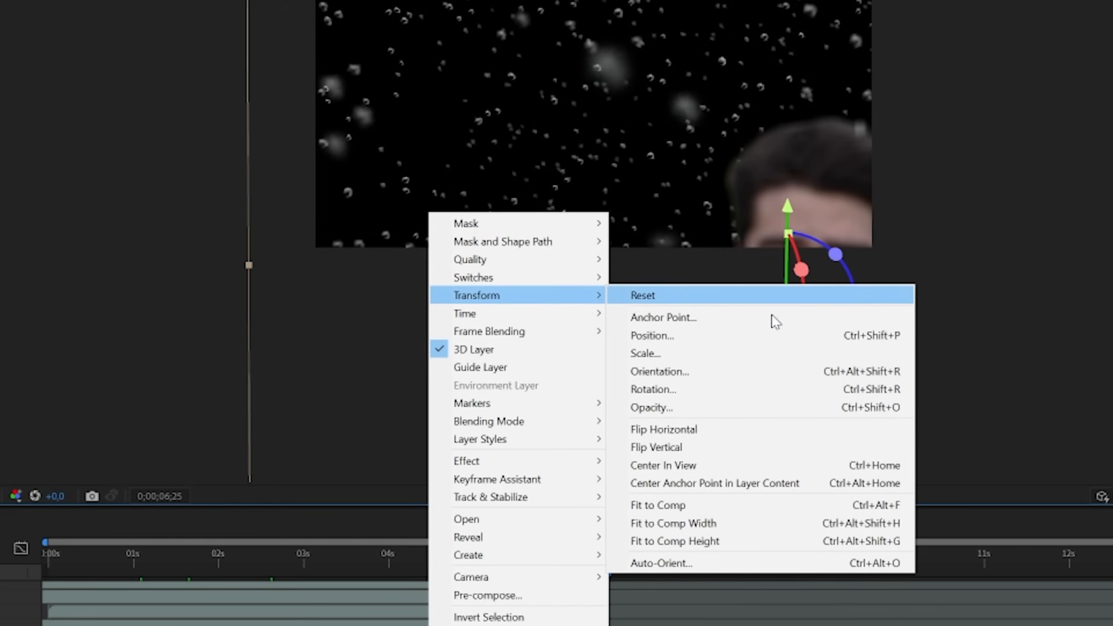
{"action": "left_click", "coordinate": [720, 524]}
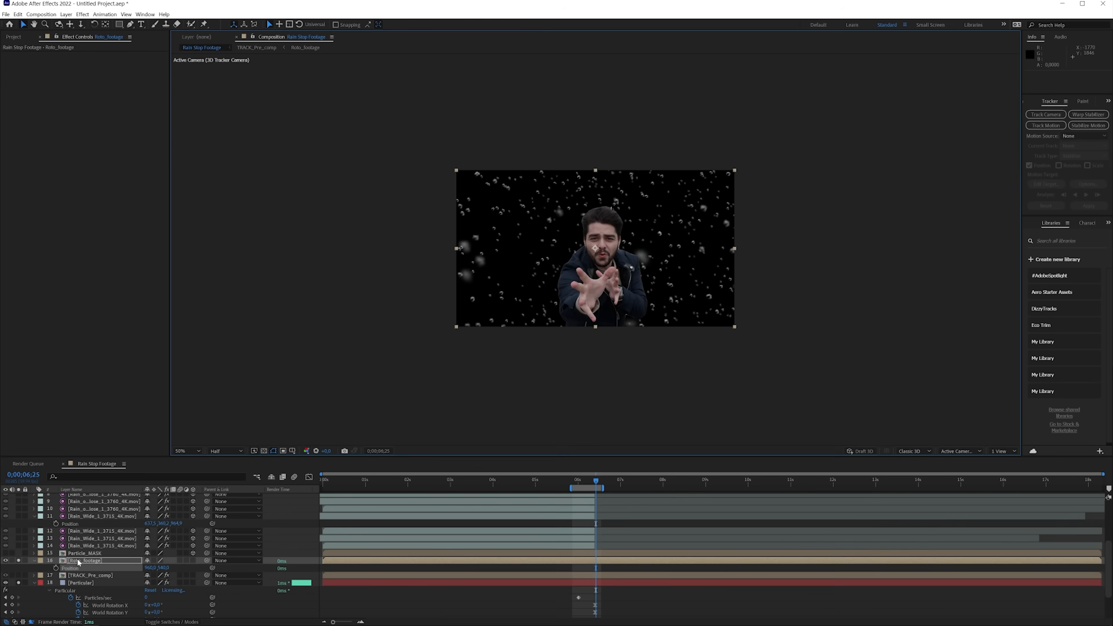
Step: Toggle Roto_footage's solo off and on to compare the drops with and without the person, and select Particle_MASK
{"action": "left_click", "coordinate": [74, 561]}
{"action": "left_click", "coordinate": [18, 561]}
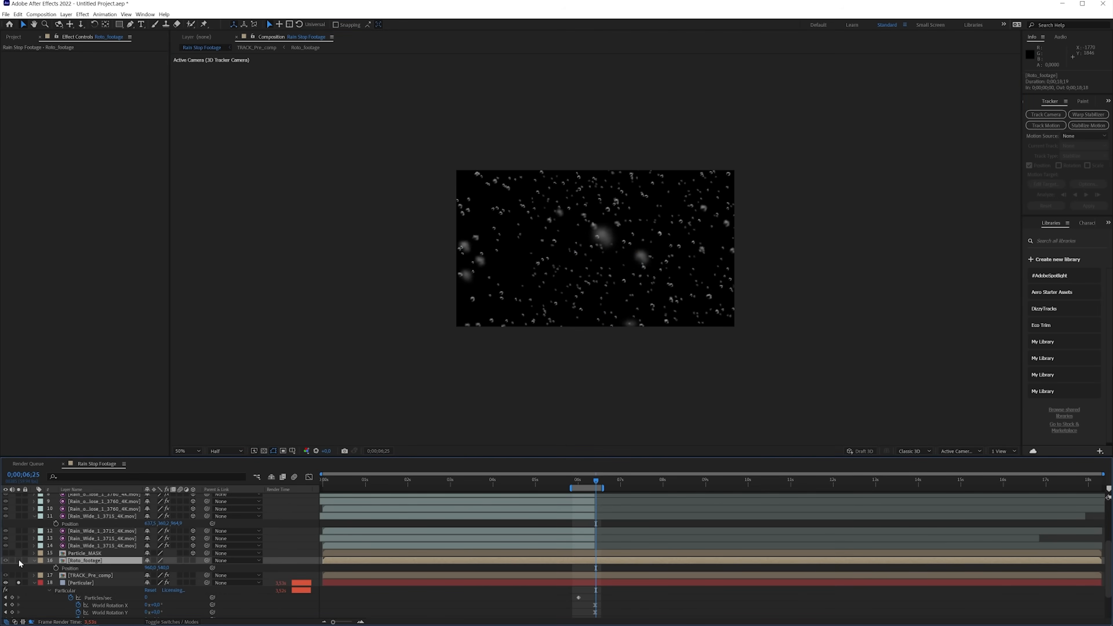
{"action": "left_click", "coordinate": [18, 560]}
{"action": "left_click", "coordinate": [18, 561]}
{"action": "left_click", "coordinate": [18, 561]}
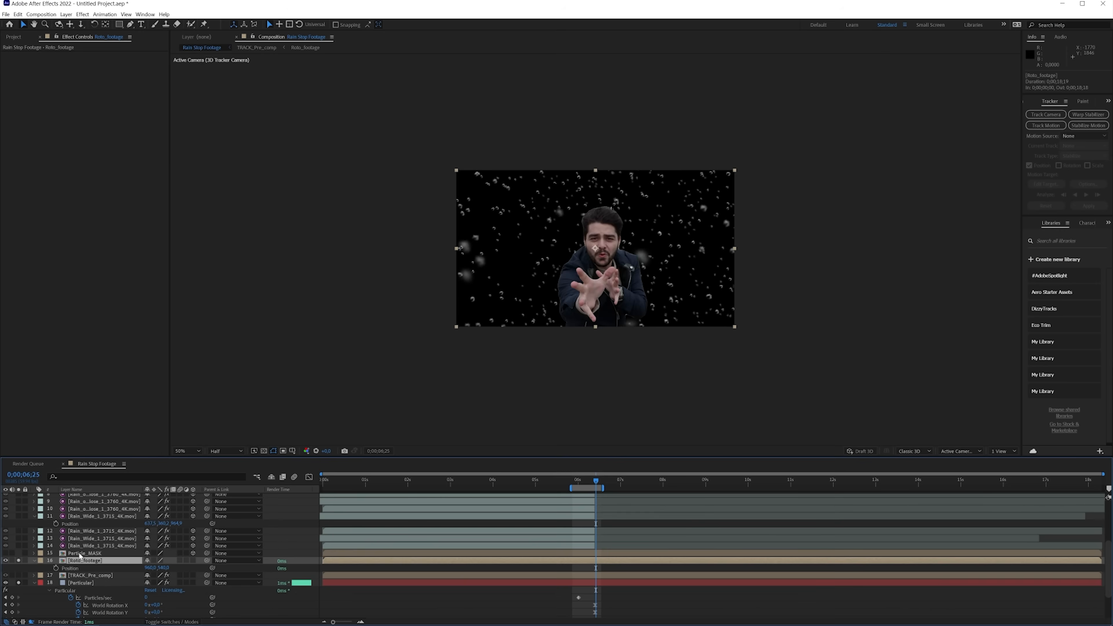
{"action": "left_click", "coordinate": [80, 553]}
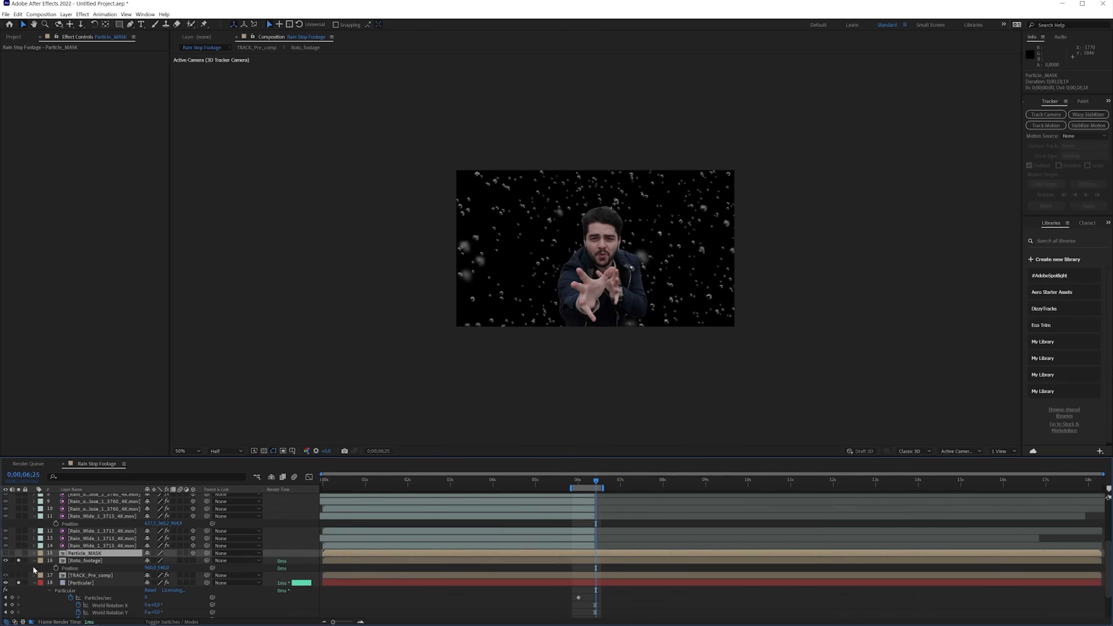
Step: Set Particular's Obscuring Layer to Particle_MASK and turn off Roto_footage's solo to isolate the drops
{"action": "left_click", "coordinate": [18, 553]}
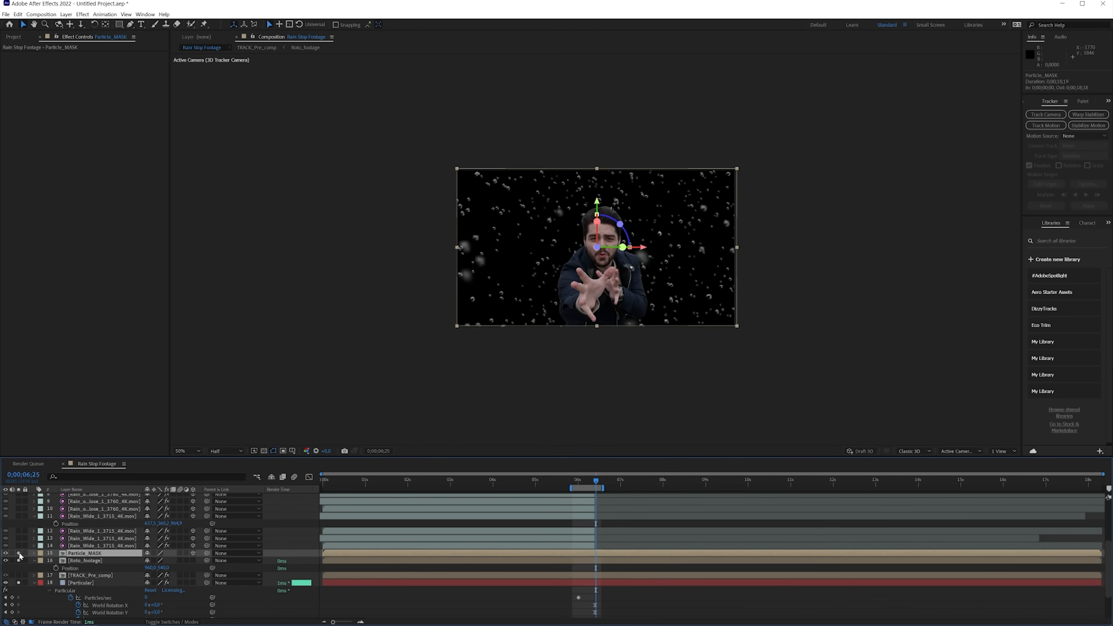
{"action": "left_click", "coordinate": [18, 553]}
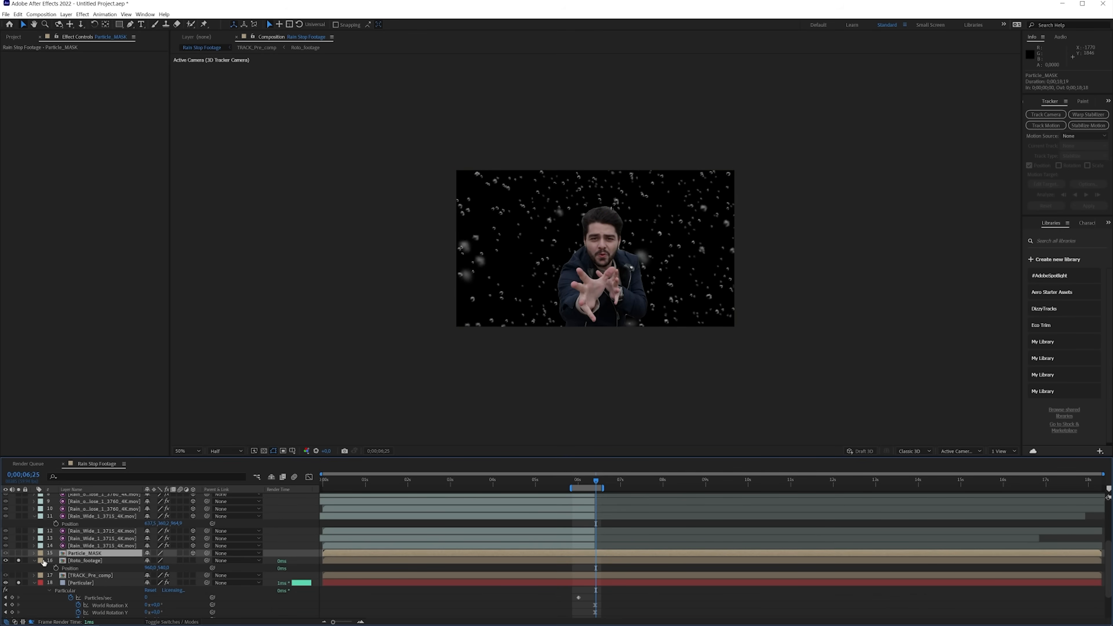
{"action": "left_click", "coordinate": [80, 583]}
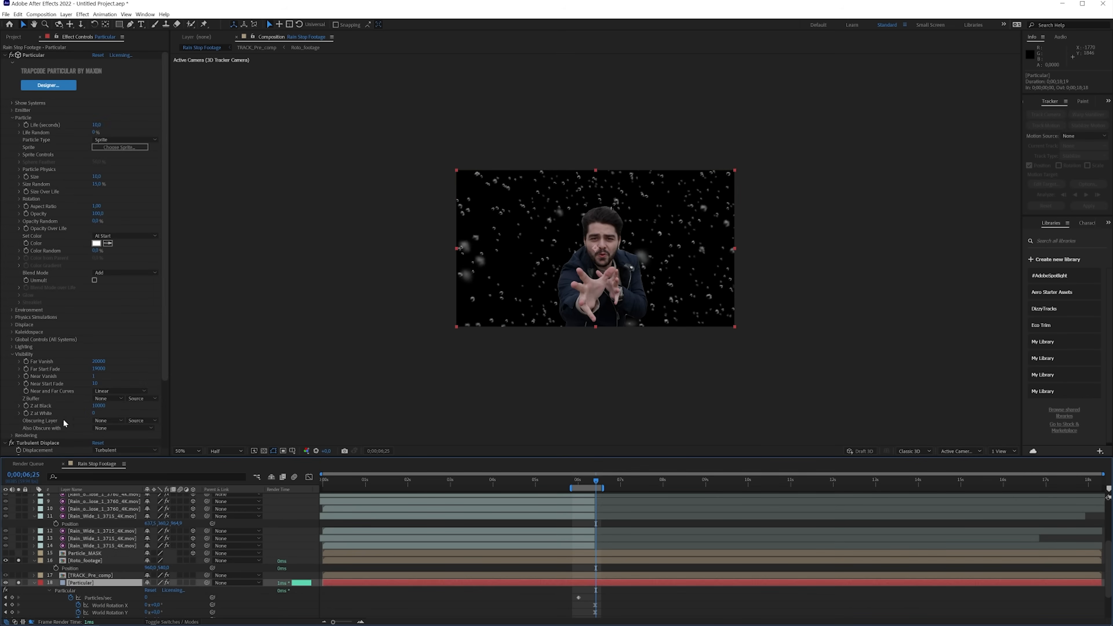
{"action": "left_click", "coordinate": [114, 422]}
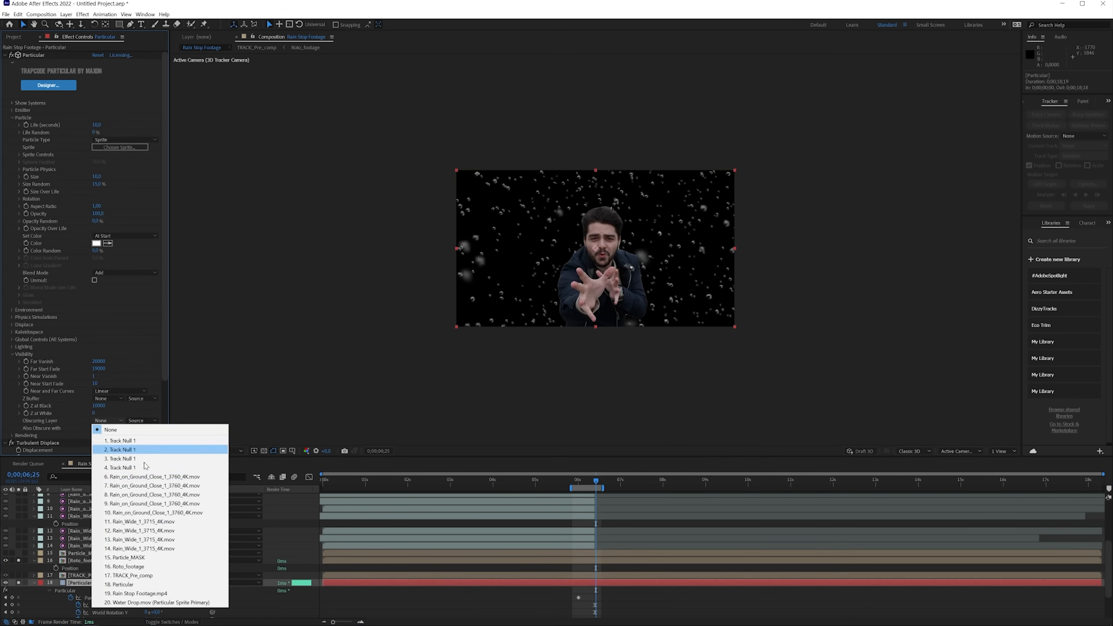
{"action": "left_click", "coordinate": [126, 561]}
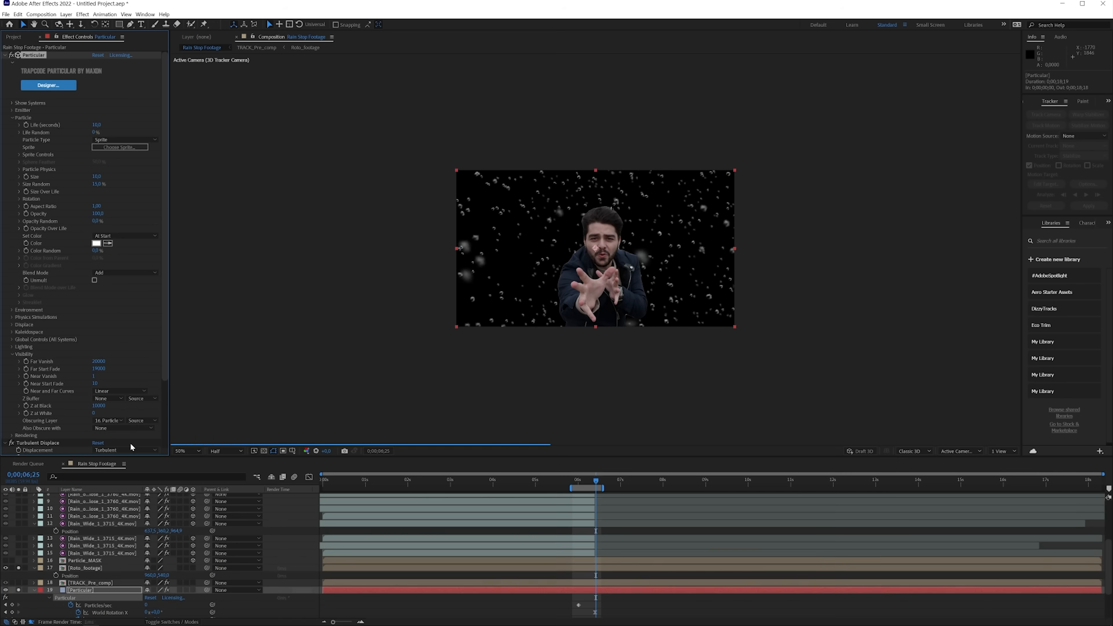
{"action": "left_click", "coordinate": [18, 568]}
{"action": "key", "text": "slash"}
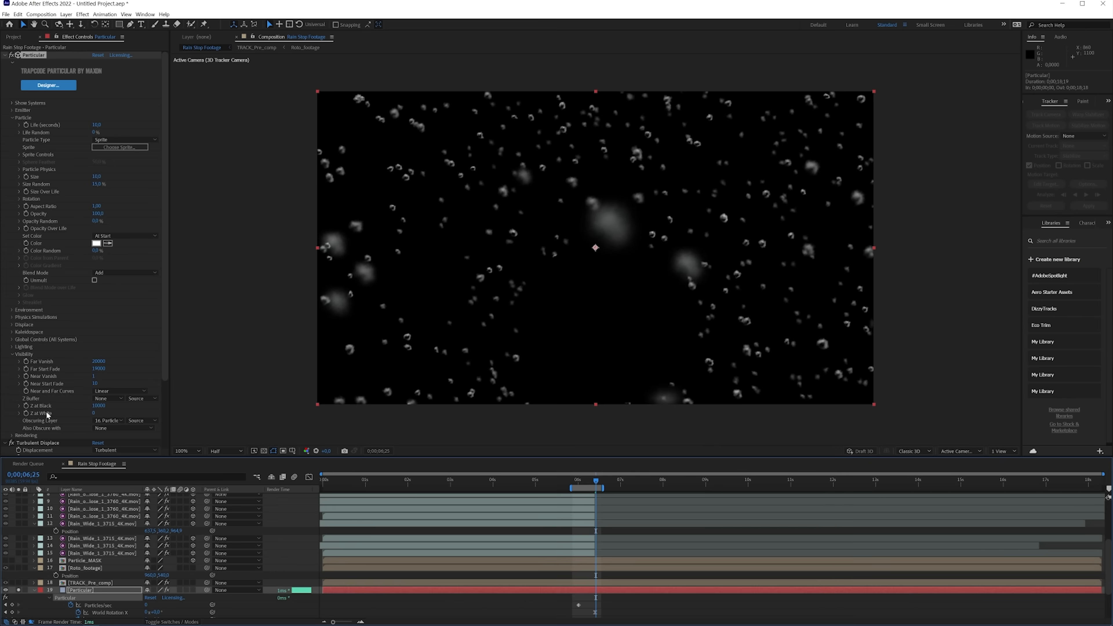
Step: Set Particular's Z at Black to 1000, and try a different fade distance in the Visibility settings and undo it
{"action": "left_click_drag", "start_coordinate": [82, 405], "coordinate": [85, 410]}
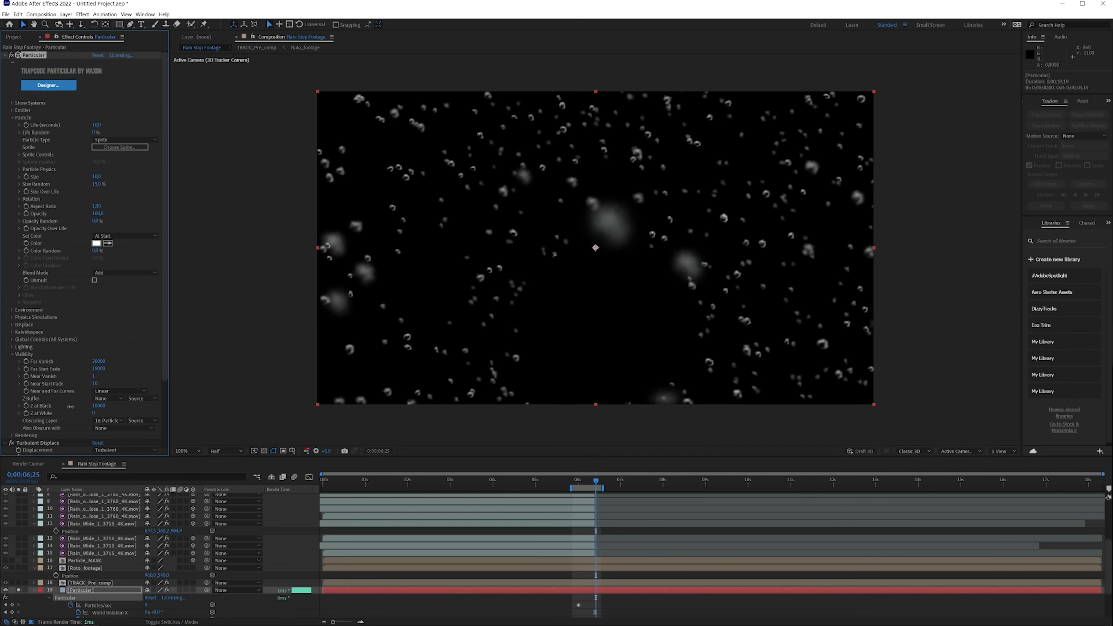
{"action": "left_click", "coordinate": [97, 405]}
{"action": "type", "text": "1000"}
{"action": "key", "text": "Return"}
{"action": "left_click_drag", "start_coordinate": [100, 364], "coordinate": [131, 383]}
{"action": "key", "text": "ctrl+z"}
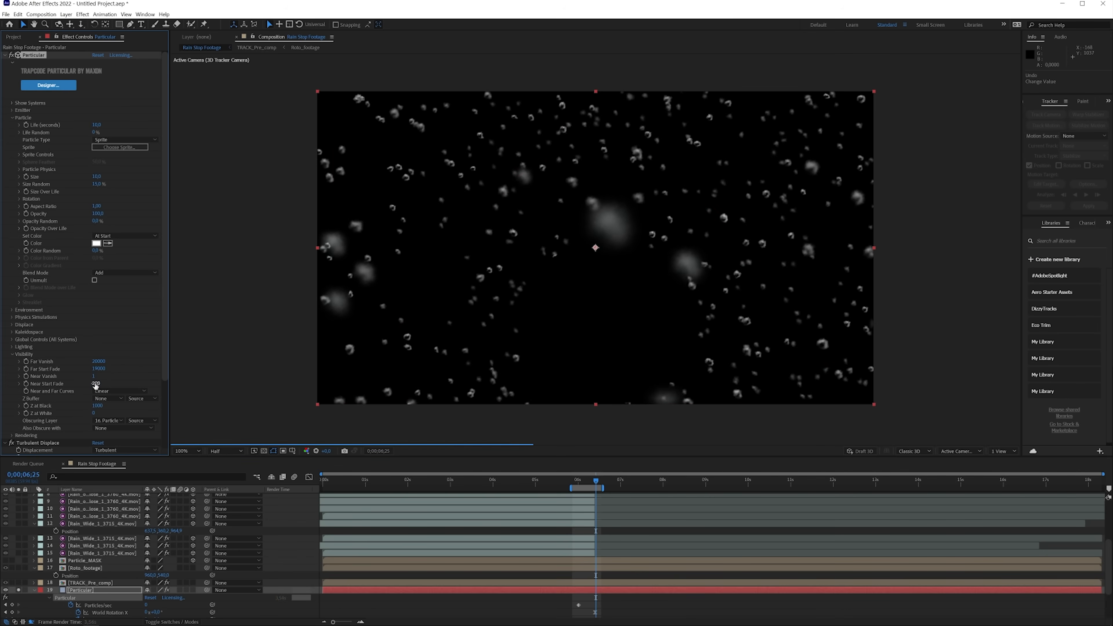